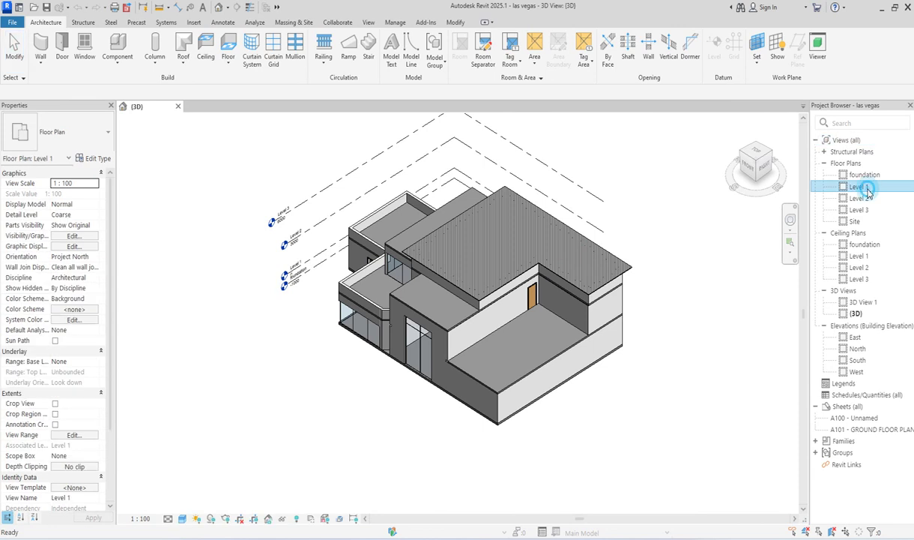
- Open the Level 1 and Level 2 floor plans to examine the room layouts on both storeys
scroll(411, 259, "up", 4)
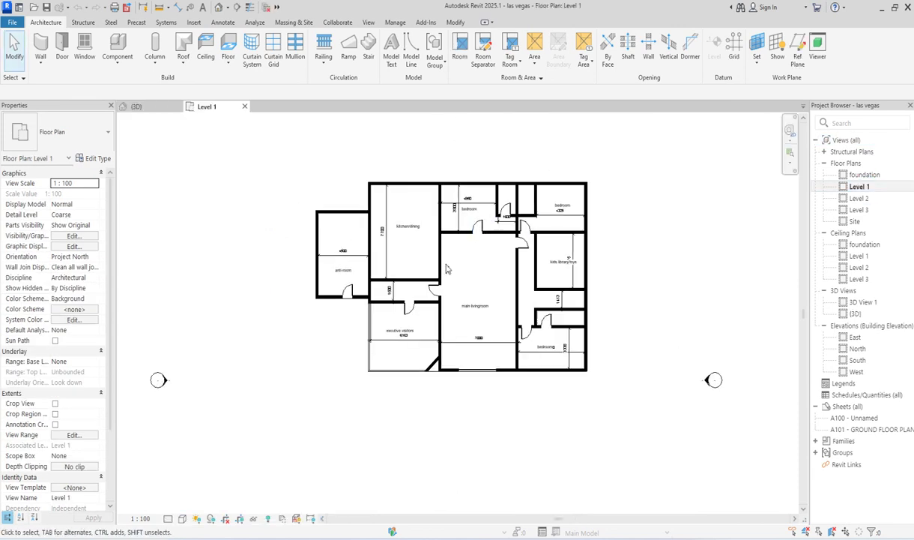
scroll(411, 259, "down", 2)
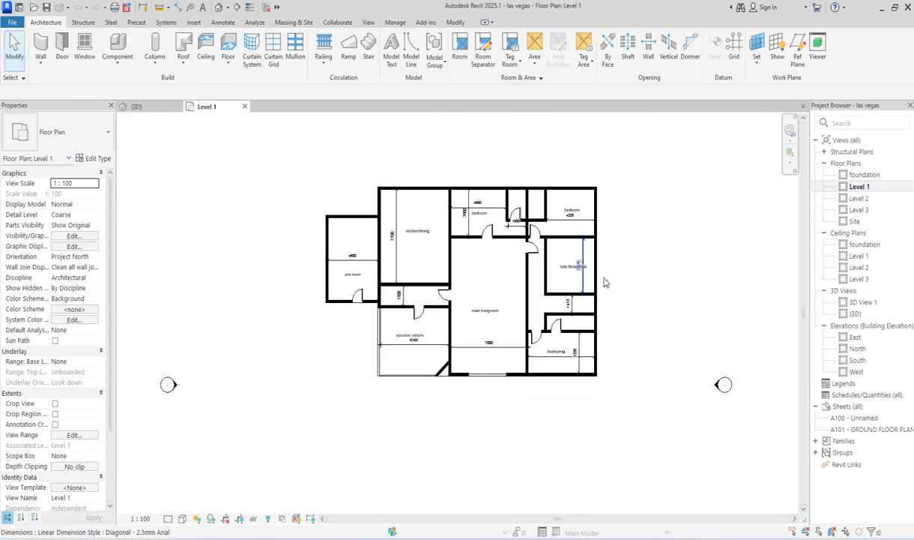
double_click(860, 198)
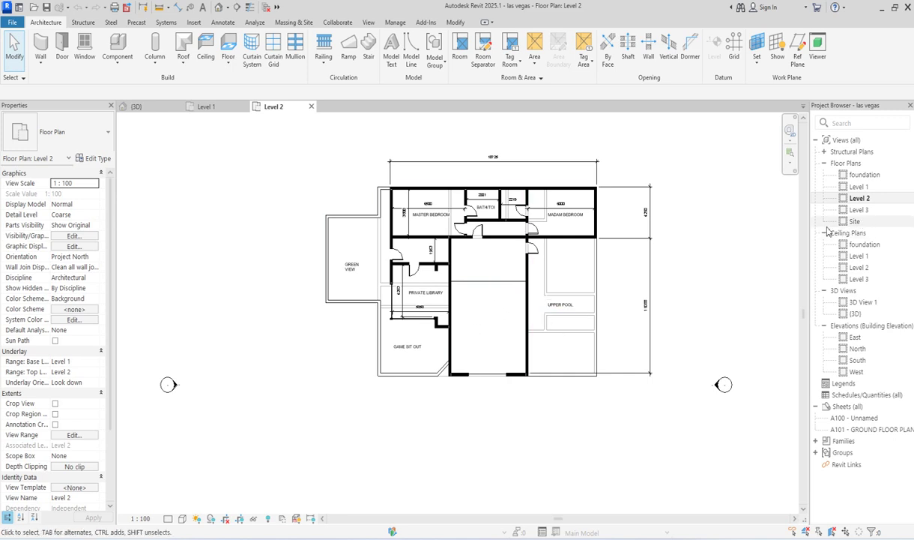
- Examine the house in the default 3D view from its front-left corner
double_click(857, 315)
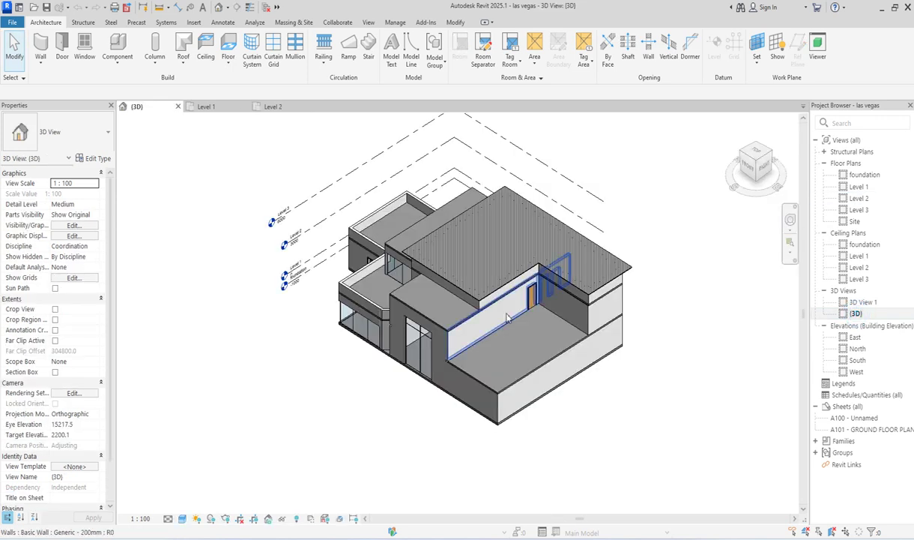
scroll(372, 306, "up", 3)
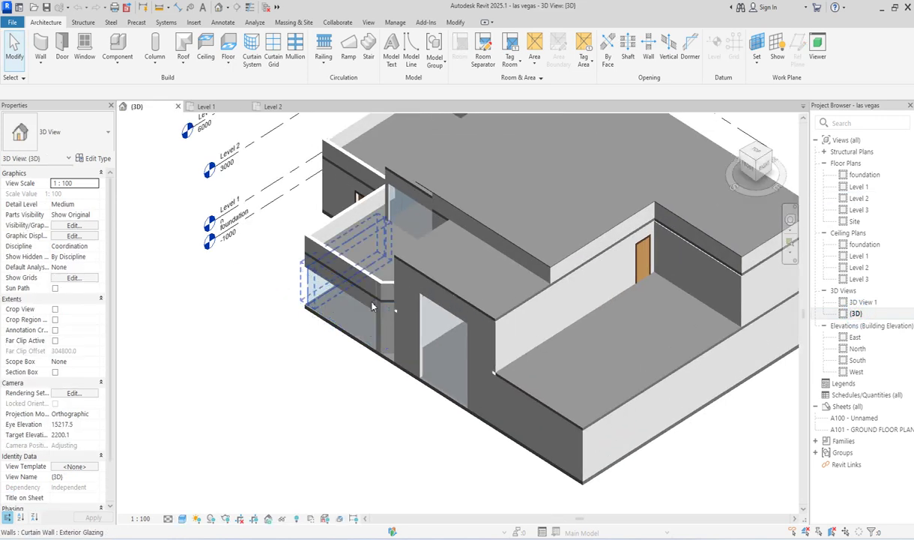
left_click(741, 155)
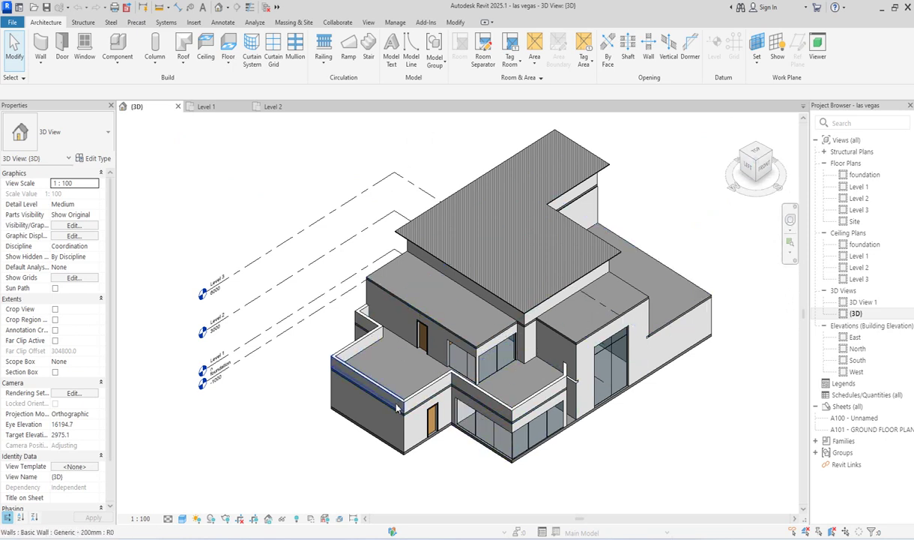
scroll(367, 393, "up", 2)
scroll(371, 397, "up", 1)
scroll(369, 335, "down", 5)
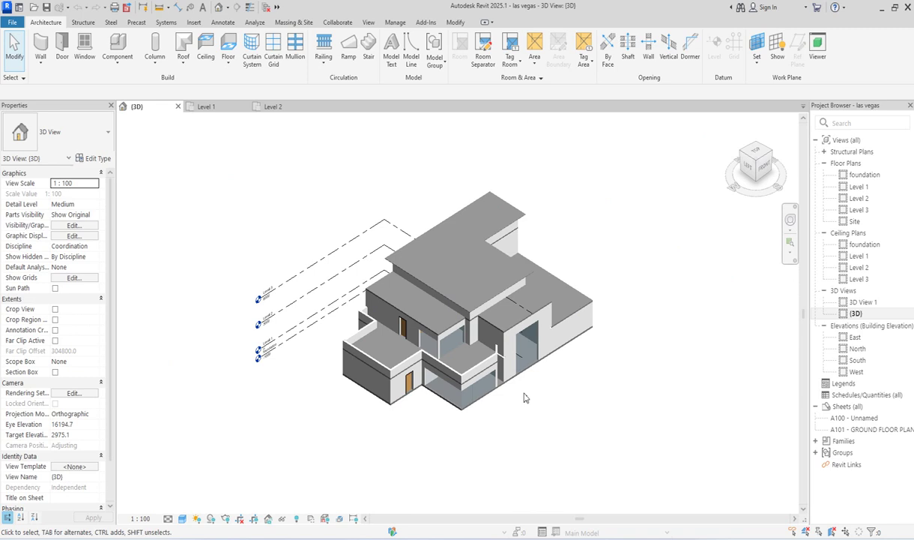
scroll(440, 369, "up", 2)
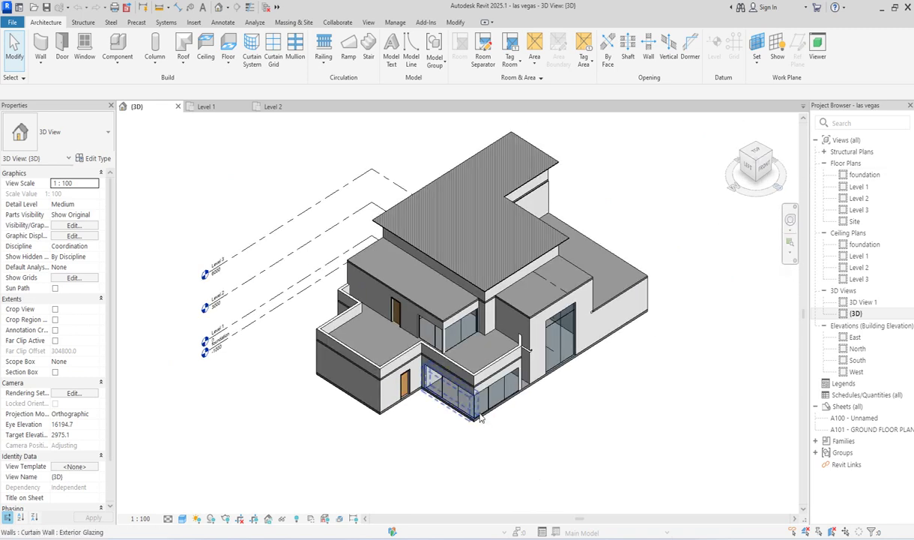
scroll(473, 422, "up", 1)
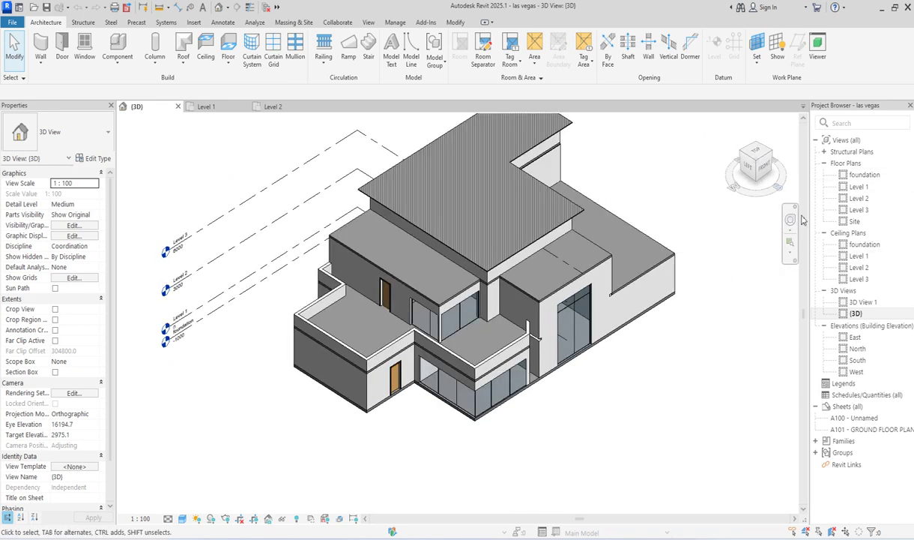
- In the Level 1 floor plan, flip the hand of the door between the main livingroom and the corridor beside the kids library
double_click(859, 186)
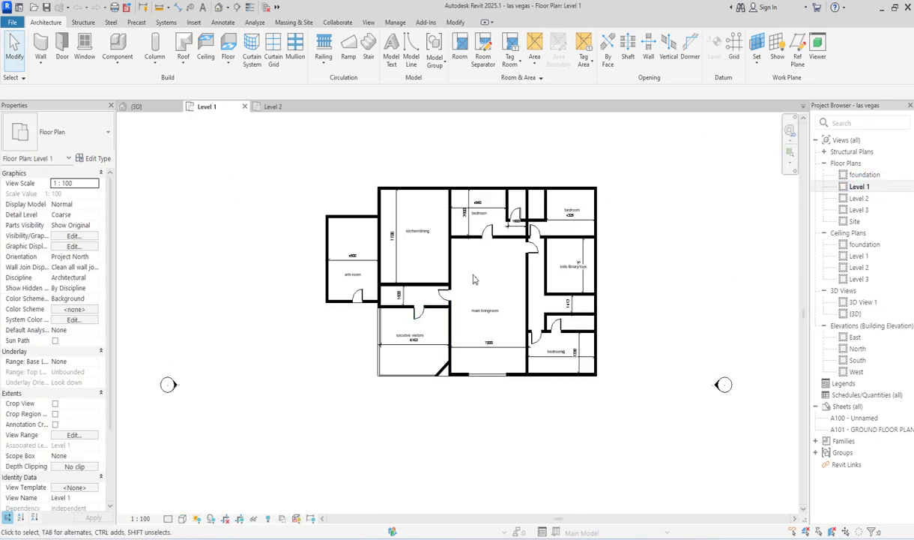
scroll(532, 228, "up", 2)
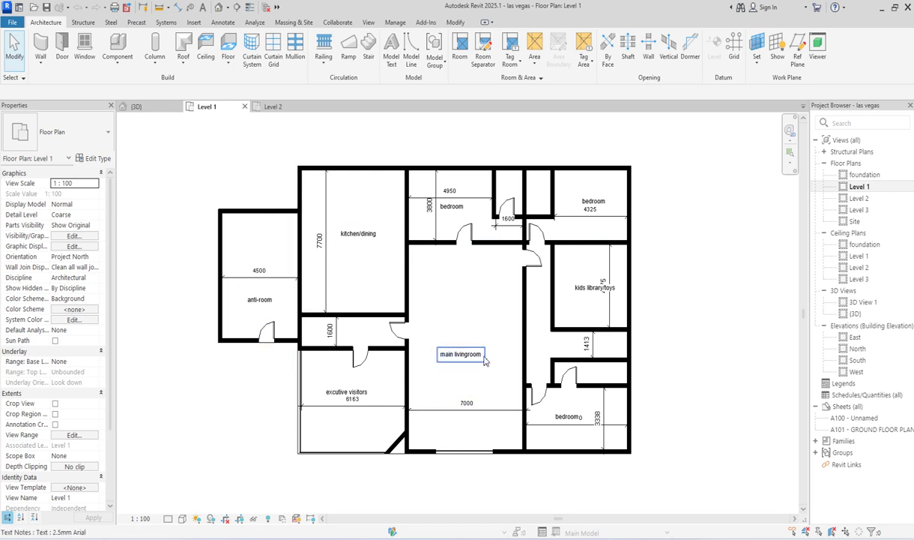
left_click(539, 271)
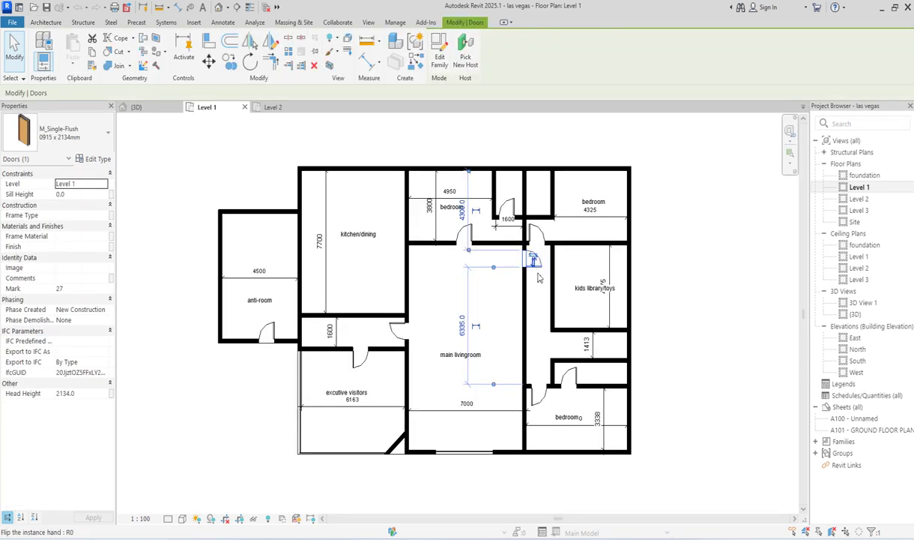
left_click(488, 300)
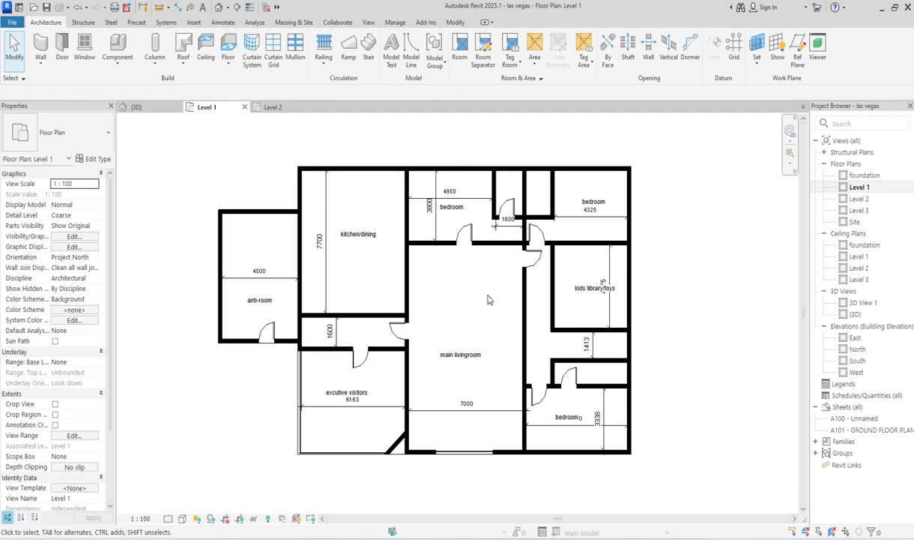
- Duplicate the M_Fixed 0610 x 0610mm window type as 0610 x 0610mm 2 with a height of 1400 mm, and set the head height to 2100
scroll(451, 281, "up", 2)
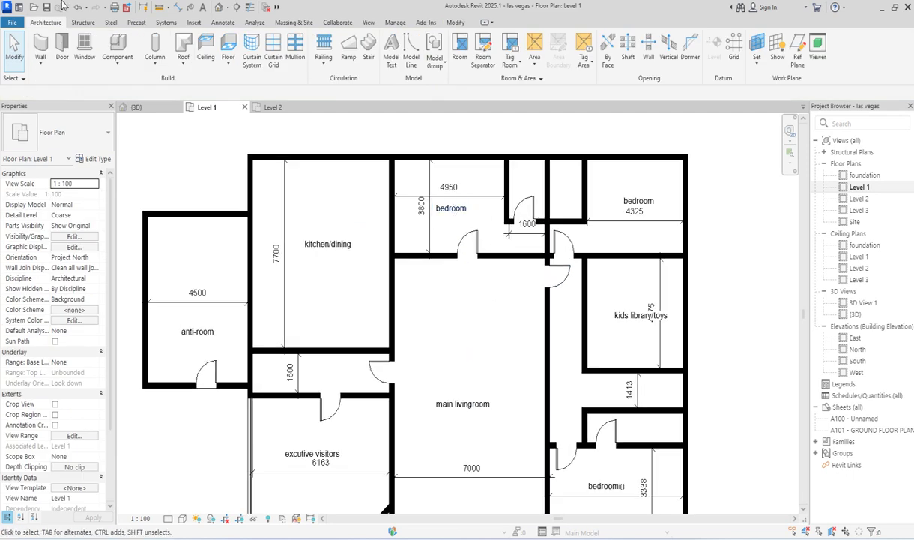
scroll(541, 192, "down", 2)
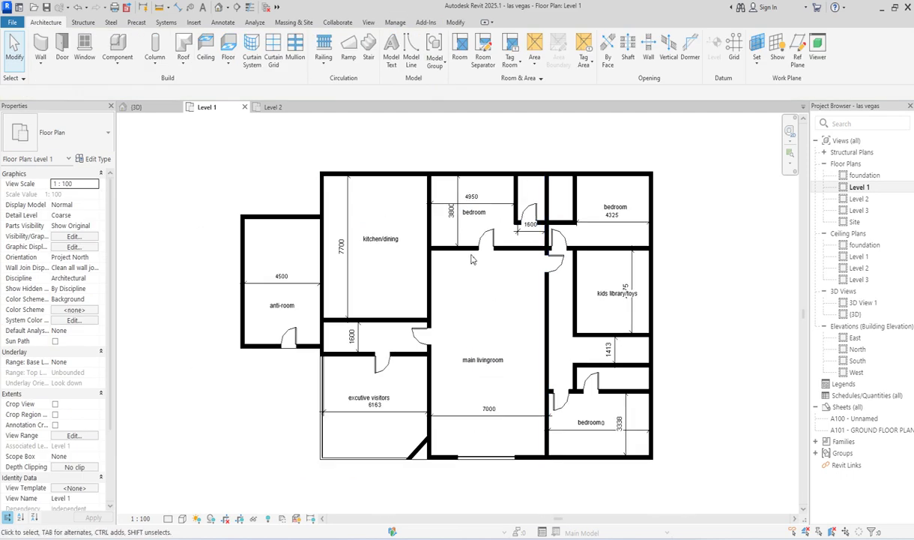
scroll(330, 330, "up", 2)
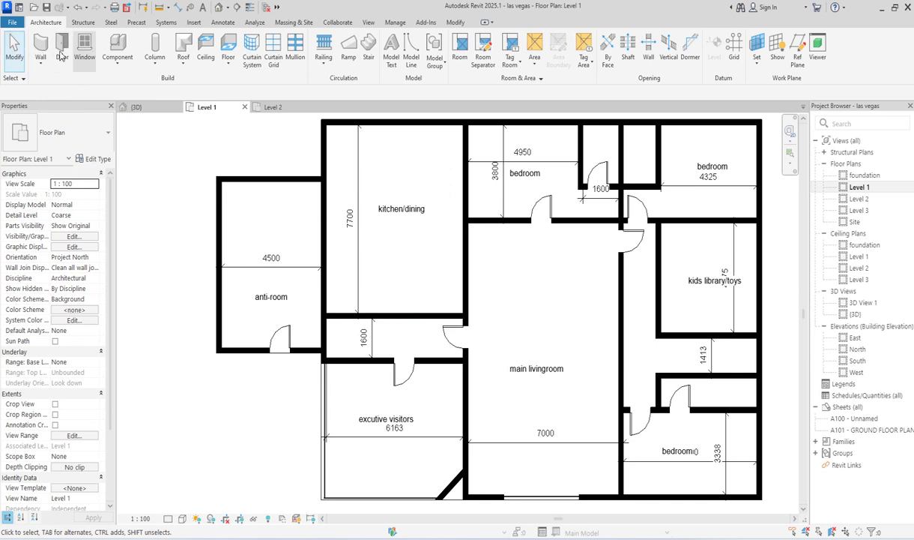
scroll(570, 240, "down", 1)
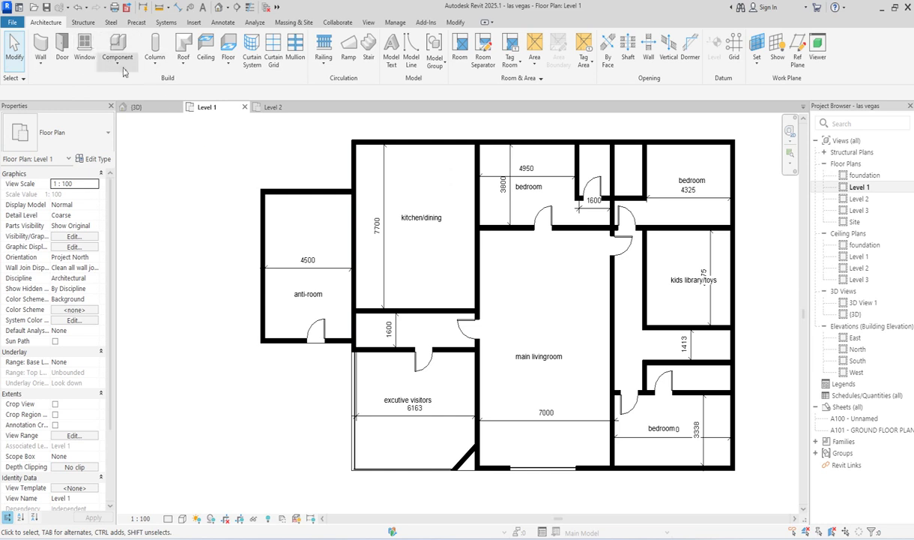
left_click(83, 46)
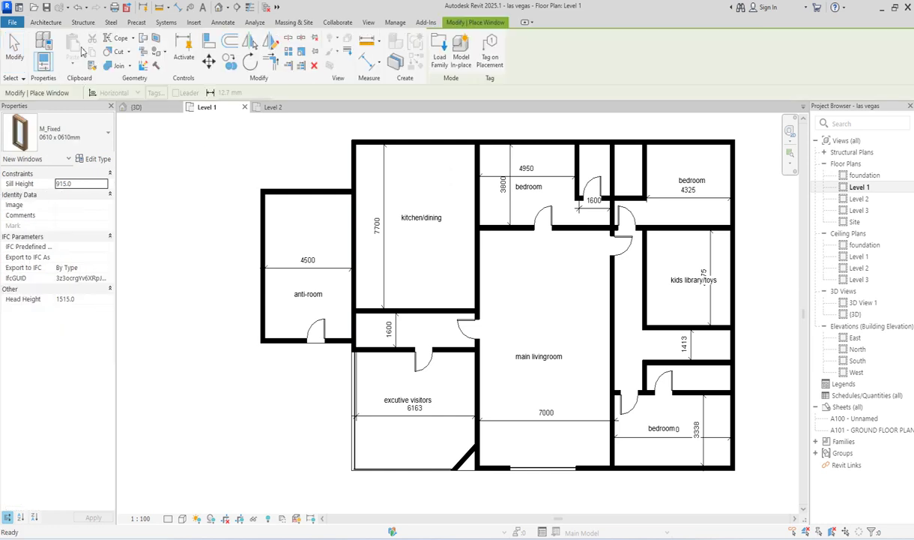
left_click(99, 159)
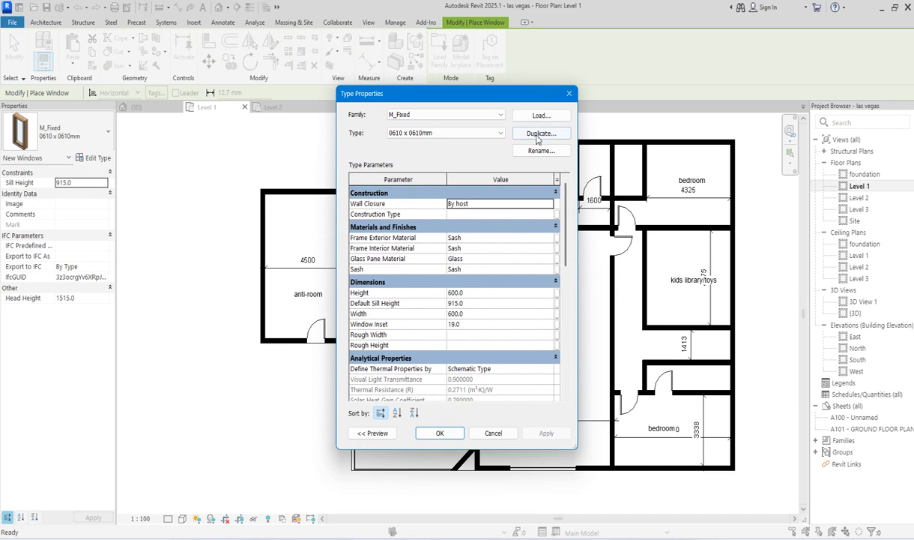
left_click(538, 133)
left_click(474, 293)
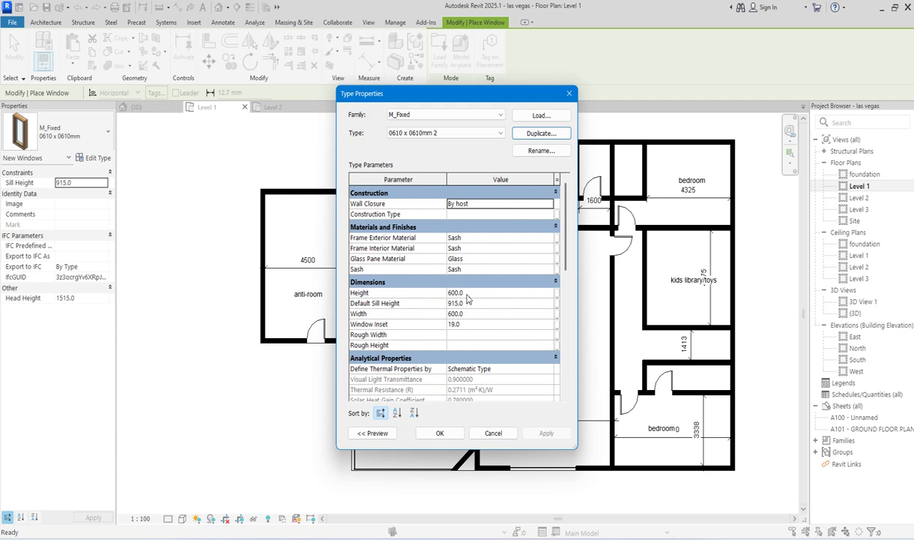
left_click(468, 294)
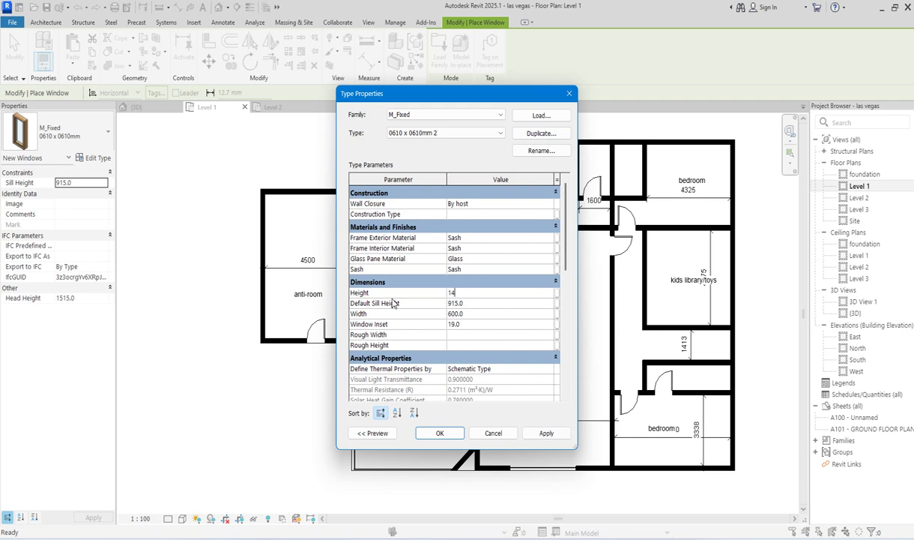
left_click(448, 432)
left_click(82, 302)
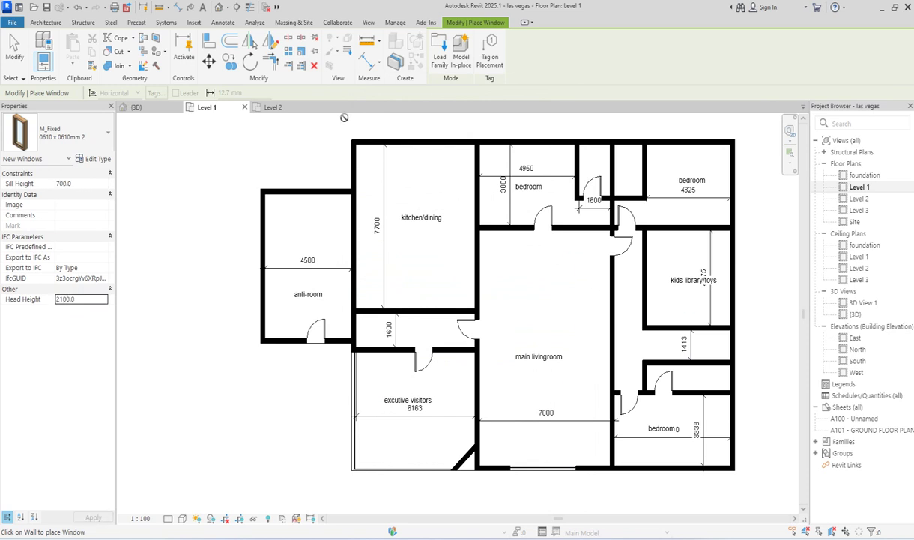
- Place four of the new fixed windows in the exterior wall of the 4950 mm wide bedroom, one pair near each end
scroll(369, 142, "up", 2)
scroll(392, 155, "down", 3)
scroll(486, 156, "up", 2)
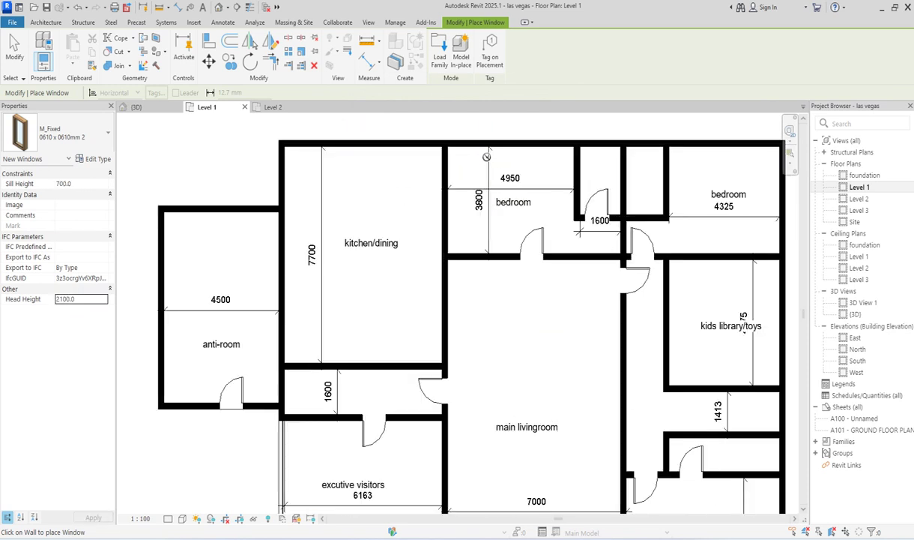
scroll(483, 159, "up", 2)
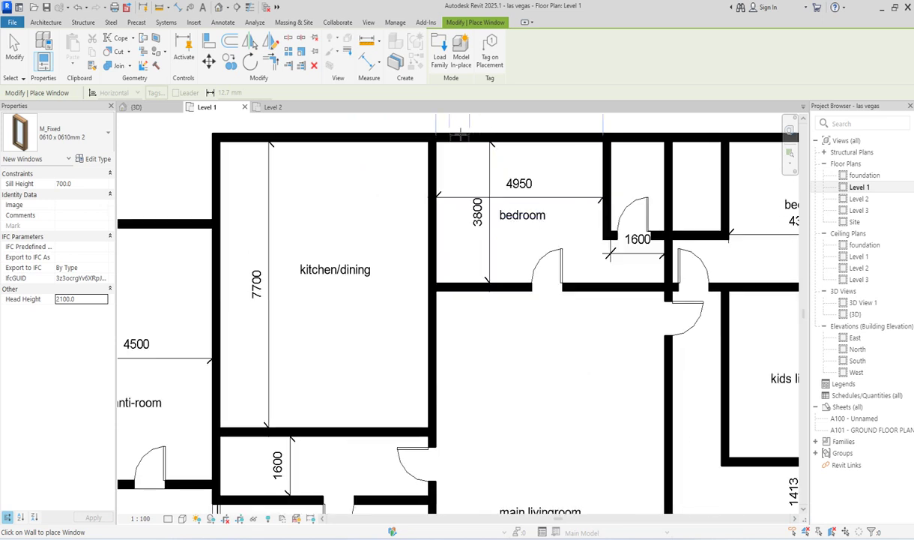
scroll(459, 136, "up", 2)
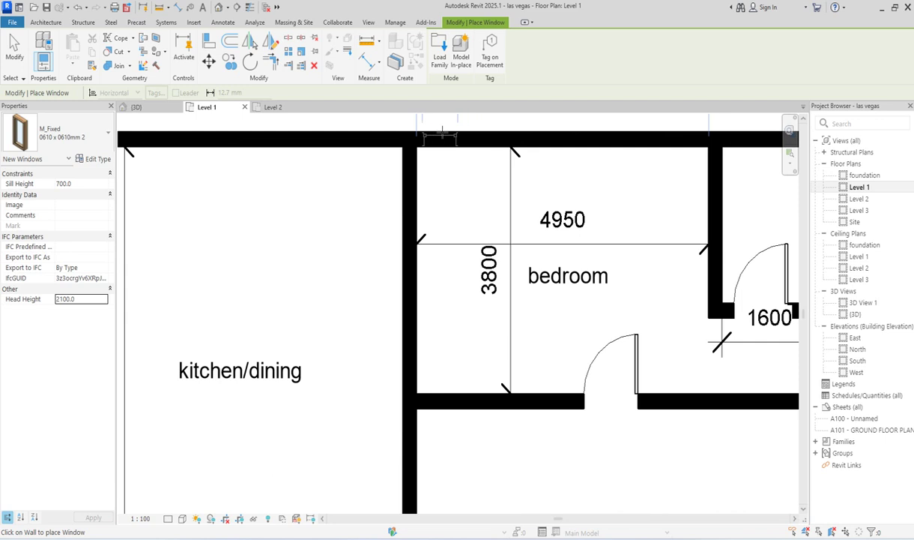
left_click(442, 133)
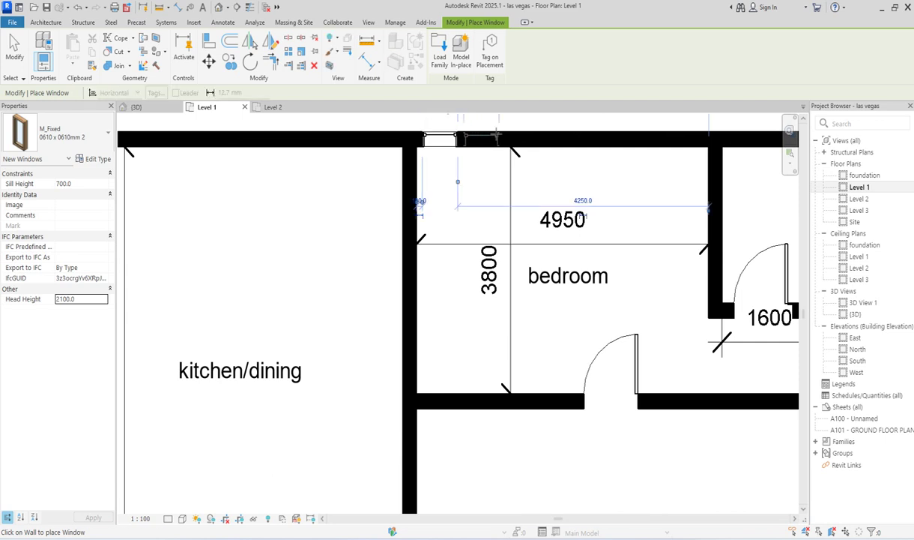
left_click(488, 135)
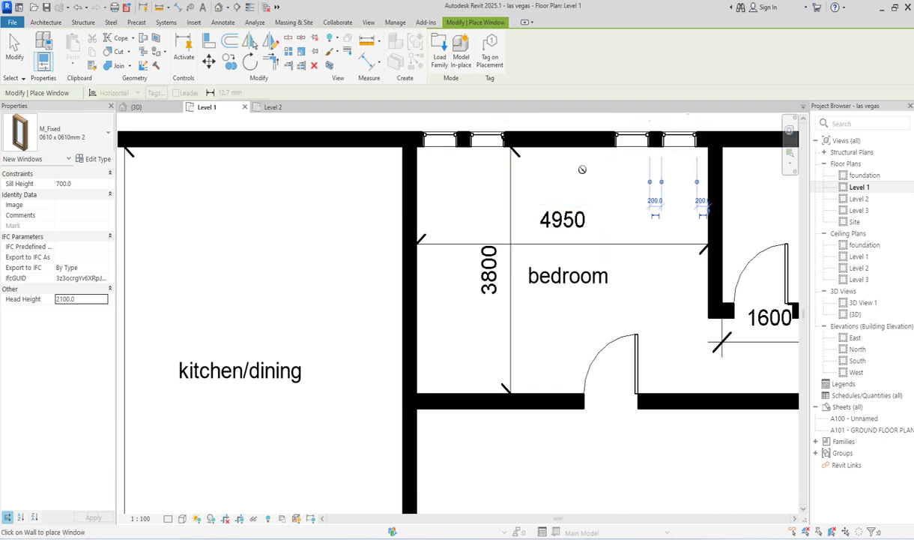
- Place two fixed windows in each of the two exterior walls of the 4325 mm wide corner bedroom
scroll(592, 169, "down", 5)
scroll(653, 155, "up", 4)
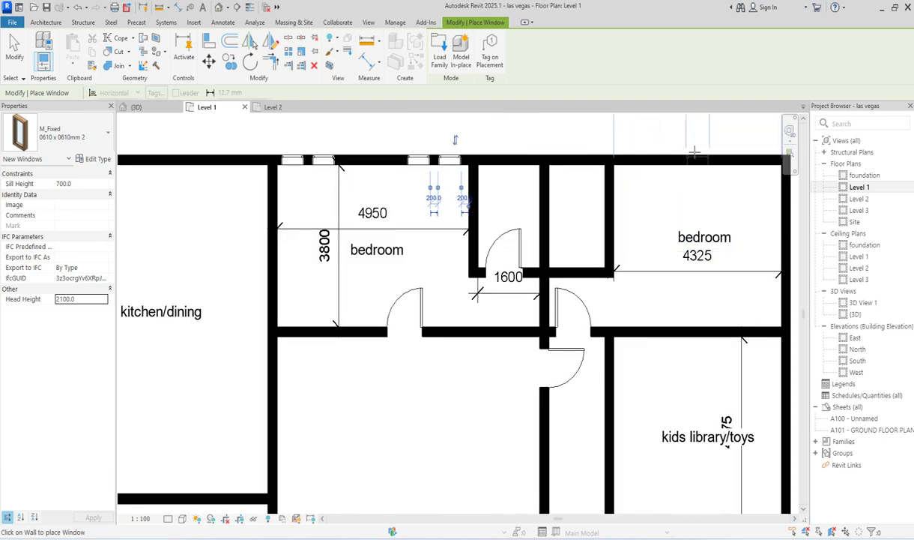
left_click(679, 153)
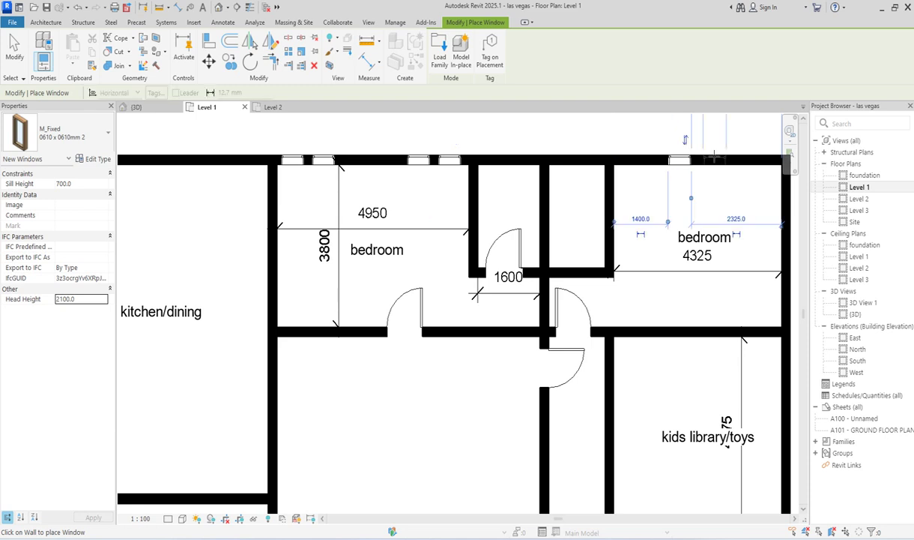
scroll(713, 155, "down", 4)
scroll(723, 176, "up", 6)
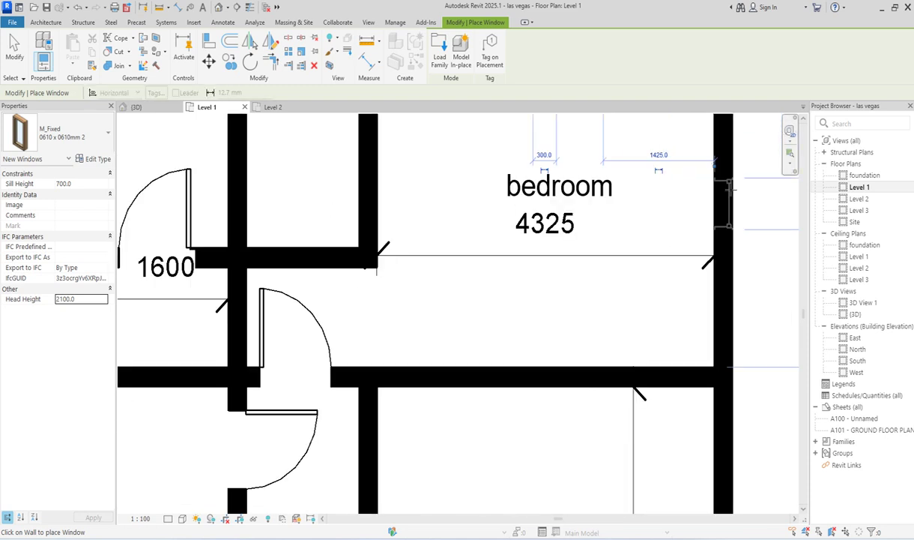
left_click(731, 169)
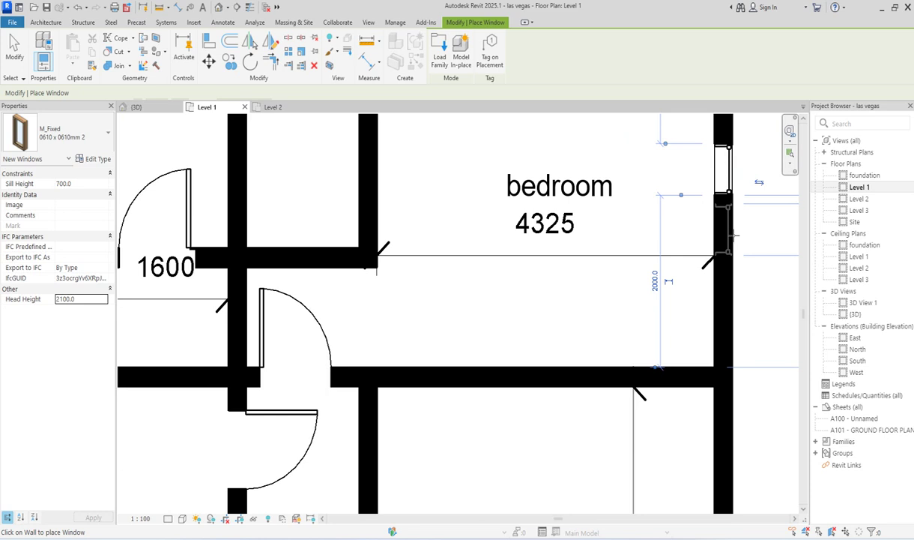
- Place four fixed windows in the exterior wall of the kids library/toys room, one pair near each end
scroll(733, 239, "down", 3)
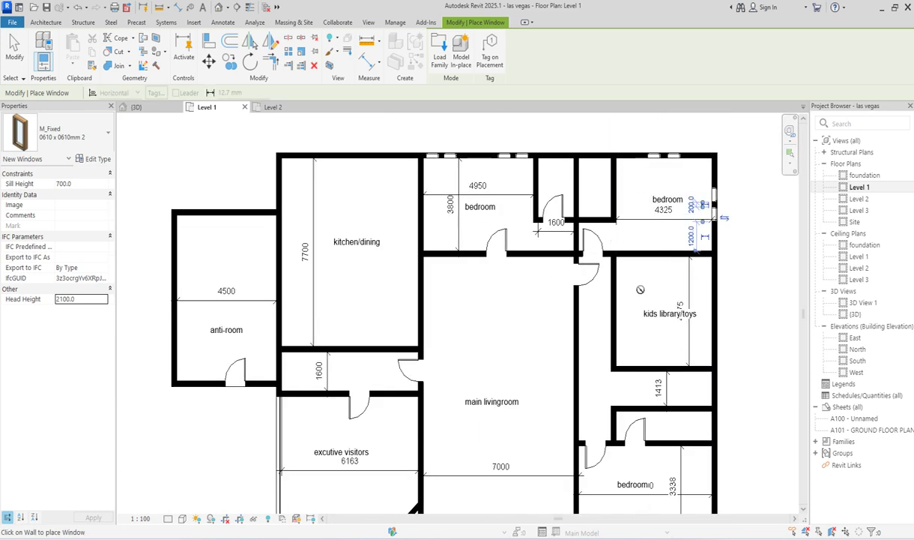
scroll(709, 331, "up", 2)
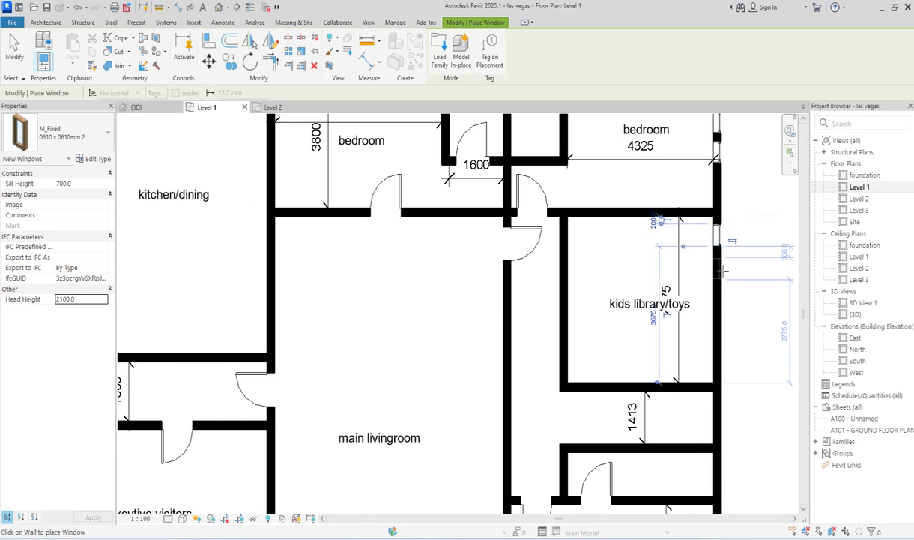
left_click(723, 262)
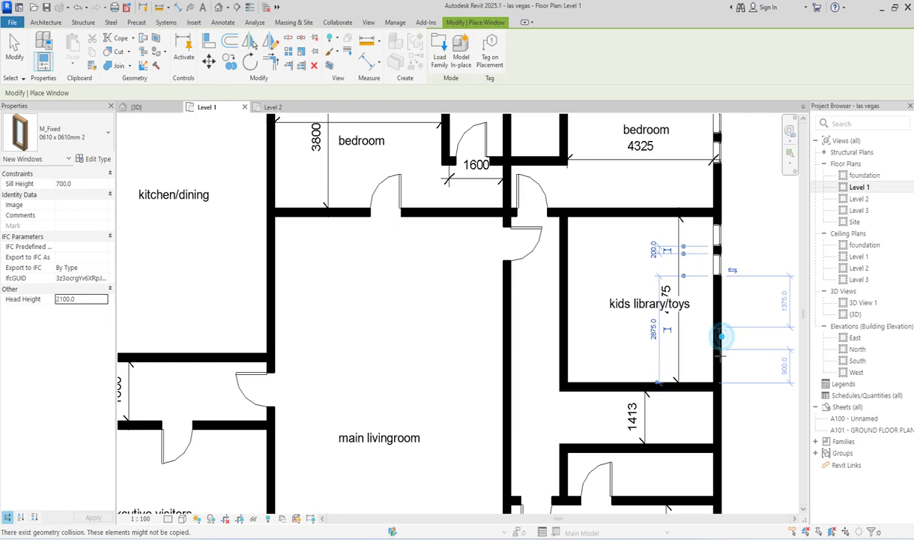
left_click(723, 337)
scroll(723, 366, "down", 3)
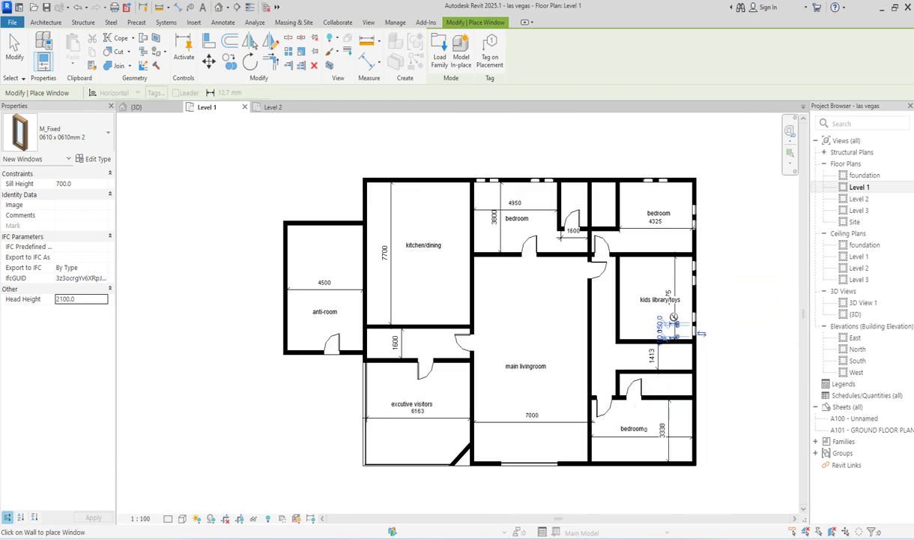
- Place two of the 0610 x 0610mm 2 fixed windows in the exterior side wall of the 3338 mm deep bedroom, one near each end
scroll(675, 375, "up", 3)
scroll(659, 375, "down", 3)
scroll(652, 376, "up", 2)
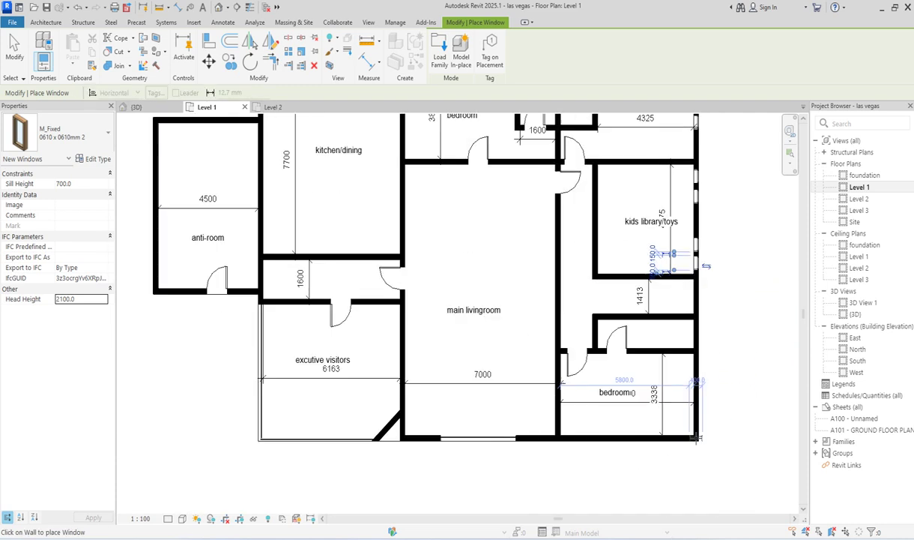
scroll(637, 398, "up", 2)
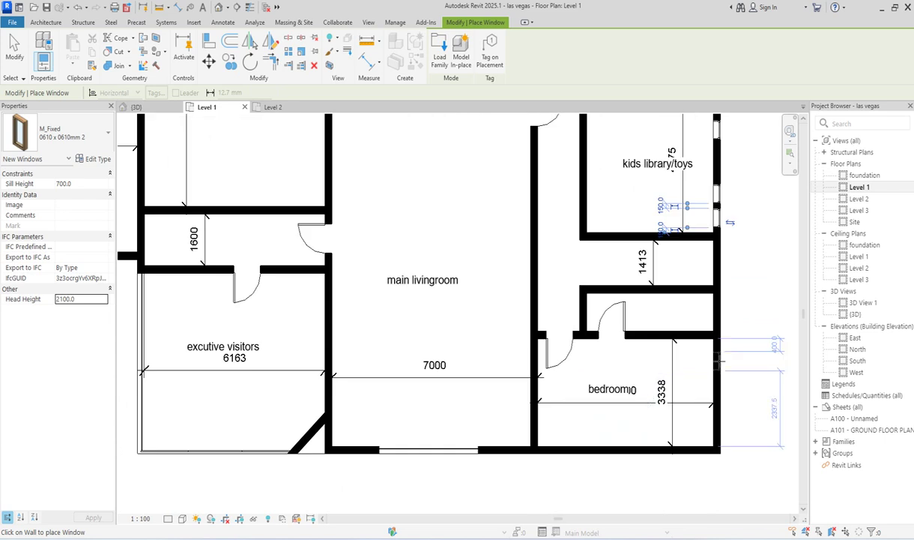
scroll(675, 375, "up", 2)
scroll(697, 357, "down", 1)
scroll(698, 352, "up", 2)
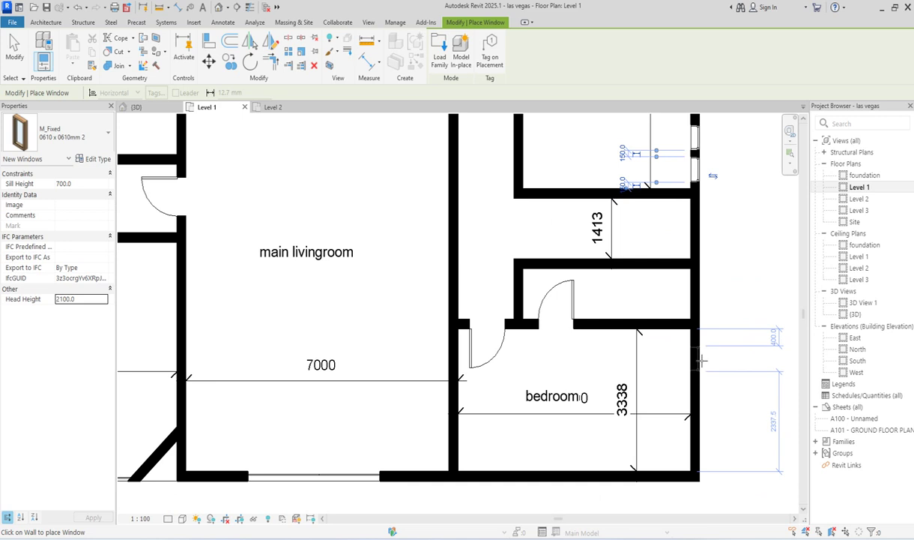
left_click(702, 358)
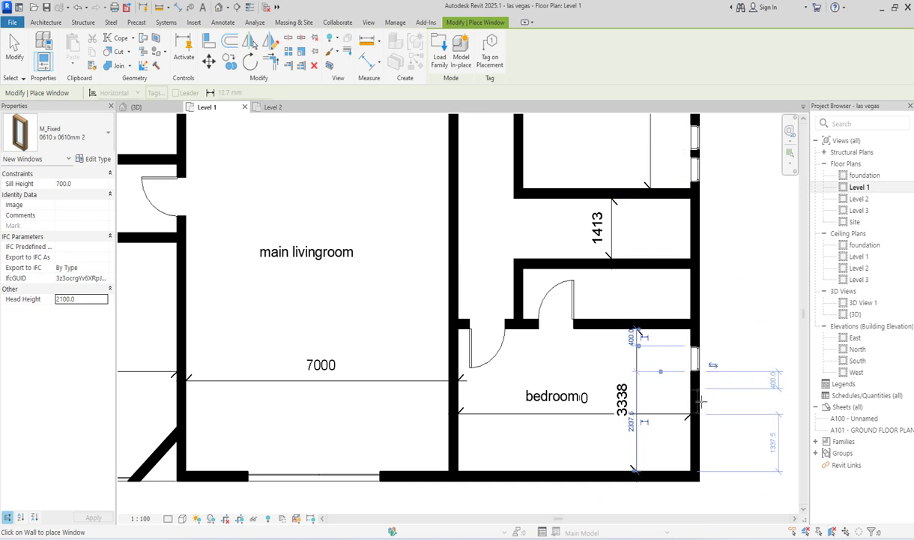
left_click(695, 449)
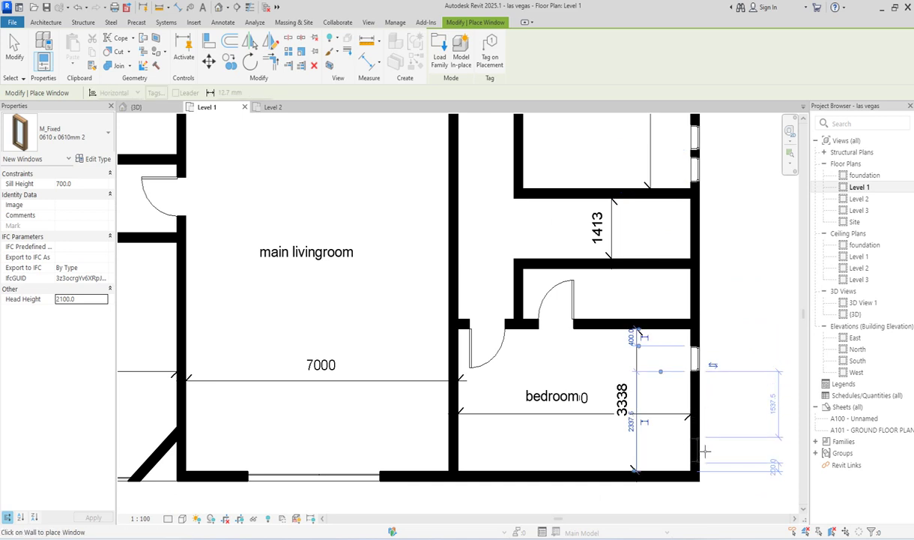
- Place a pair of fixed windows in the anti-room wall opposite its door, near the kitchen/dining side, and end window placement
scroll(525, 353, "down", 5)
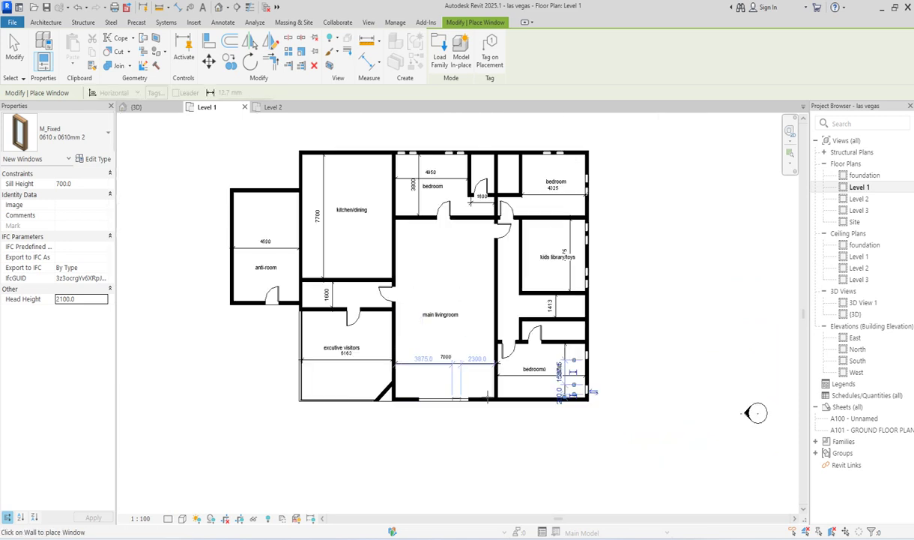
scroll(490, 399, "up", 3)
scroll(478, 361, "down", 2)
scroll(462, 374, "down", 1)
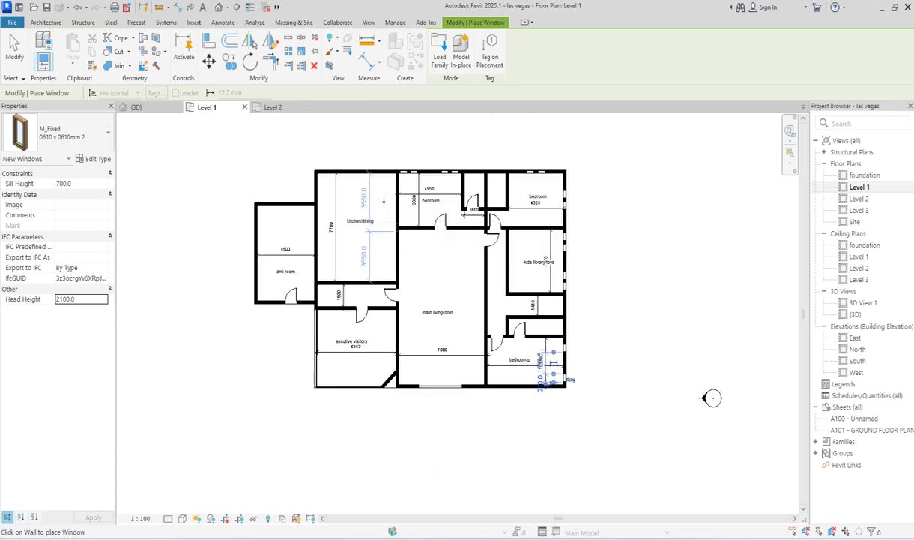
scroll(285, 180, "up", 3)
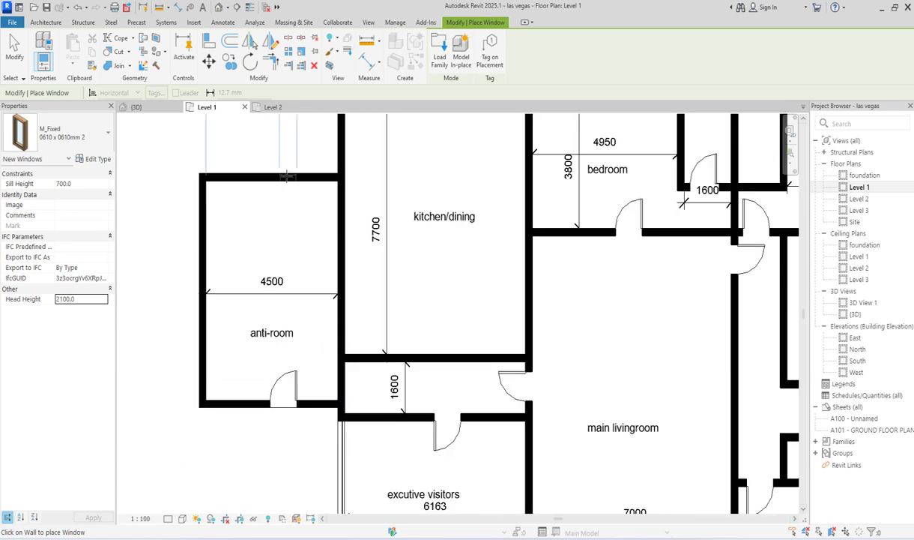
left_click(283, 175)
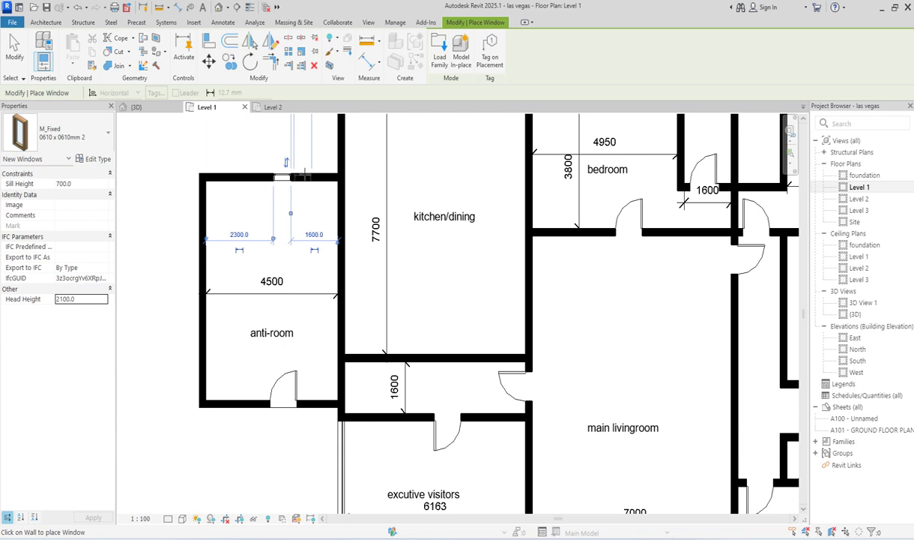
scroll(310, 173, "down", 4)
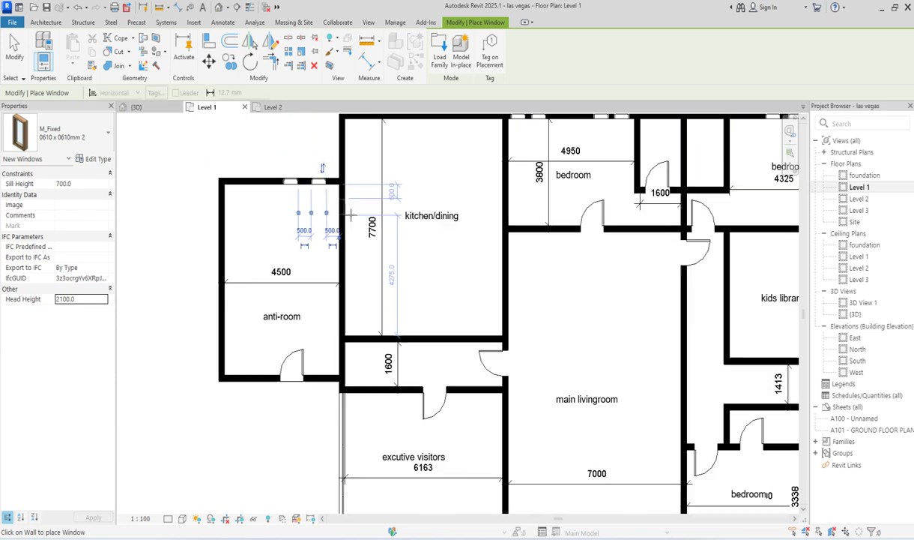
scroll(310, 285, "up", 1)
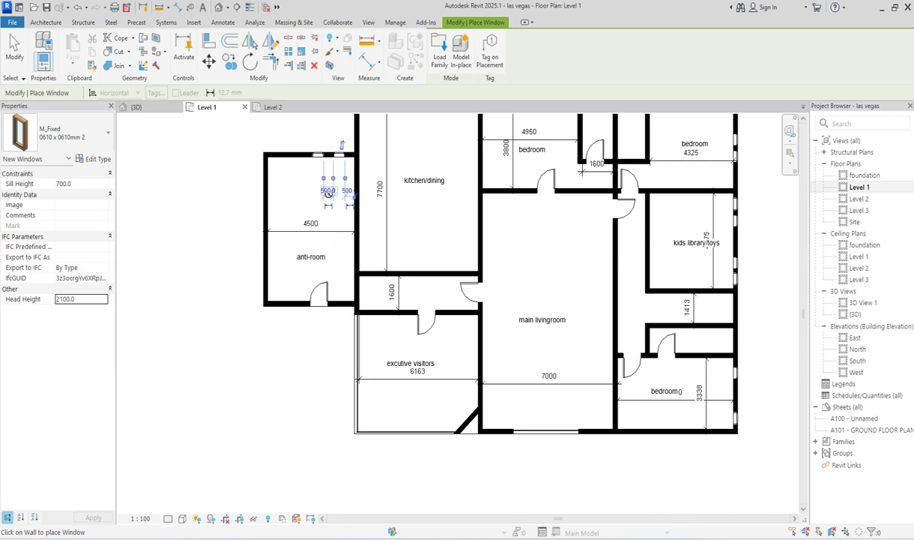
scroll(428, 367, "down", 1)
scroll(413, 306, "up", 3)
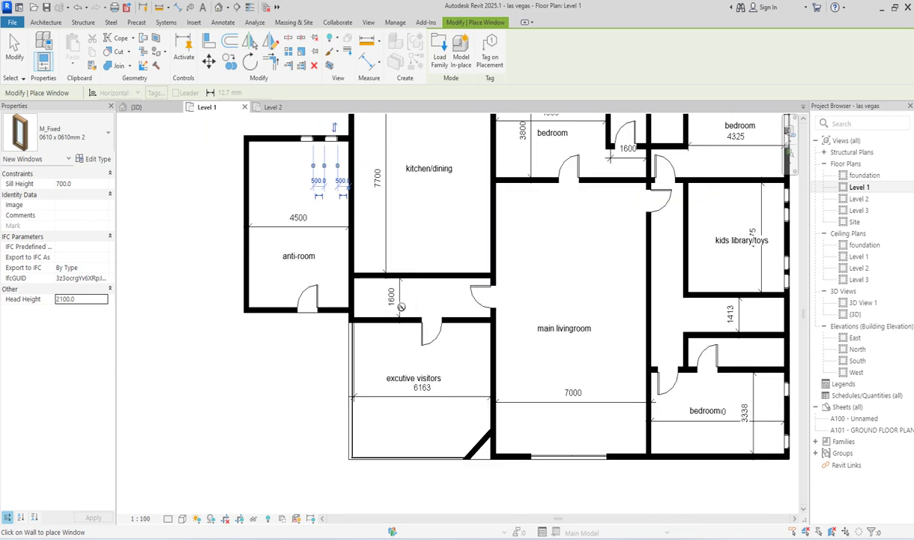
scroll(379, 293, "up", 2)
right_click(396, 300)
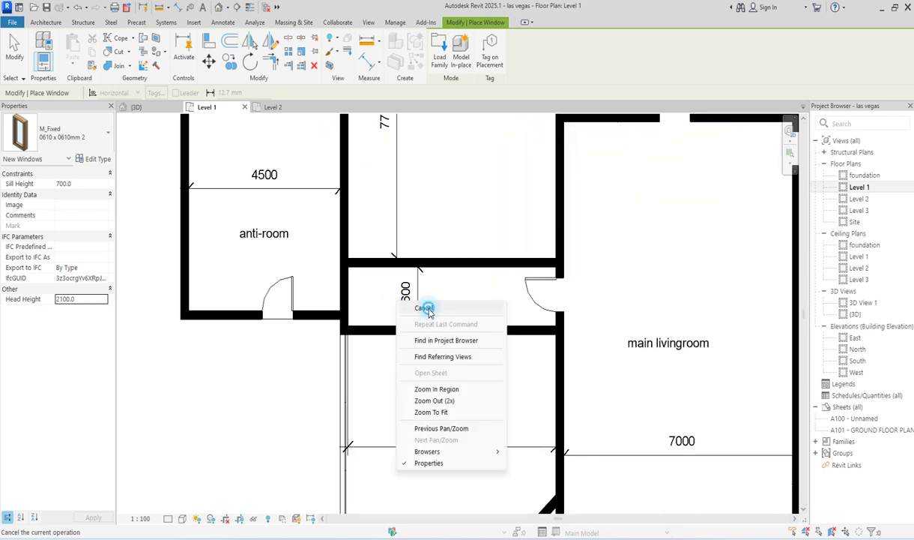
left_click(421, 307)
right_click(380, 292)
left_click(391, 298)
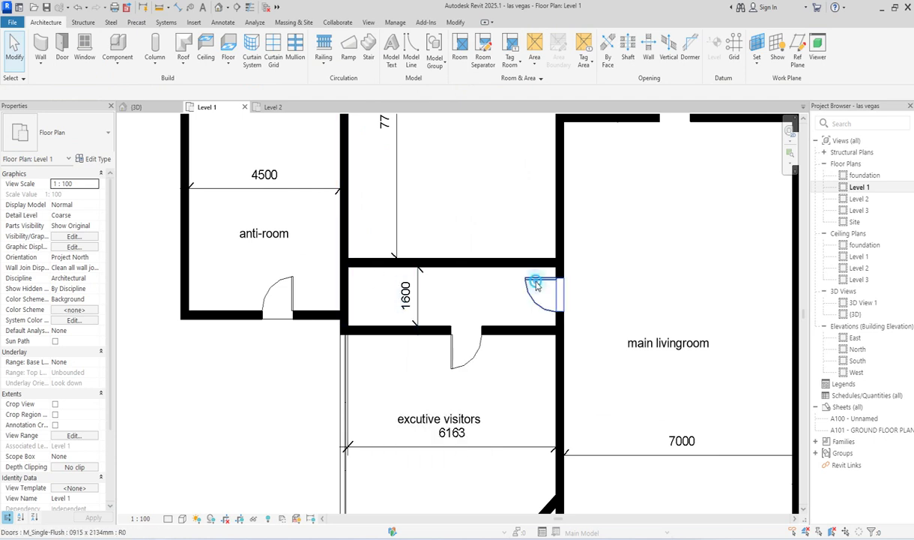
- Add an M_Single-Flush 0915 x 2134mm door between the anti-room and the 1600 mm corridor, and flip its swing towards the kitchen/dining wall
left_click(537, 285)
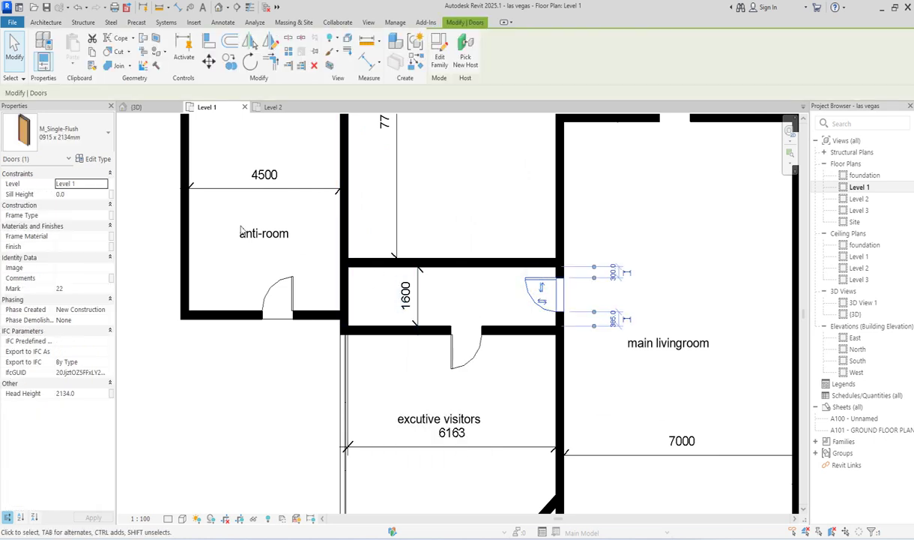
left_click(396, 59)
left_click(350, 289)
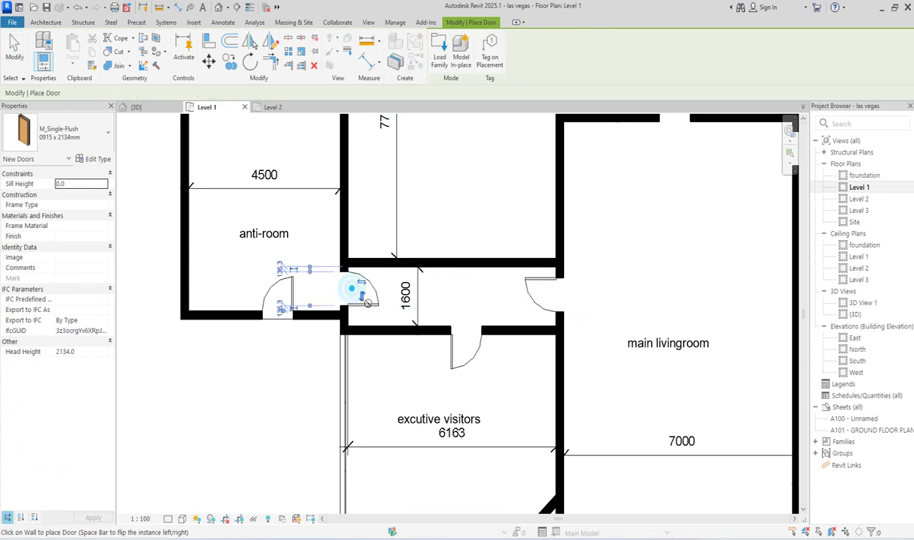
left_click(364, 292)
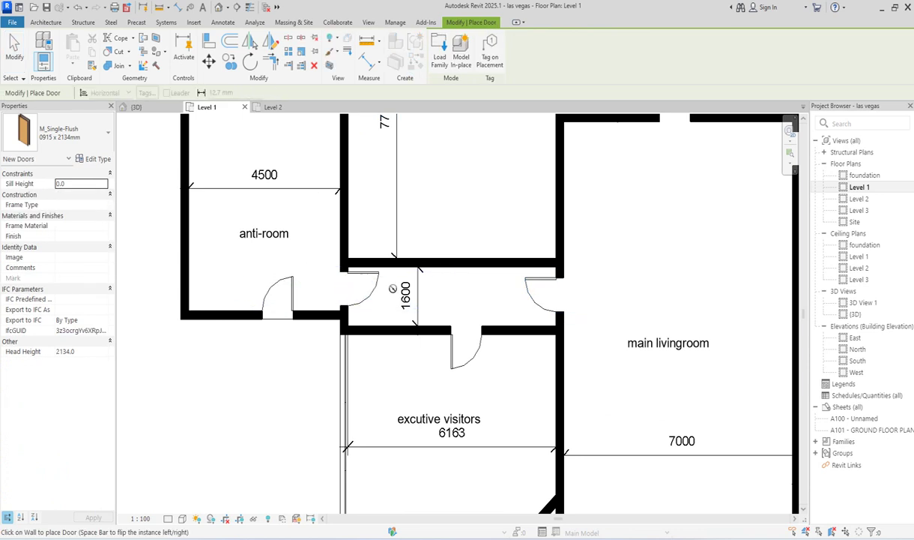
- Align the open leaves of the two doors at the corridor's ends with the corridor face of the kitchen/dining wall
left_click(210, 43)
left_click(397, 267)
left_click(376, 272)
left_click(533, 267)
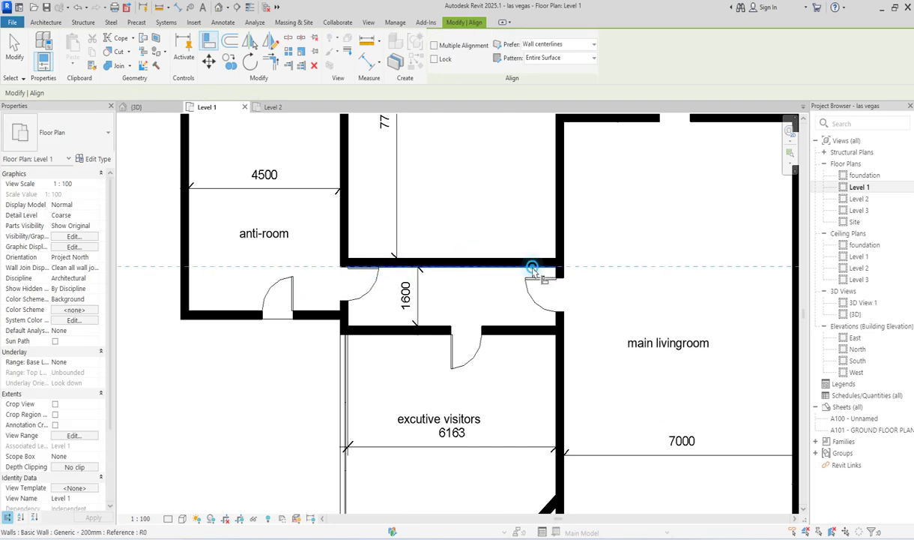
left_click(538, 279)
scroll(531, 288, "down", 1)
scroll(536, 315, "down", 2)
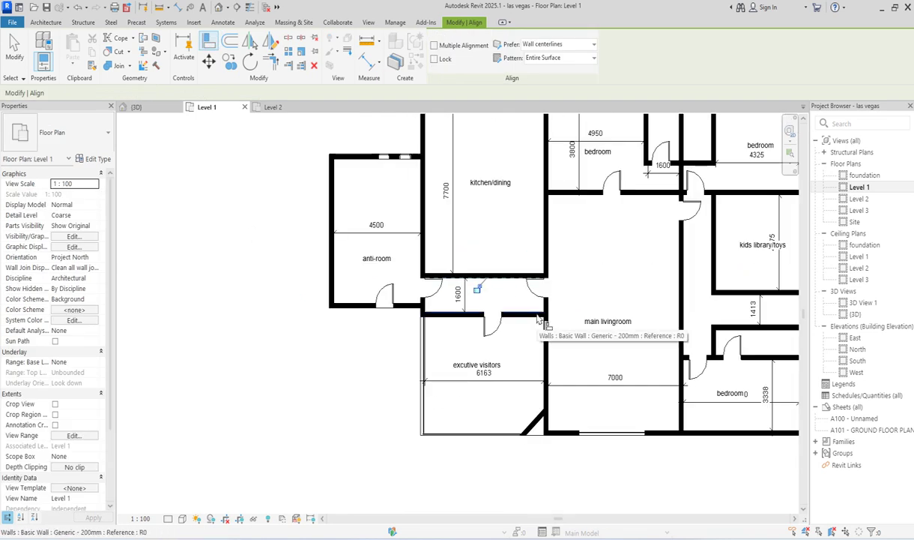
key("Escape")
- Select all linear dimensions of this style visible in the Level 1 plan and delete them
scroll(434, 336, "down", 2)
scroll(435, 336, "up", 3)
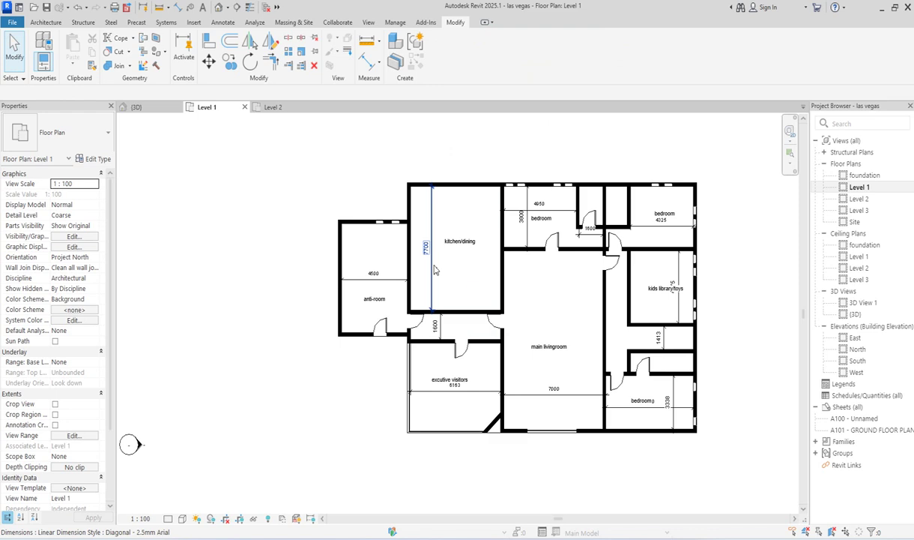
left_click(431, 257)
right_click(432, 269)
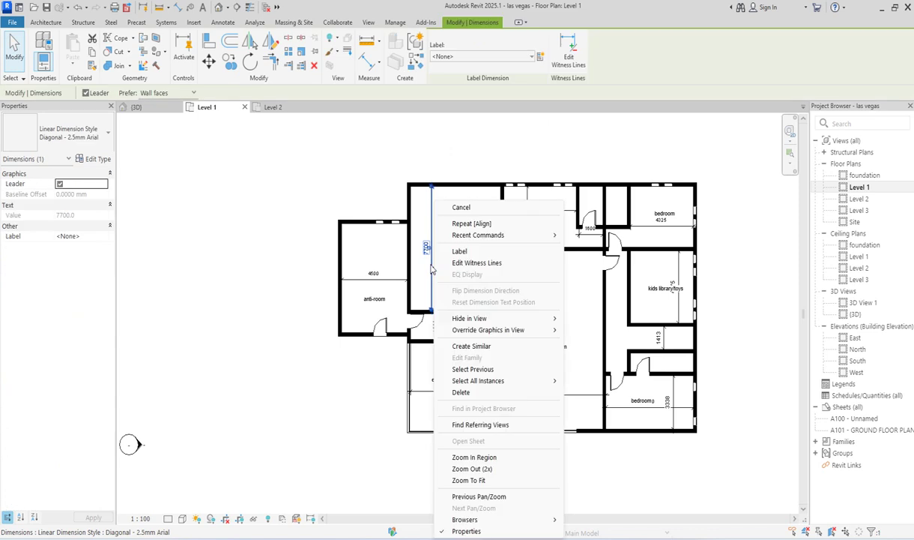
left_click(449, 160)
right_click(430, 237)
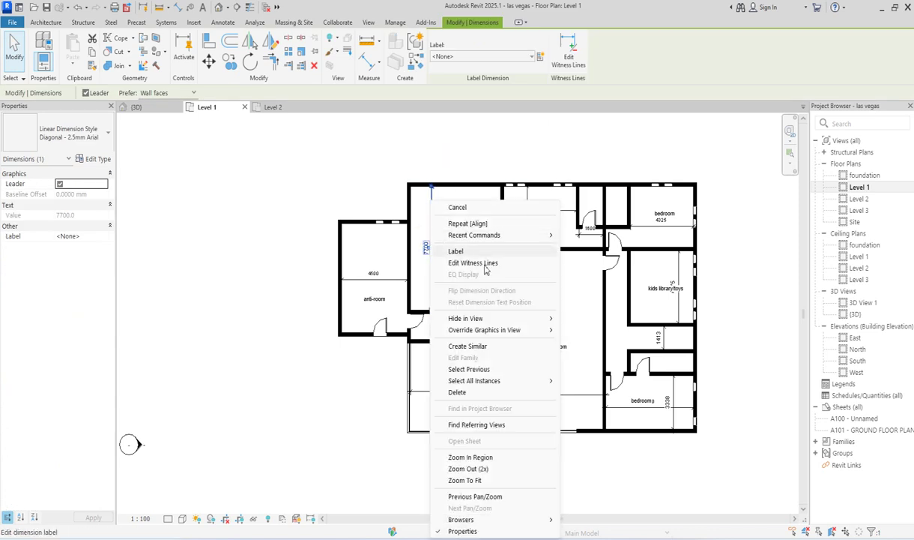
mouse_move(543, 381)
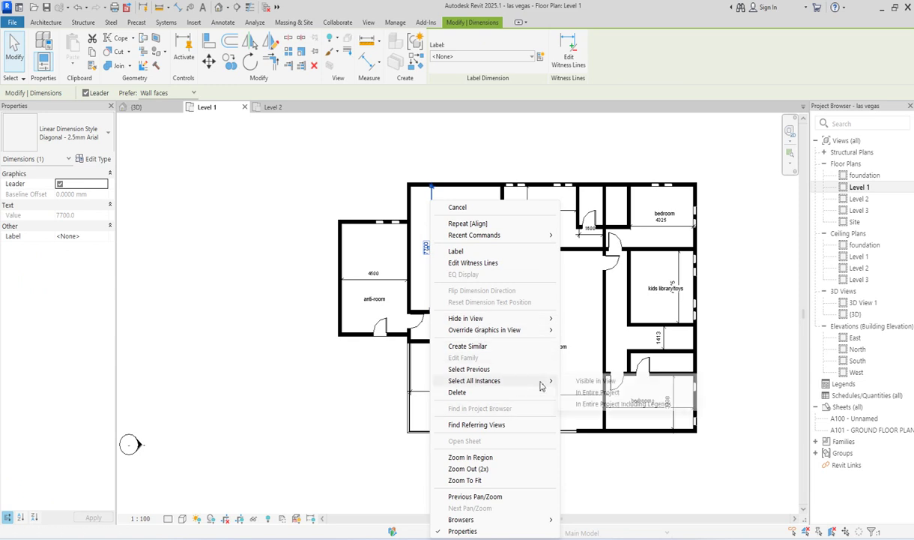
left_click(580, 380)
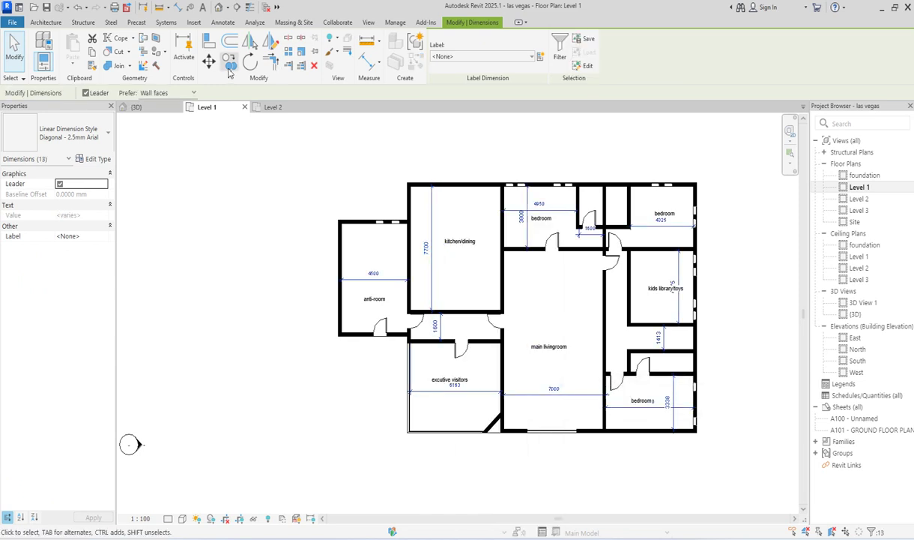
left_click(313, 67)
- Flip the hand of the door to the small room above the lower bedroom and align its leaf with the adjacent side wall
scroll(666, 351, "up", 2)
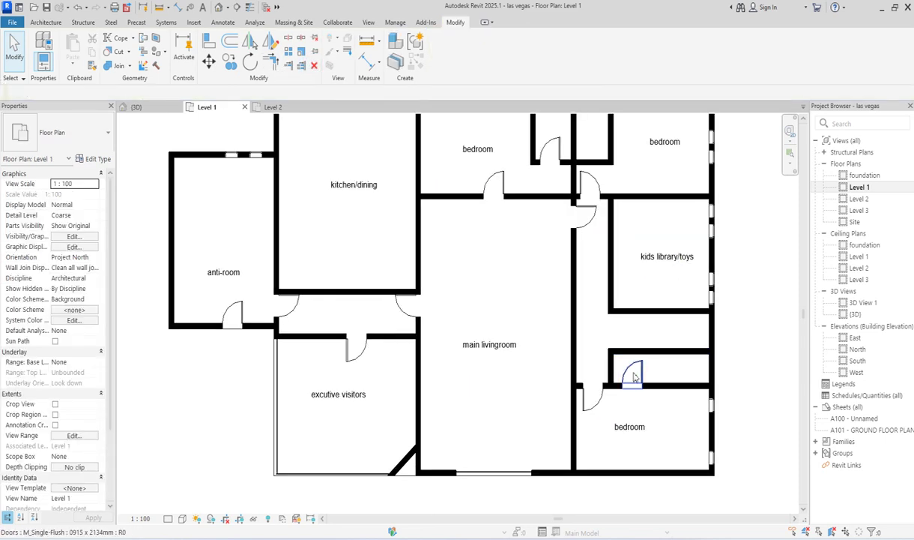
left_click(646, 374)
left_click(638, 375)
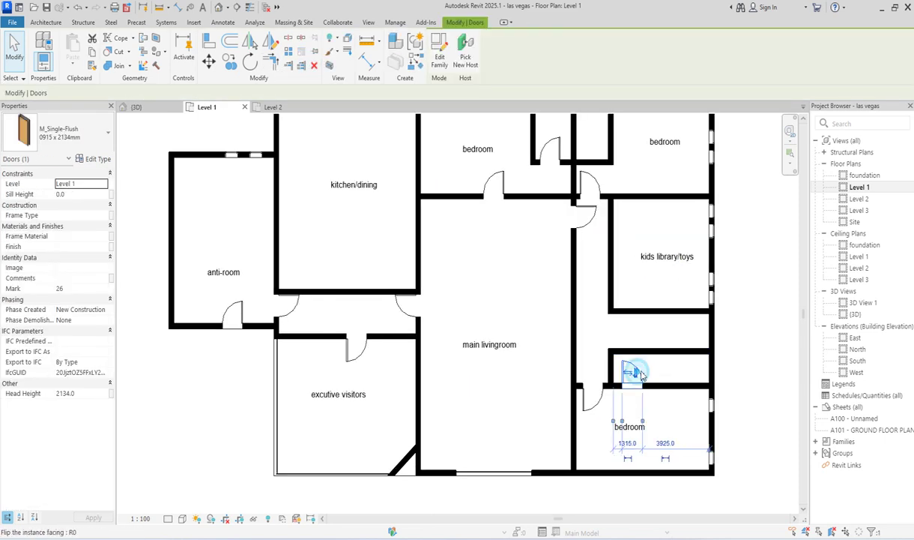
left_click(209, 43)
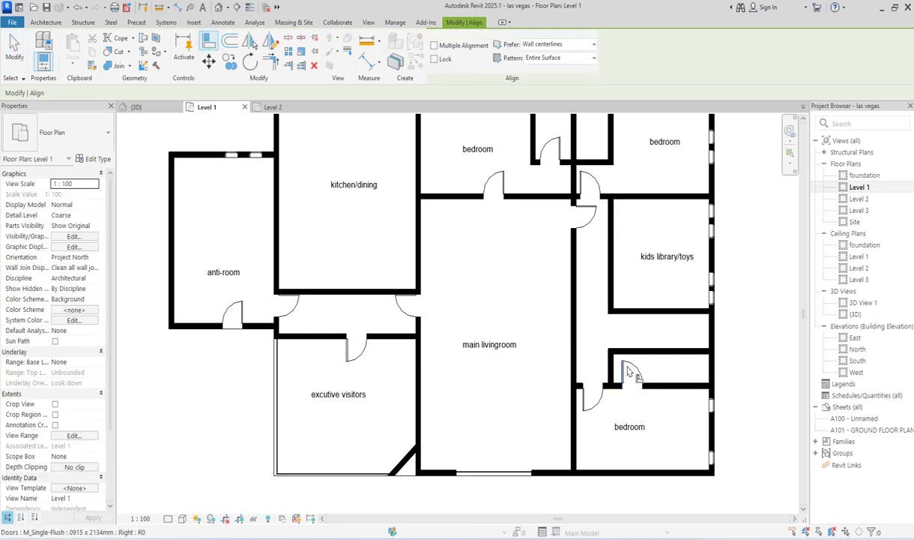
scroll(616, 379, "up", 3)
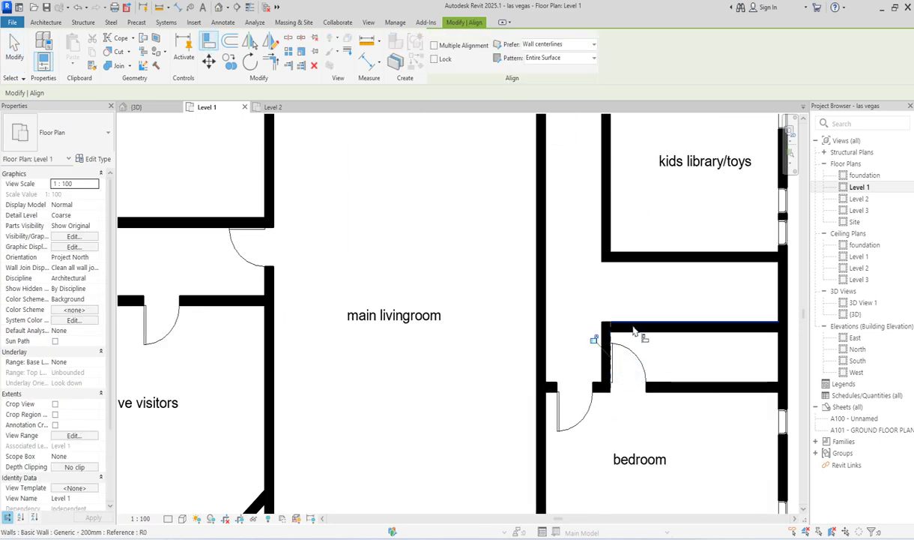
scroll(622, 335, "down", 2)
scroll(645, 296, "up", 1)
right_click(645, 296)
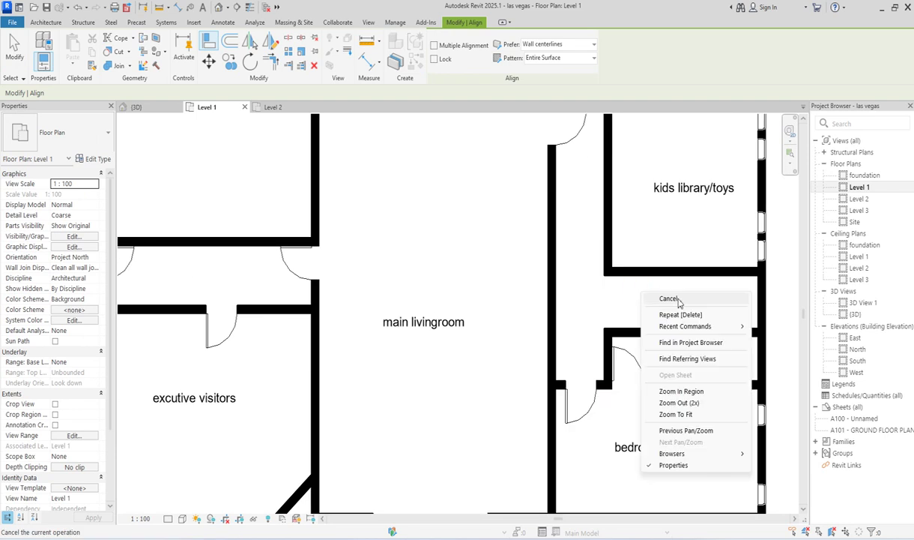
left_click(663, 300)
- Place a matching M_Single-Flush 0915 x 2134mm door in the kids library/toys passage wall, about 200 mm from the room's lower wall
scroll(639, 304, "down", 3)
scroll(636, 240, "up", 1)
scroll(635, 240, "up", 1)
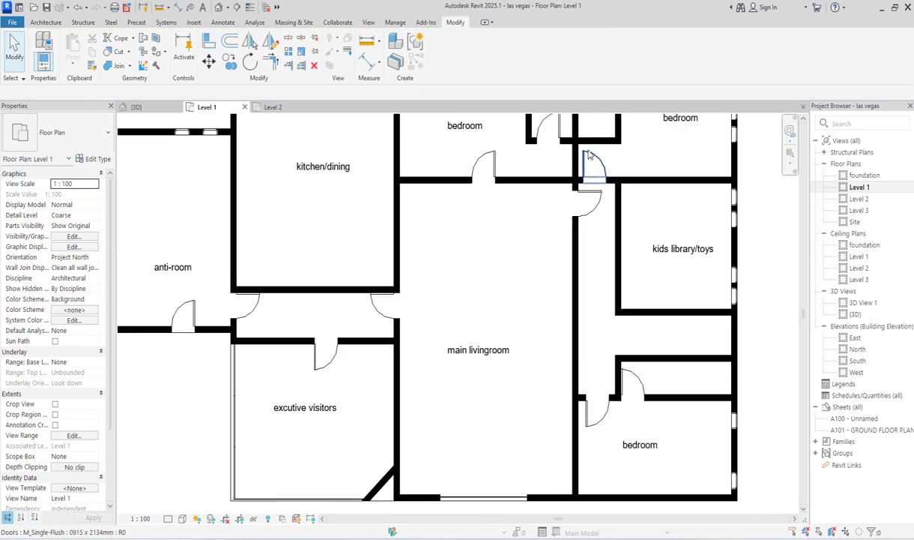
left_click(592, 167)
left_click(419, 66)
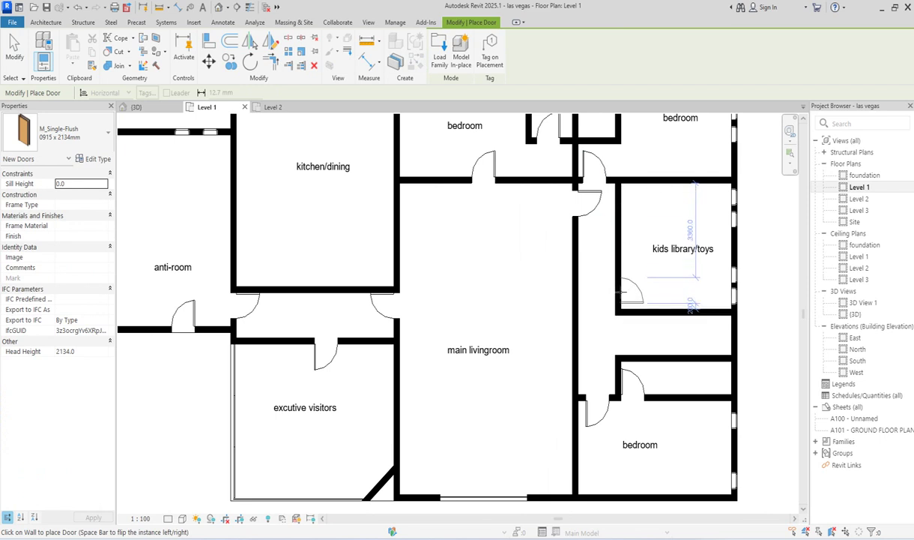
left_click(620, 291)
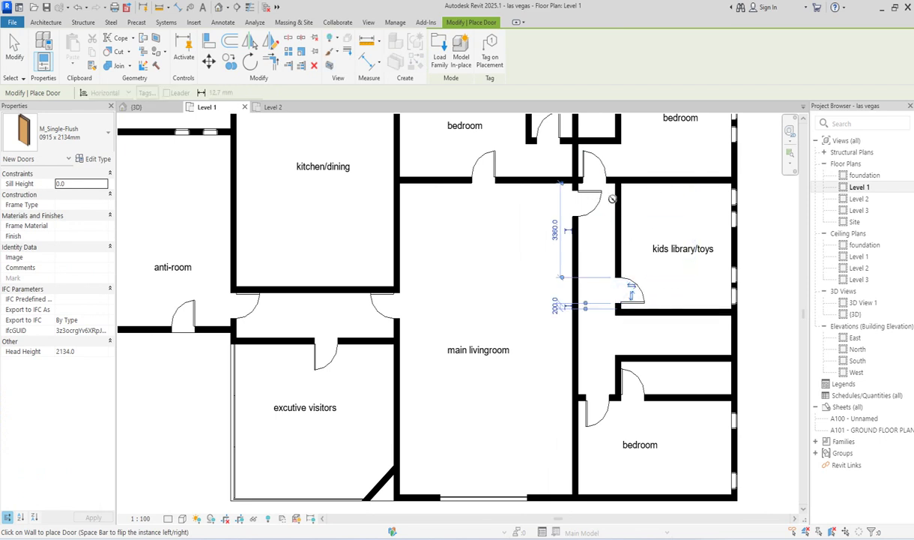
scroll(636, 209, "up", 2)
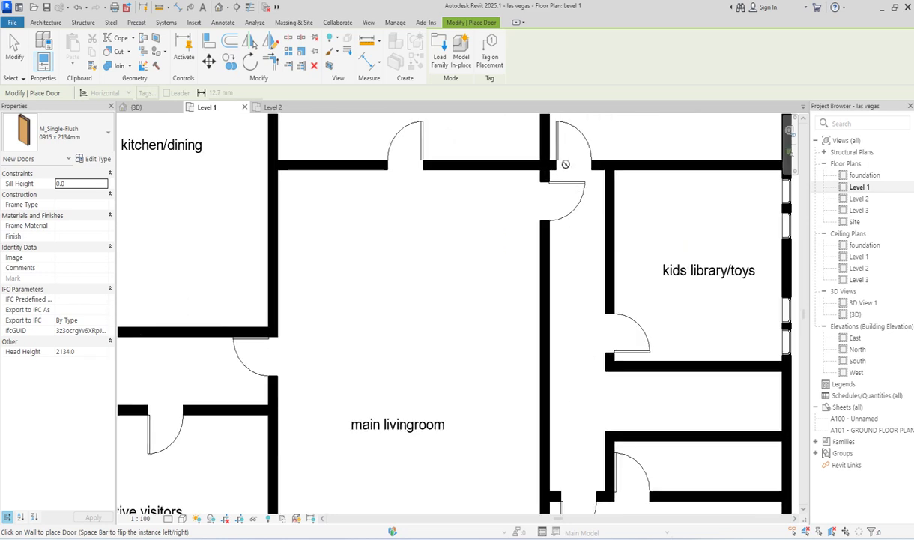
scroll(600, 215, "down", 1)
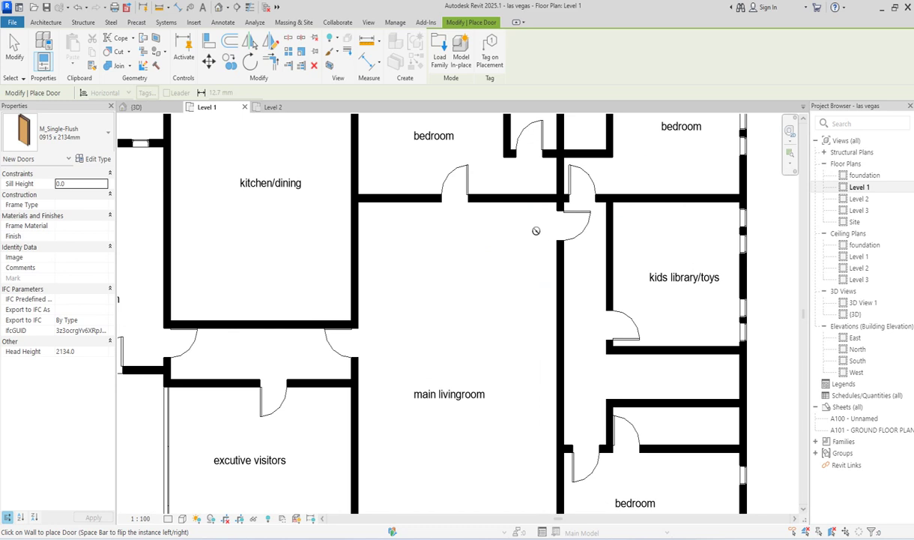
left_click(629, 339)
key("Escape")
key("Escape")
scroll(629, 341, "up", 2)
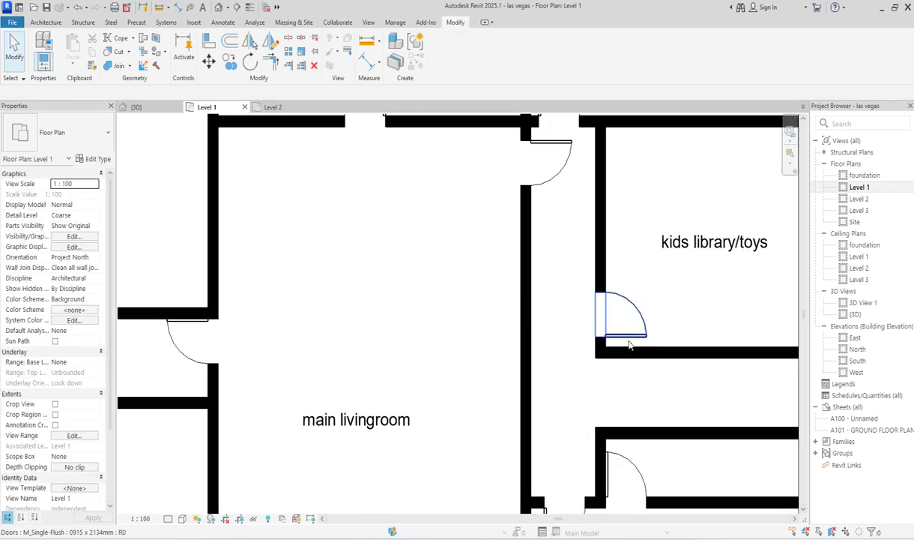
- Align the open leaf of the kids library/toys door with the inner face of the room's lower wall
left_click(630, 343)
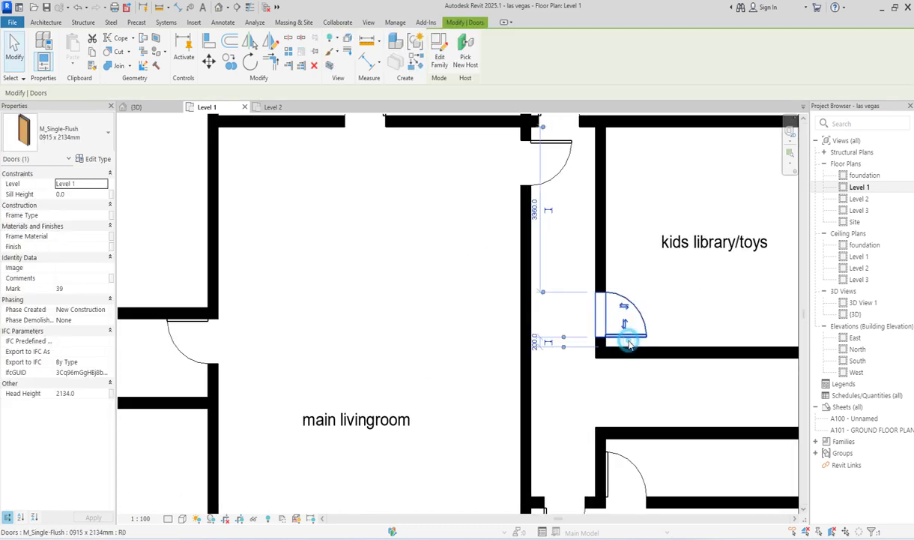
left_click(210, 42)
scroll(598, 264, "down", 2)
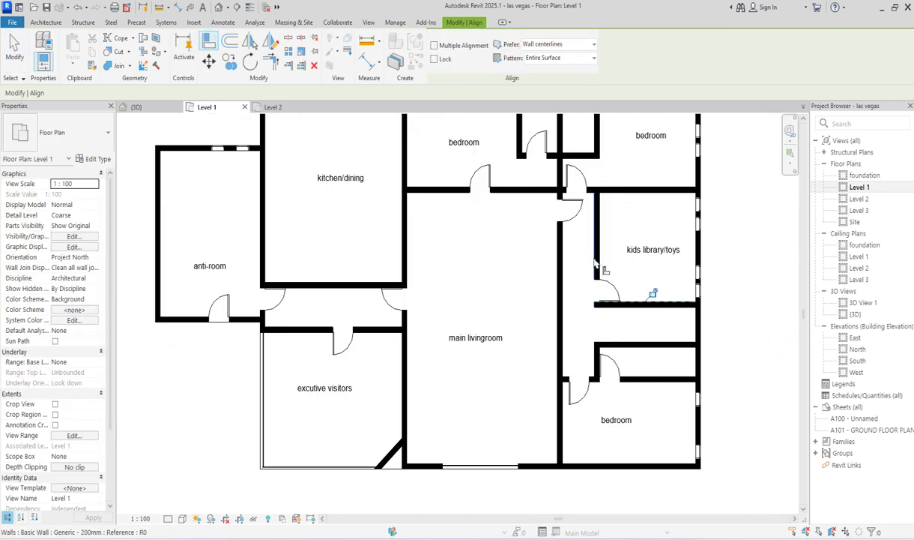
right_click(626, 218)
left_click(654, 331)
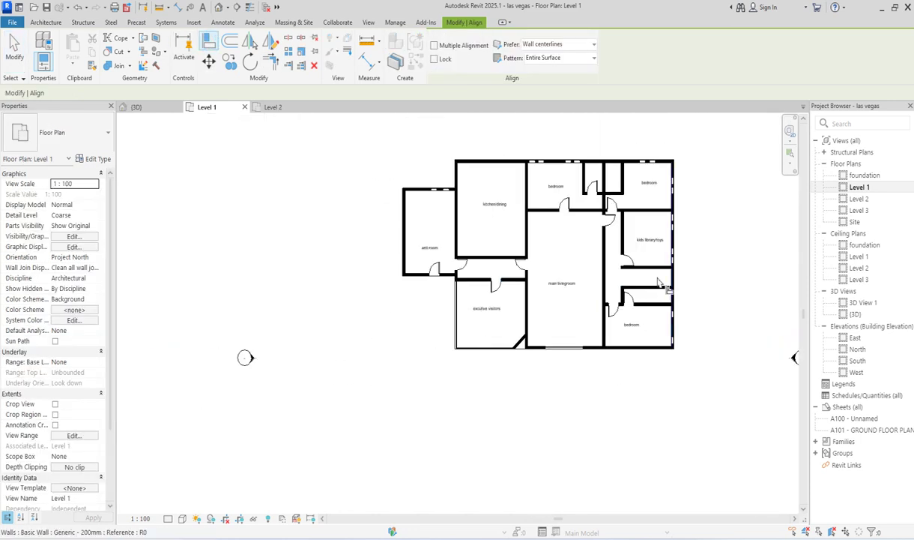
scroll(636, 258, "up", 1)
right_click(634, 239)
left_click(662, 246)
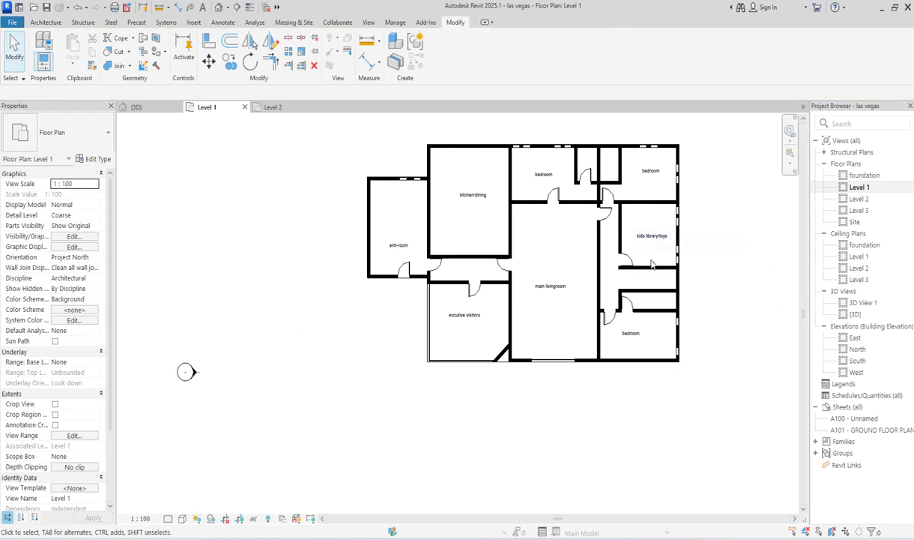
- Place a matching M_Single-Flush 0915 x 2134mm door in the exterior wall at the end of the passage below the kids library/toys room
left_click(628, 261)
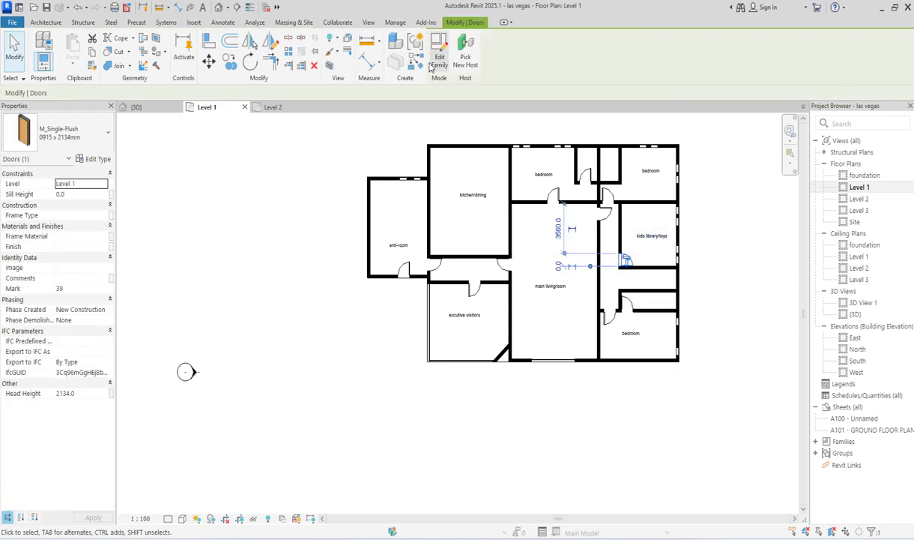
left_click(416, 65)
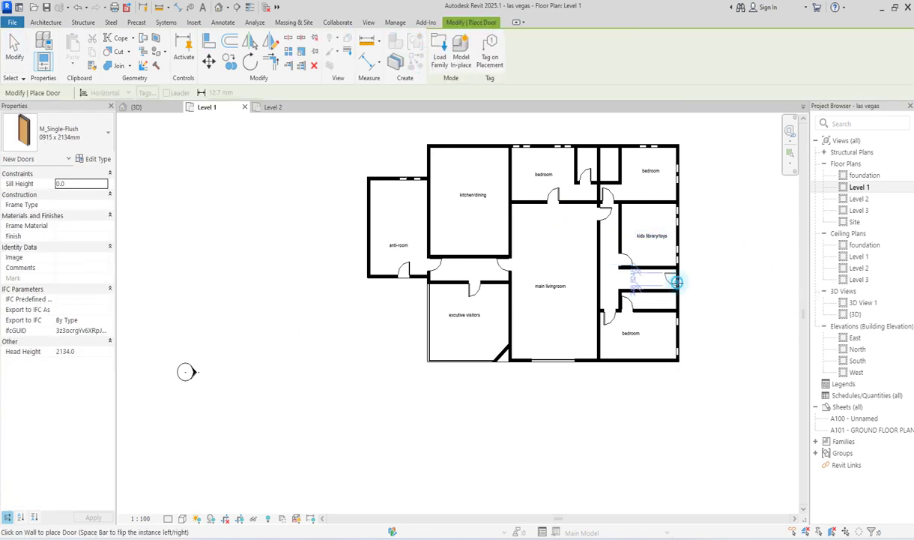
key("Escape")
scroll(575, 235, "up", 3)
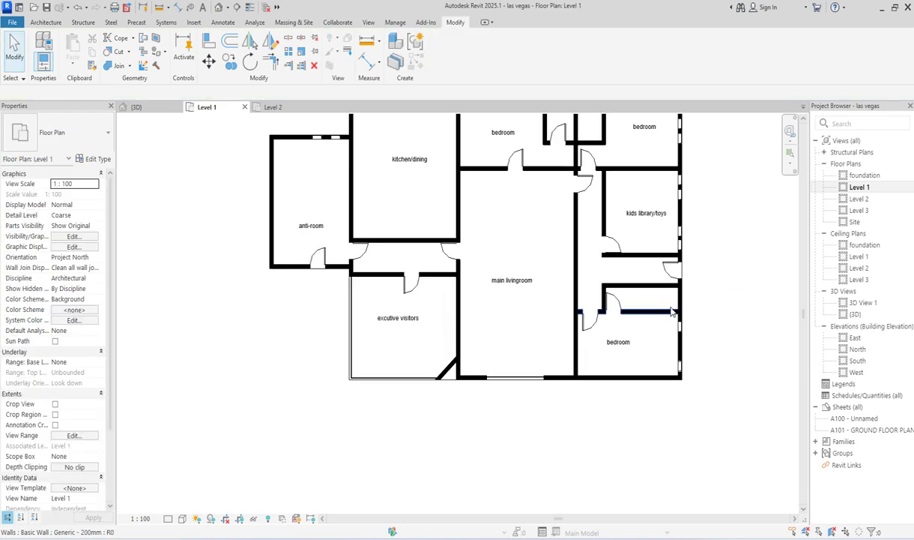
- Place a matching M_Single-Flush door in the wall between the upper-right bedroom and its small side room, opening into the small room
scroll(574, 235, "down", 3)
scroll(574, 235, "up", 2)
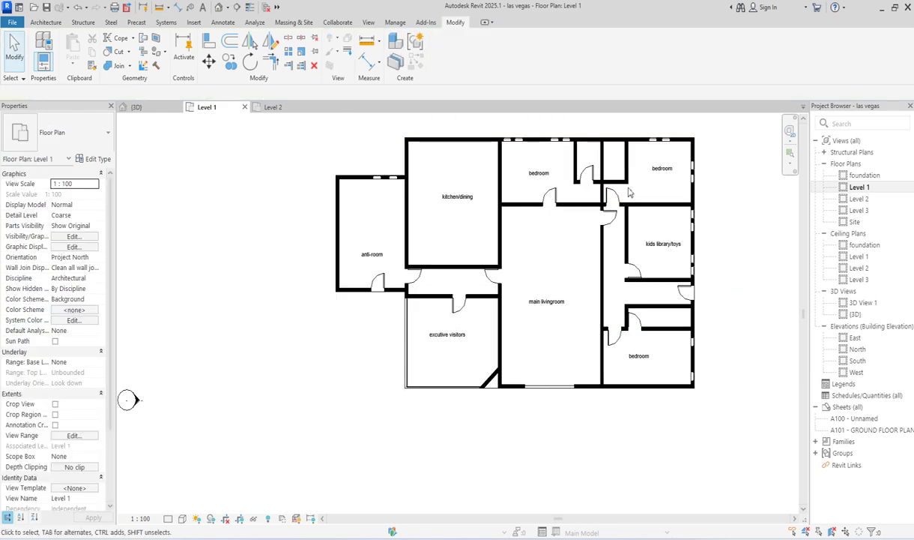
scroll(574, 234, "up", 2)
left_click(603, 199)
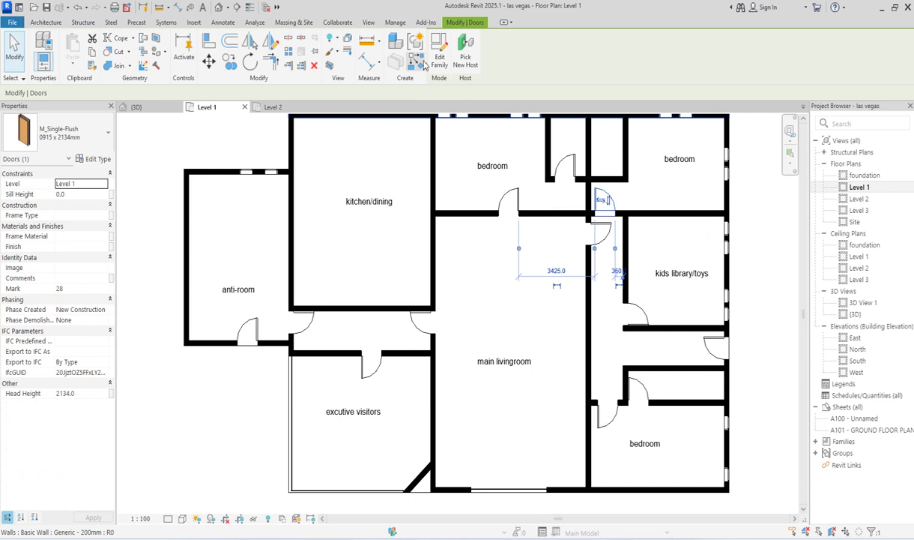
left_click(418, 63)
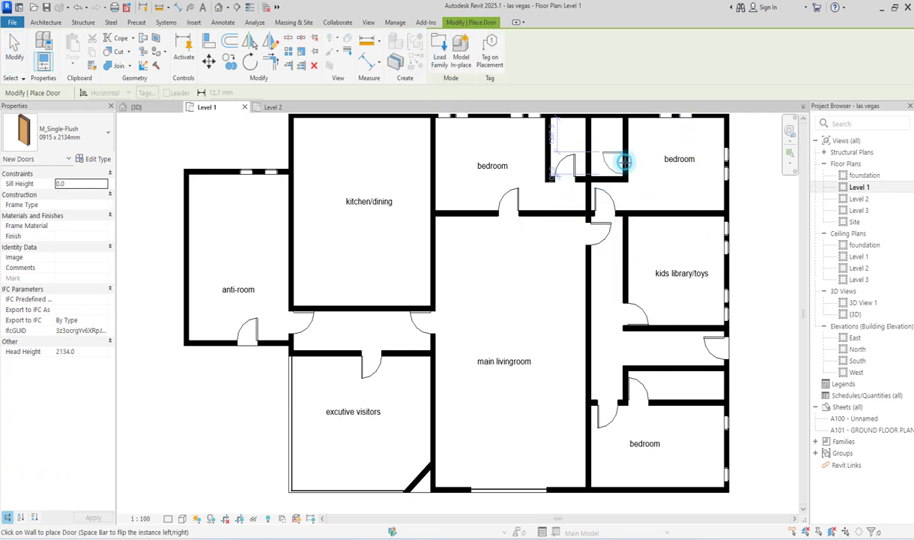
key("Escape")
key("Escape")
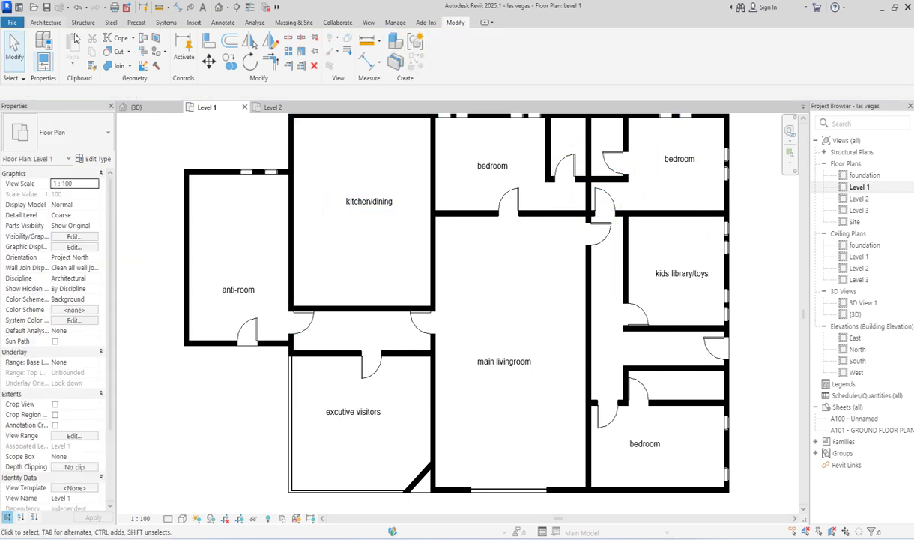
- Place a Queen_size_2_6152 bed in the bedroom beside the kitchen, headboard towards the kitchen/dining wall and about 1600 mm from the upper wall
left_click(45, 21)
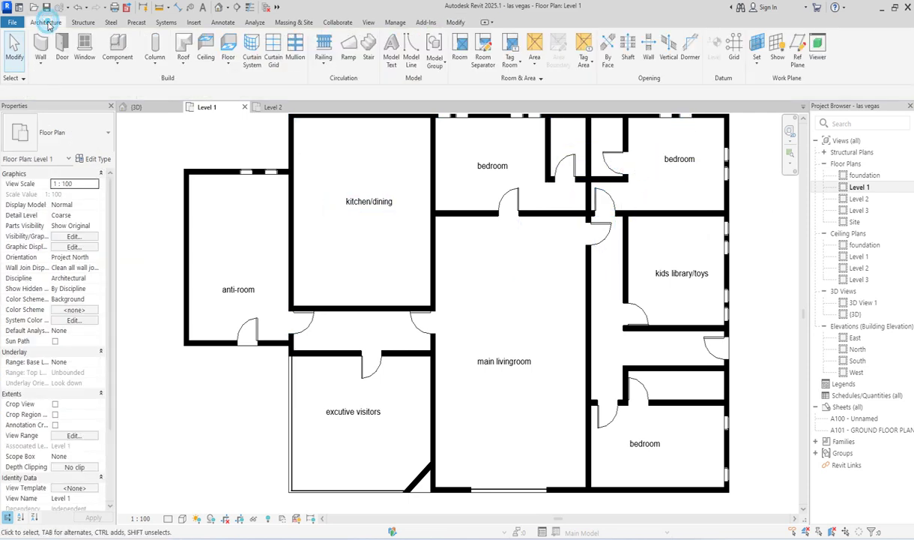
left_click(117, 50)
left_click(67, 133)
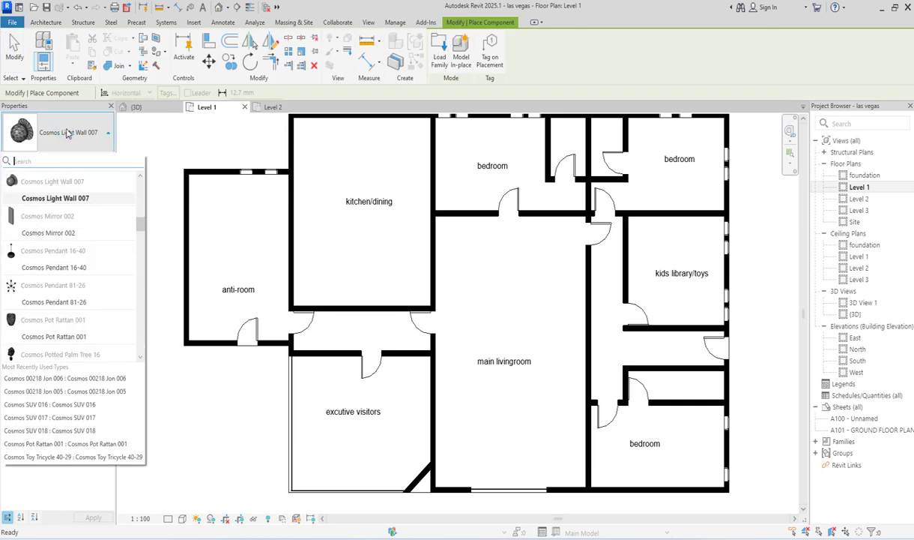
scroll(66, 212, "down", 15)
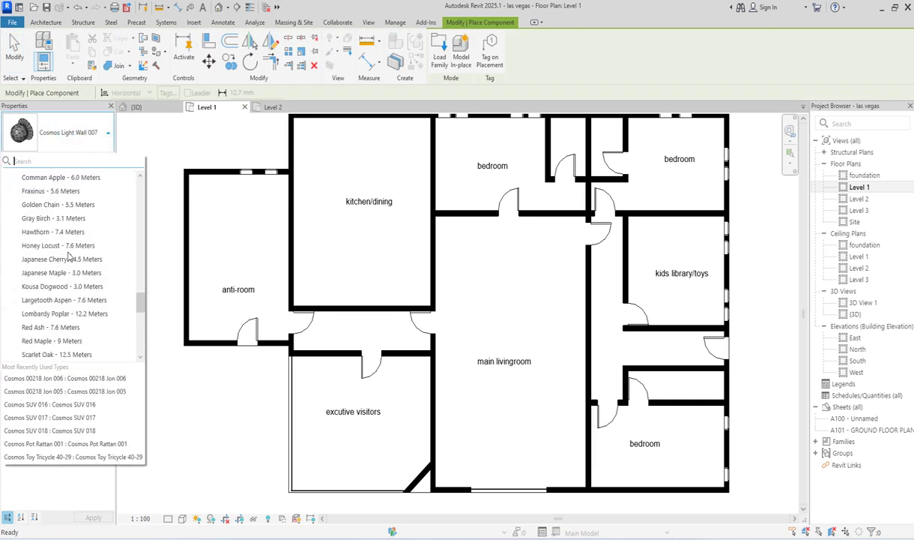
scroll(67, 255, "down", 3)
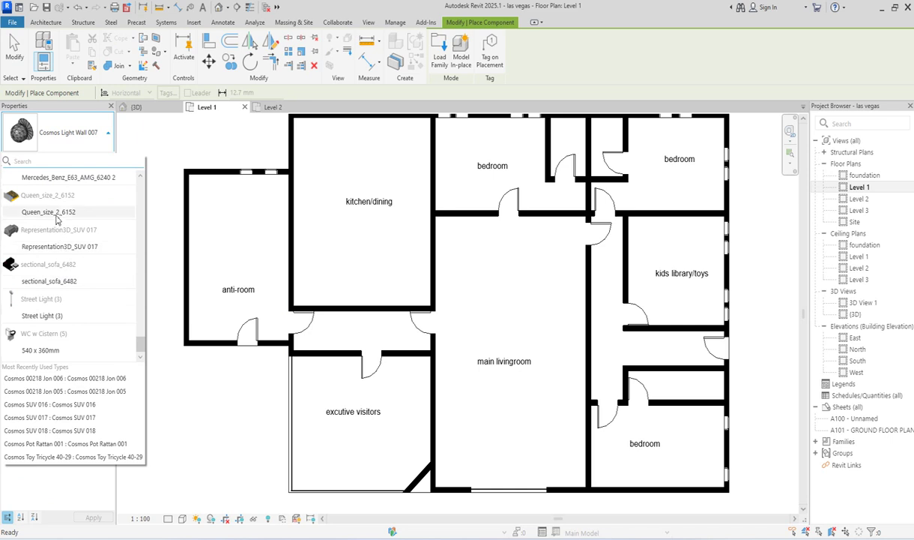
left_click(34, 215)
scroll(483, 177, "up", 3)
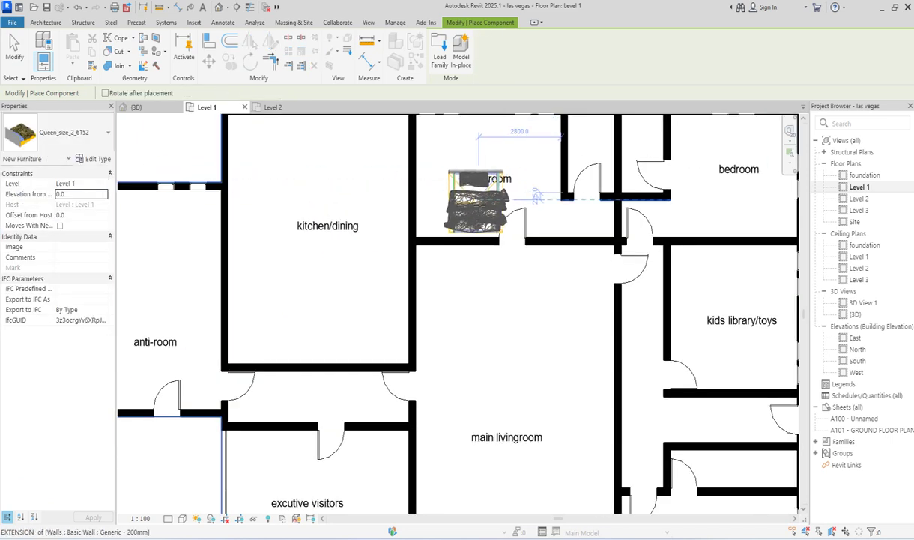
scroll(477, 199, "down", 3)
scroll(478, 179, "up", 5)
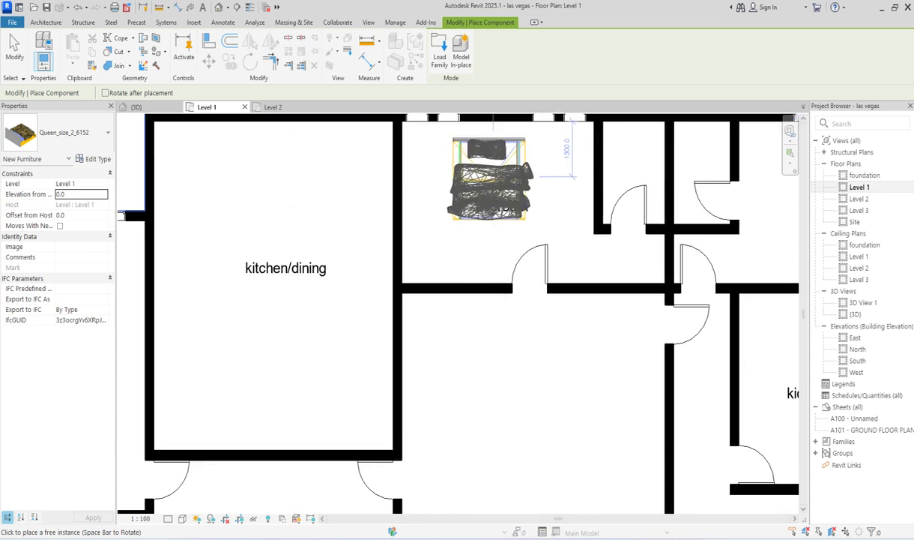
key("space")
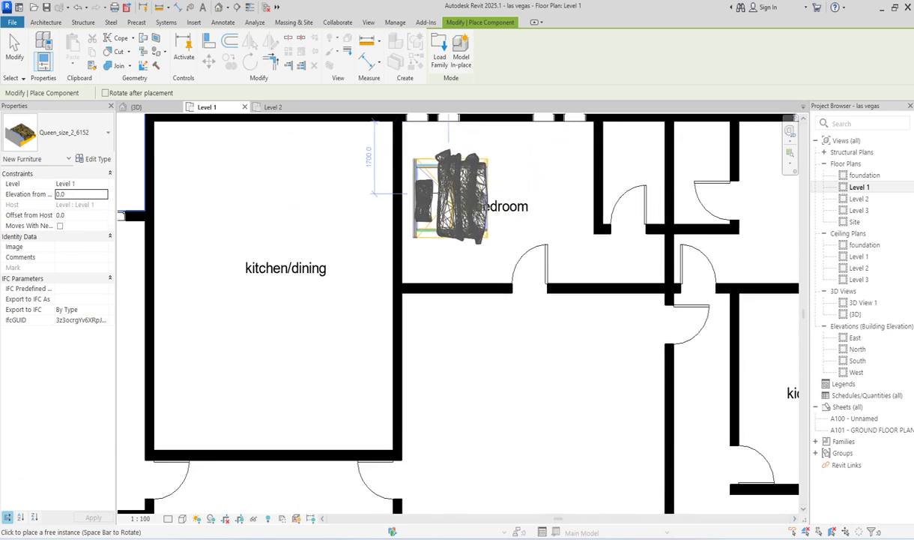
left_click(471, 178)
- Place a second Queen_size_2_6152 bed in the upper-right bedroom, rotated so its headboard faces the wall shared with the kids library/toys room
scroll(470, 178, "down", 3)
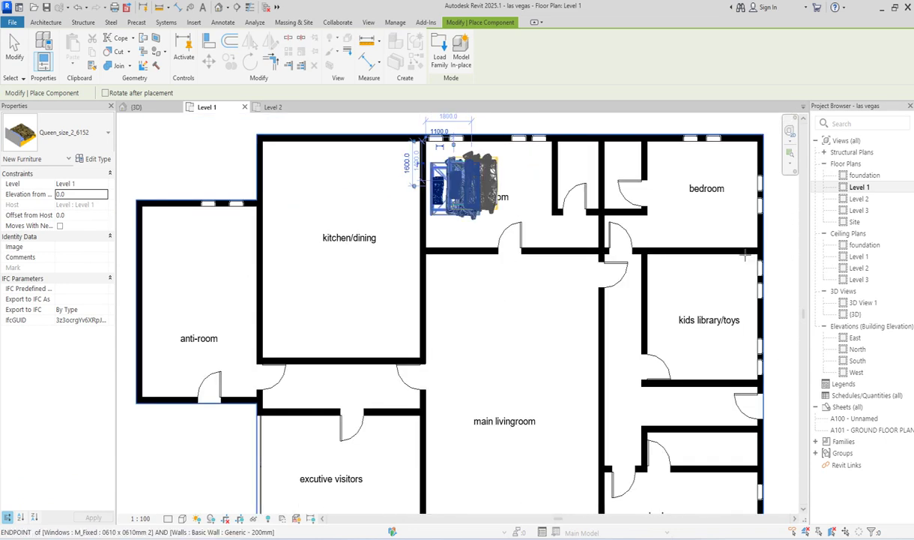
scroll(690, 198, "up", 2)
key("space")
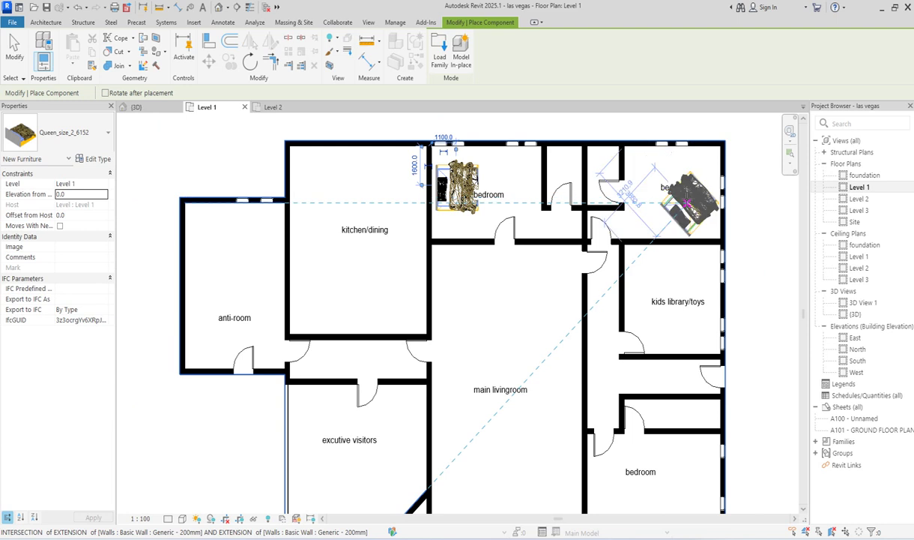
scroll(687, 203, "up", 1)
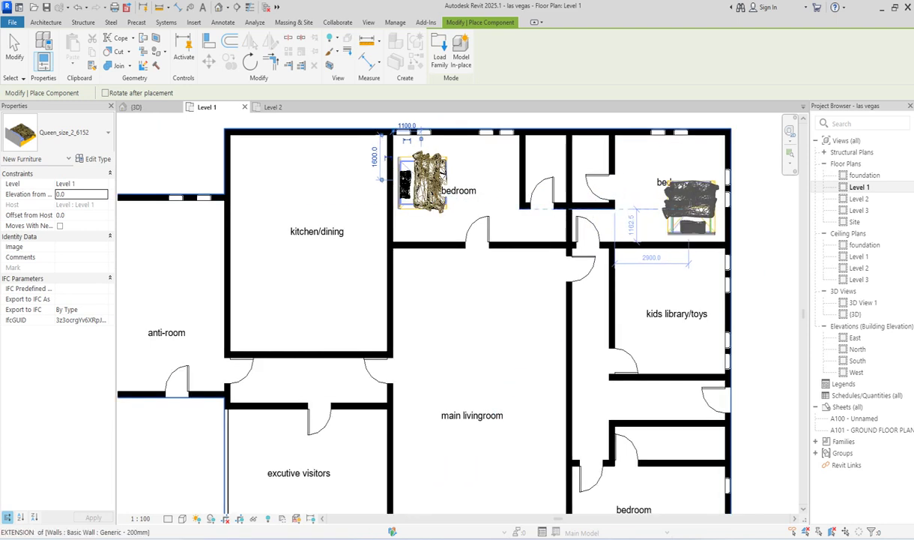
left_click(690, 208)
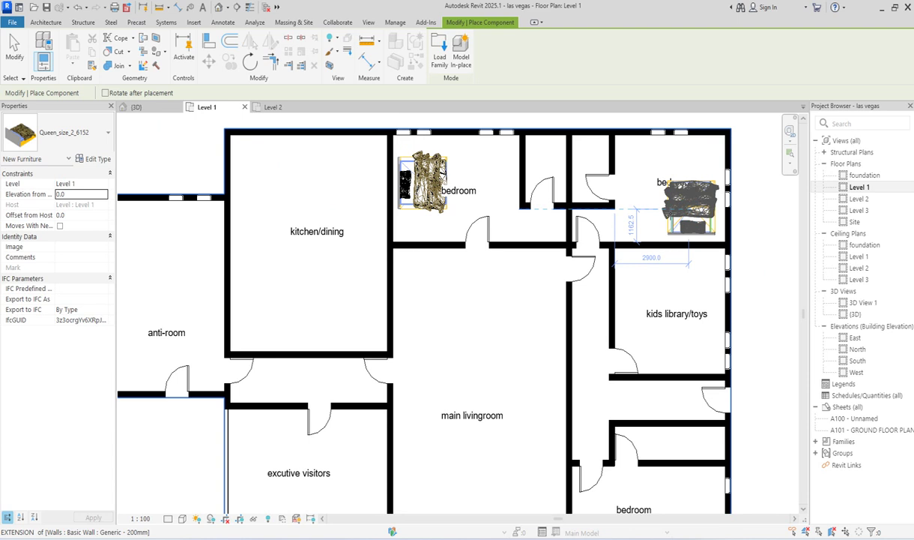
- Place a third Queen_size_2_6152 bed in the lower bedroom, rotated with its headboard against the main livingroom wall
scroll(681, 284, "down", 2)
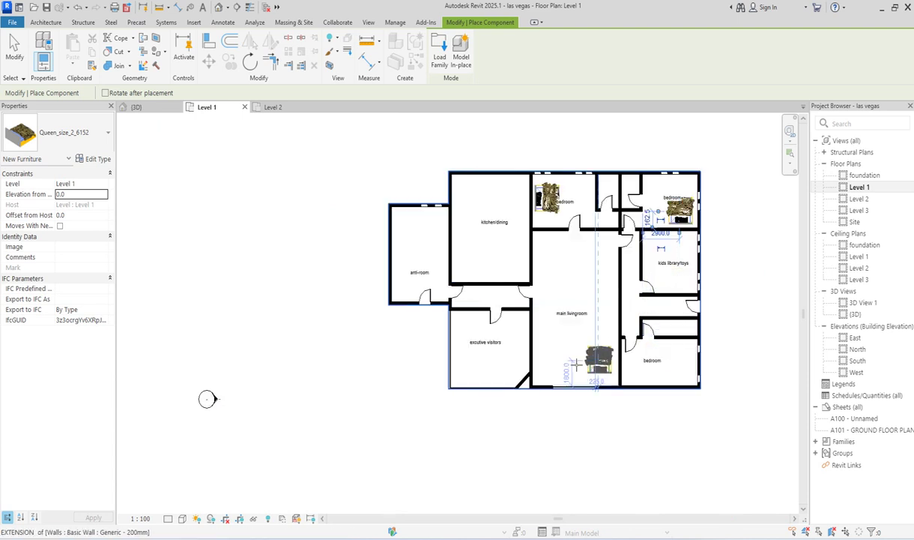
scroll(662, 361, "down", 1)
scroll(689, 370, "up", 2)
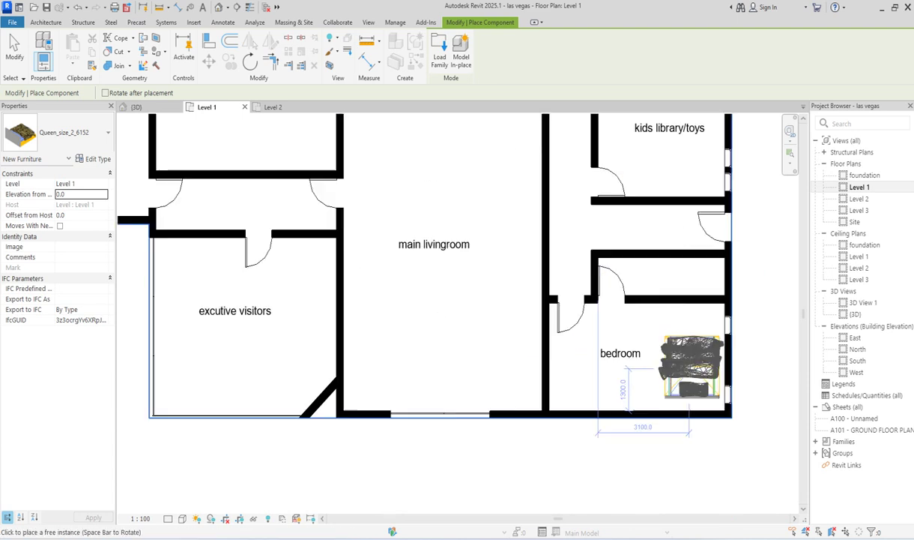
key("space")
key("space")
key("space")
key("space")
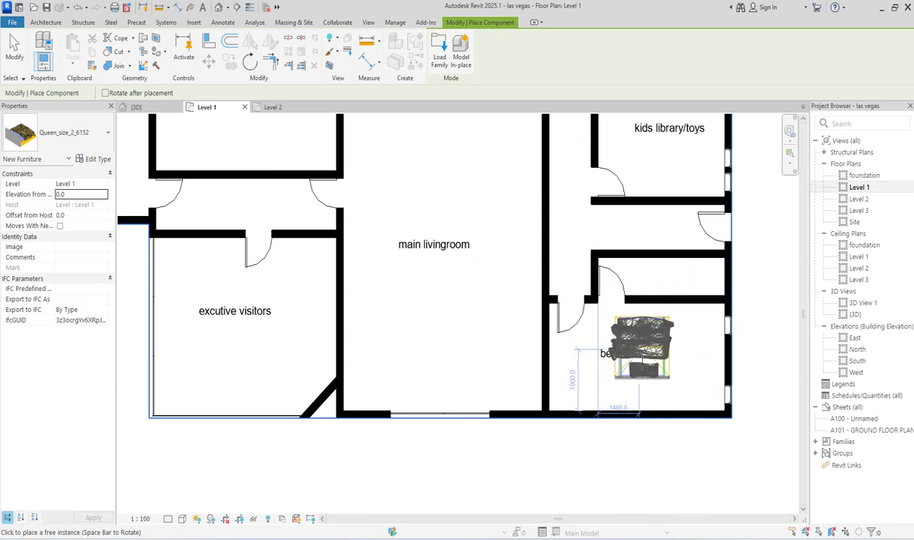
key("space")
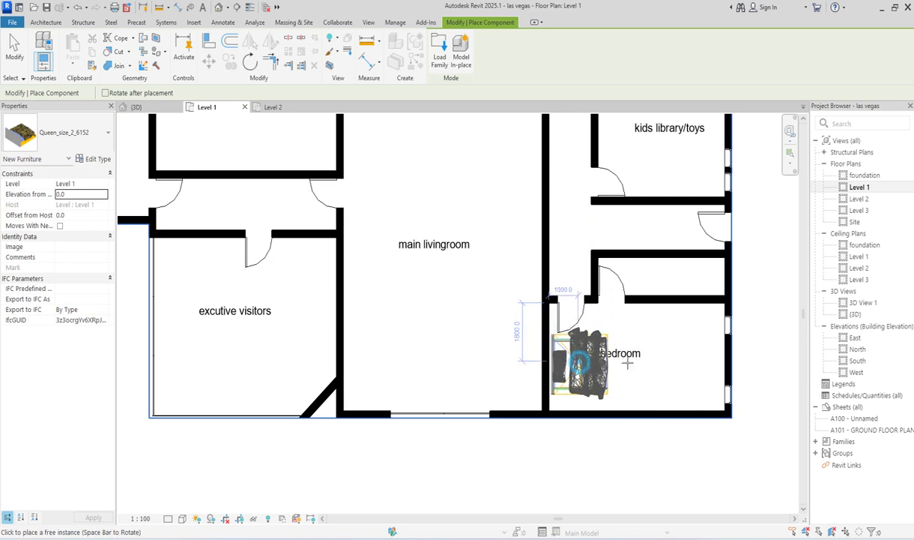
left_click(666, 344)
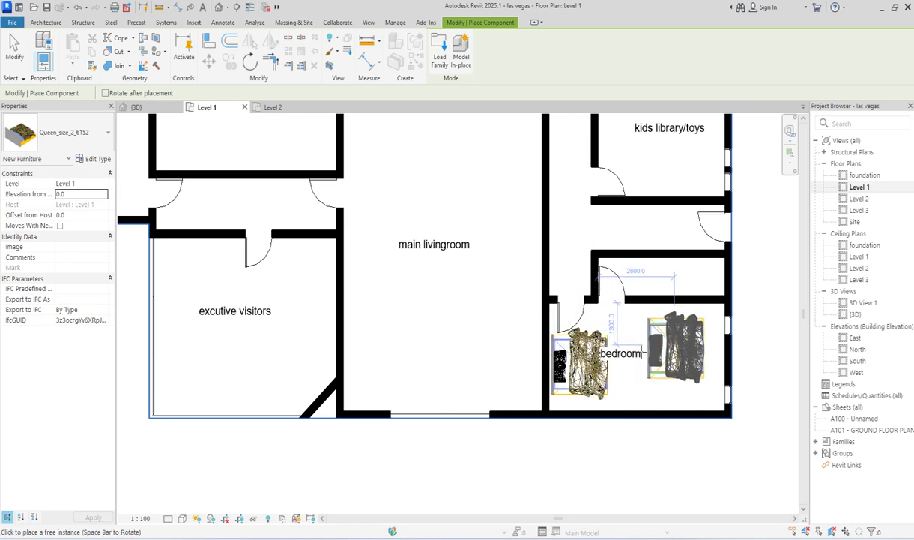
- Rotate the lower bedroom's bed so its headboard faces the lower exterior wall and move its centre to about 1040 mm from that wall
key("Escape")
left_click(581, 361)
left_click_drag(653, 357, 660, 375)
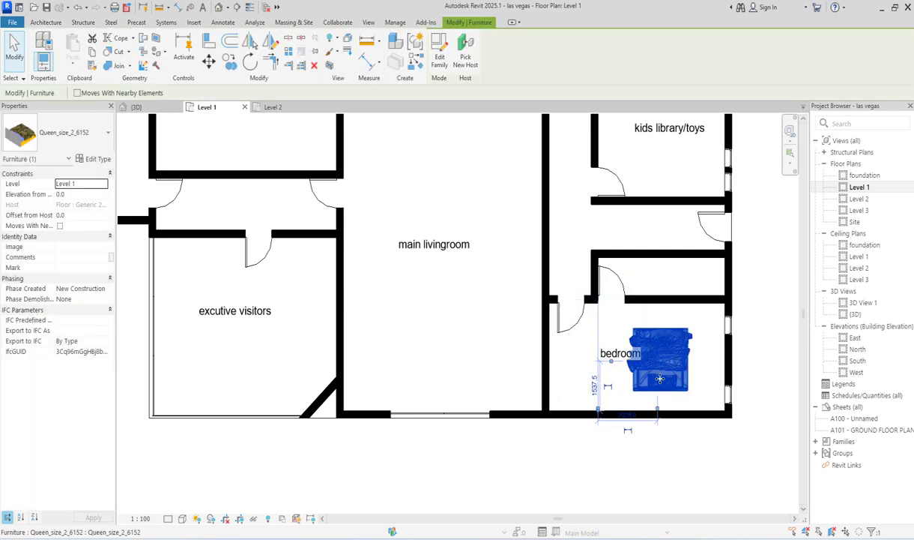
key("Down")
key("Down")
key("Down")
key("Down")
key("Down")
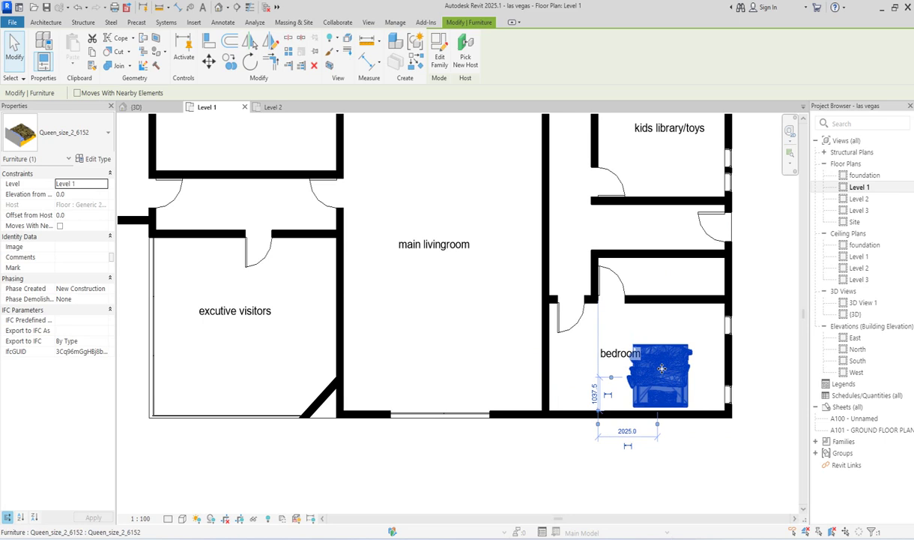
left_click(653, 326)
- Place a sectional_sofa_6482 component in the lower half of the main livingroom, just below the room label
scroll(653, 326, "down", 3)
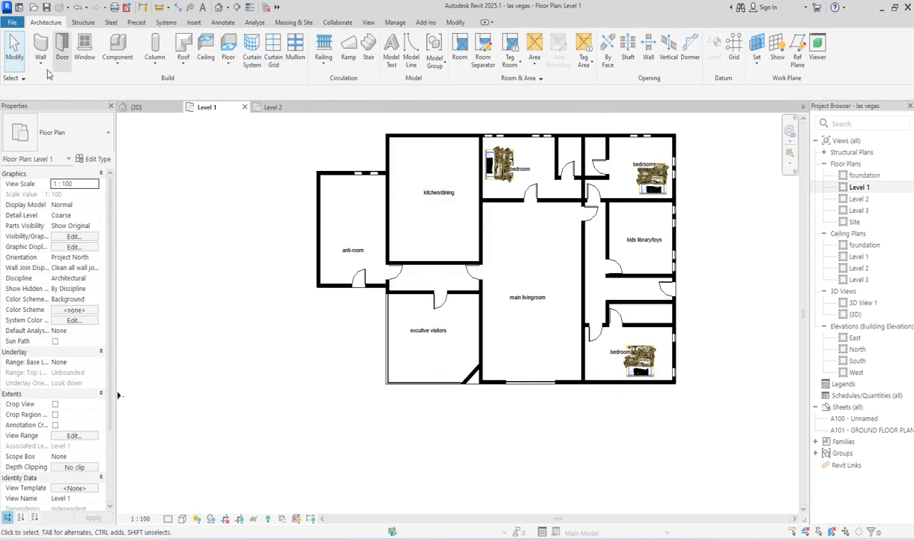
left_click(114, 45)
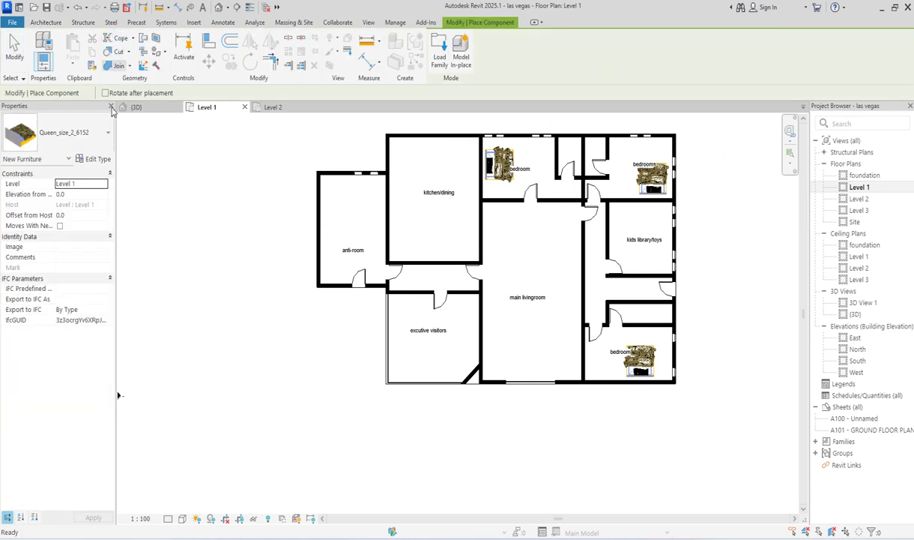
left_click(105, 131)
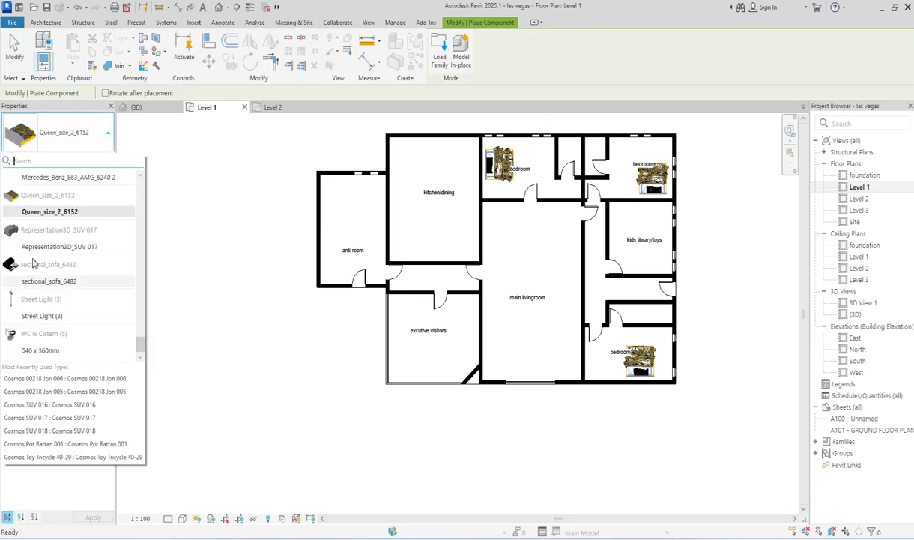
left_click(43, 282)
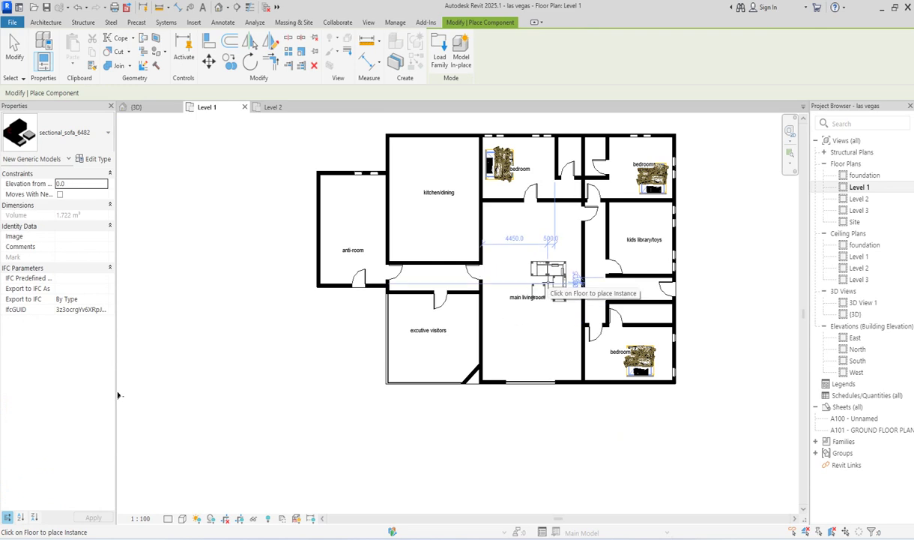
scroll(548, 326, "up", 2)
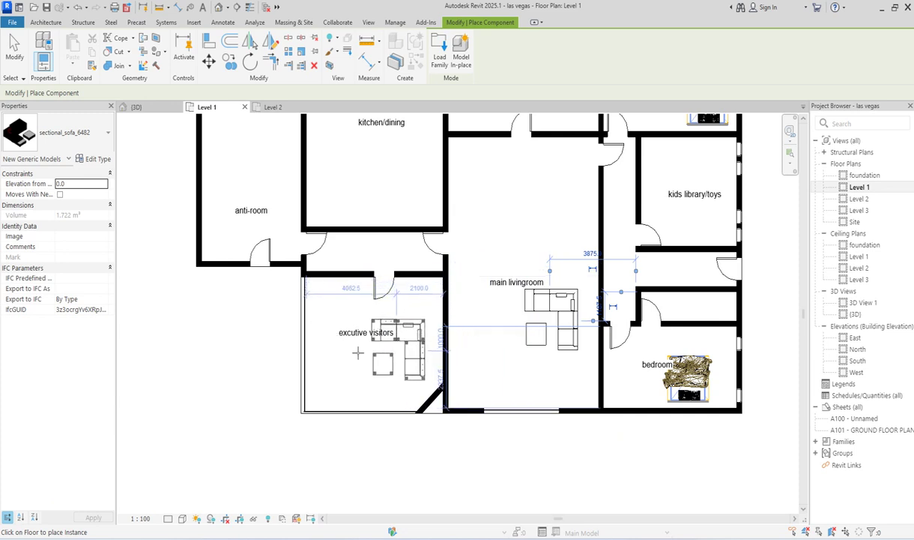
- Place two Cosmos Chair Lounge 009 chairs, rotated 90 degrees, in the excutive visitors room about 1400 mm from the main livingroom wall
left_click(88, 133)
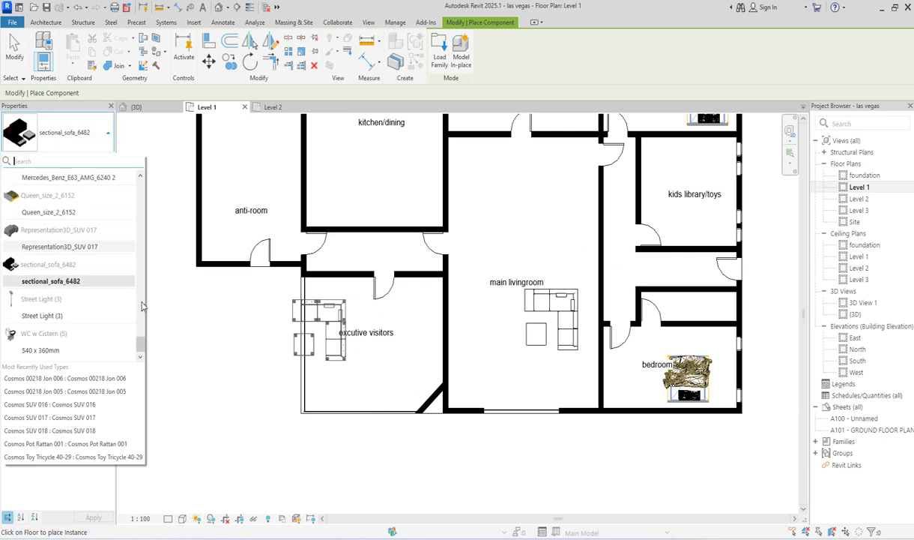
left_click_drag(139, 346, 157, 198)
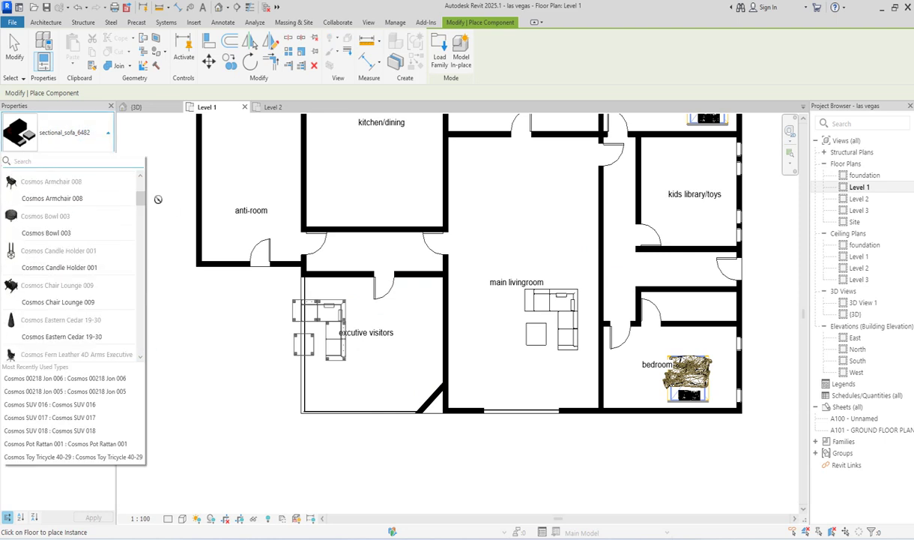
left_click(69, 298)
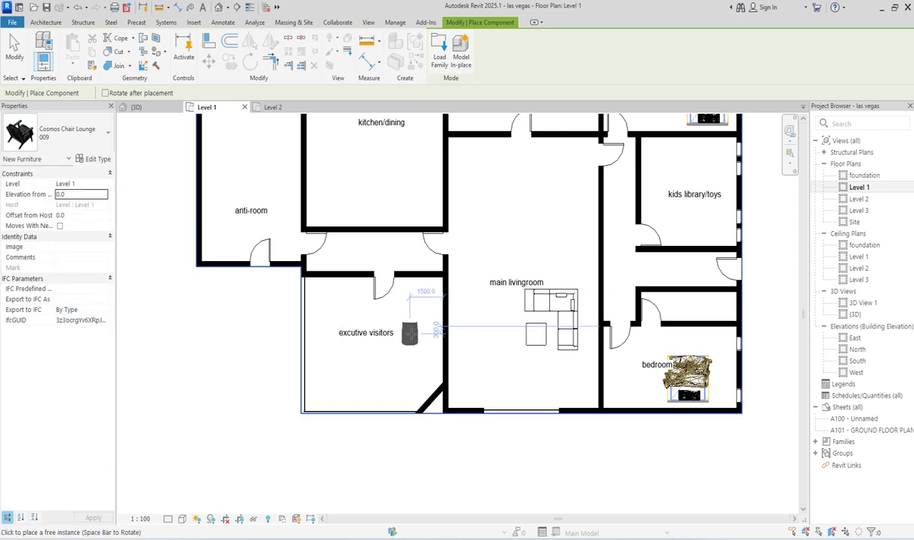
scroll(410, 332, "up", 2)
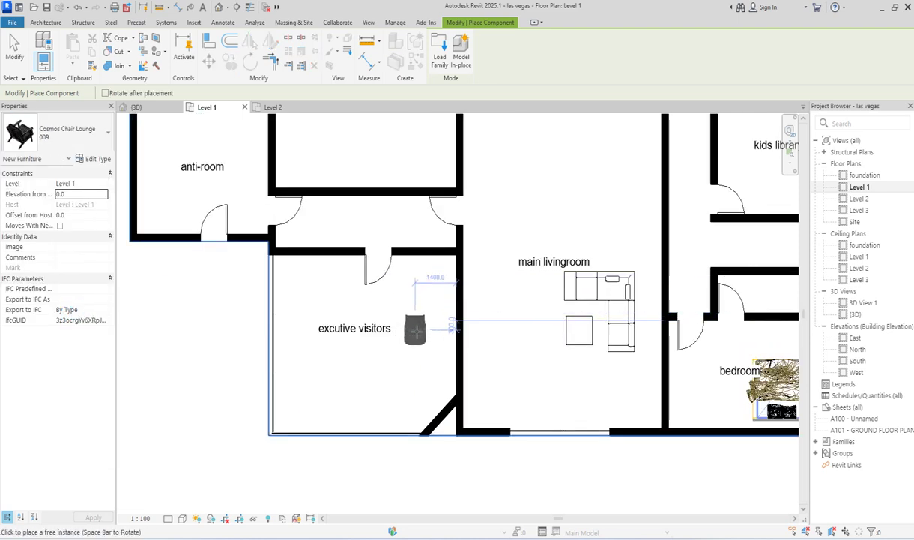
key("space")
left_click(415, 329)
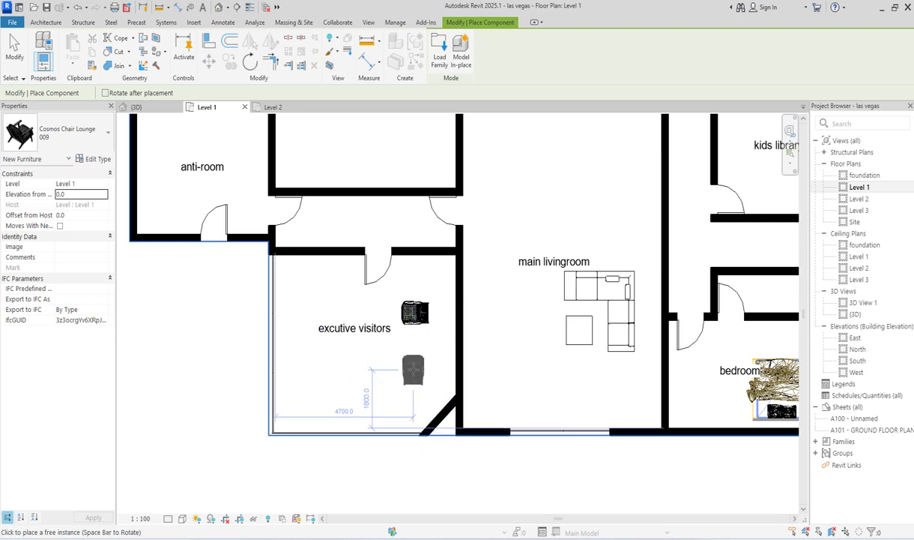
left_click(500, 374)
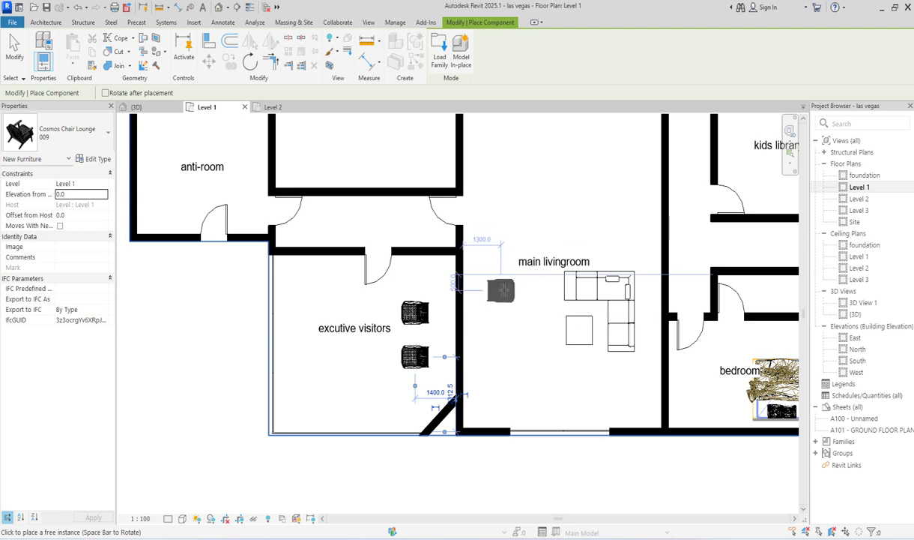
- Place a column of three Cosmos Chair Lounge 009 chairs opposite the main livingroom sofa, about 1400 mm from the excutive visitors wall
left_click(504, 289)
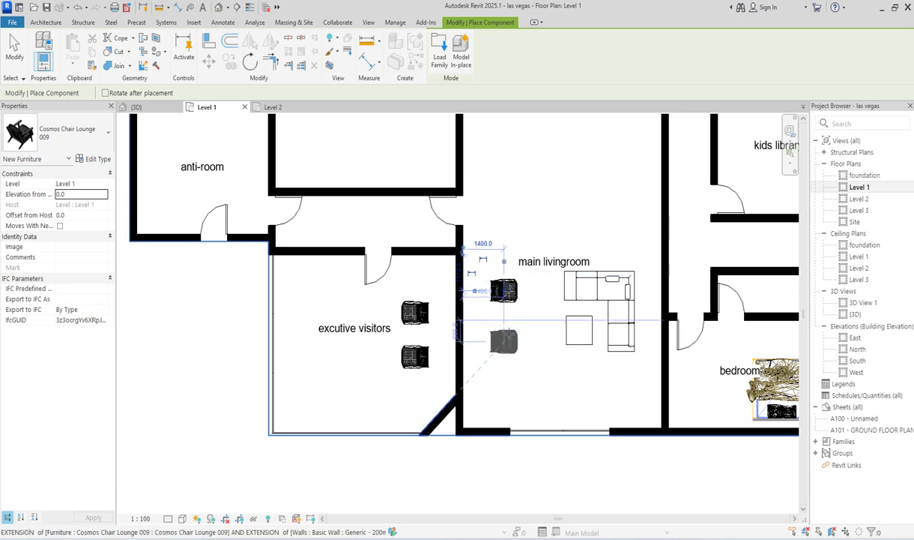
left_click(504, 326)
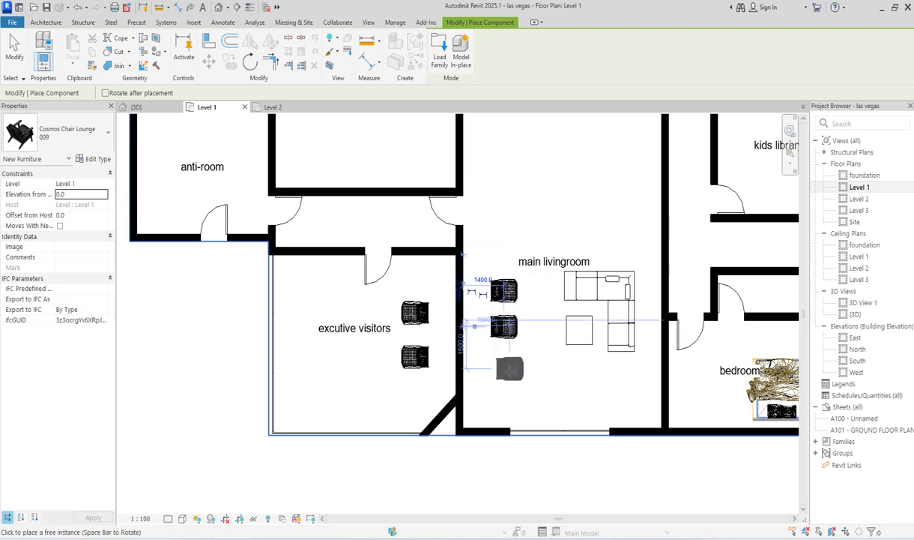
left_click(506, 360)
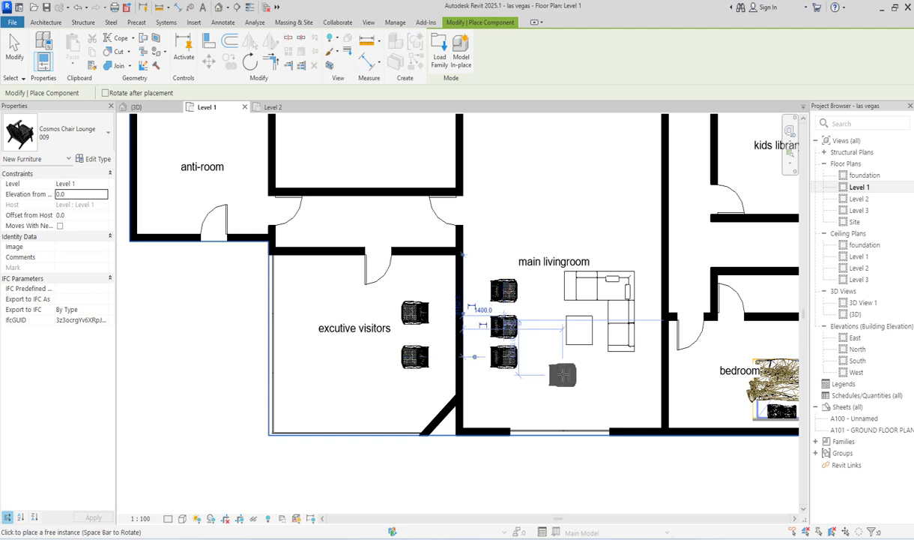
scroll(592, 225, "down", 2)
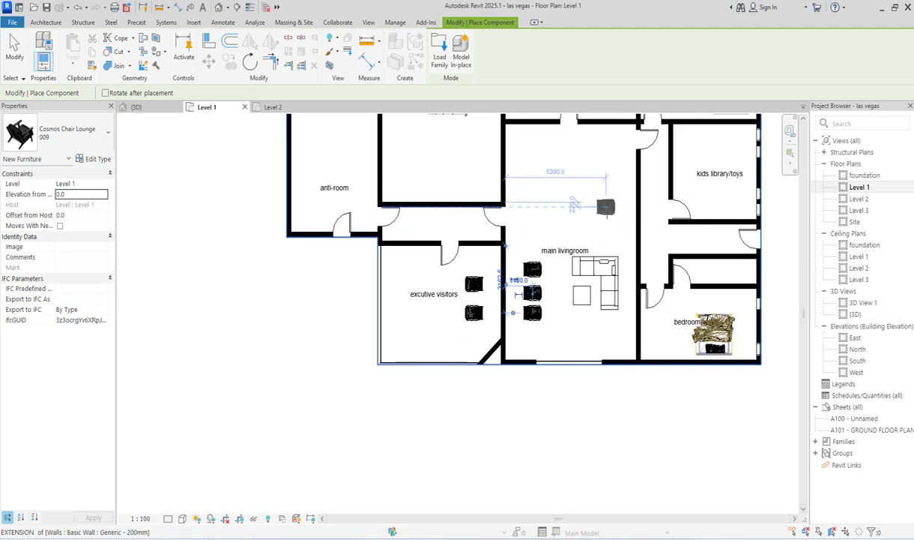
scroll(590, 224, "up", 1)
key("Escape")
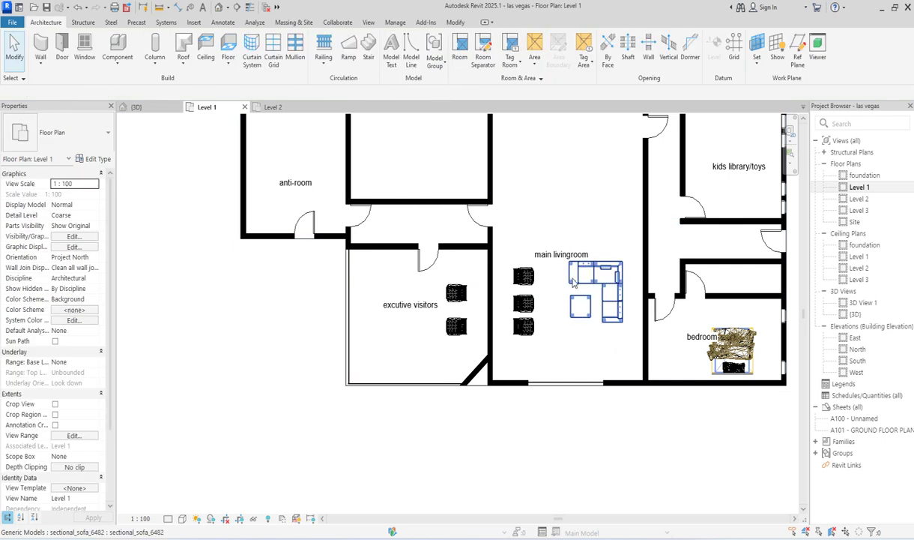
- Add an M_Single-Flush 0915 x 2134mm door between kitchen/dining and the main livingroom, about 900 mm below the bedroom wall
scroll(535, 404, "down", 3)
scroll(442, 282, "up", 3)
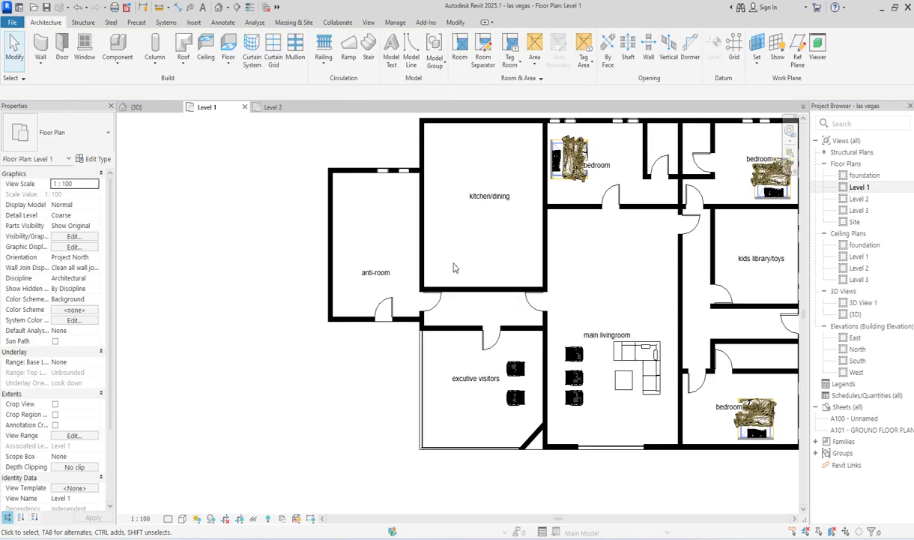
left_click(533, 300)
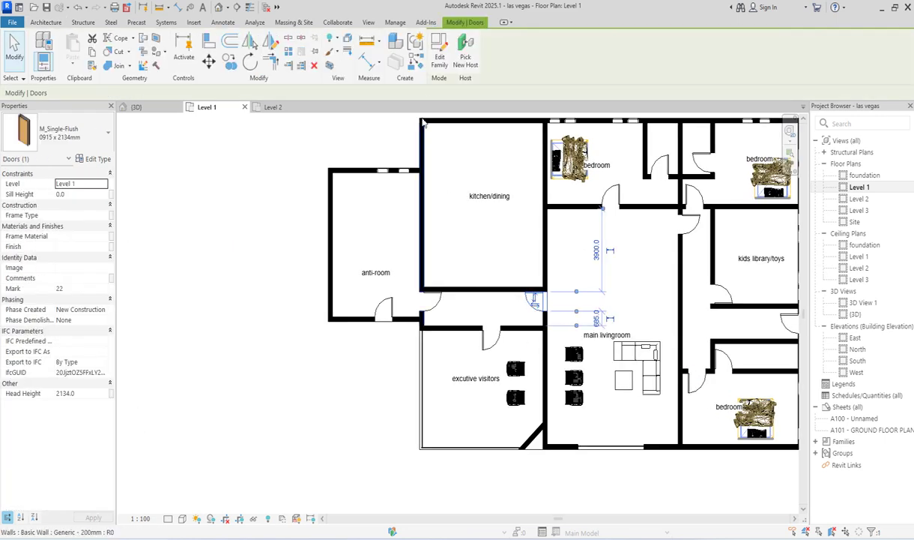
left_click(418, 65)
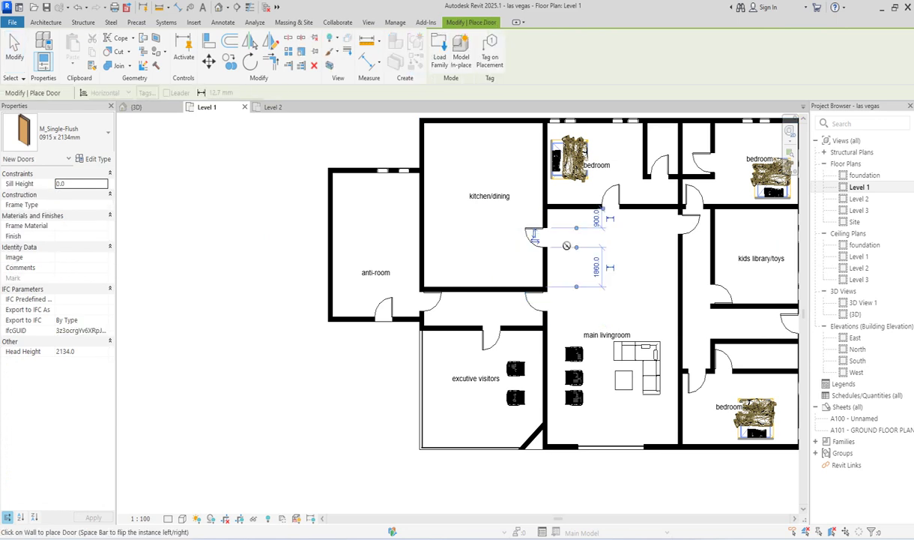
key("Escape")
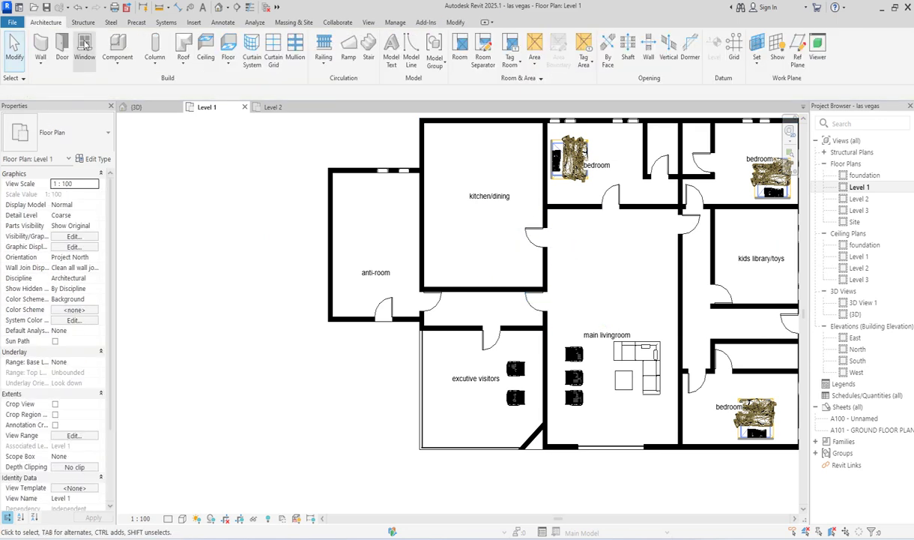
left_click(117, 46)
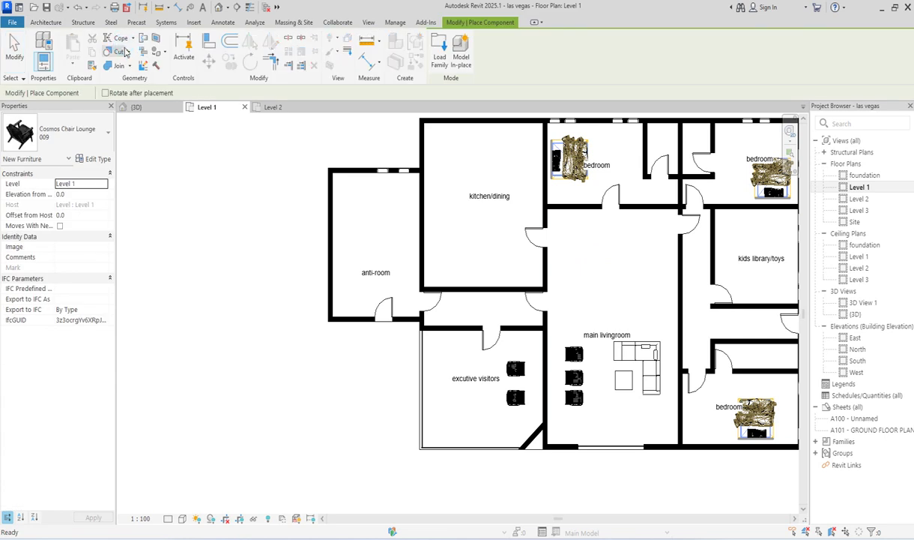
left_click(97, 129)
scroll(73, 299, "down", 15)
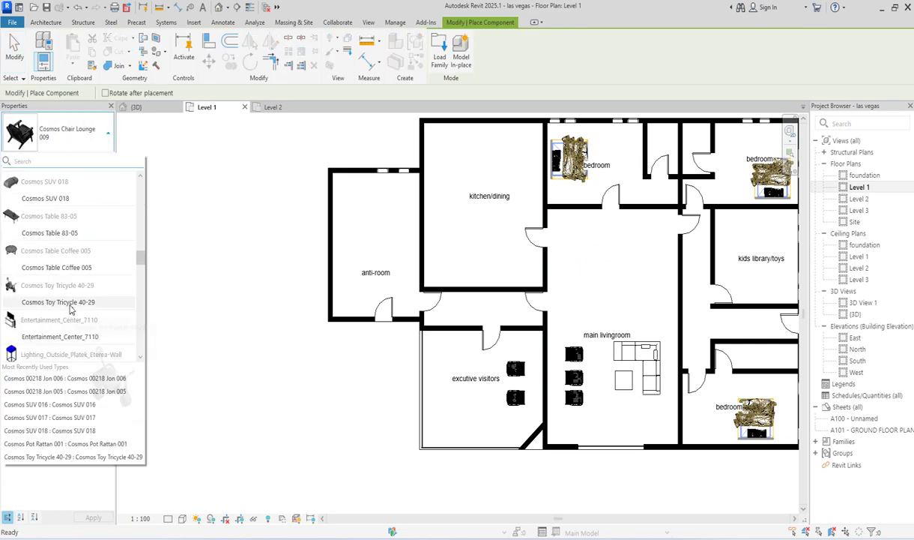
scroll(71, 309, "down", 10)
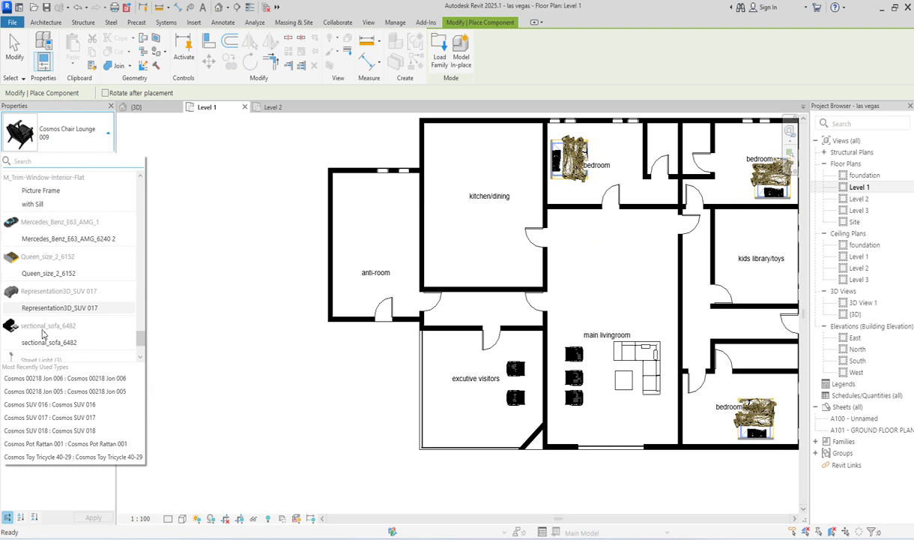
left_click(49, 342)
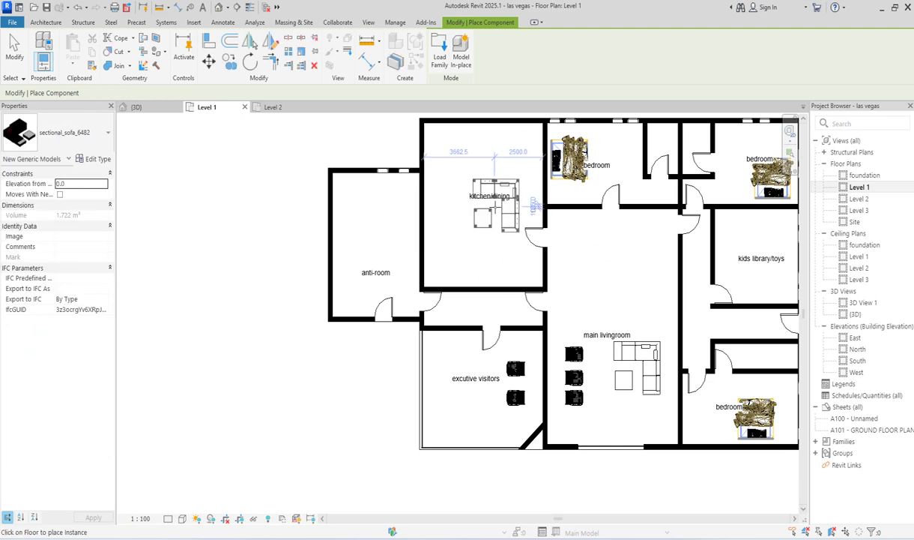
key("Escape")
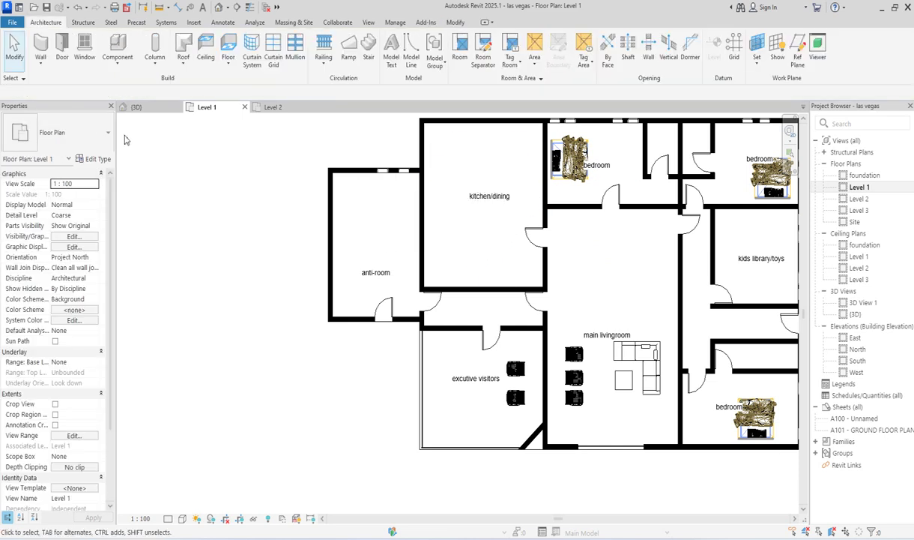
- Choose the M_Table-Dining Round w Chairs 0915mm Diameter component and set its type to 8 chairs and a 1500 mm diameter
left_click(114, 46)
left_click(75, 131)
scroll(84, 238, "up", 3)
scroll(90, 238, "up", 3)
scroll(67, 225, "down", 3)
left_click(53, 213)
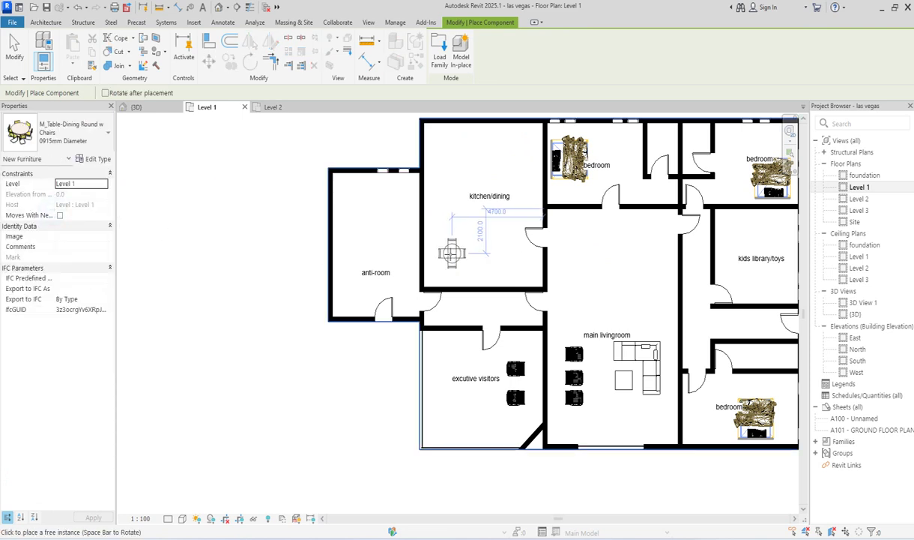
left_click(98, 160)
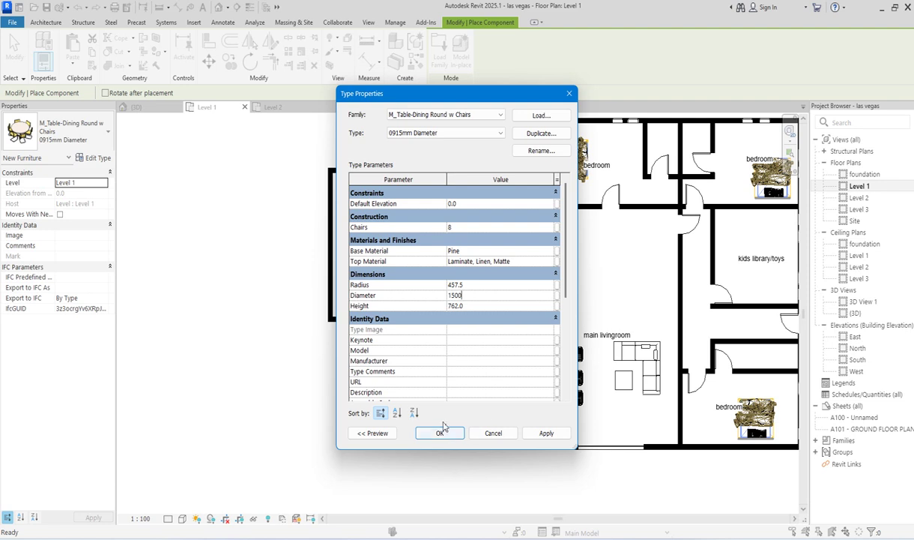
left_click(545, 433)
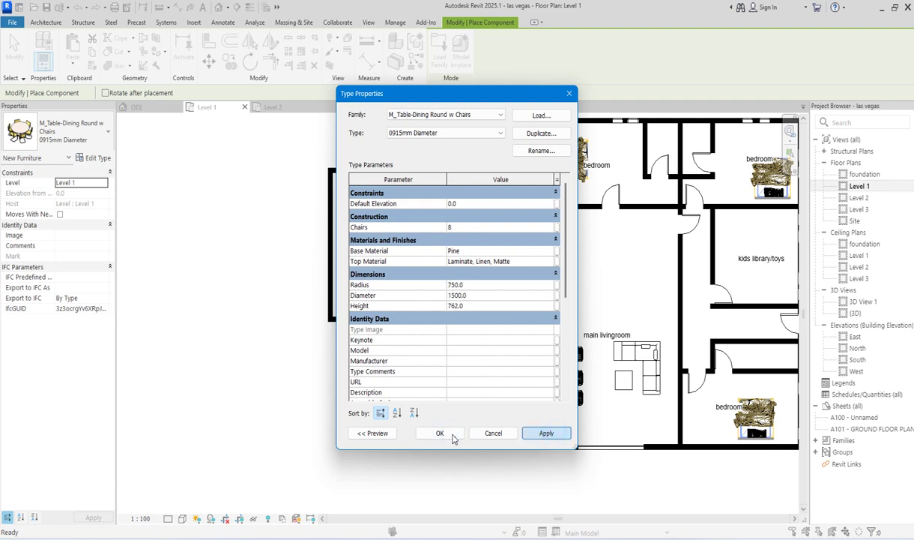
left_click(441, 433)
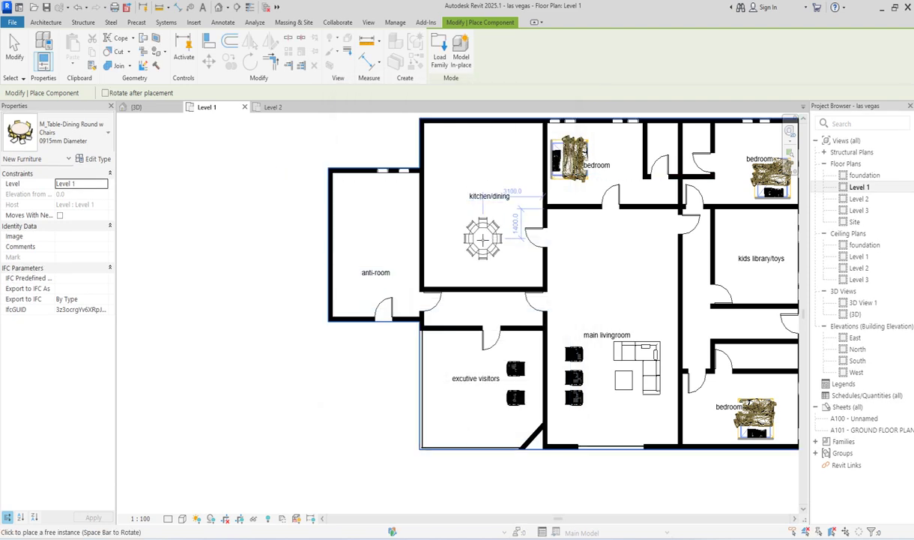
- Place the round dining table with chairs in the kitchen/dining room, below the room label
scroll(482, 246, "up", 2)
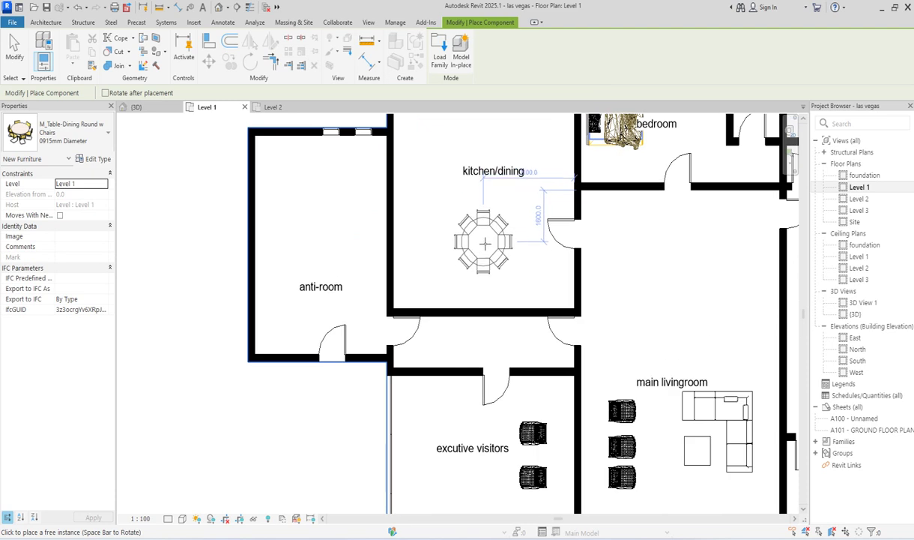
left_click(497, 253)
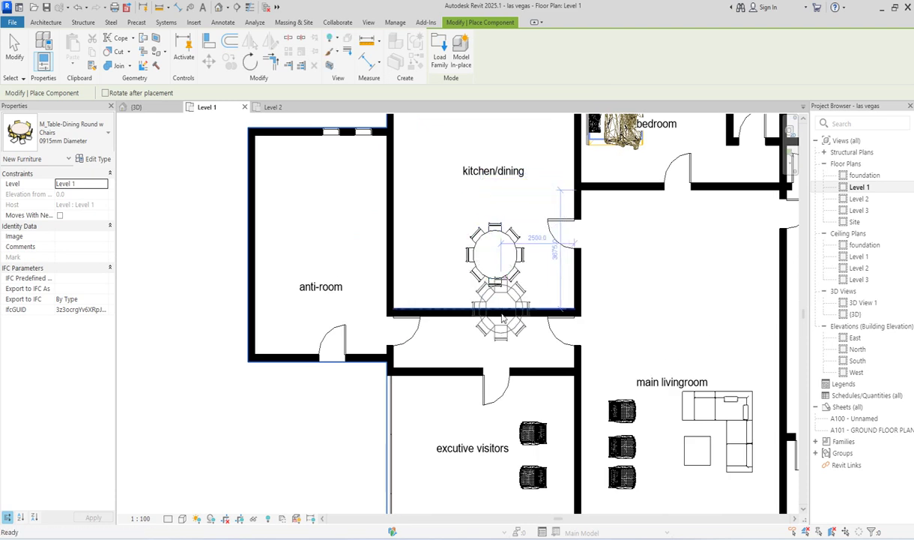
key("Escape")
key("Escape")
- Draw an L-shaped counter outline with wide detail lines in the kitchen/dining room, about 5420 mm along the upper wall and 3700 mm downward
scroll(496, 251, "down", 5)
scroll(496, 214, "up", 3)
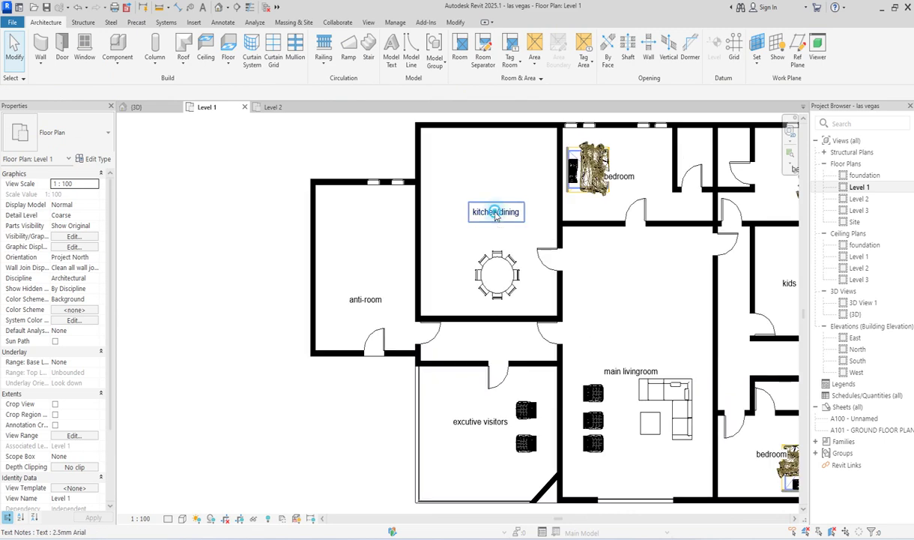
left_click(495, 214)
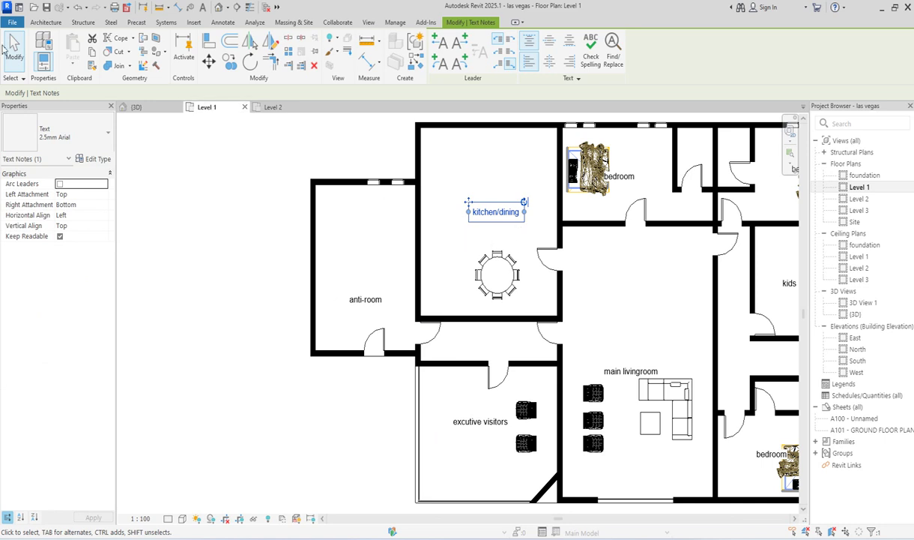
left_click(221, 23)
left_click(251, 51)
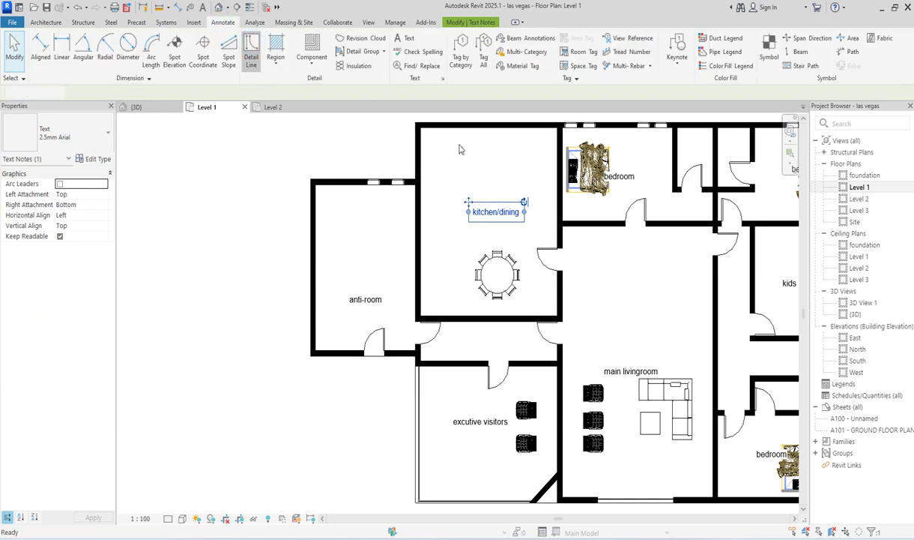
scroll(557, 143, "up", 2)
left_click(556, 147)
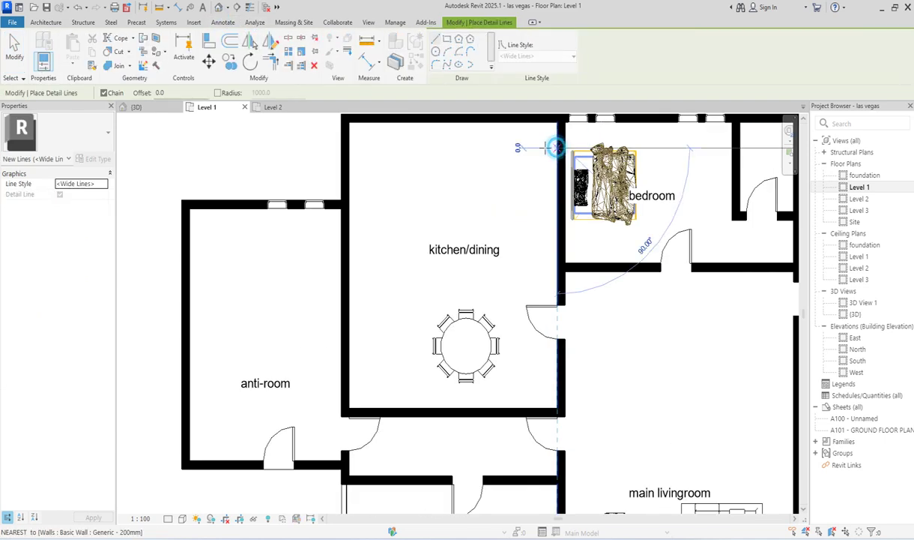
left_click(378, 147)
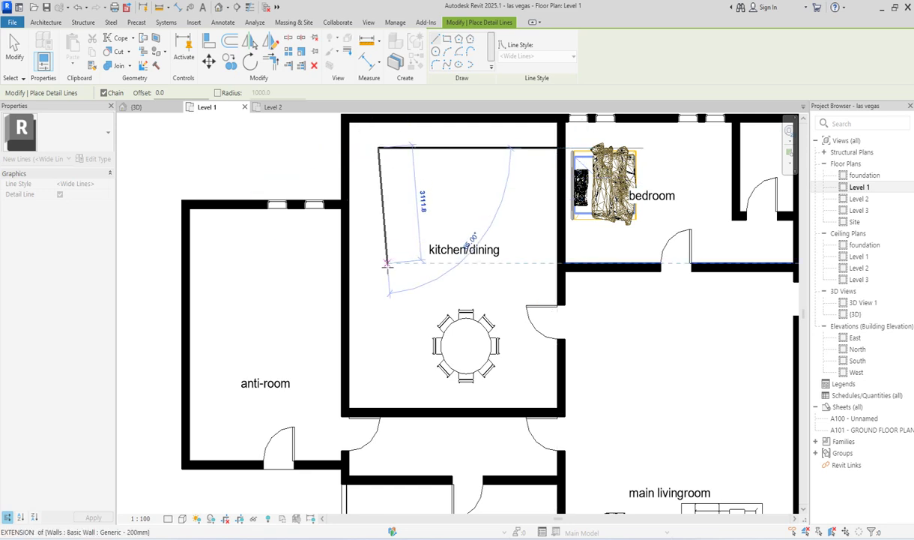
left_click(378, 285)
left_click(349, 285)
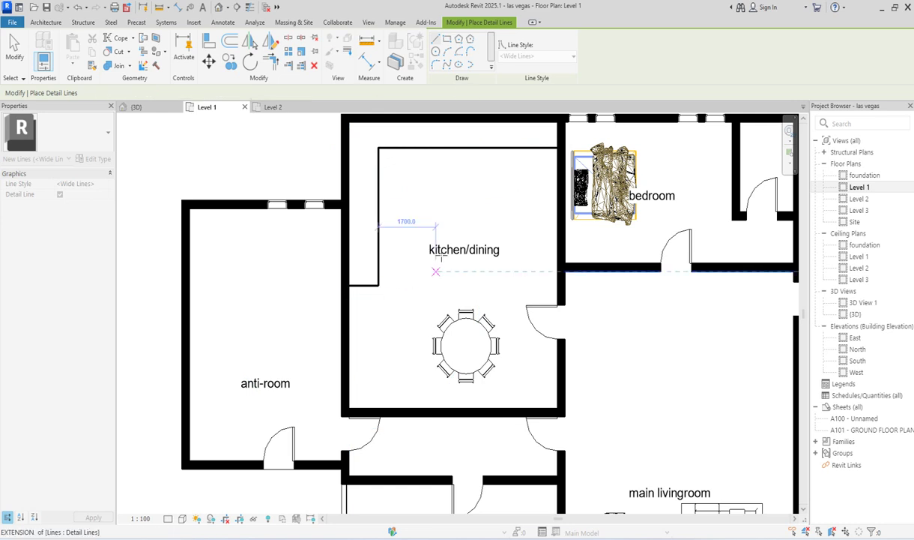
scroll(379, 214, "up", 2)
key("Escape")
key("Escape")
- Draw a rectangular kitchen island with wide detail lines above the kitchen/dining label, about 1189 mm wide and 1979 mm long
left_click(379, 255)
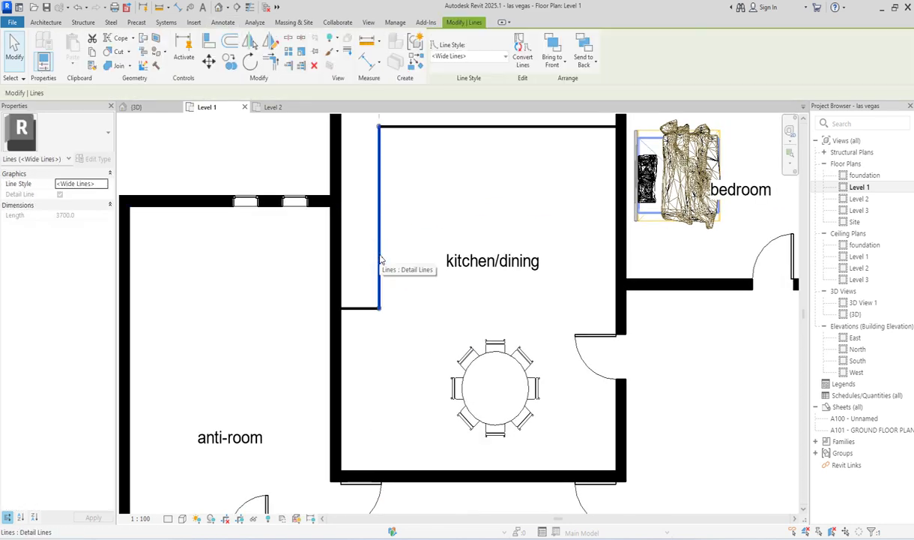
left_click(438, 256)
scroll(438, 255, "down", 1)
scroll(438, 257, "down", 2)
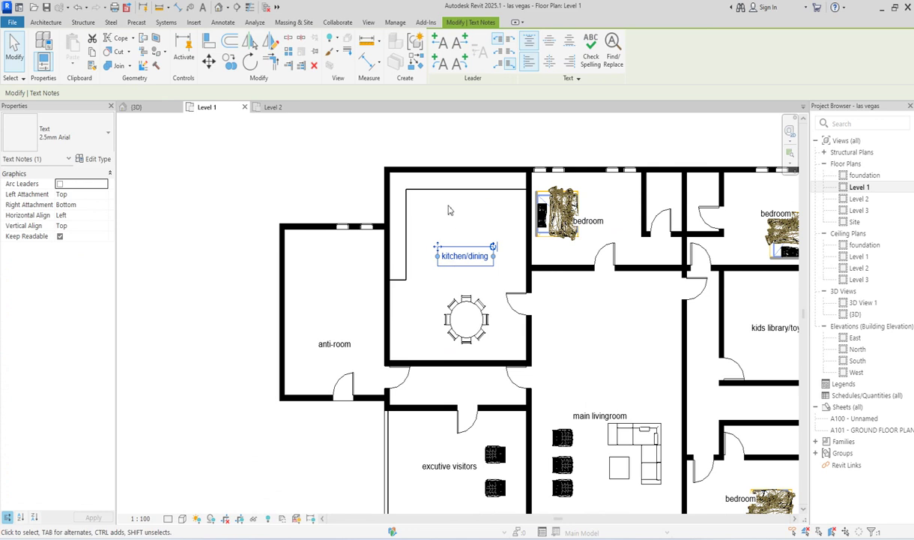
left_click(437, 200)
left_click(431, 192)
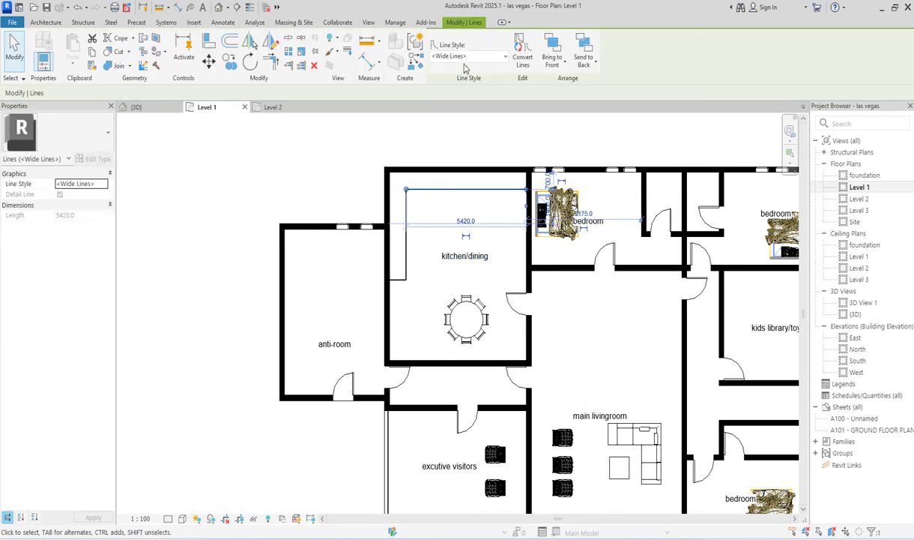
left_click(419, 65)
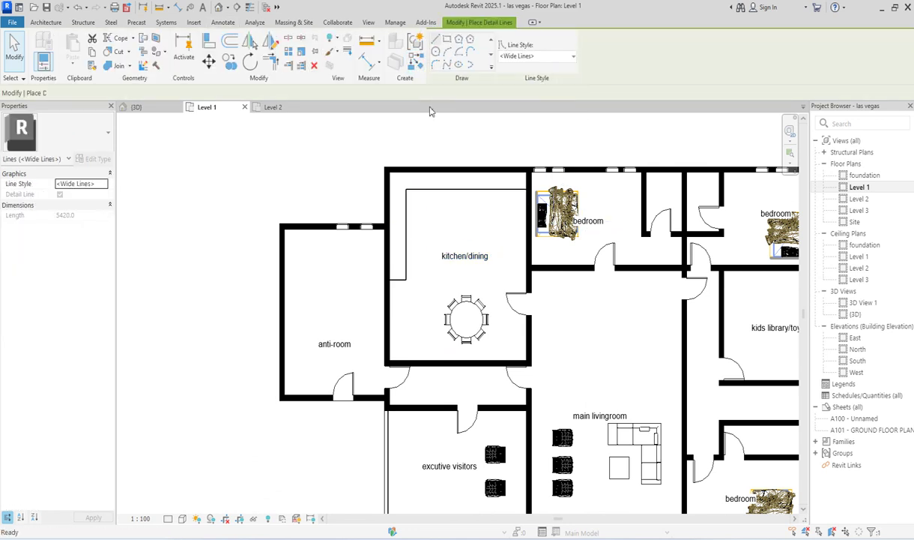
left_click(447, 39)
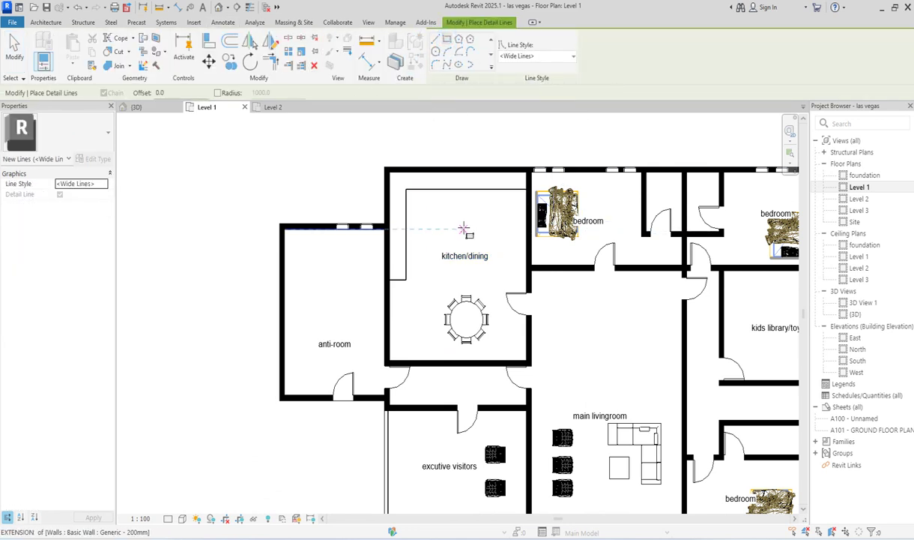
scroll(461, 225, "up", 2)
left_click(447, 210)
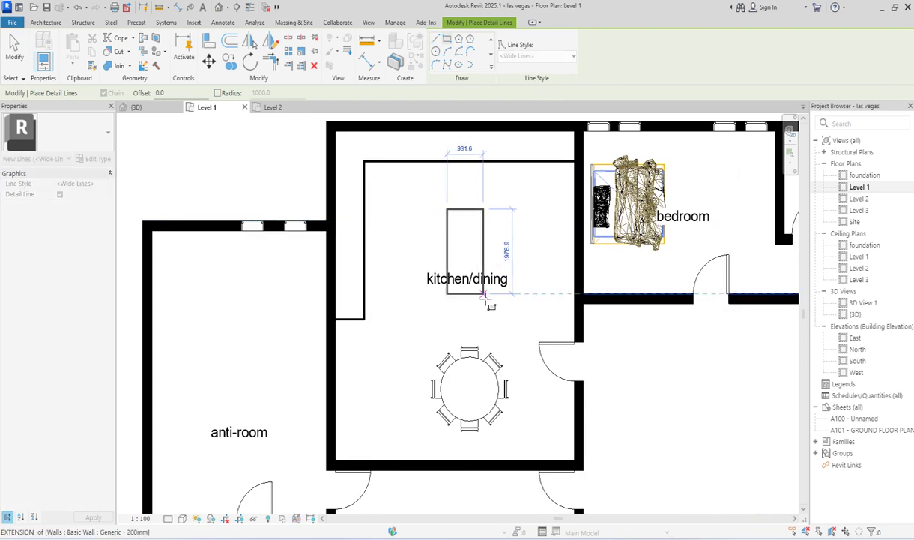
left_click(494, 294)
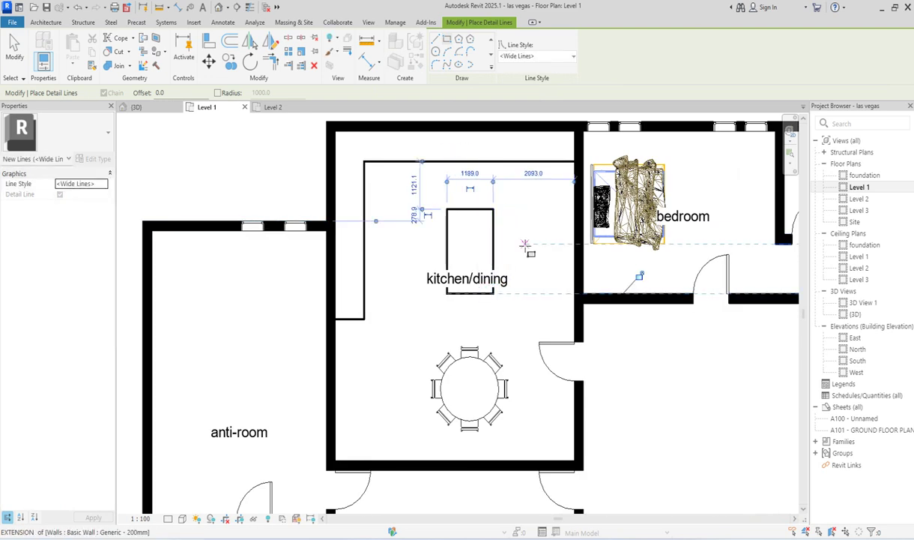
- Move the kitchen/dining text label down between the island and the round dining table
key("Escape")
key("Escape")
left_click(450, 288)
left_click_drag(416, 257, 404, 296)
left_click(459, 265)
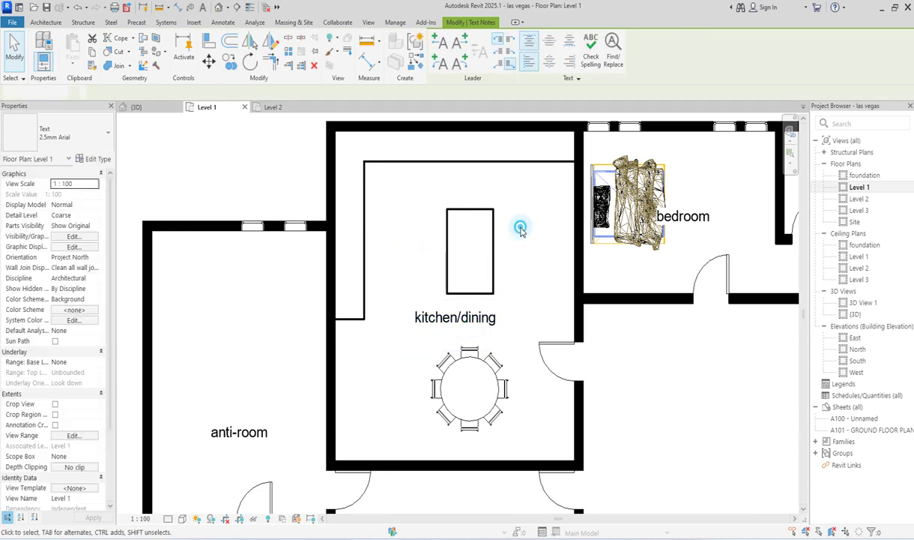
- Draw three small stool rectangles with wide detail lines along the island's right side, each about 322 mm wide and roughly 350 to 500 mm long
scroll(521, 229, "down", 3)
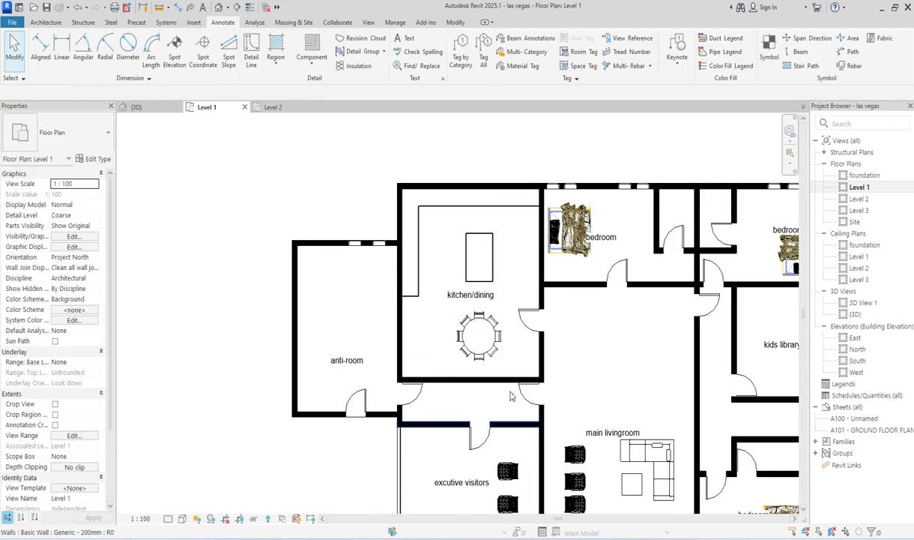
left_click(253, 58)
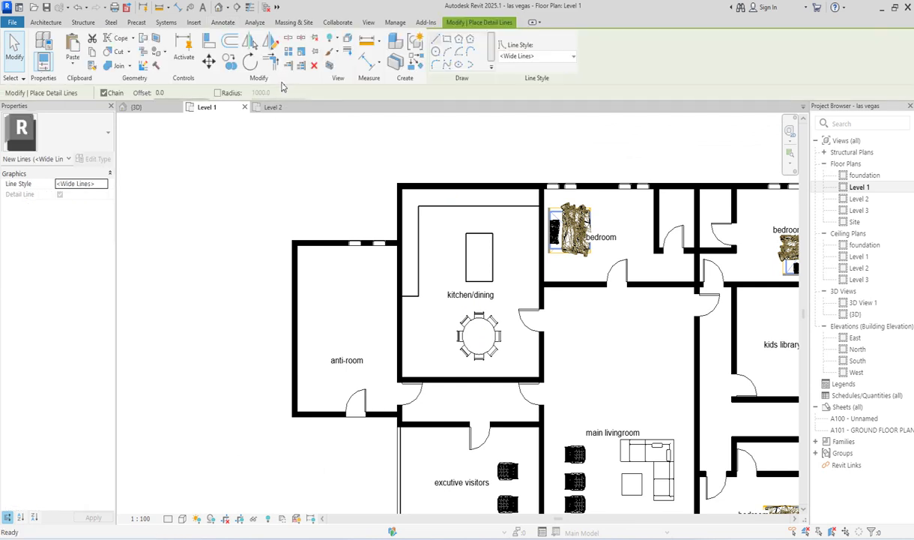
left_click(448, 39)
scroll(496, 218, "up", 5)
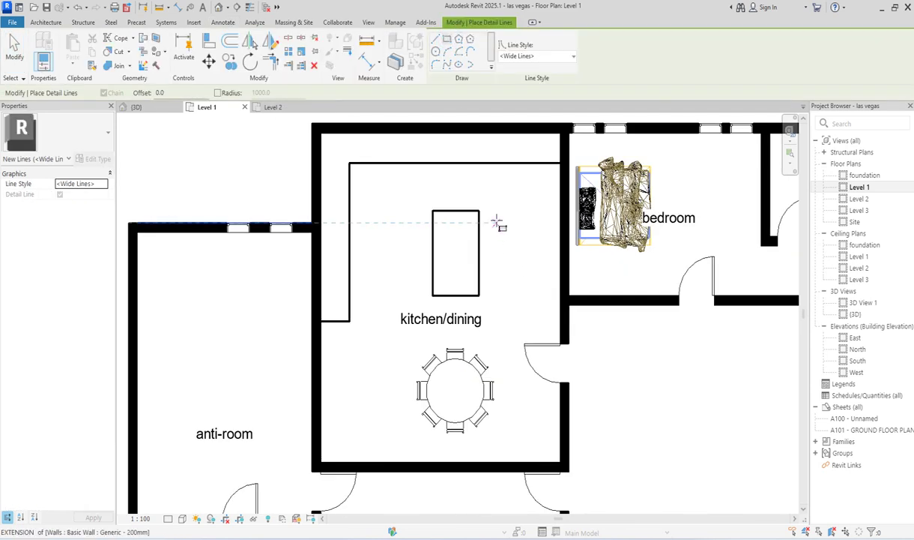
left_click(491, 205)
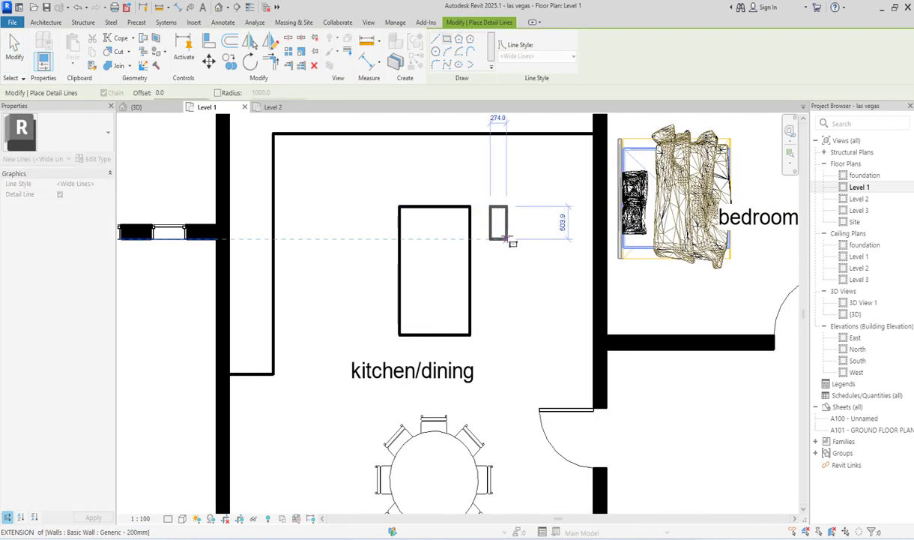
left_click(510, 240)
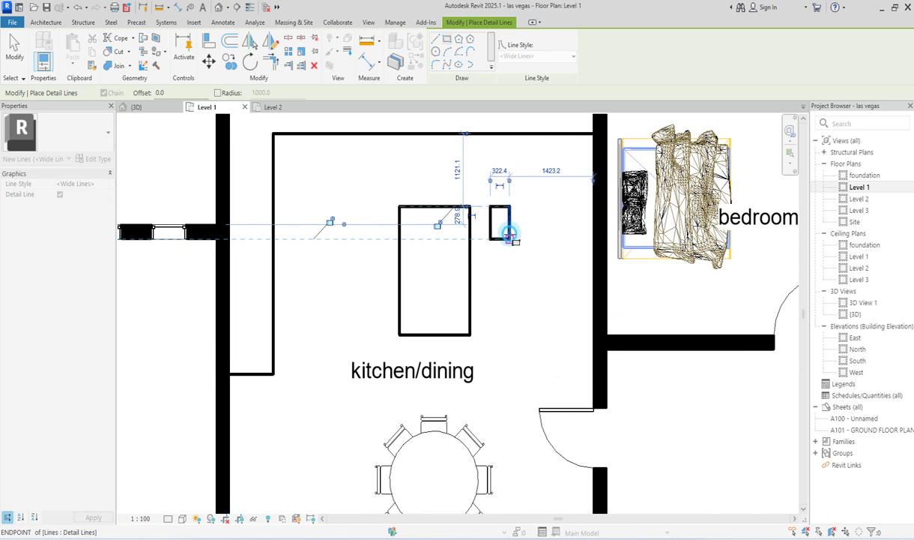
left_click(491, 269)
left_click(511, 293)
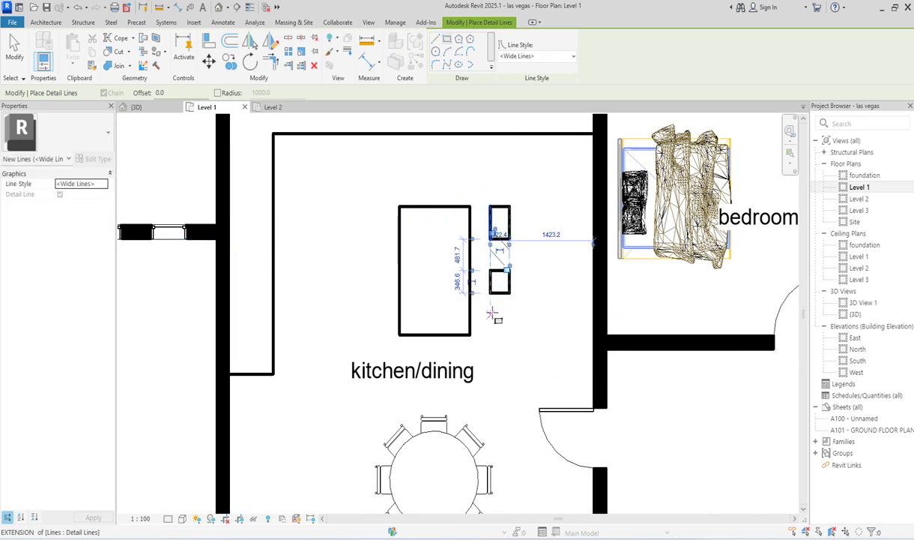
left_click(491, 312)
left_click(511, 335)
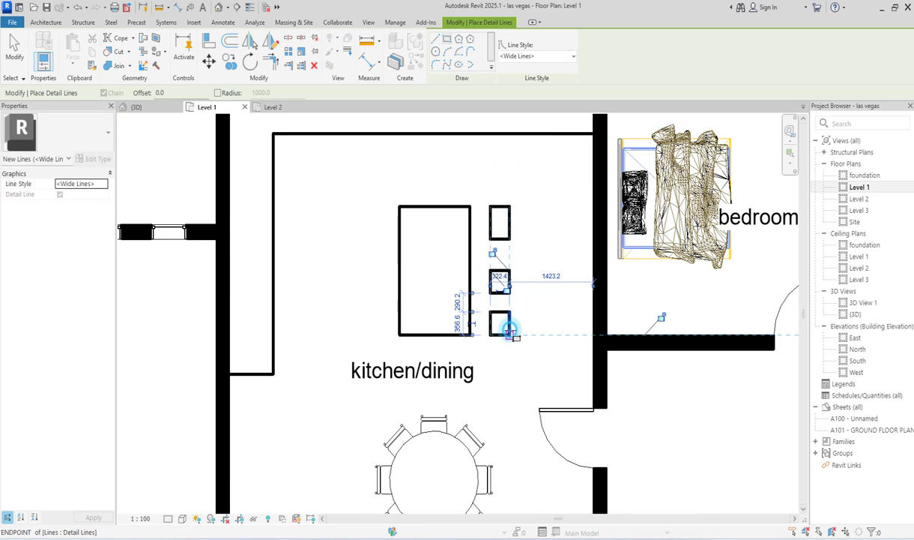
- Draw a rectangular sink outline on the upper counter, about 2113 mm long and 700 mm deep, from the wall face to the counter edge
scroll(534, 298, "down", 3)
scroll(416, 195, "up", 2)
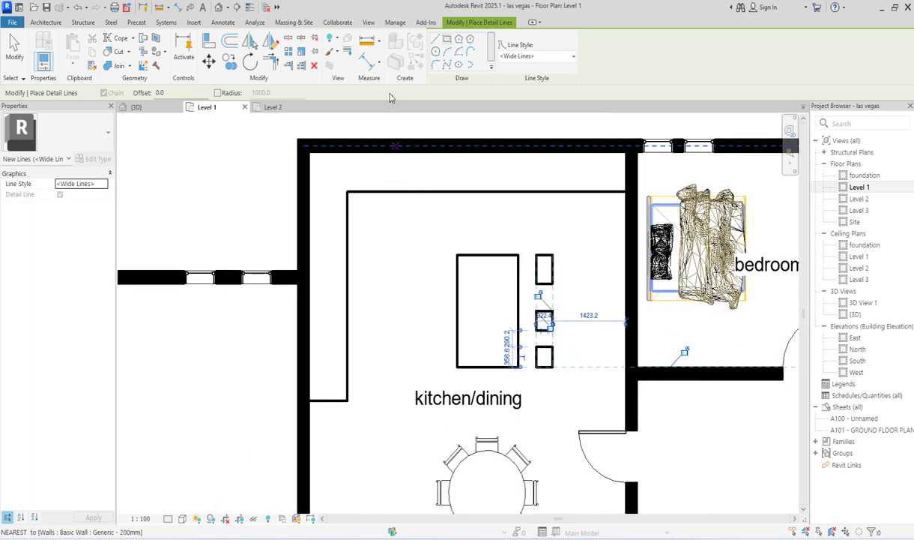
left_click(404, 152)
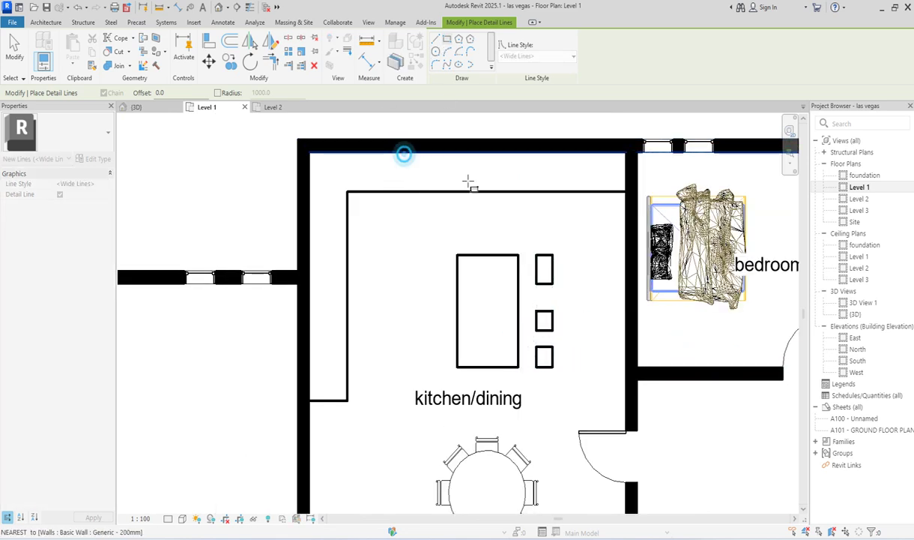
left_click(513, 191)
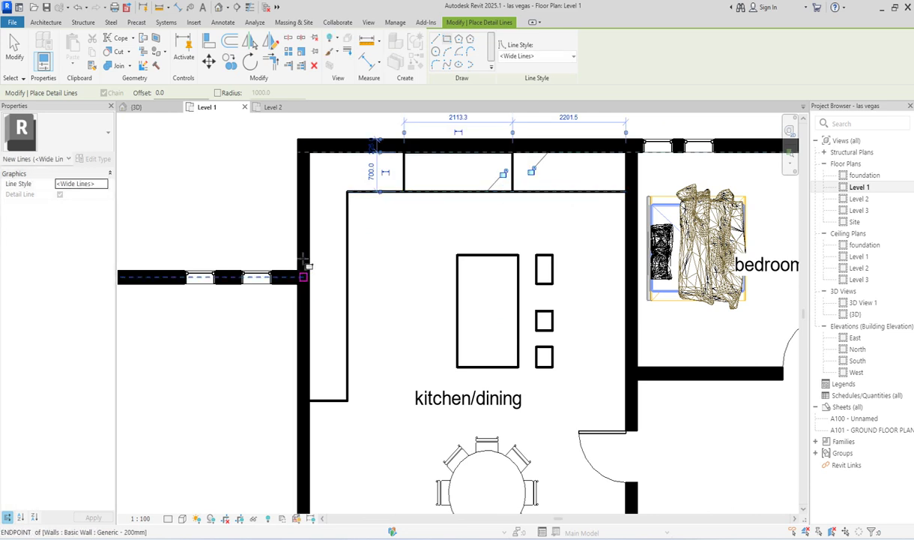
- Draw a narrow tap rectangle about 200 mm deep from the upper wall in the left part of the sink outline
scroll(425, 153, "up", 2)
left_click(425, 146)
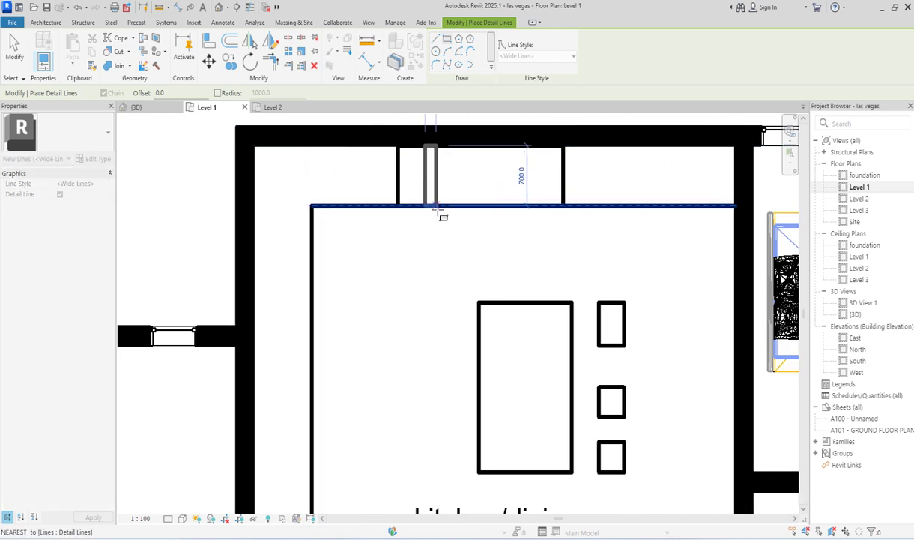
left_click(435, 165)
- Draw two rectangular basins about 500 mm deep inside the sink outline, a smaller one around the tap and a wider one at the right
scroll(406, 162, "up", 1)
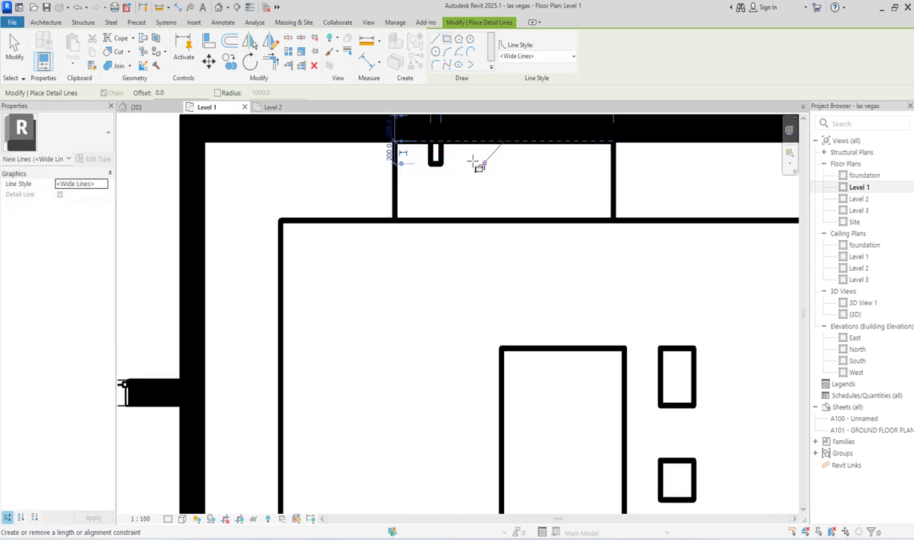
left_click(469, 153)
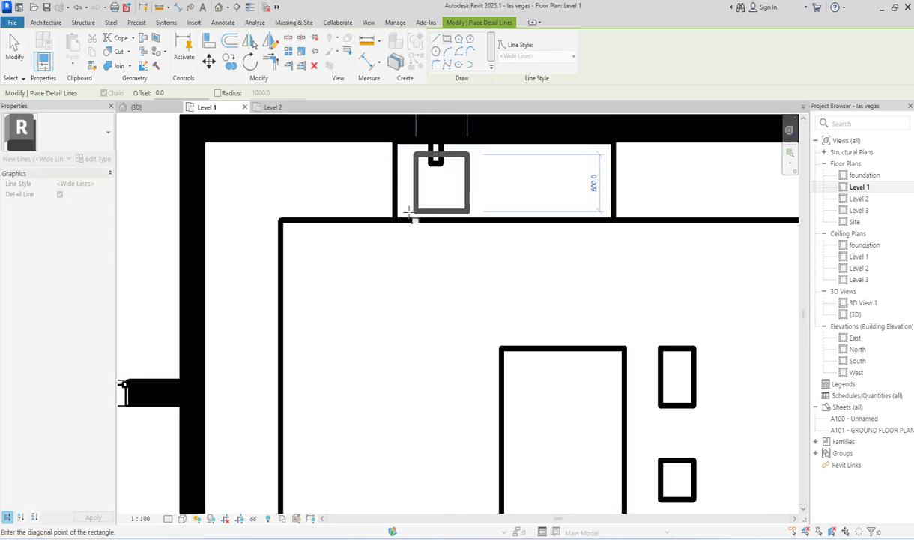
left_click(406, 214)
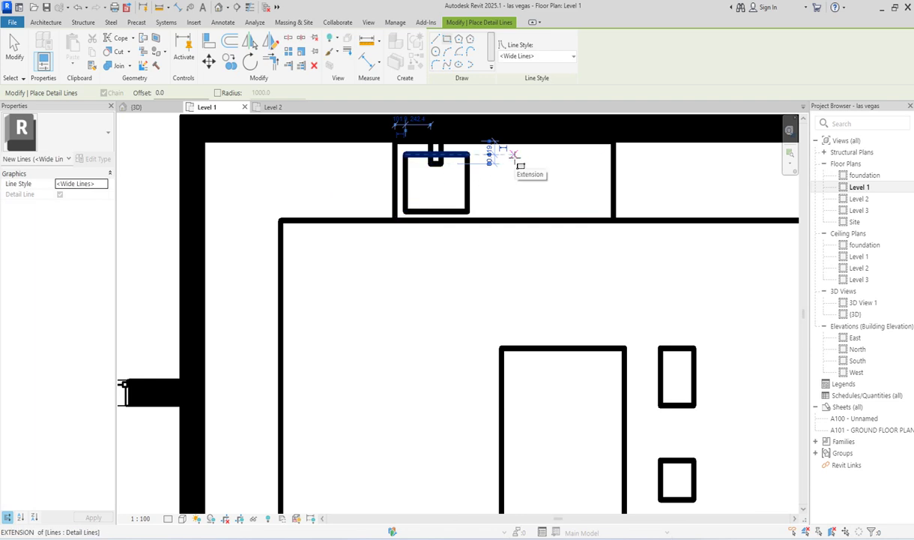
left_click(513, 155)
left_click(602, 213)
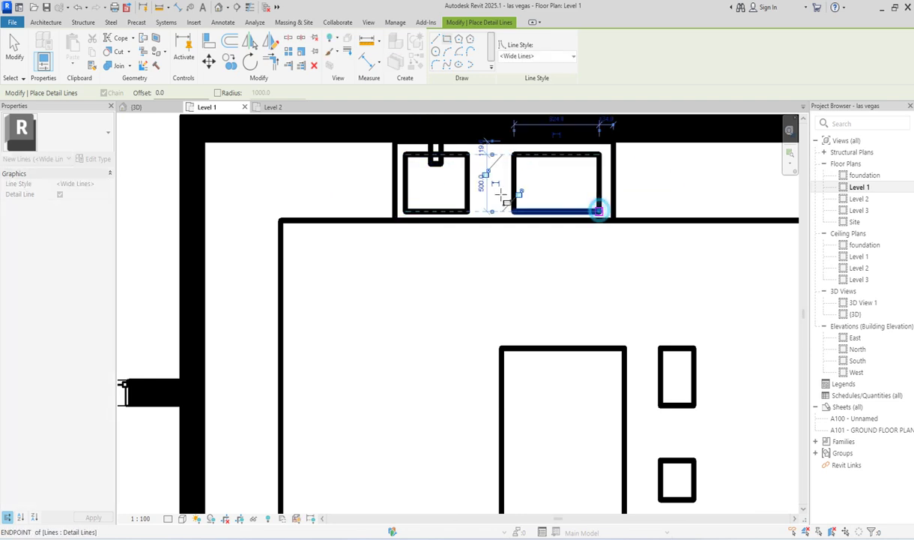
- Draw three short horizontal detail lines about 240 mm long between the two sink basins, spaced from top to bottom
left_click(435, 40)
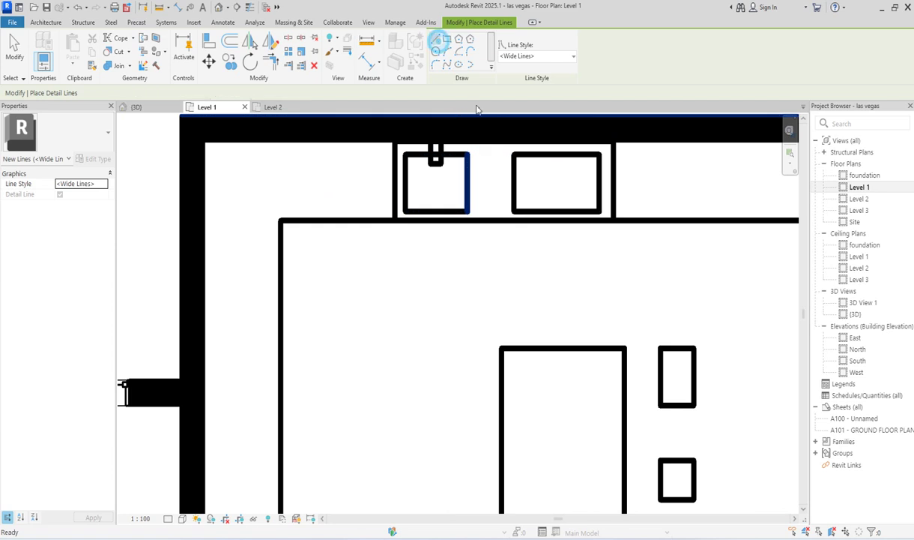
scroll(487, 172, "up", 4)
left_click(492, 166)
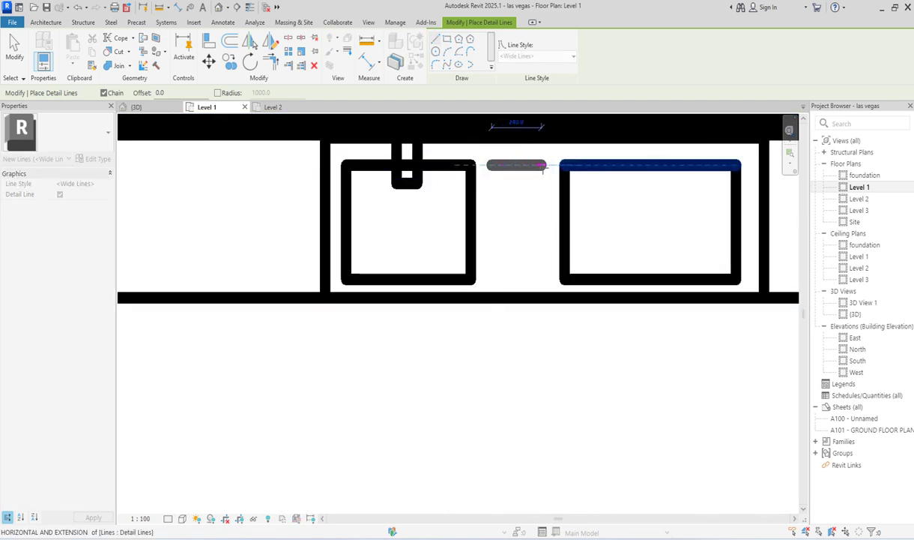
left_click(543, 164)
key("Escape")
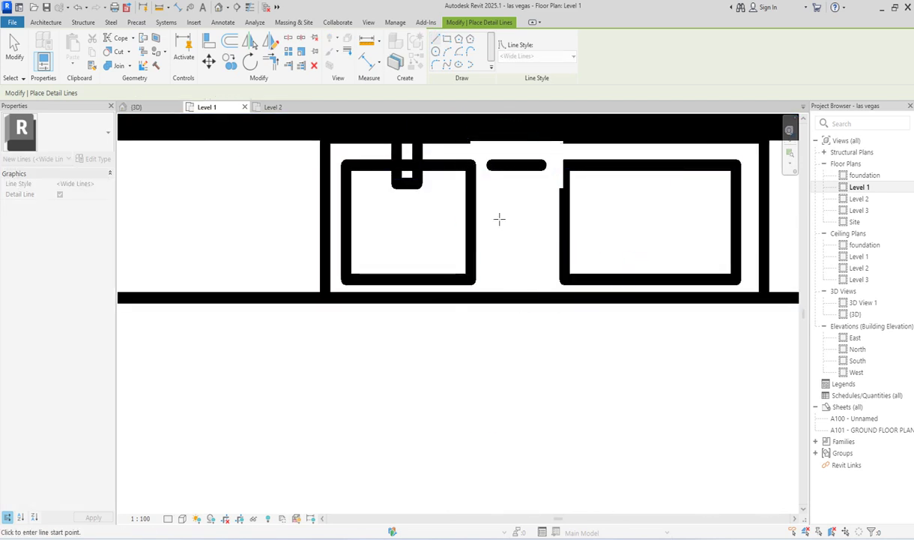
left_click(490, 210)
left_click(539, 211)
key("Escape")
left_click(492, 270)
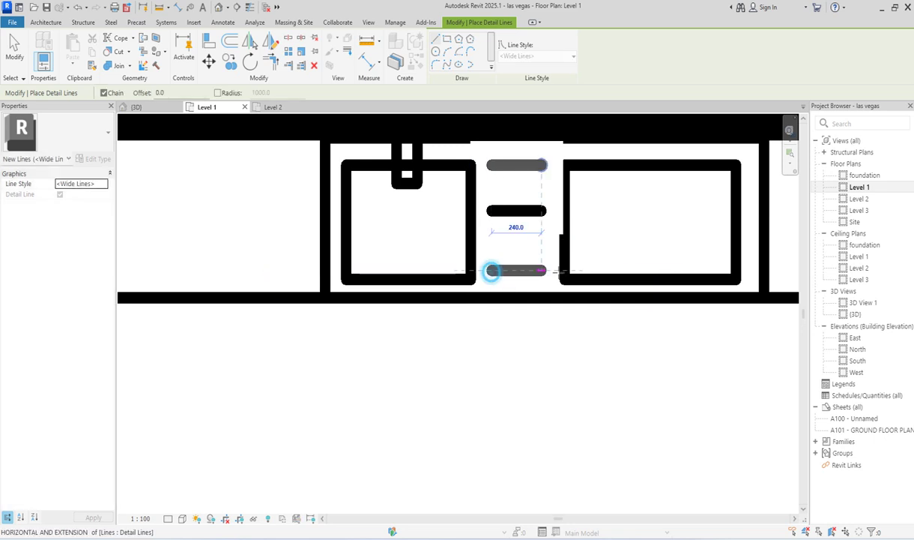
left_click(541, 271)
key("Escape")
scroll(492, 298, "down", 5)
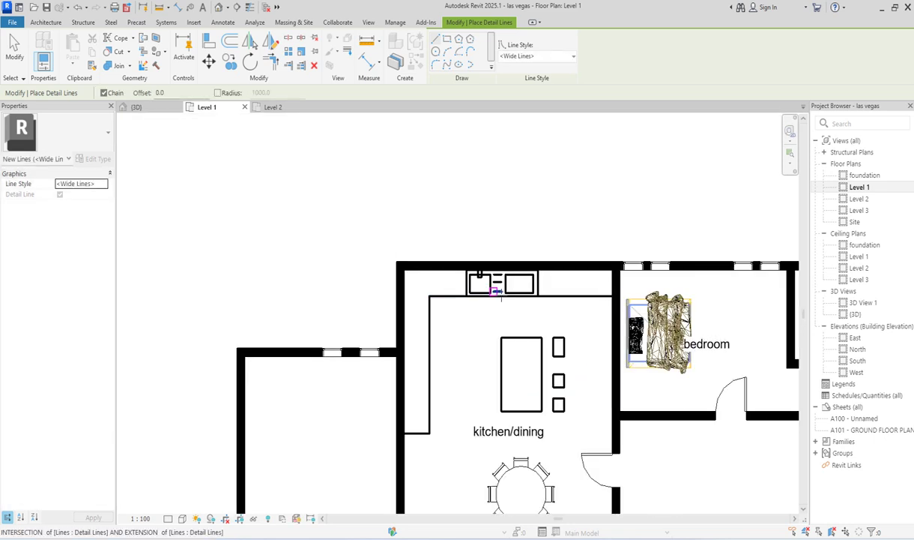
key("Escape")
- Shift the kitchen counter's vertical edge line slightly toward the island
scroll(570, 307, "up", 2)
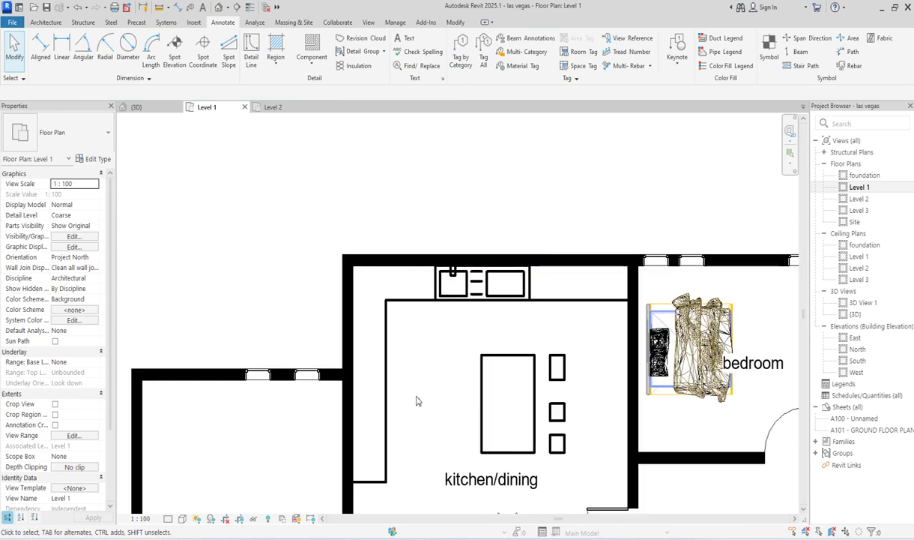
left_click(386, 357)
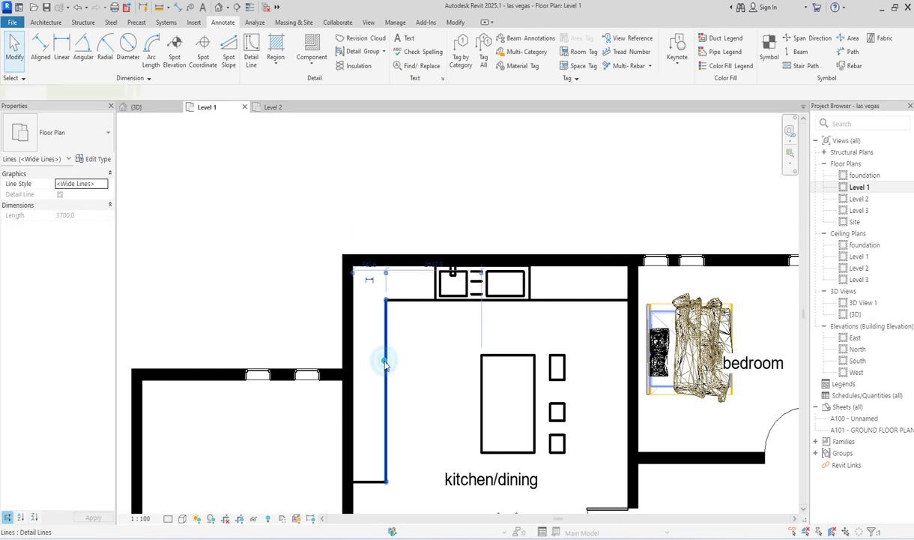
left_click(419, 367)
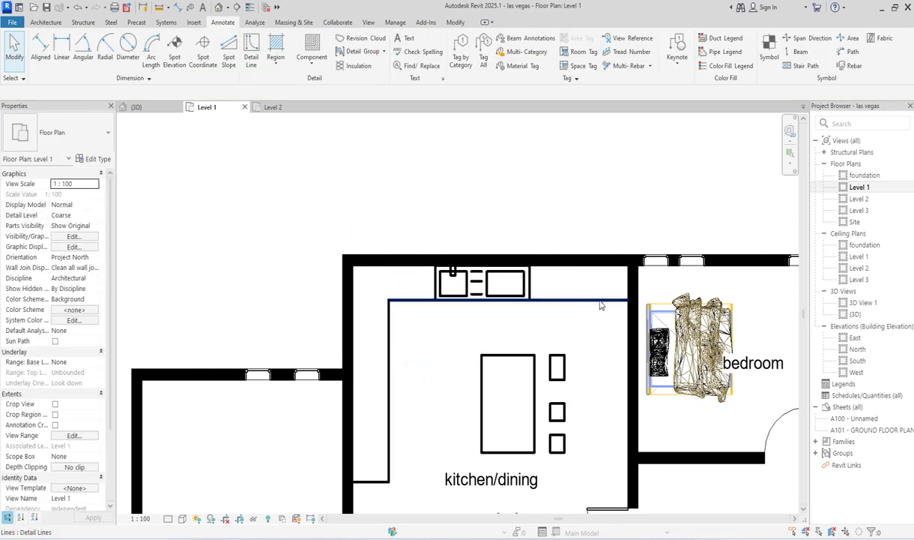
- Draw two connected Generic - 200mm walls enclosing a narrow room in the anti-room's upper-left corner
scroll(510, 300, "down", 3)
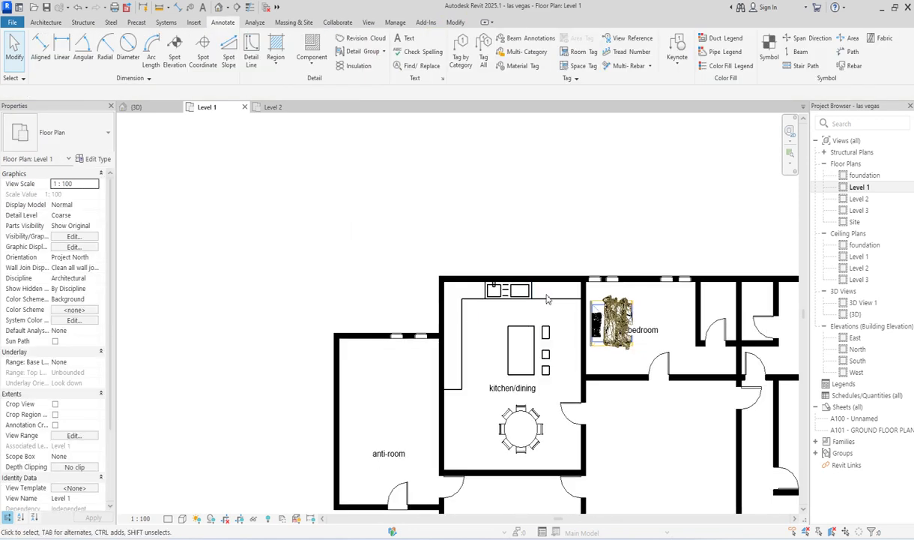
scroll(489, 394, "up", 2)
scroll(457, 375, "down", 3)
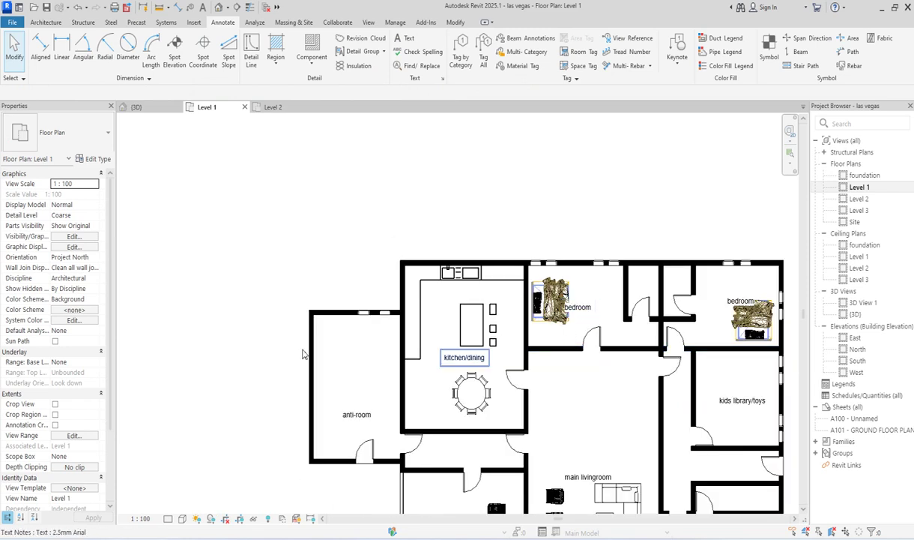
scroll(406, 380, "down", 1)
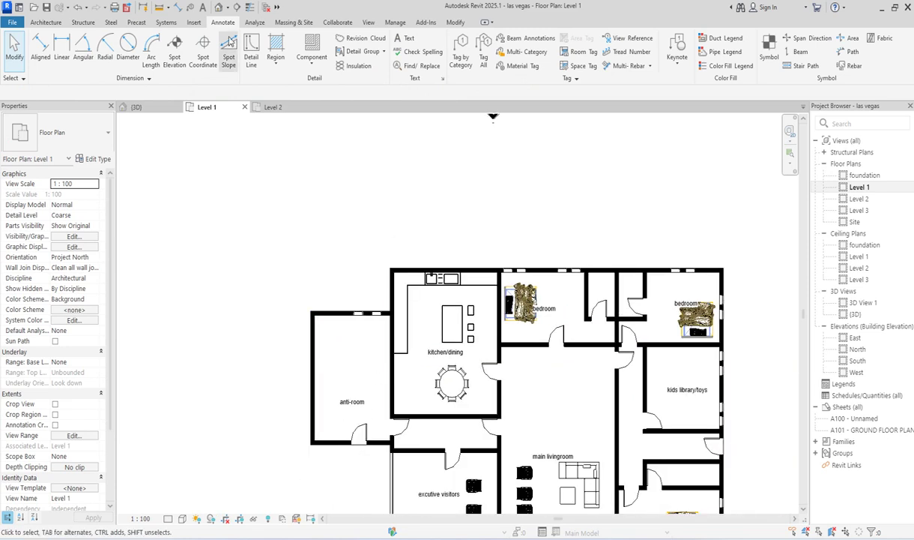
left_click(334, 314)
left_click(413, 65)
scroll(336, 312, "up", 2)
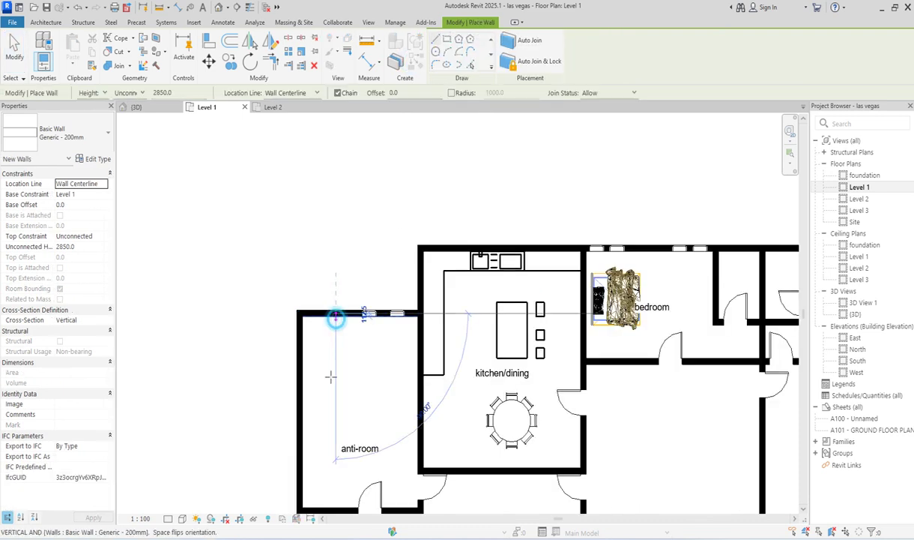
left_click(336, 318)
left_click(335, 405)
left_click(302, 405)
key("Escape")
key("Escape")
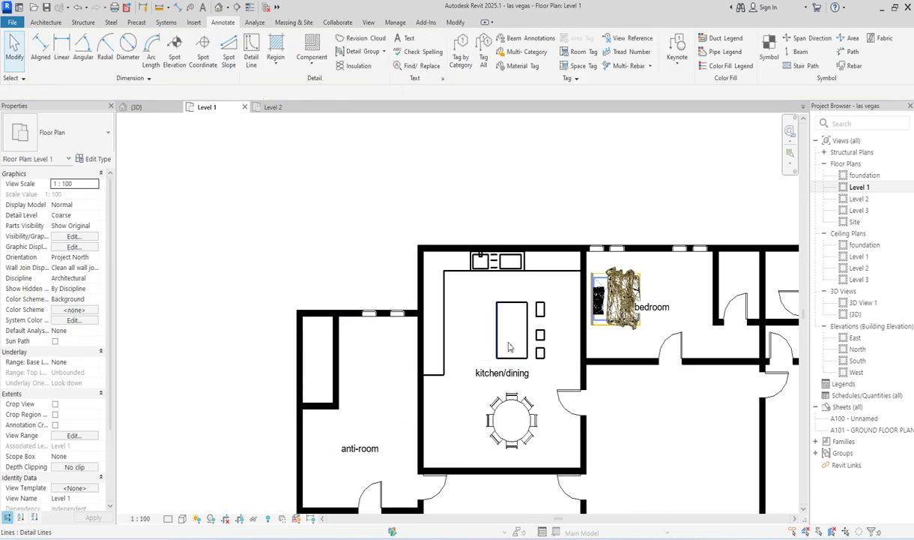
- Place an M_Single-Flush 0915 x 2134mm door in the lower wall of the narrow room beside the anti-room
left_click(669, 349)
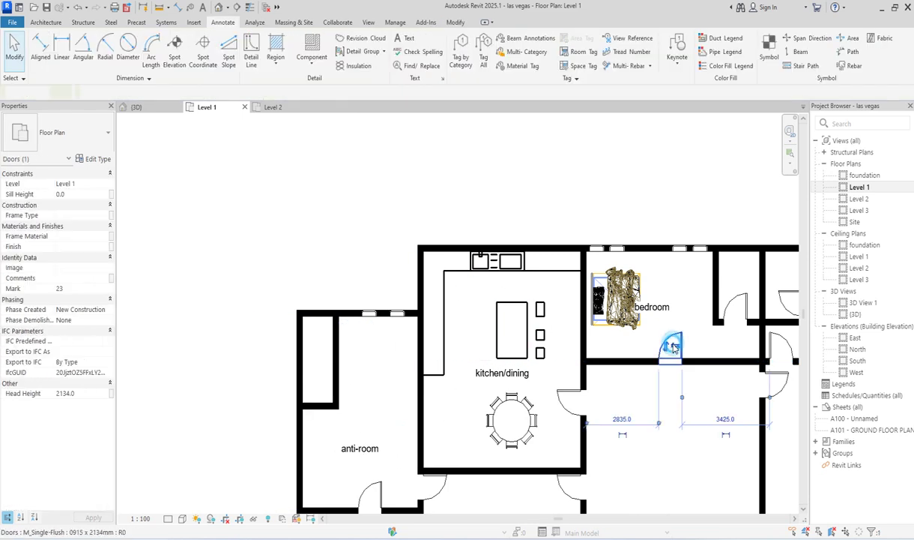
left_click(418, 60)
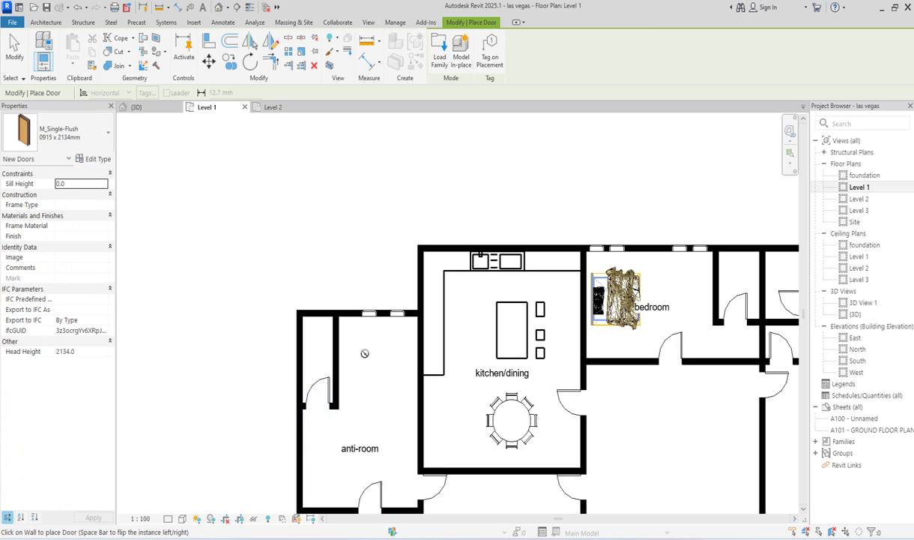
scroll(365, 353, "down", 3)
scroll(360, 359, "up", 3)
key("Escape")
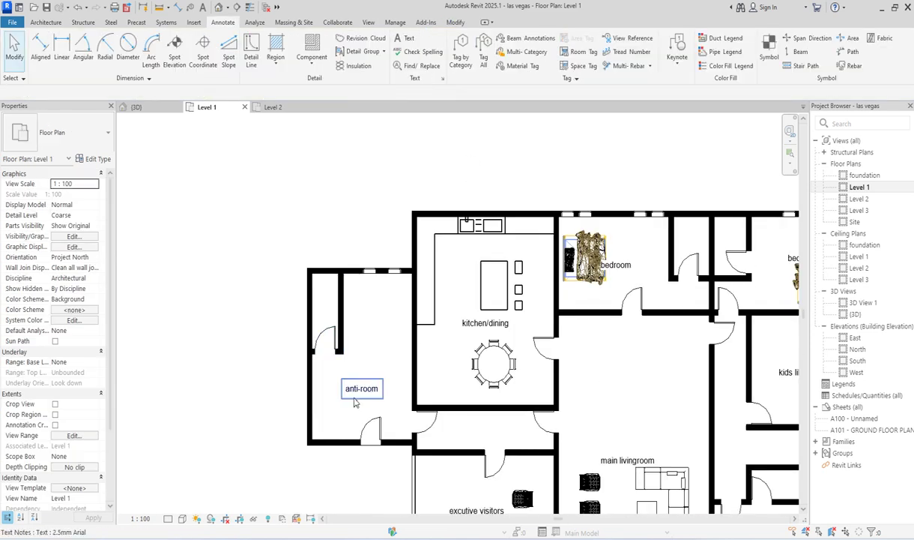
- Shift the anti-room label slightly to the right and copy it straight up, below the room's windows
scroll(355, 402, "up", 2)
left_click(364, 395)
left_click_drag(365, 395, 387, 395)
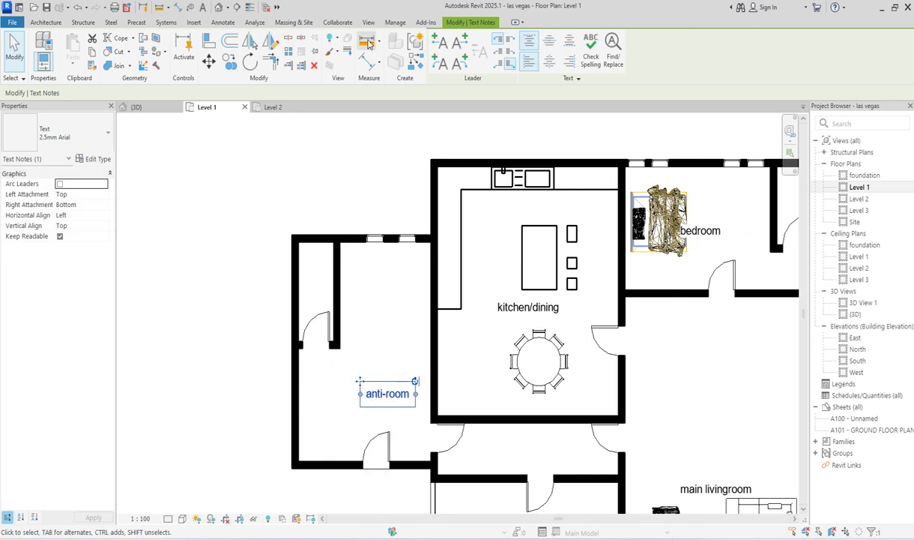
left_click(231, 63)
left_click(381, 401)
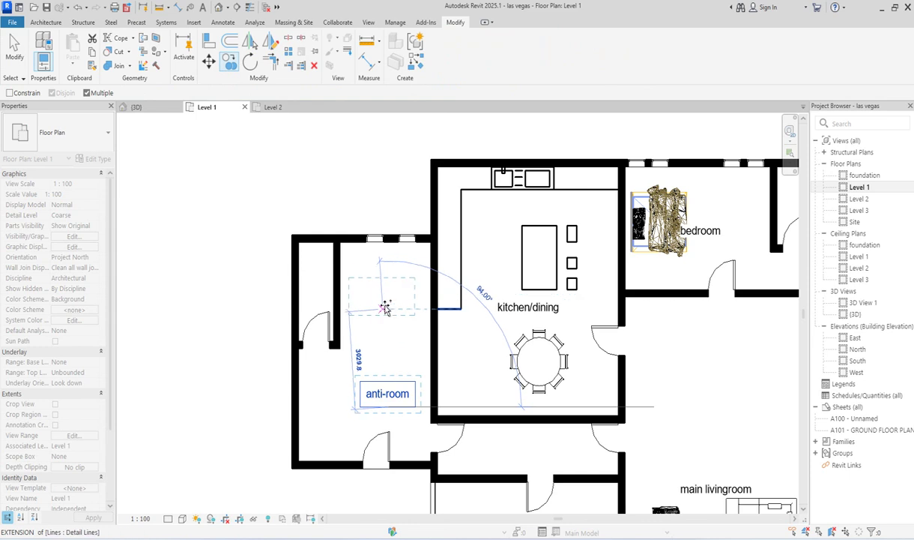
left_click(382, 304)
key("Escape")
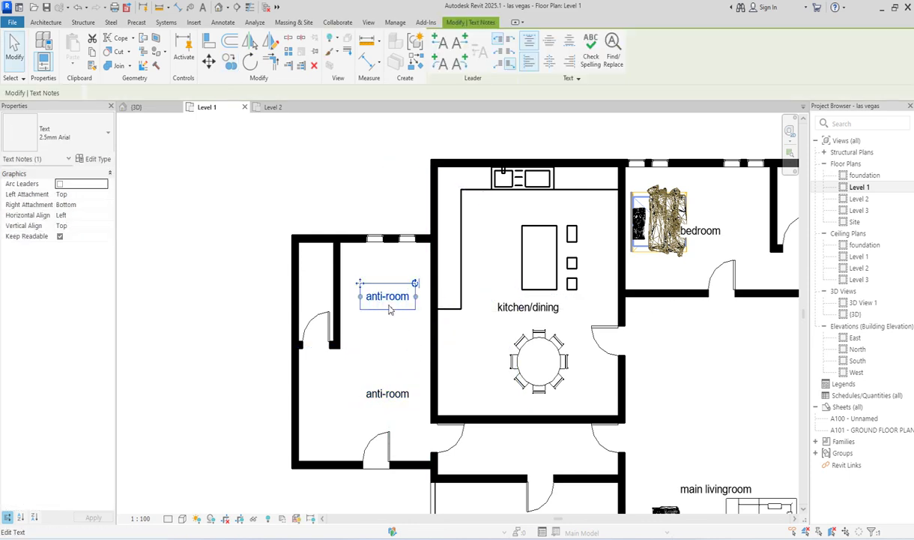
- Change the text of the upper anti-room label to "snooker"
scroll(382, 297, "up", 2)
double_click(389, 300)
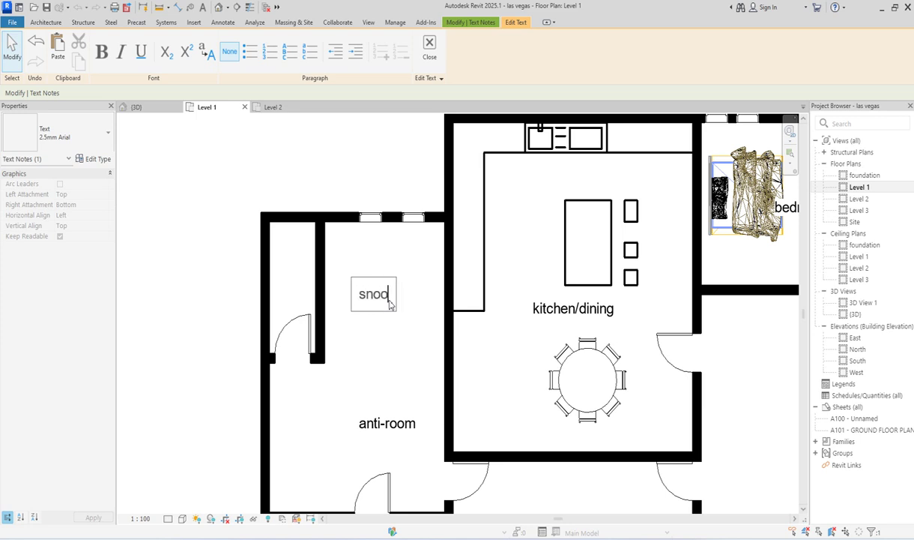
left_click(404, 375)
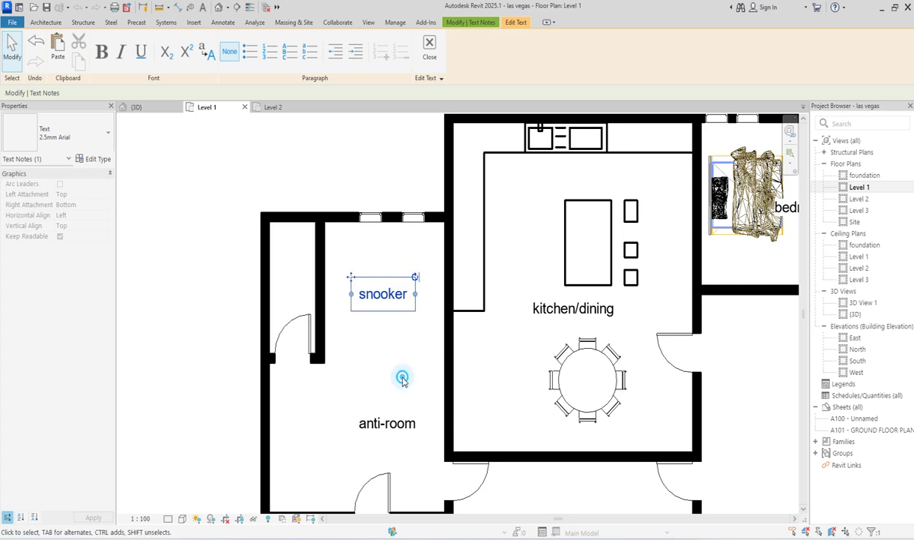
- Choose Entertainment_Center_7110 as the furniture component type for placement
scroll(362, 328, "down", 4)
scroll(373, 405, "up", 3)
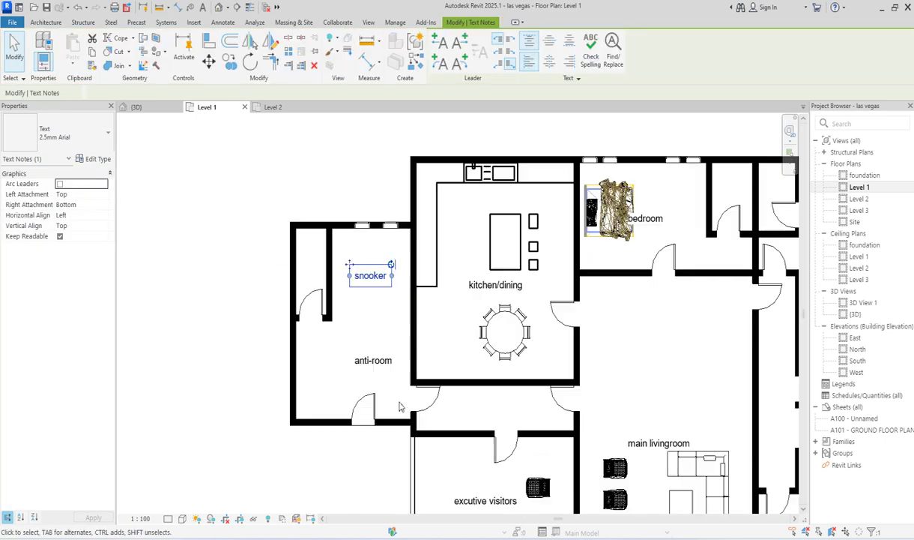
scroll(639, 382, "down", 3)
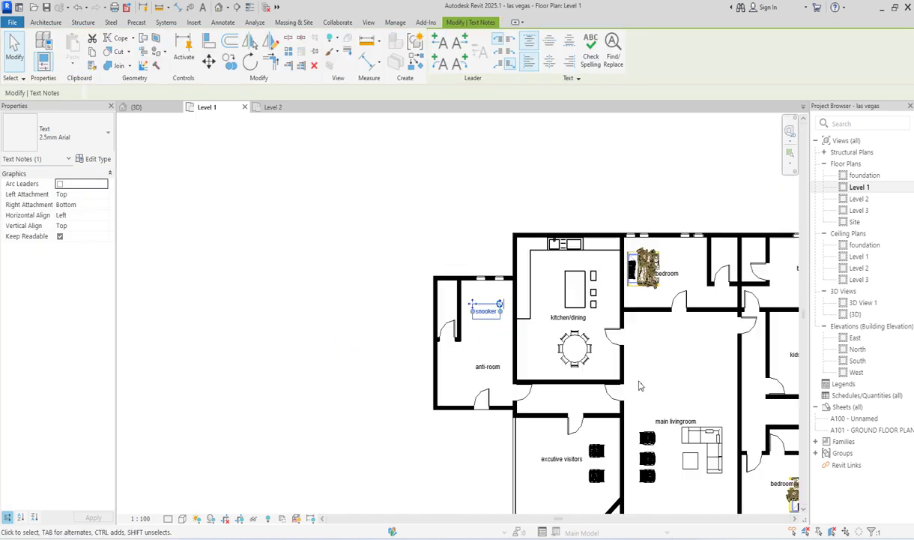
left_click(46, 22)
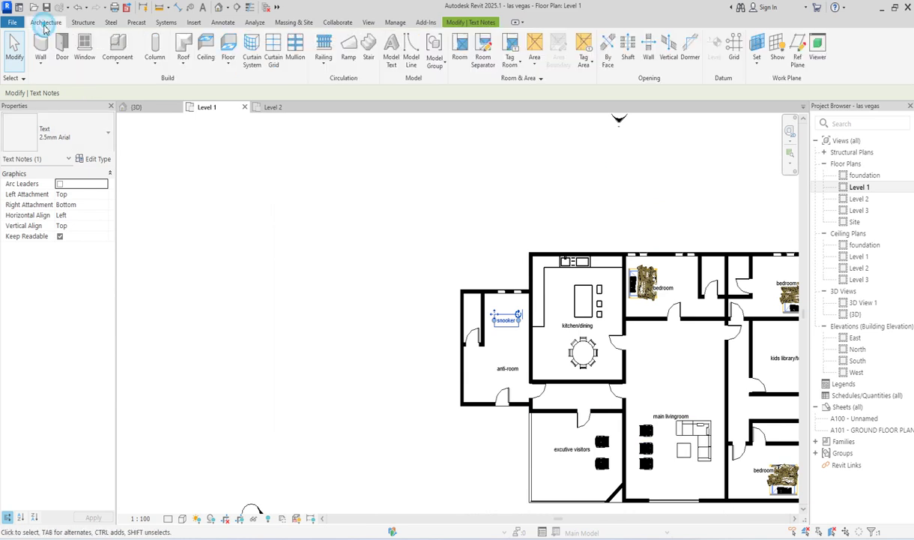
left_click(112, 46)
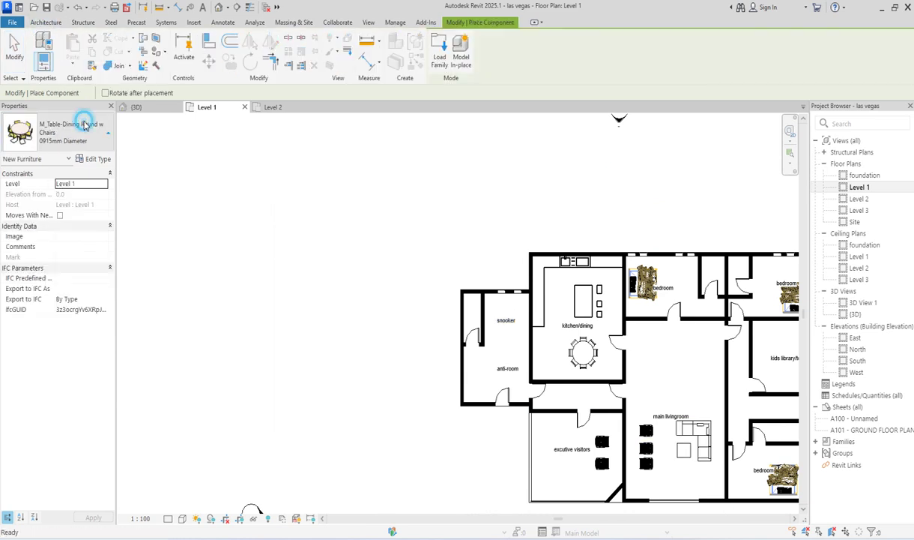
left_click(84, 125)
left_click_drag(140, 331, 148, 266)
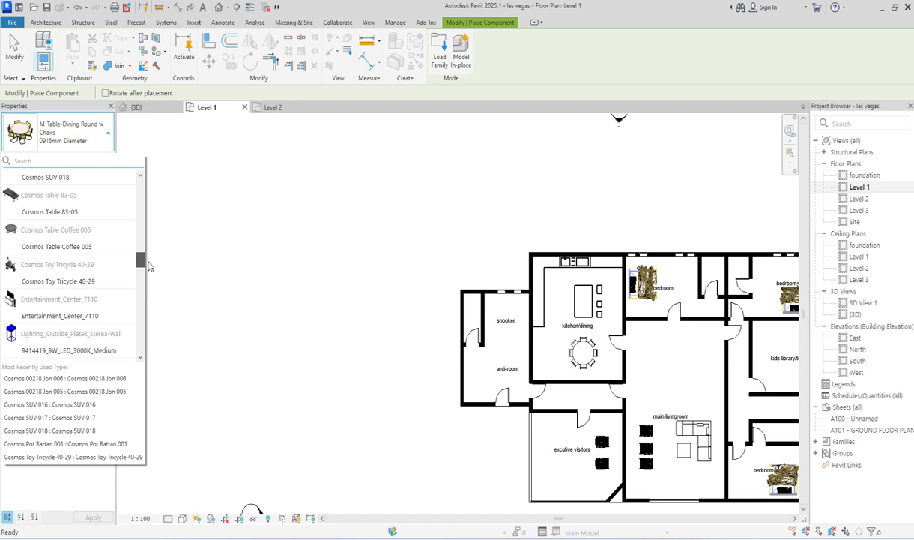
scroll(148, 265, "up", 1)
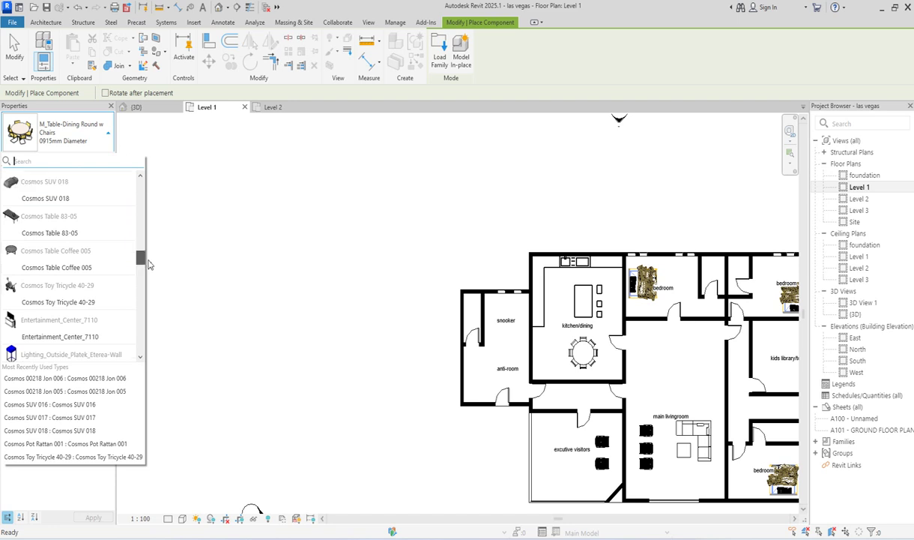
scroll(149, 265, "down", 2)
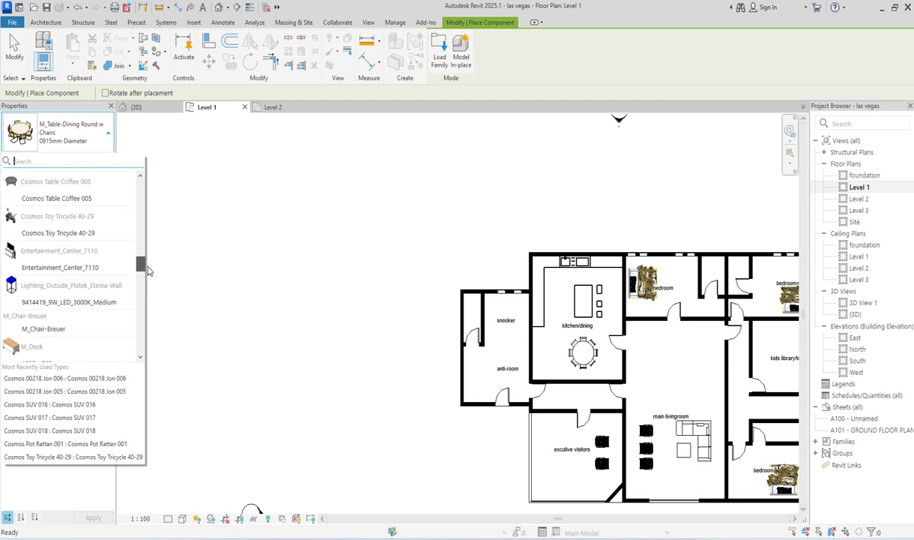
left_click(67, 268)
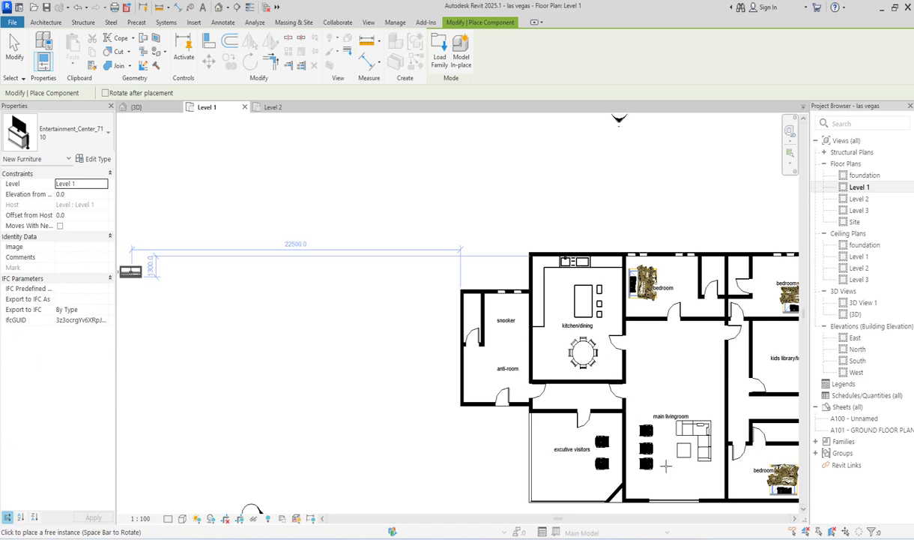
- Place the entertainment center upright along the main livingroom's left wall, above the three lounge chairs
scroll(678, 450, "up", 3)
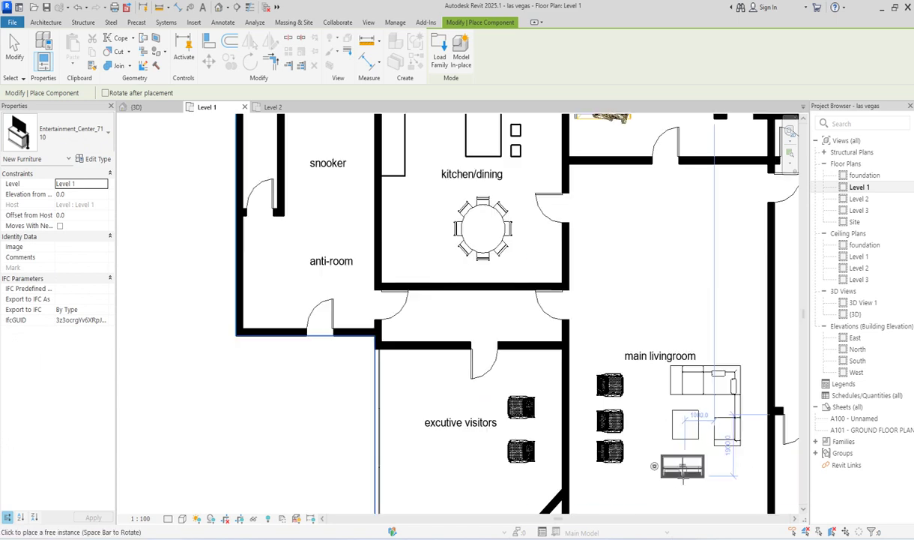
scroll(668, 449, "down", 3)
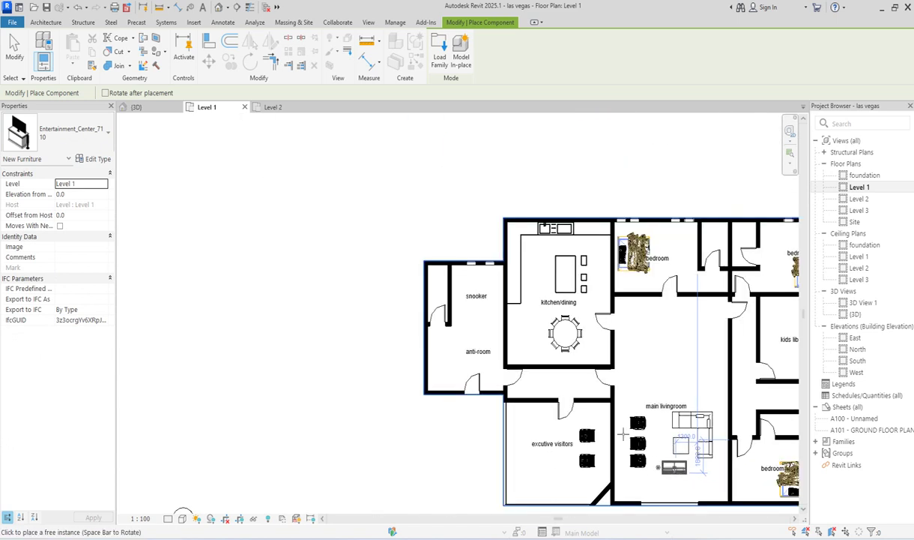
scroll(628, 433, "up", 2)
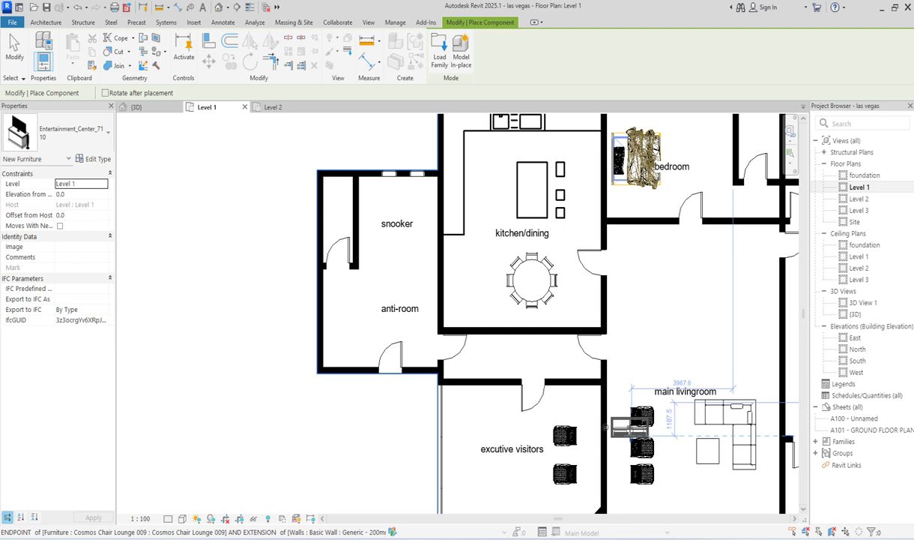
key("space")
key("space")
key("space")
key("space")
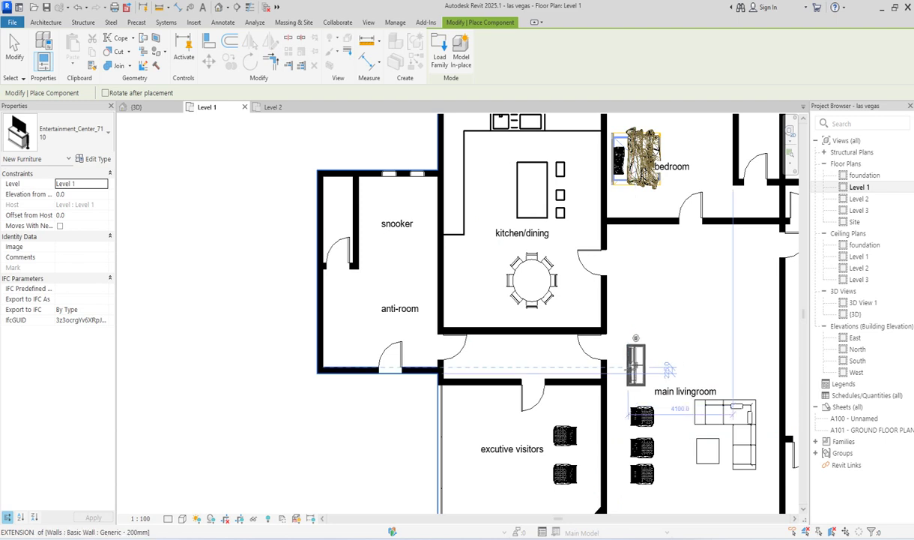
scroll(641, 363, "up", 2)
left_click(631, 367)
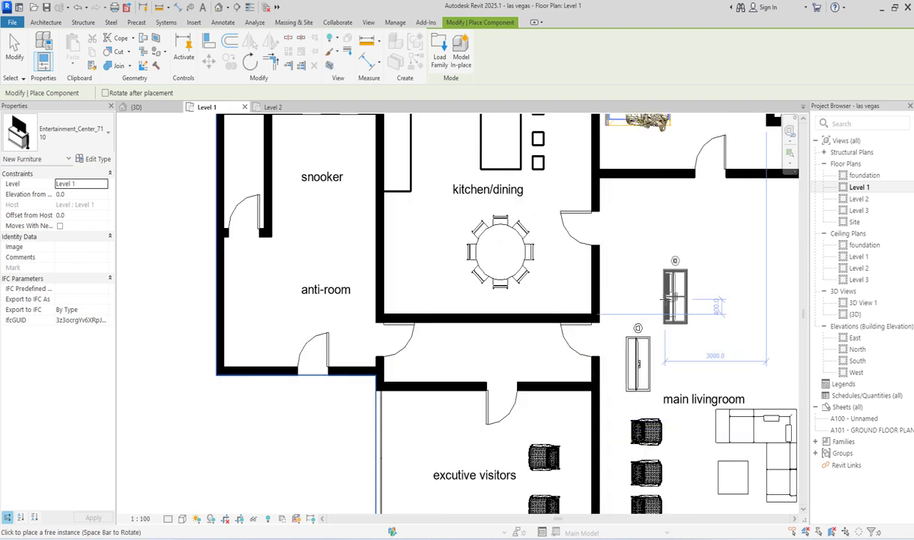
key("Escape")
key("Escape")
- Move the three lounge chairs to the upper part of the main livingroom and the entertainment center down opposite the sofa
scroll(644, 254, "down", 2)
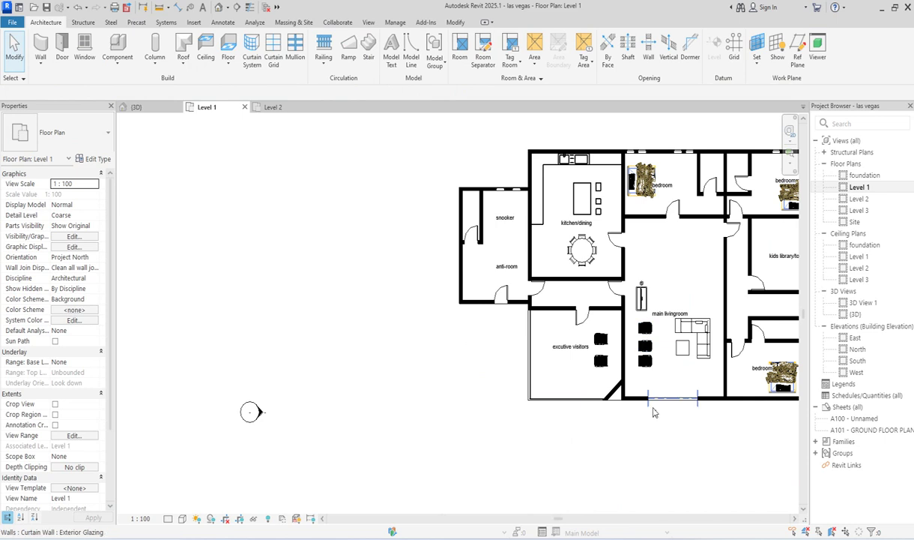
scroll(653, 409, "up", 2)
left_click_drag(664, 366, 685, 209)
left_click(638, 264)
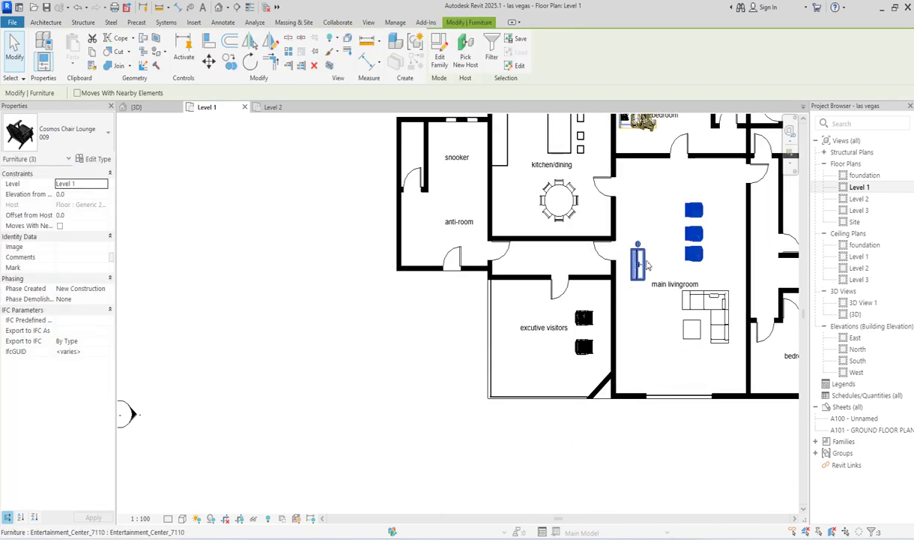
left_click_drag(640, 261, 633, 329)
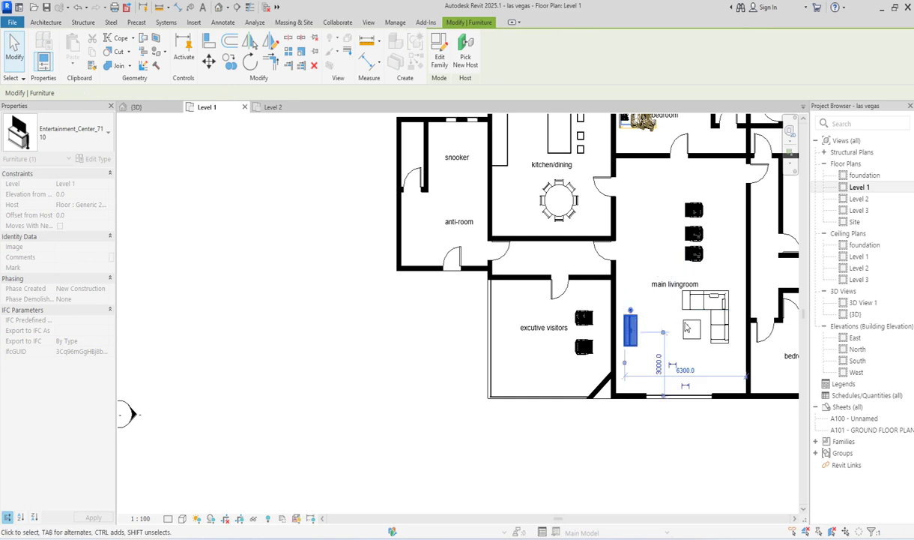
- Move the sectional sofa and the entertainment center up, and shift the main livingroom label above them
left_click(724, 311)
left_click_drag(724, 311, 722, 281)
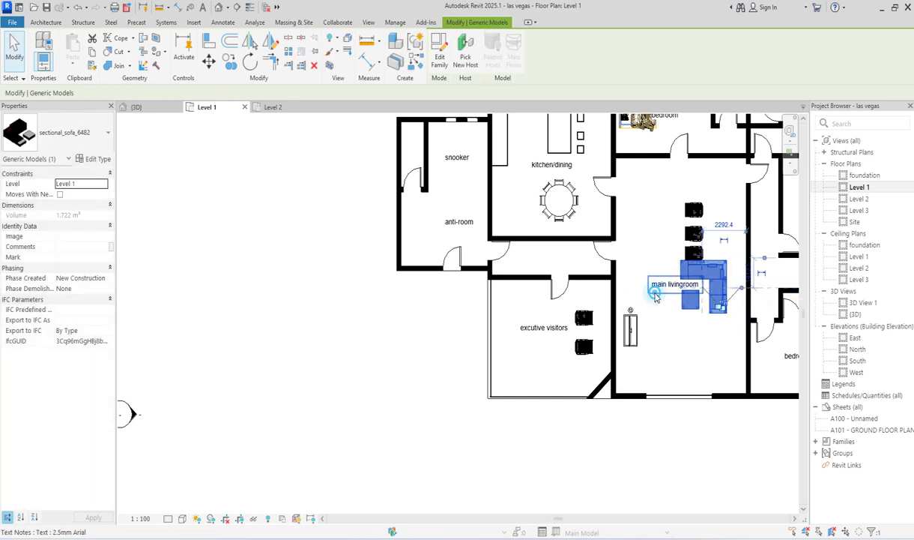
left_click(656, 296)
left_click_drag(654, 289, 635, 241)
left_click(630, 323)
left_click_drag(631, 298, 631, 268)
- Move the three lounge chairs below the sectional sofa and rotate them 90° counterclockwise into a horizontal row
left_click_drag(674, 183, 641, 263)
mouse_move(699, 327)
left_mouse_down()
mouse_move(699, 339)
mouse_move(699, 328)
left_mouse_up()
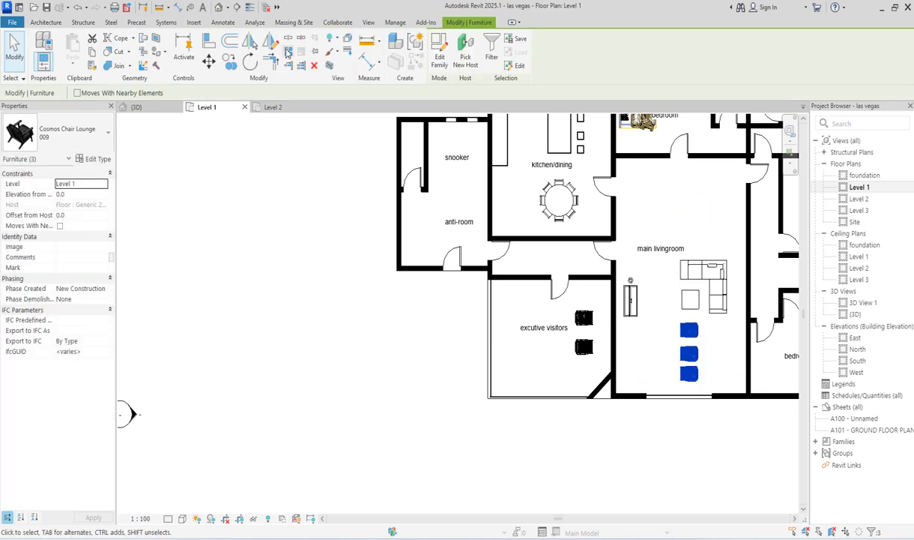
left_click(248, 66)
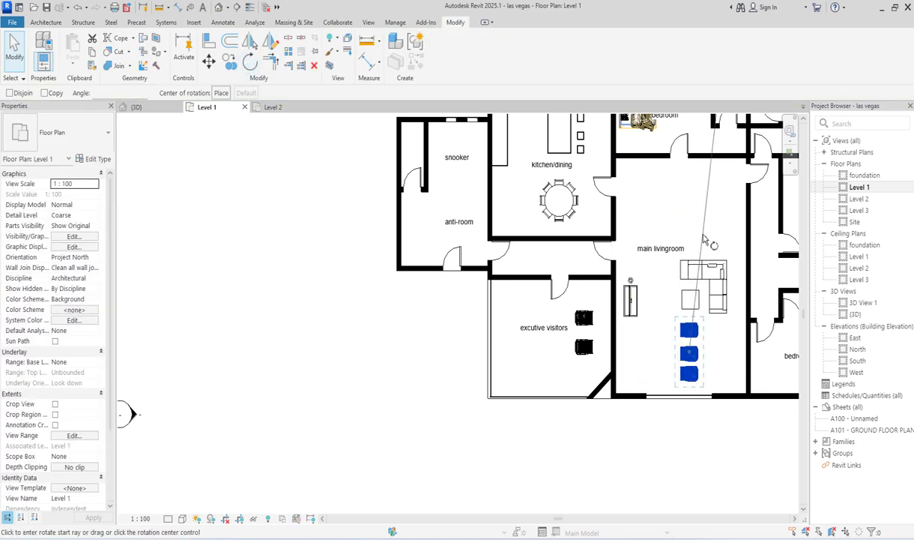
left_click(690, 183)
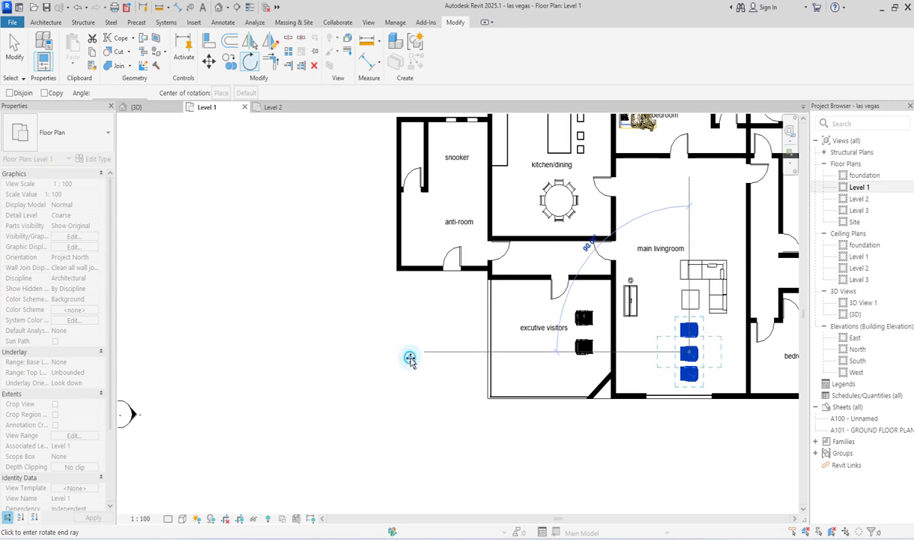
left_click(410, 359)
- Nudge the lounge chairs, sectional sofa and entertainment center together slightly down toward the livingroom's lower wall
scroll(637, 293, "up", 2)
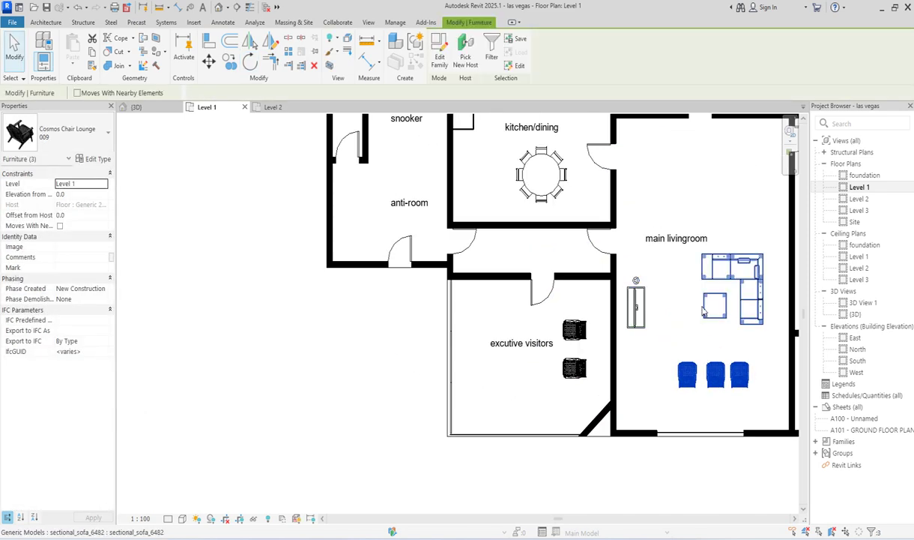
left_click(710, 313, "ctrl")
left_click(636, 307, "ctrl")
key("Down")
key("Down")
key("Down")
key("Down")
key("Down")
key("Down")
key("Down")
key("Down")
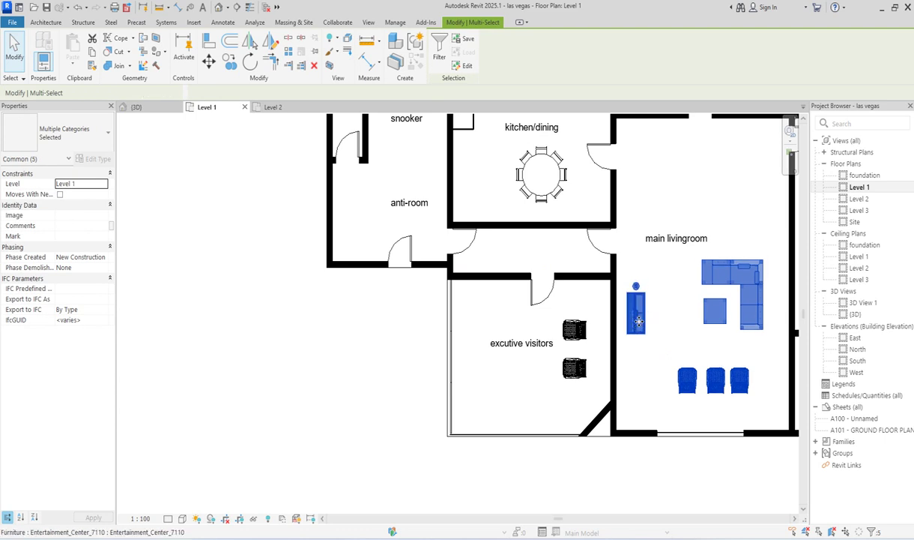
- Shift the main livingroom label to the right so that it sits directly above the sectional sofa
left_click(666, 315)
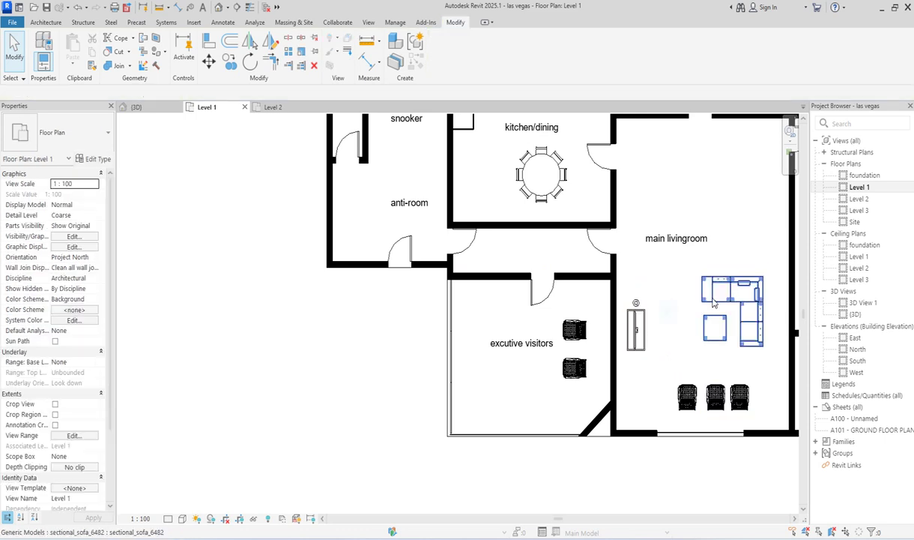
left_click(714, 296)
left_click(673, 238)
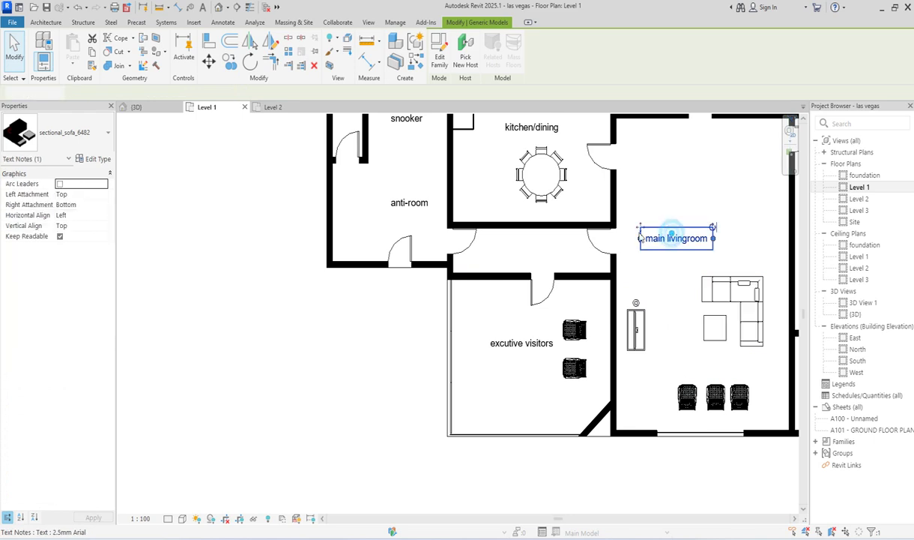
left_click_drag(641, 229, 688, 229)
left_click(677, 255)
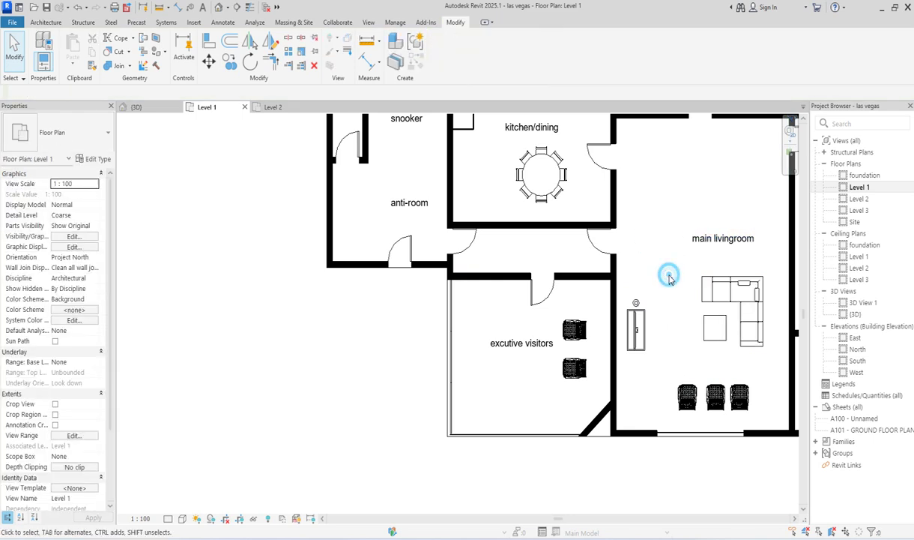
scroll(317, 423, "down", 5)
scroll(675, 259, "up", 5)
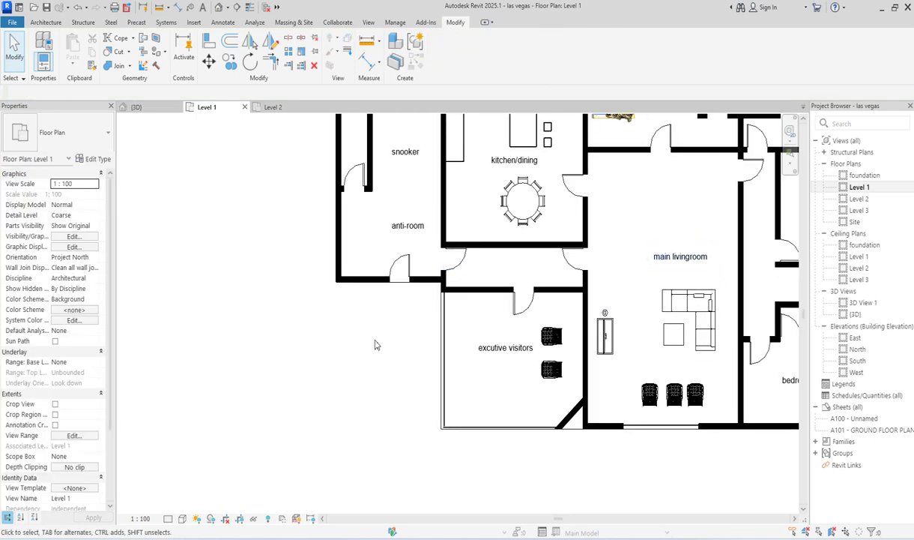
scroll(169, 399, "down", 3)
scroll(486, 315, "up", 4)
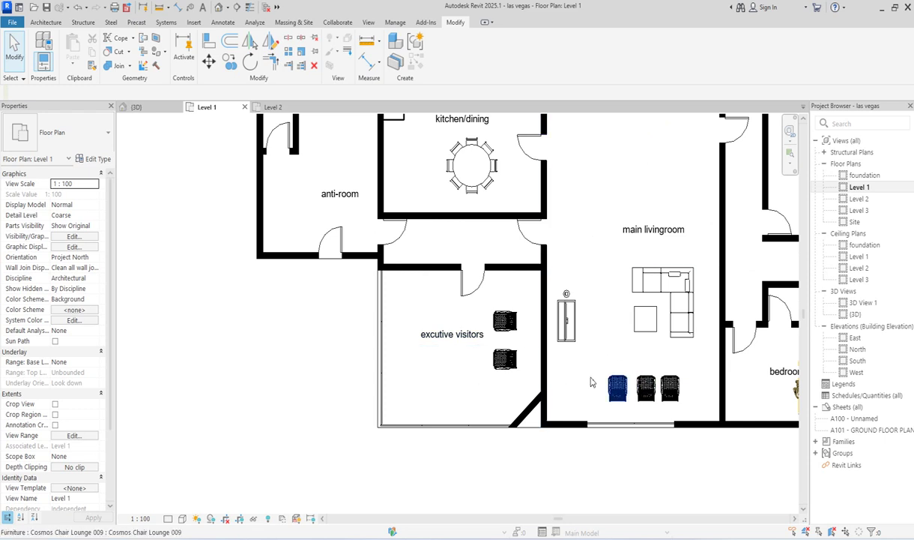
left_click(42, 23)
left_click(118, 46)
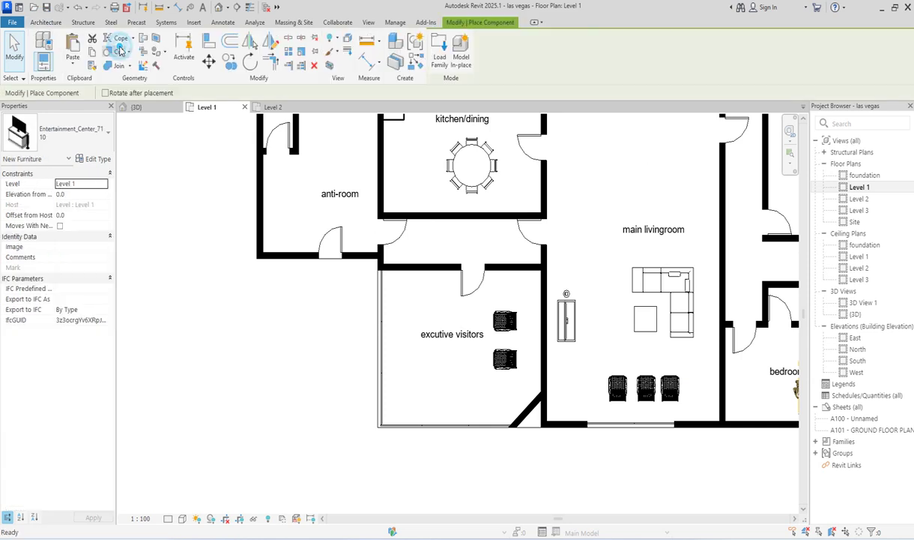
left_click(96, 133)
left_click_drag(146, 274, 167, 188)
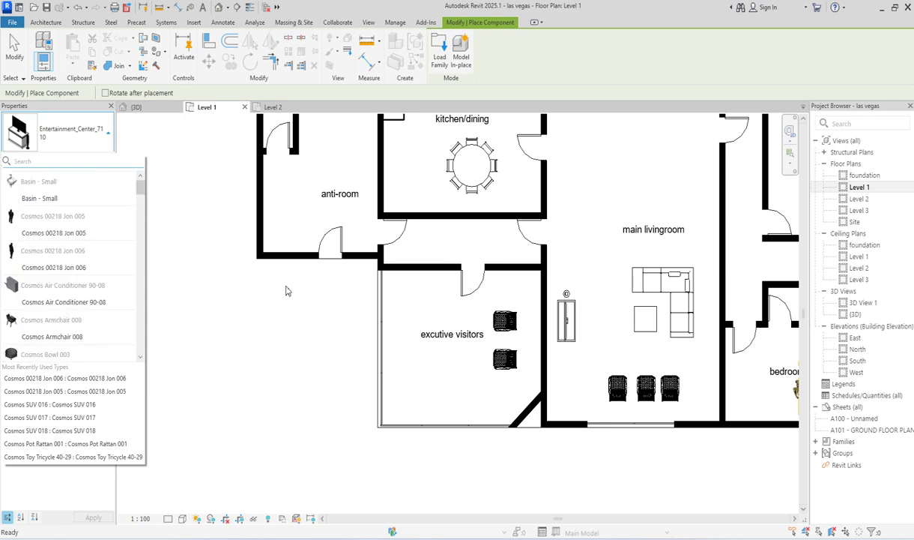
left_click(395, 383)
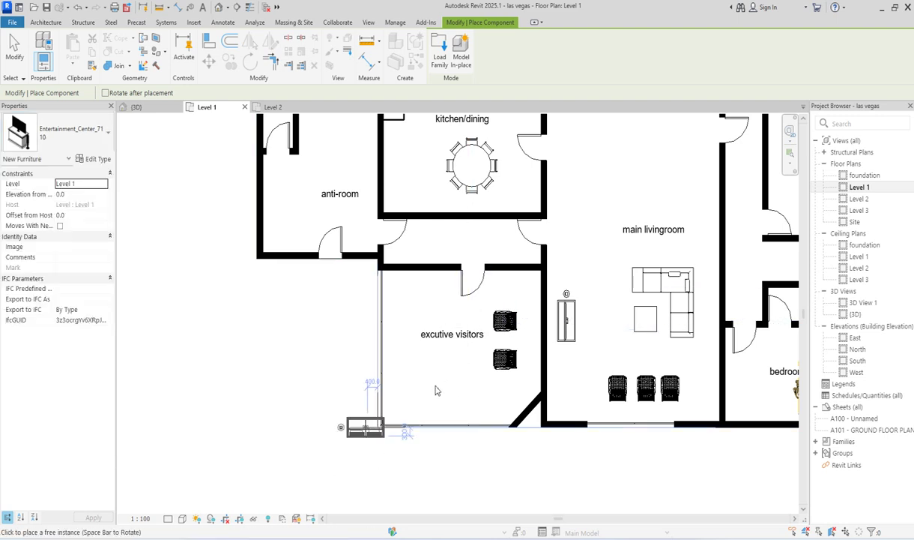
scroll(437, 390, "down", 2)
key("Escape")
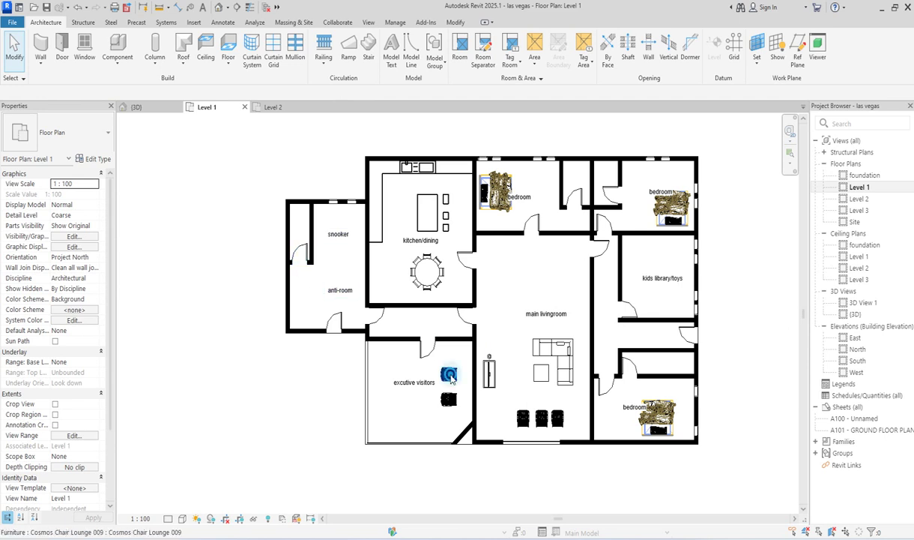
- Place two more Cosmos Chair Lounge 009 chairs in the anti-room, one above the other along its left outer wall, facing into the room
left_click(452, 374)
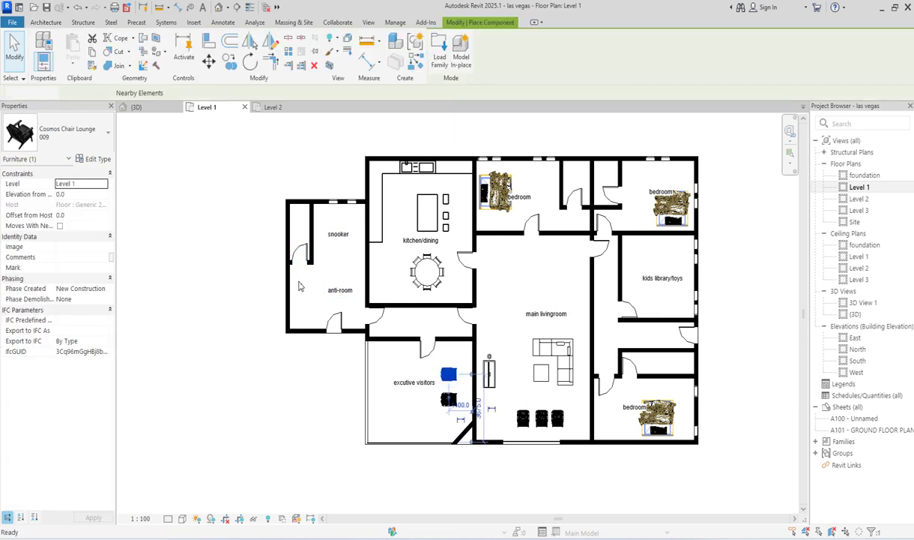
scroll(309, 280, "up", 2)
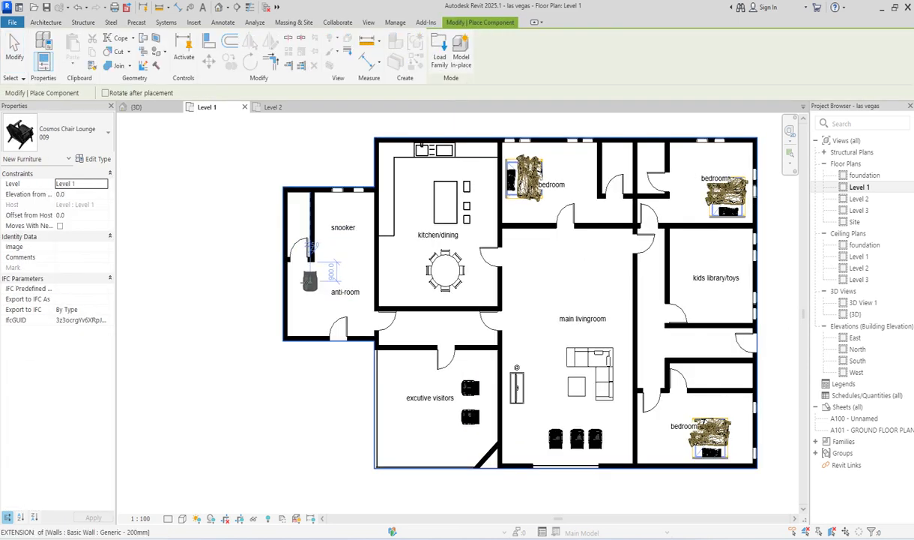
scroll(307, 281, "up", 2)
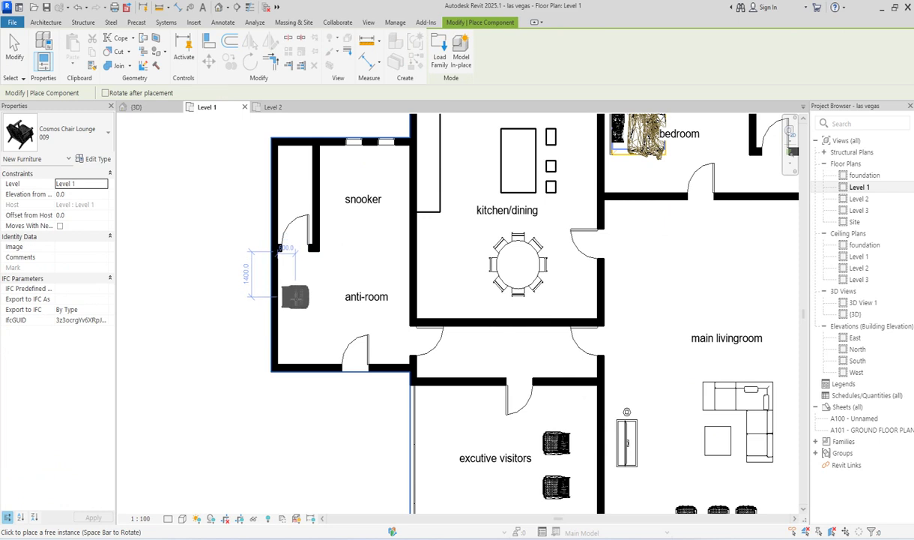
left_click(295, 336)
key("Escape")
key("Escape")
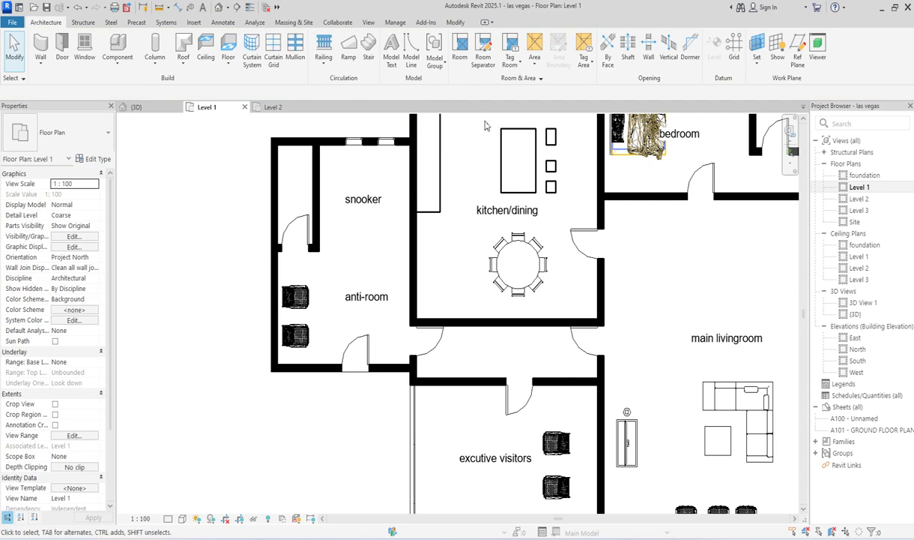
- Draw the snooker table as two nested rectangles in wide detail lines, about 1135 mm wide, with the inner one at a -70 offset
left_click(223, 22)
left_click(251, 46)
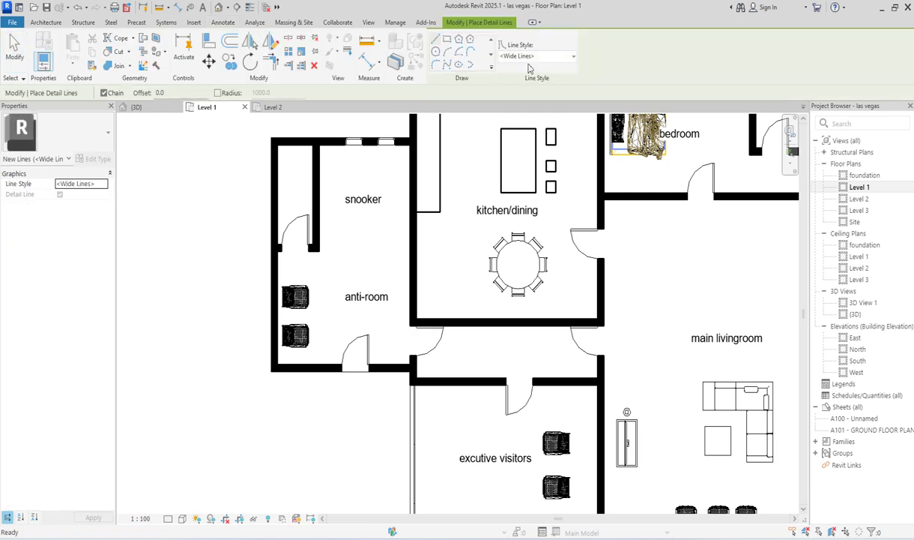
left_click(447, 42)
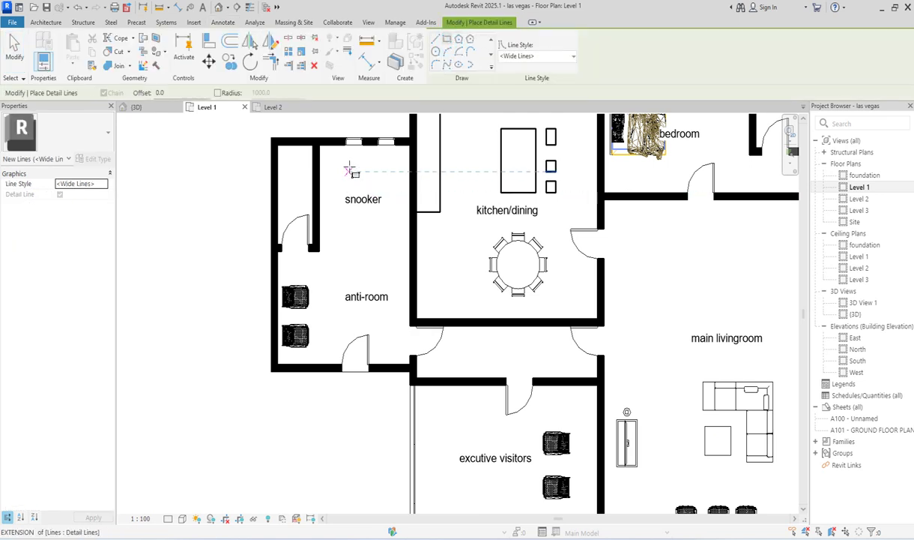
left_click(349, 171)
left_click(381, 244)
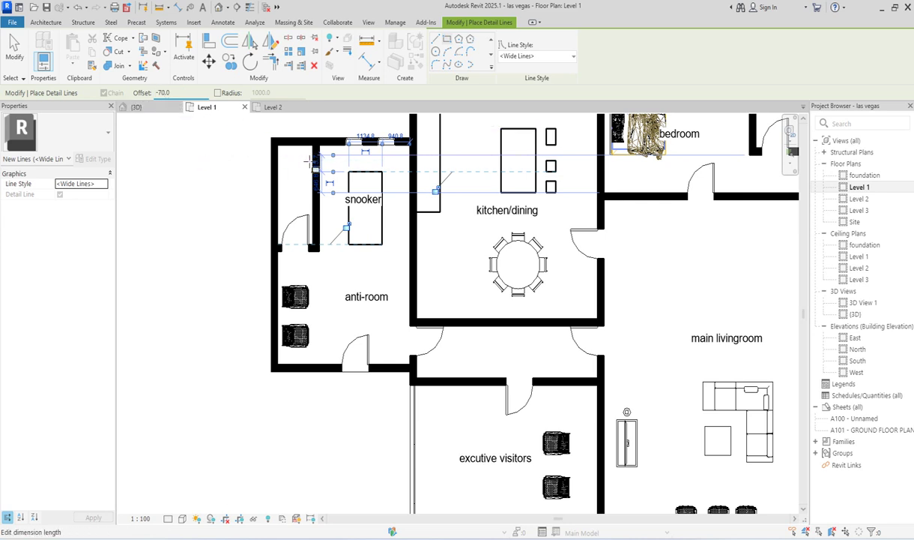
left_click(348, 171)
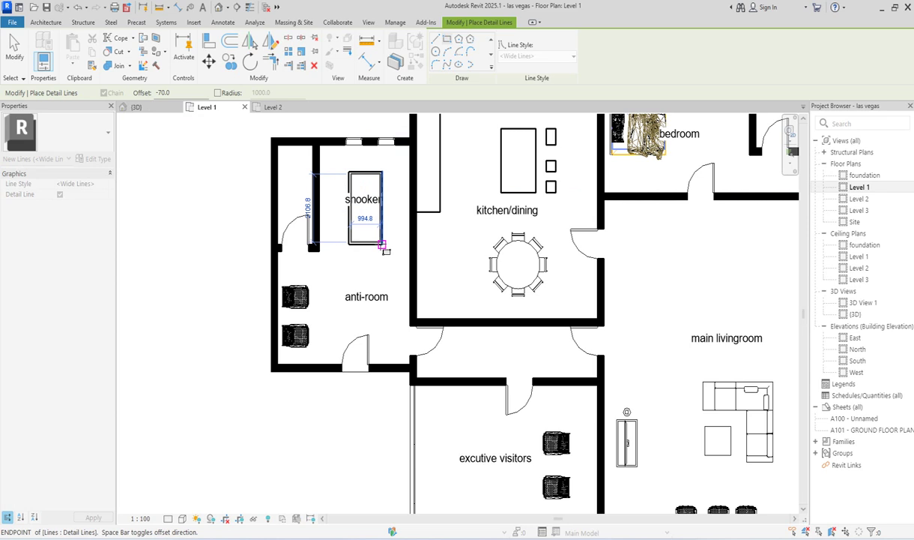
left_click(382, 245)
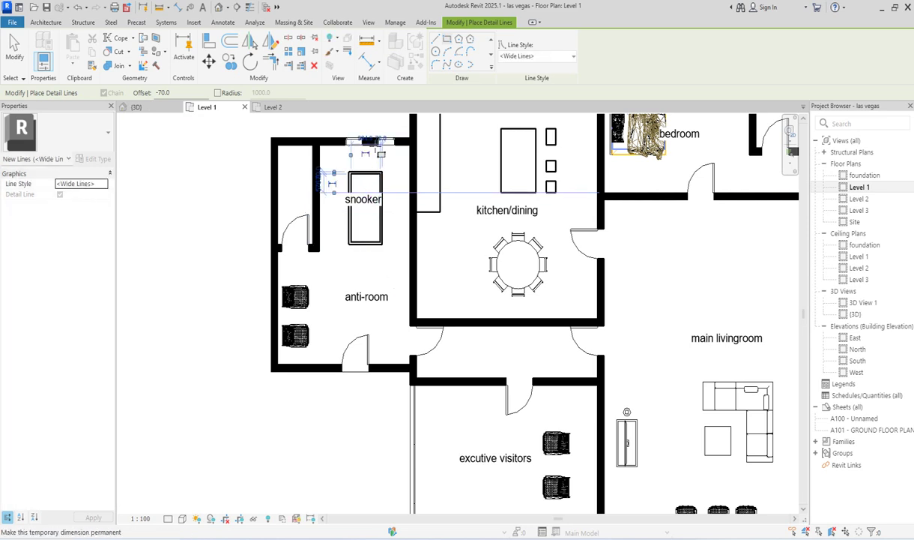
- Draw a narrow upright detail-line rectangle as a cue stick, crossing the snooker table's lower edge
scroll(371, 201, "up", 1)
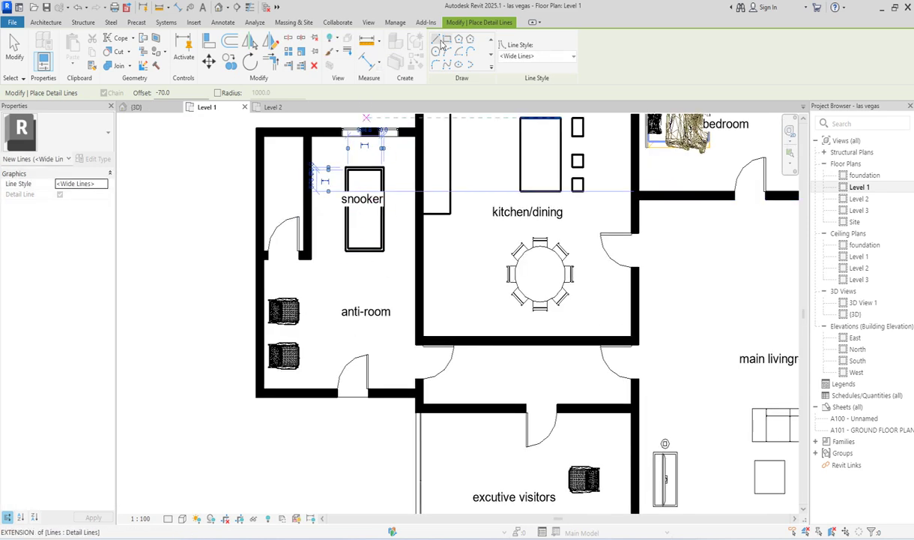
scroll(368, 202, "up", 3)
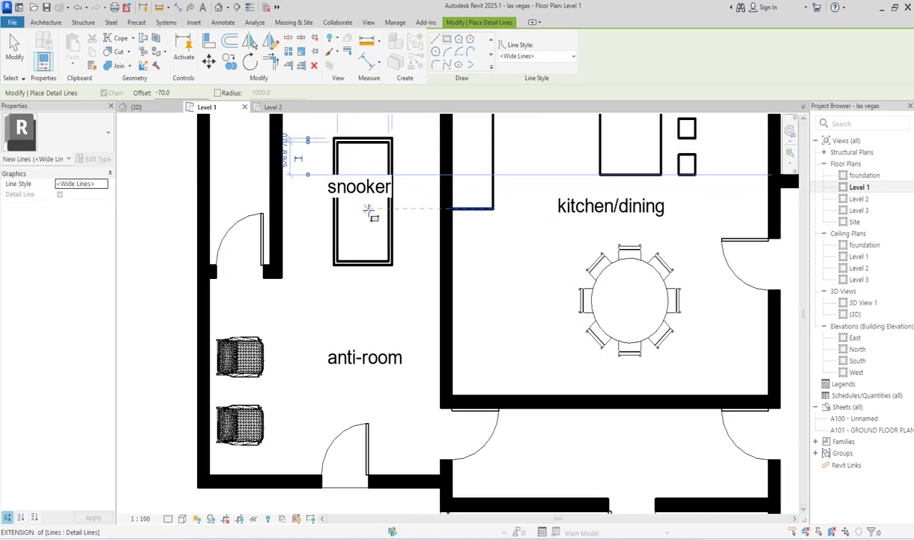
left_click(379, 202)
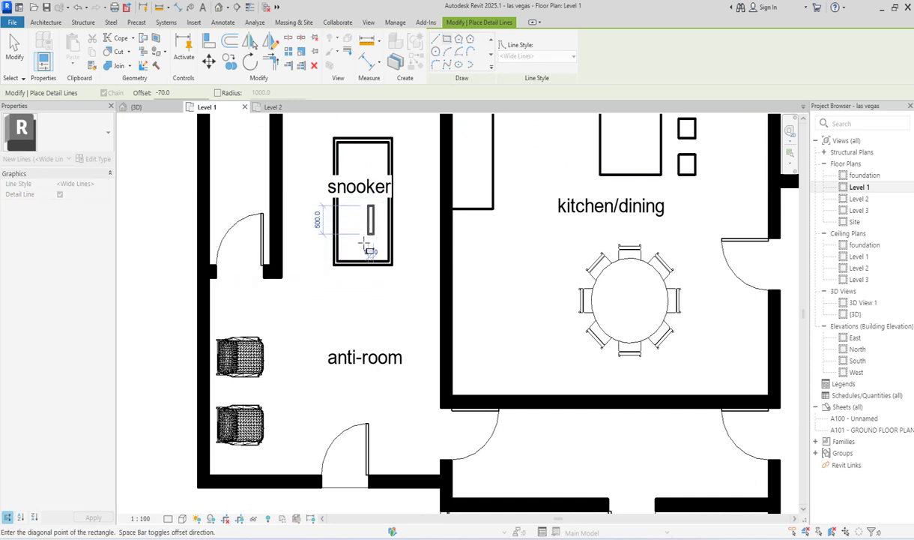
left_click(367, 297)
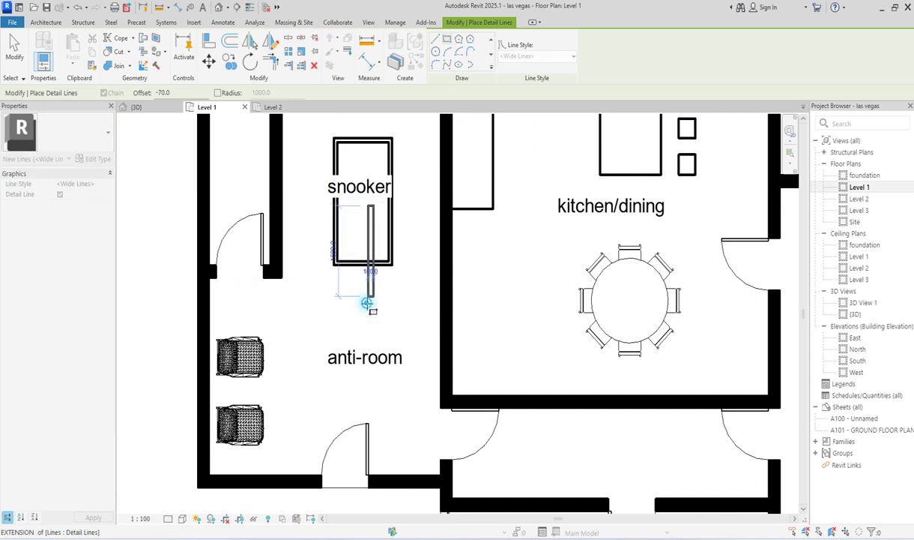
key("Escape")
key("Escape")
- Delete all the detail lines of the narrow cue rectangle from the snooker table
scroll(369, 300, "up", 4)
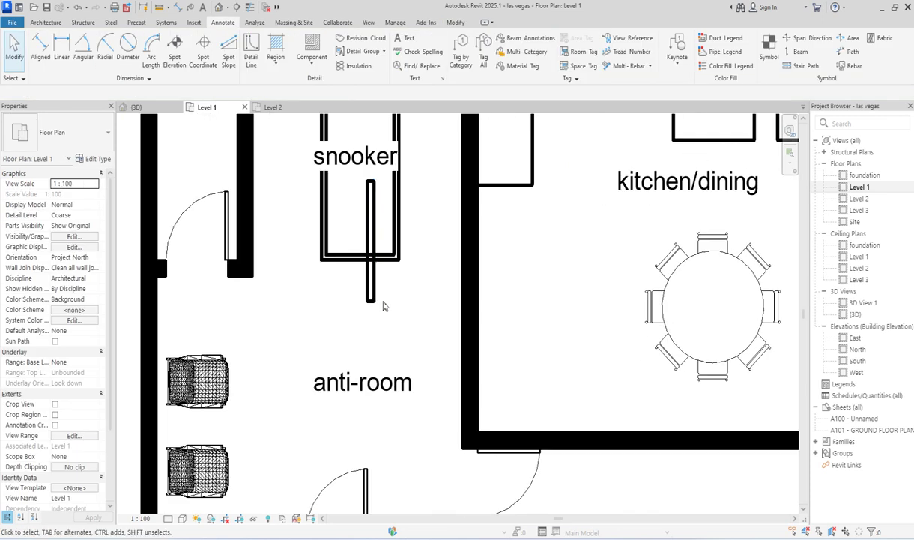
scroll(372, 255, "up", 2)
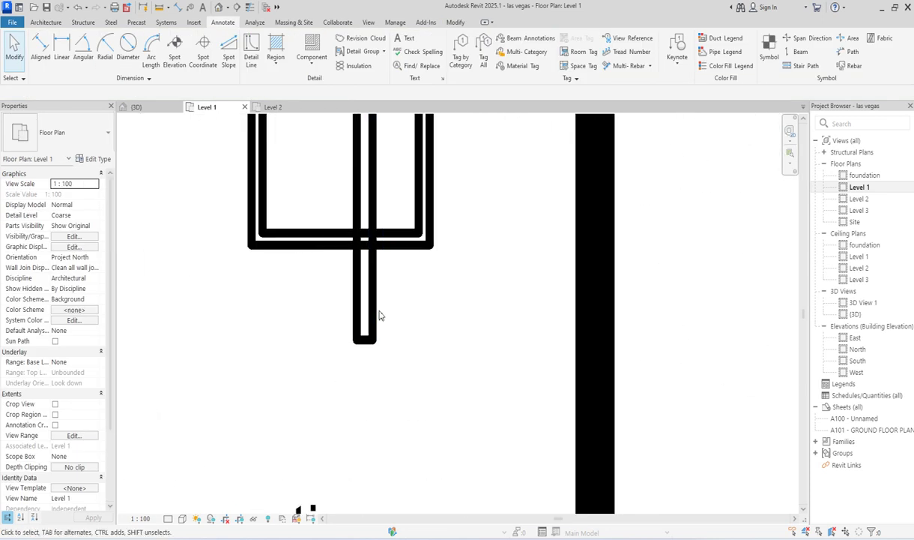
scroll(377, 330, "down", 2)
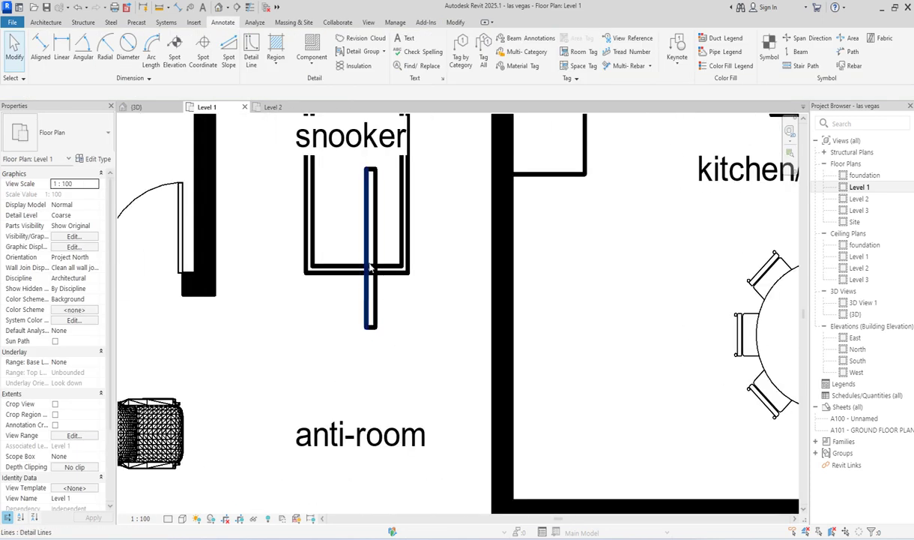
scroll(369, 263, "up", 1)
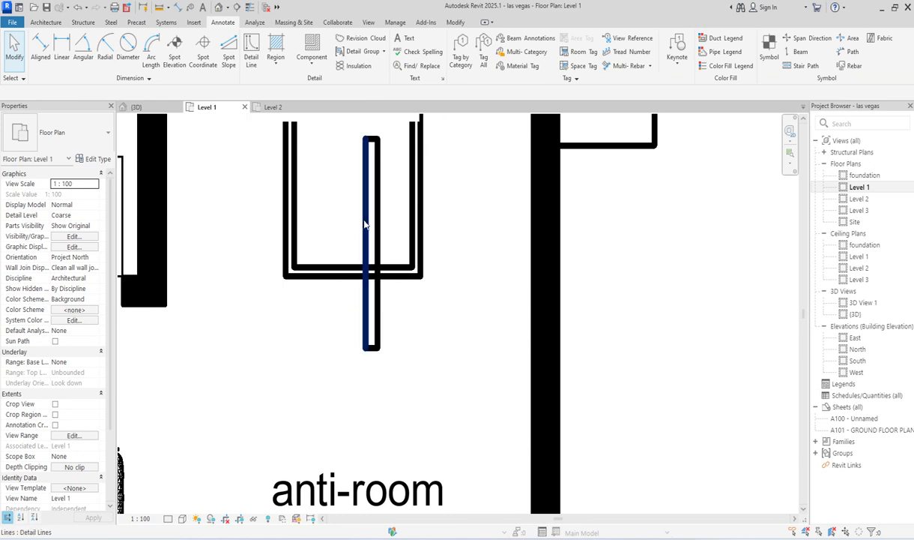
scroll(348, 172, "down", 2)
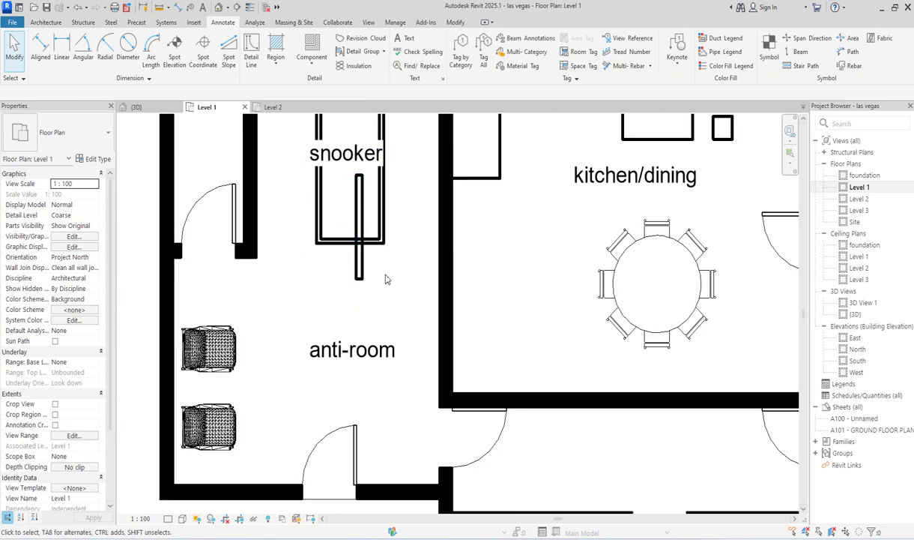
left_click(354, 262)
key("Delete")
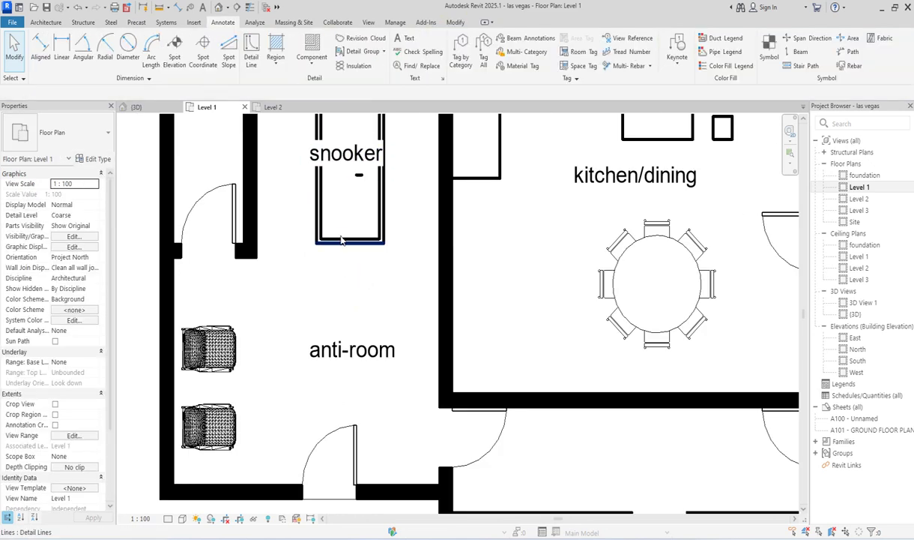
left_click(352, 179)
key("Delete")
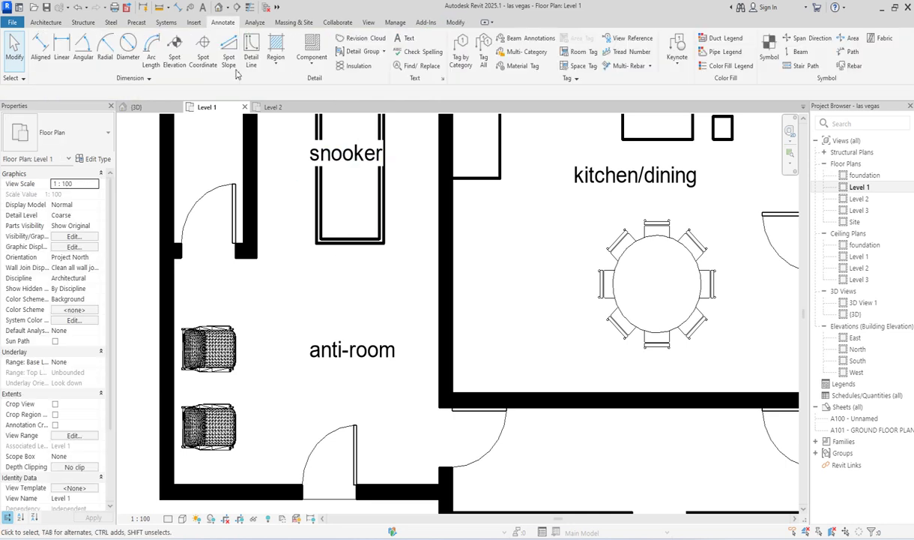
- Try a narrow rectangular masking region about 100 mm wide as the cue across the snooker table's lower edge, and remove it
left_click(275, 65)
left_click(292, 112)
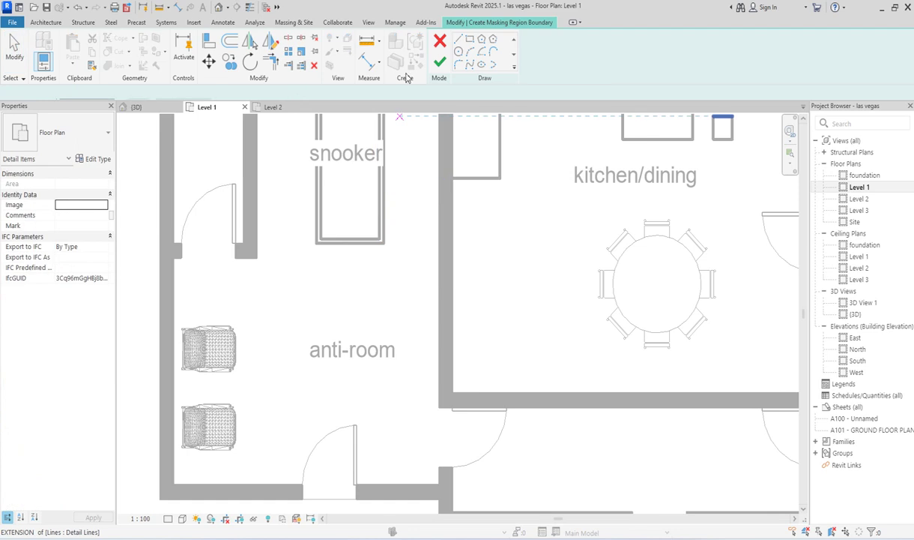
left_click(352, 179)
left_click(358, 269)
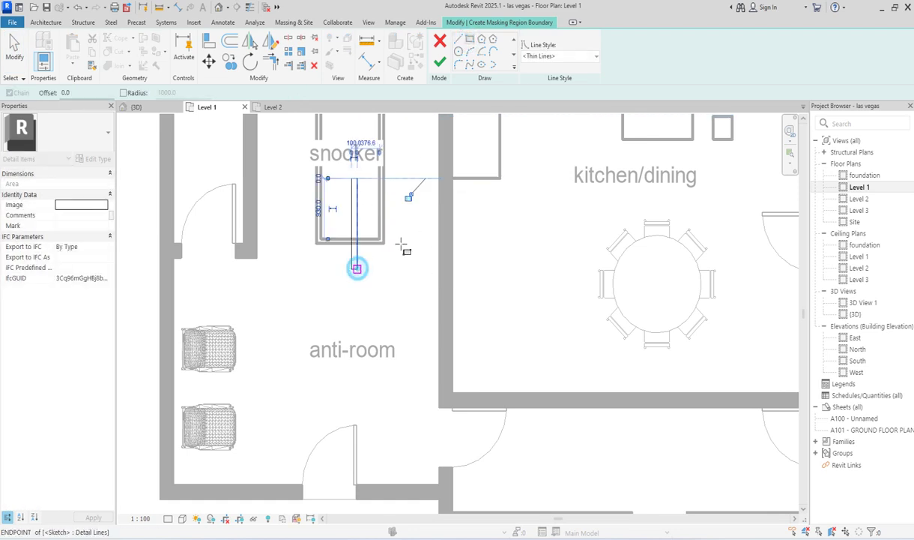
left_click(439, 61)
left_click(401, 266)
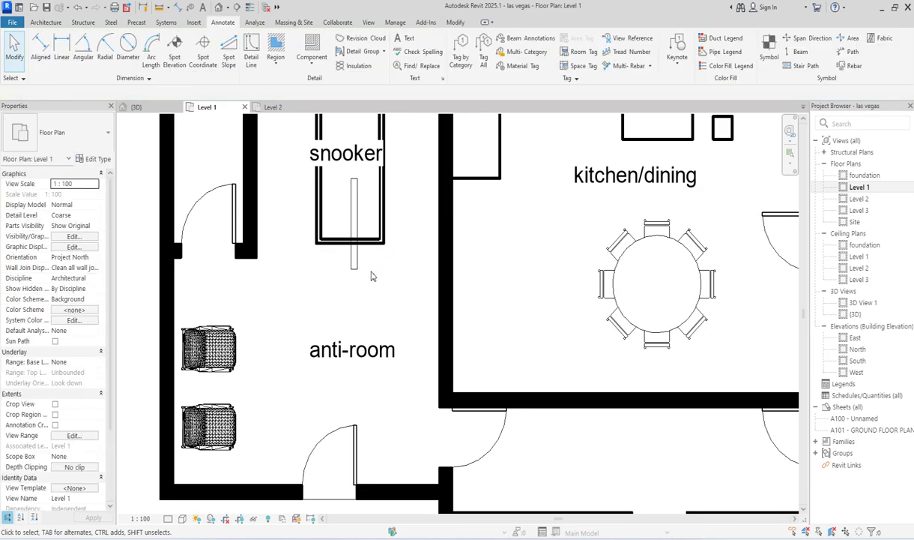
left_click(356, 263)
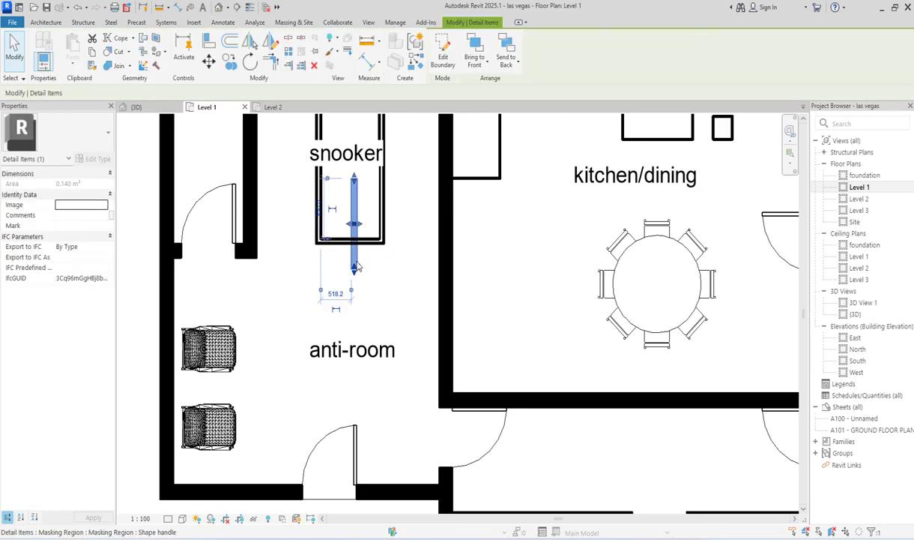
key("Escape")
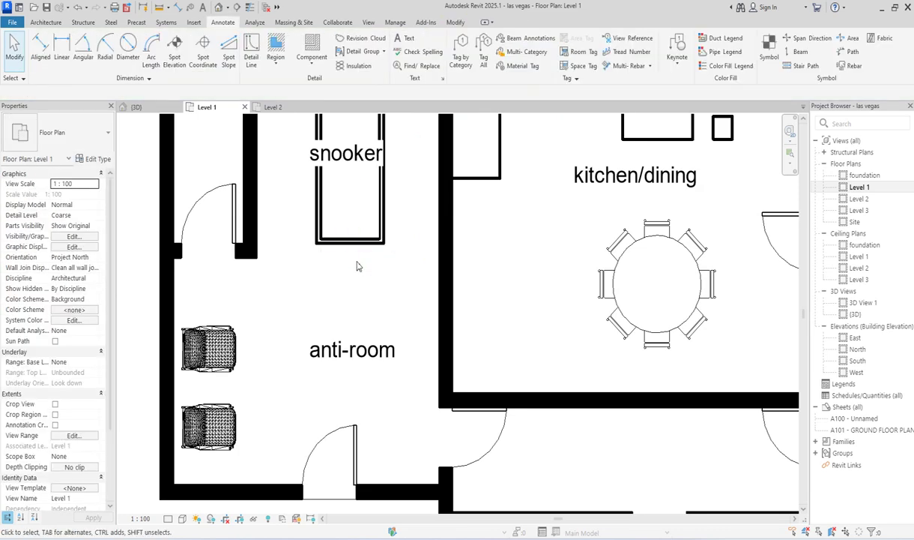
- Draw a narrow upright rectangular masking region of about 0.145 m² as the cue, crossing the snooker table's lower edge
left_click(275, 71)
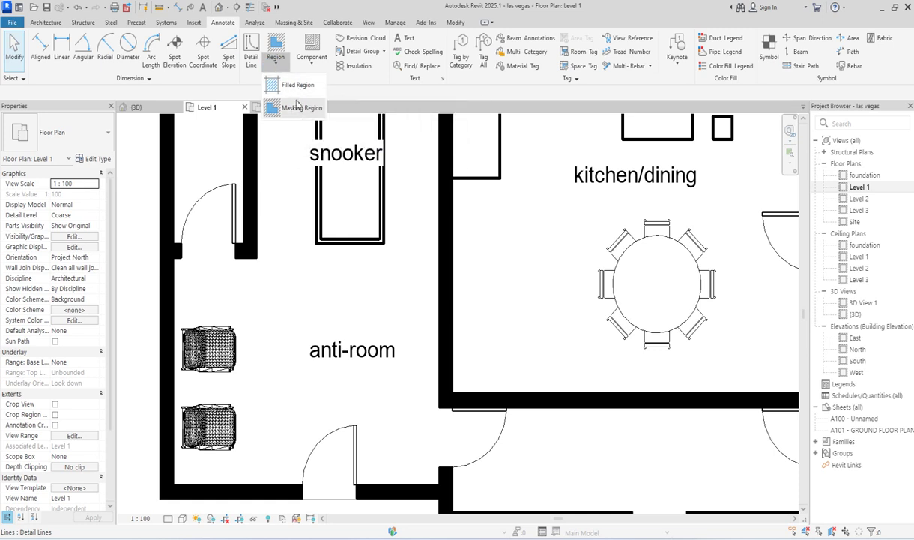
left_click(302, 108)
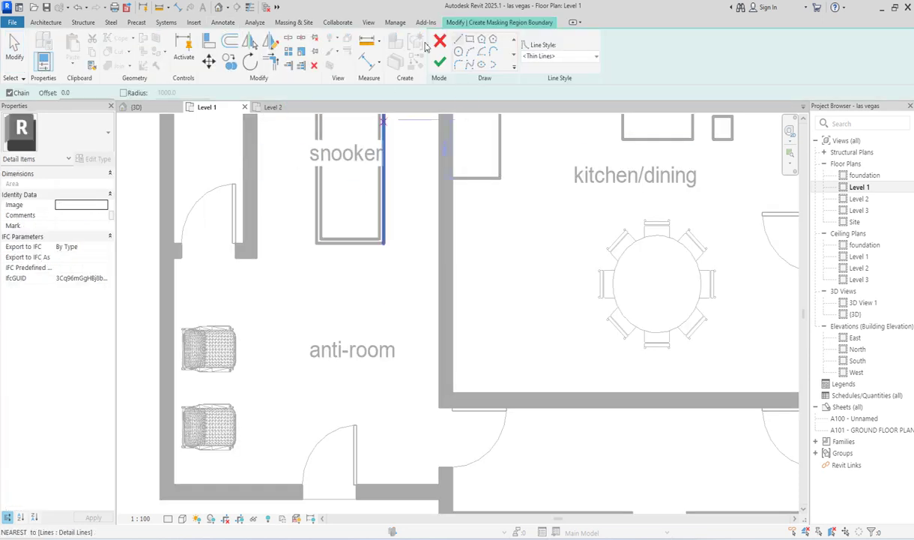
left_click(469, 40)
left_click(352, 186)
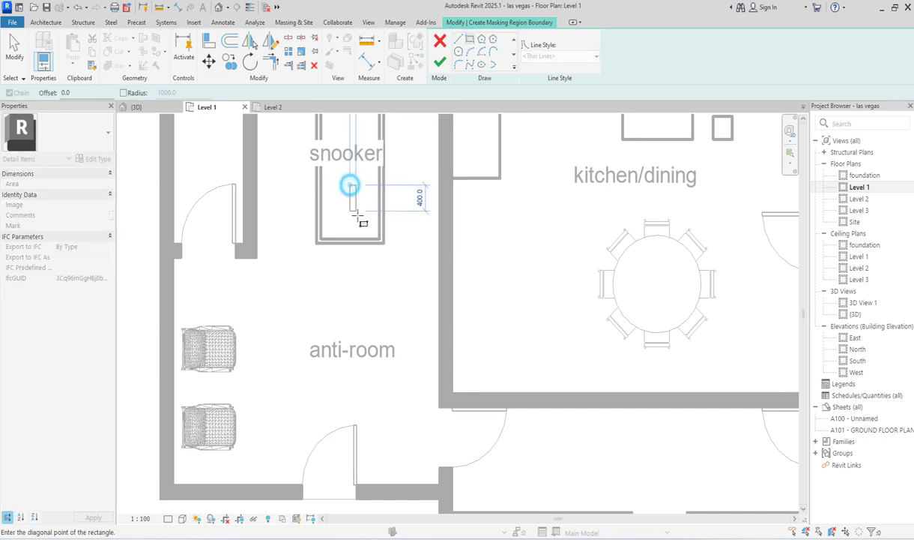
left_click(356, 258)
left_click(442, 60)
left_click(374, 295)
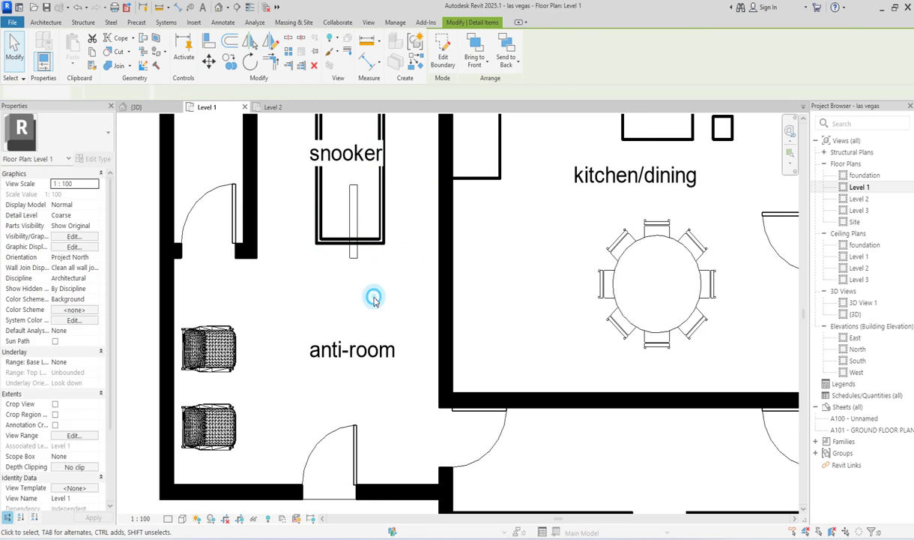
- Bring the cue's masking region forward and to the front of the snooker table's detail lines
left_click(361, 234)
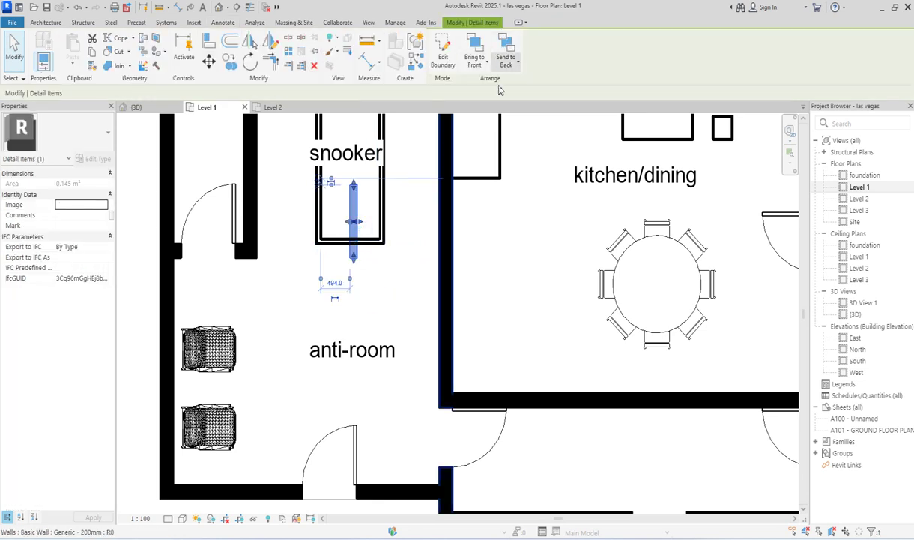
left_click(487, 65)
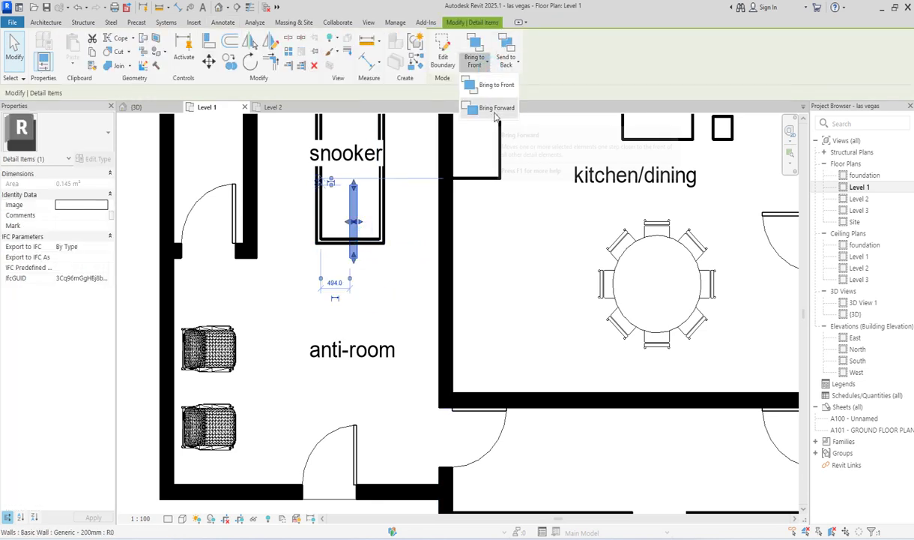
left_click(495, 107)
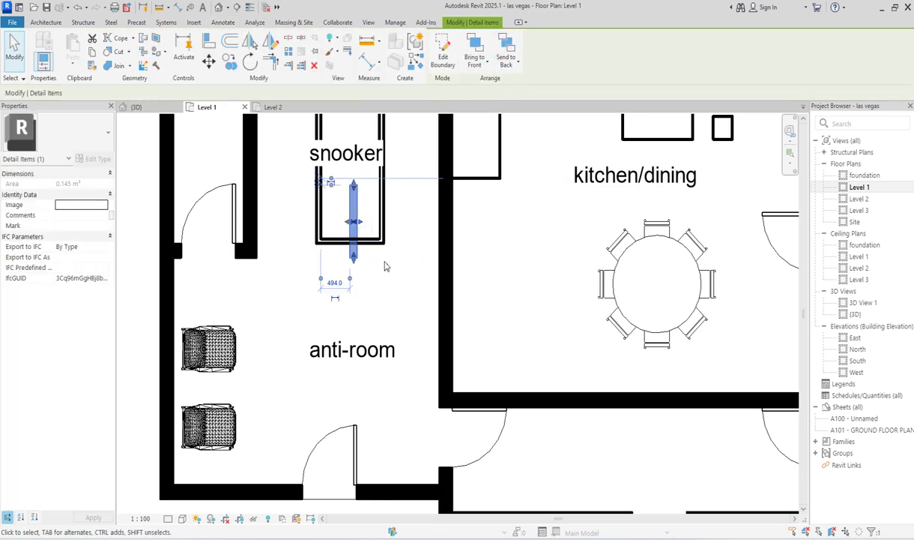
left_click(363, 292)
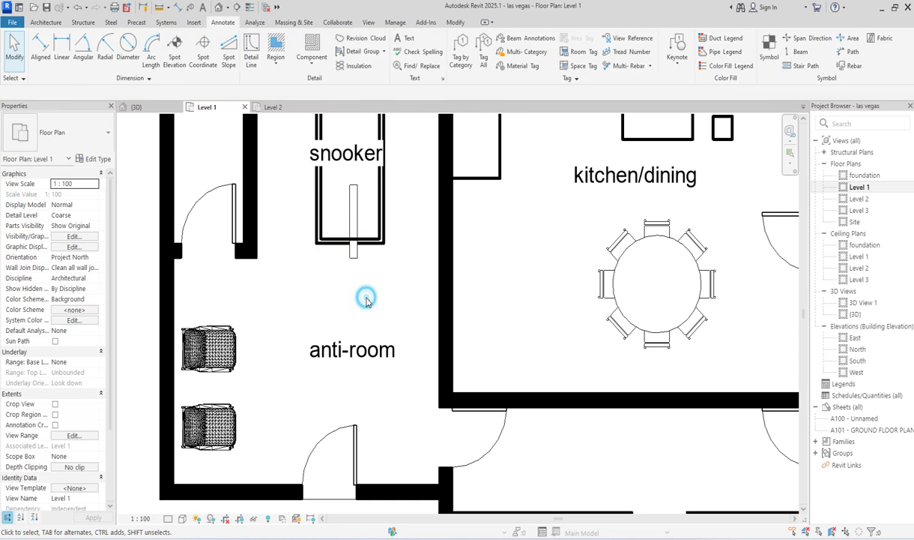
left_click(355, 258)
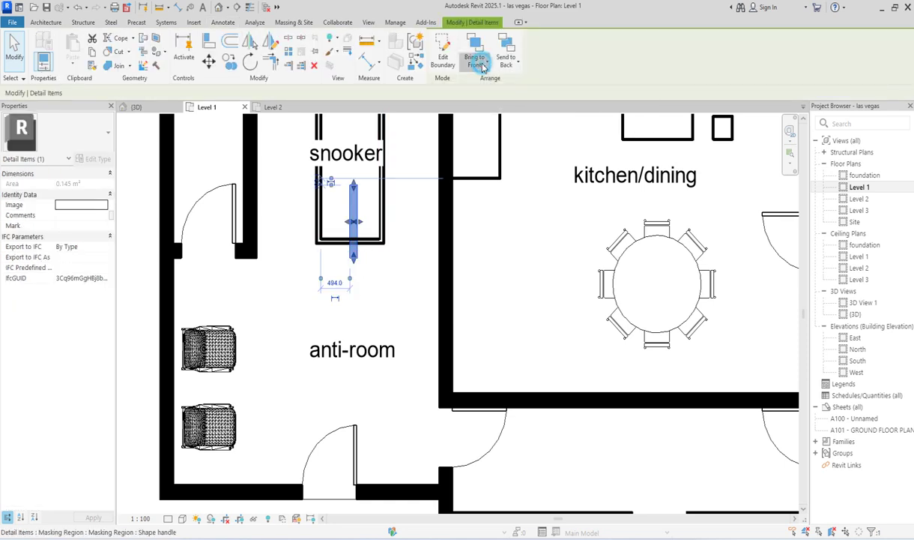
left_click(486, 63)
left_click(495, 86)
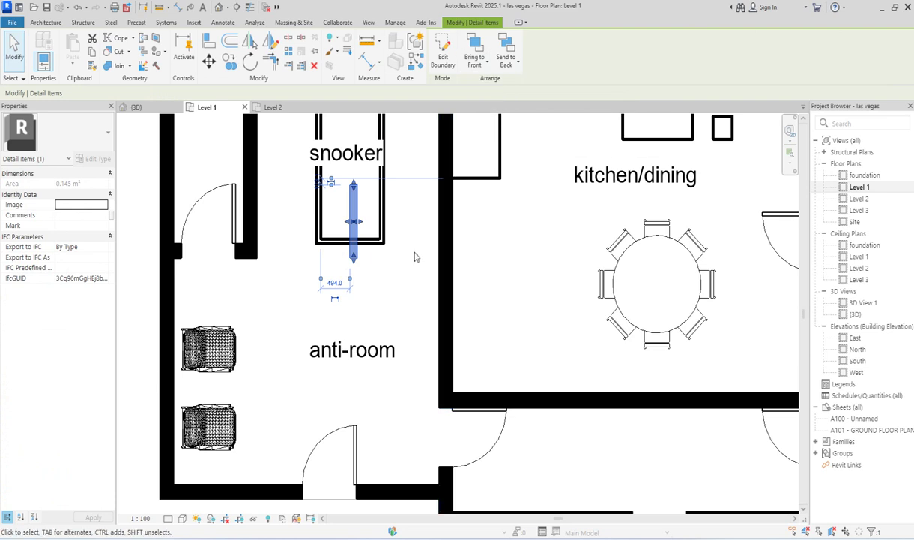
left_click(414, 249)
- Stretch the upper end of the cue's masking region towards the snooker label, to an area of about 0.163 m²
scroll(365, 235, "down", 2)
scroll(365, 236, "up", 5)
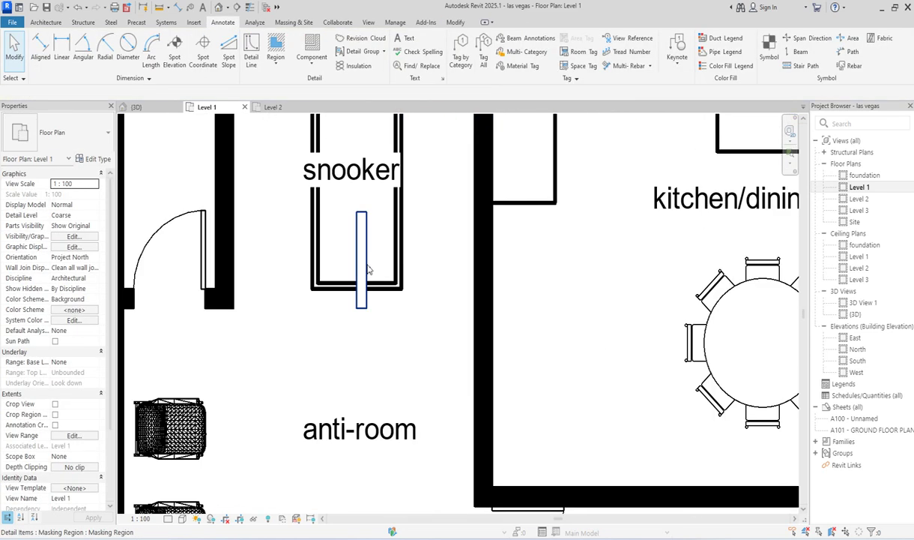
left_click(362, 221)
left_click_drag(362, 201, 362, 178)
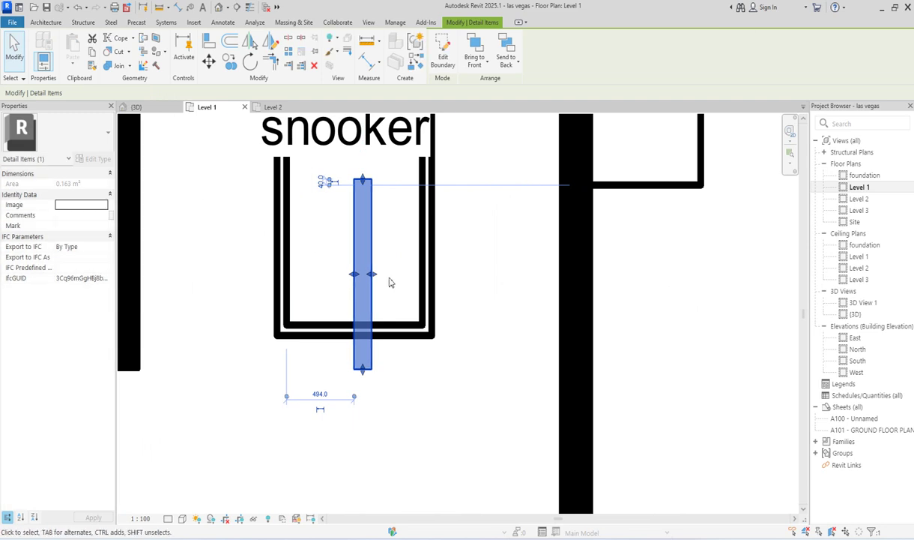
- Override the cue masking region's graphics by element in this view, setting the projection line weight to 5
right_click(368, 293)
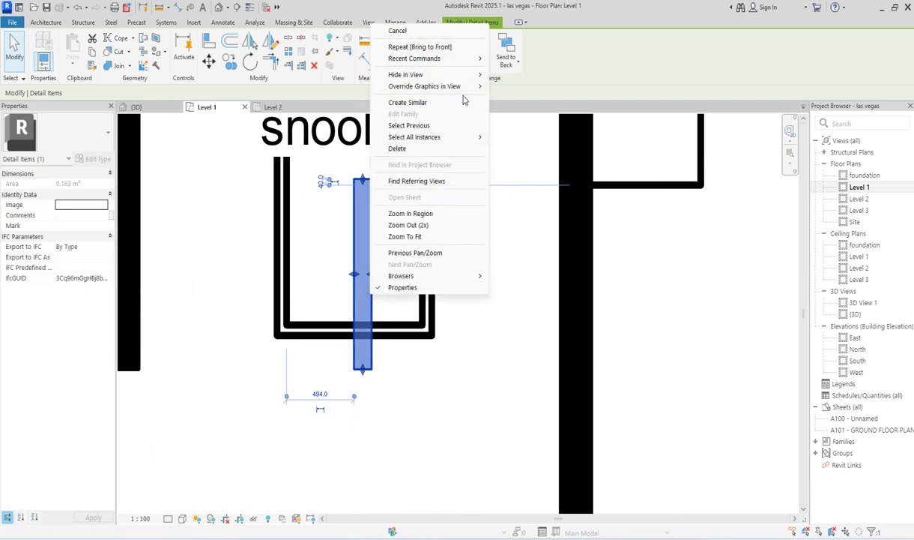
mouse_move(480, 92)
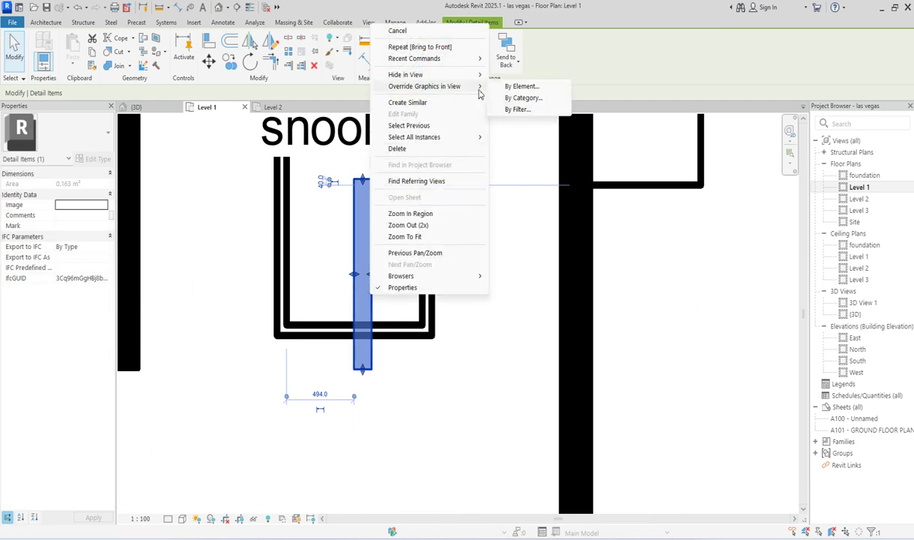
left_click(522, 87)
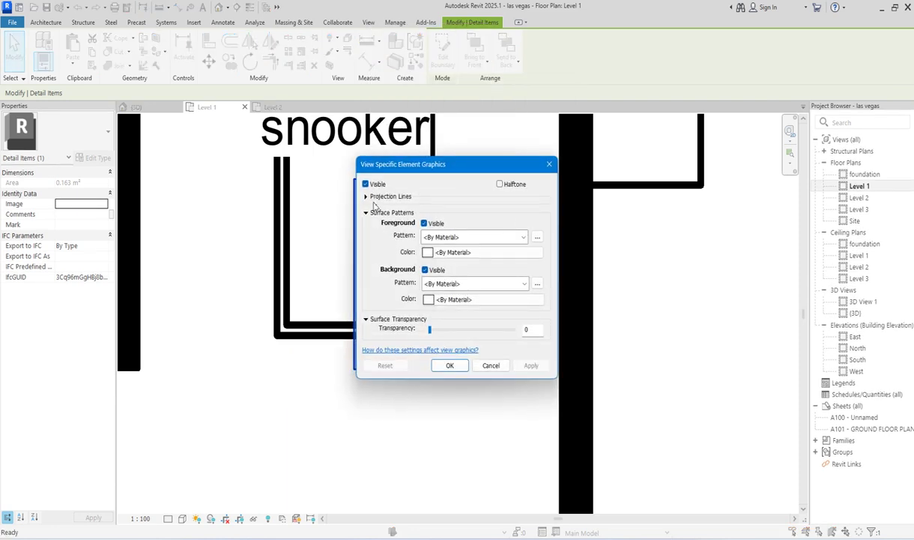
left_click(366, 197)
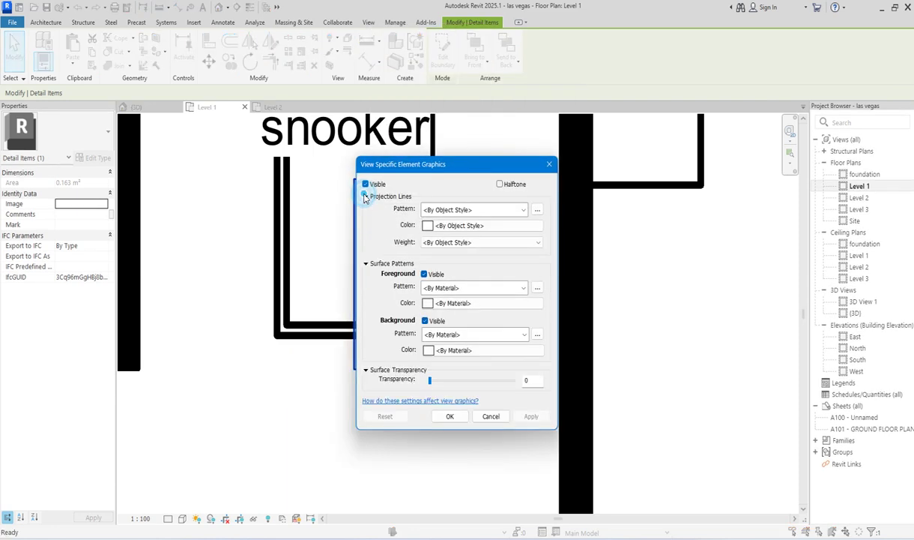
left_click(524, 211)
left_click(525, 211)
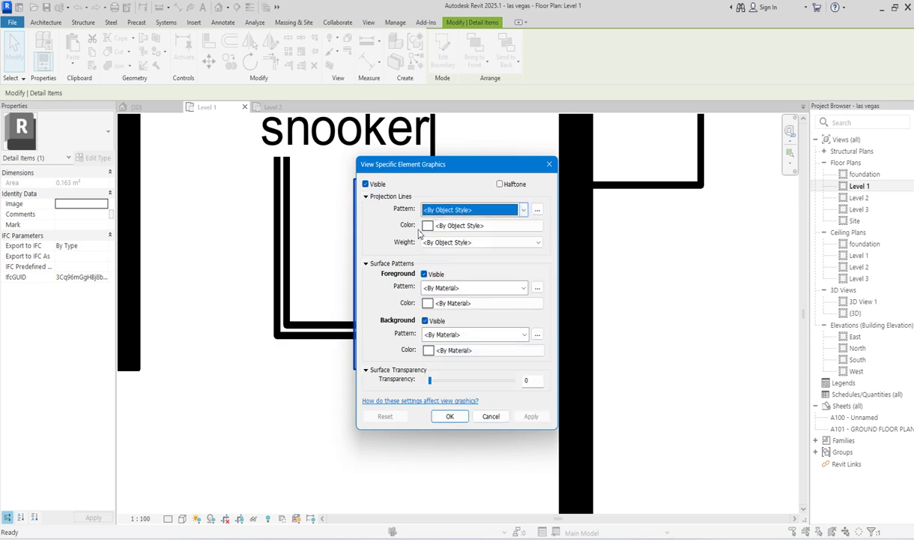
left_click(536, 242)
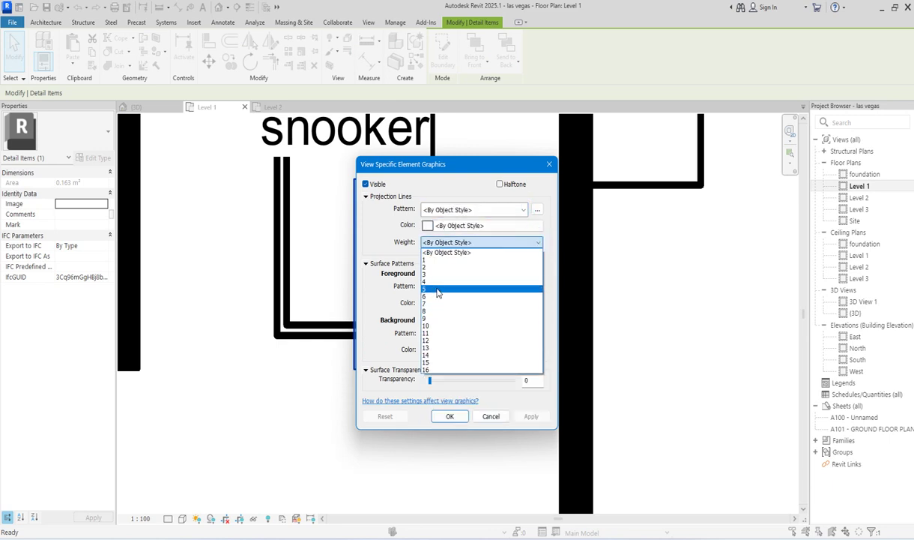
left_click(431, 289)
left_click(450, 416)
left_click(433, 421)
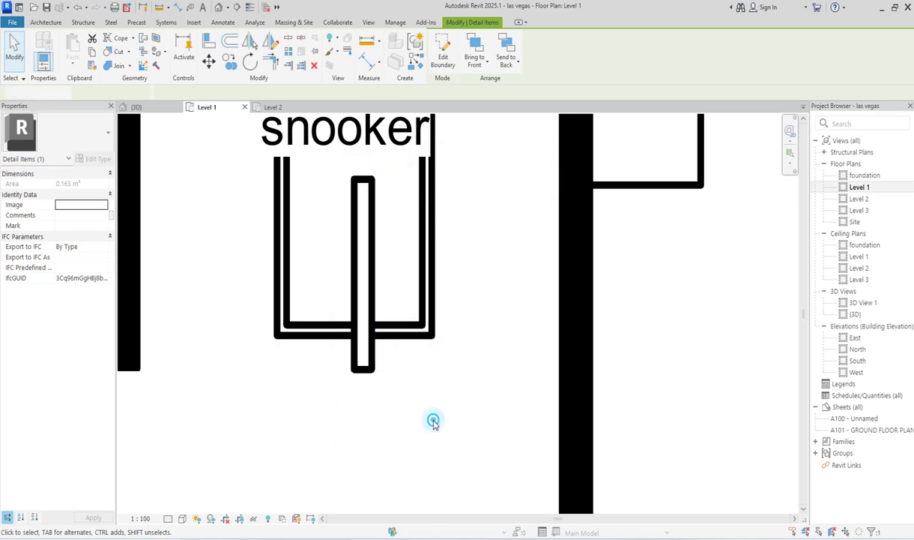
scroll(414, 323, "down", 5)
scroll(400, 391, "down", 4)
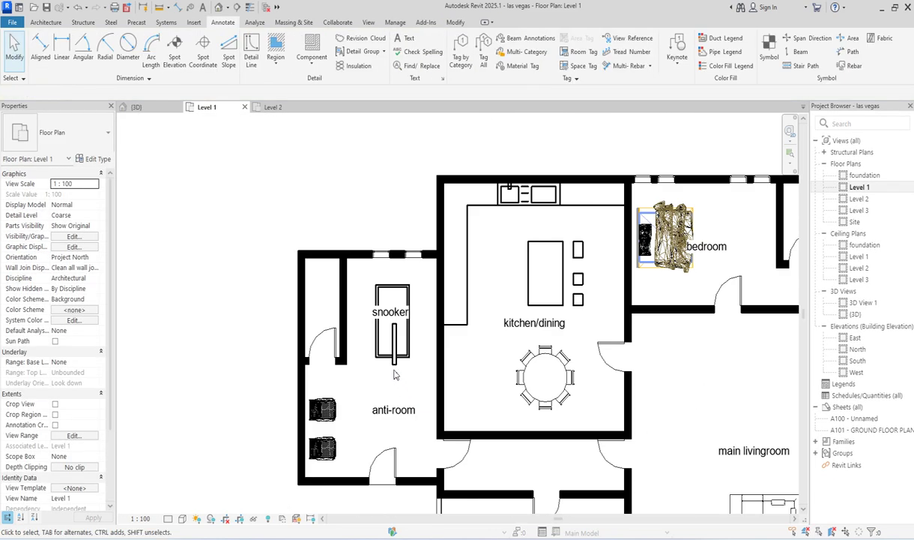
- Shift the masking region of the snooker cue slightly downward over the snooker table
left_click(395, 370)
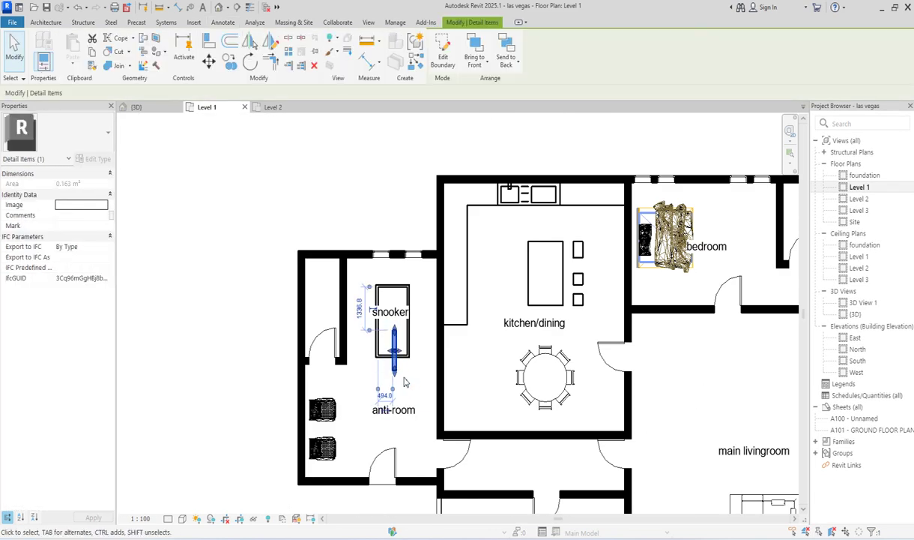
key("Escape")
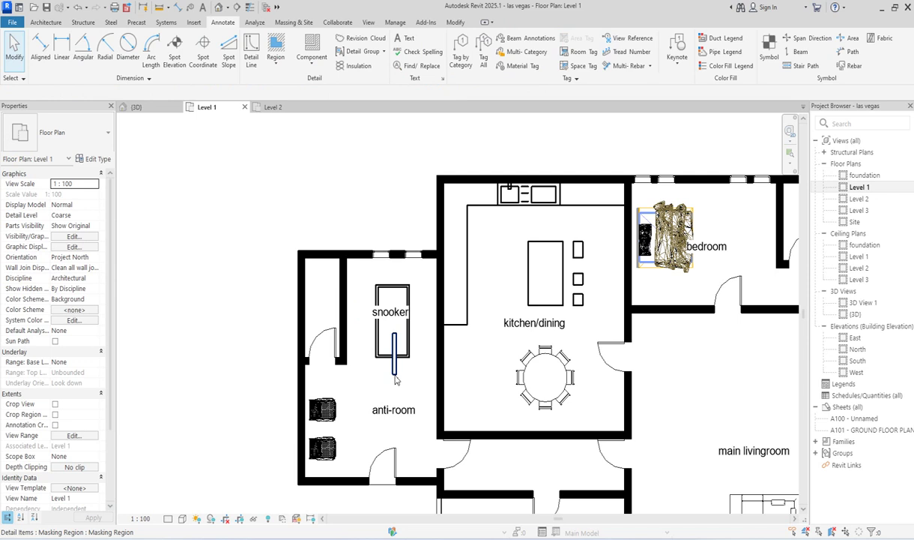
scroll(439, 393, "down", 4)
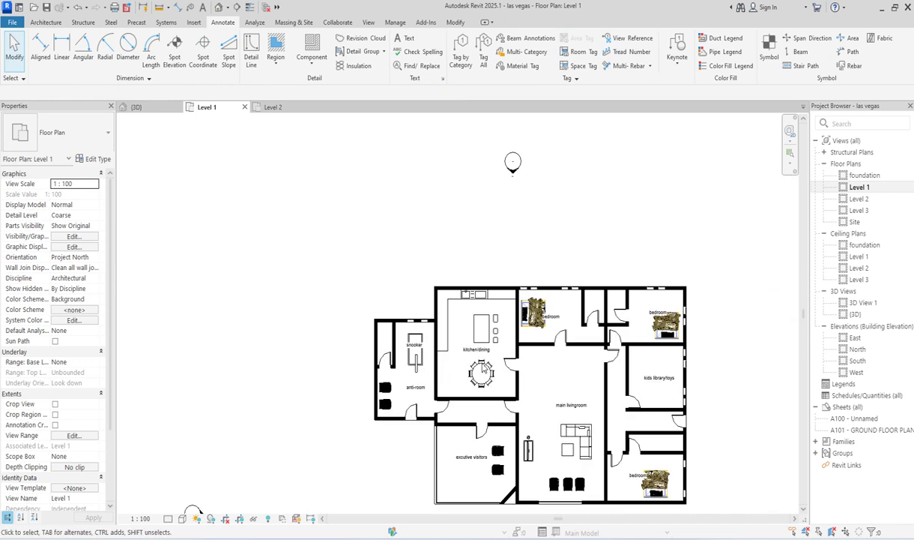
scroll(547, 338, "up", 3)
scroll(570, 375, "down", 3)
scroll(660, 390, "up", 2)
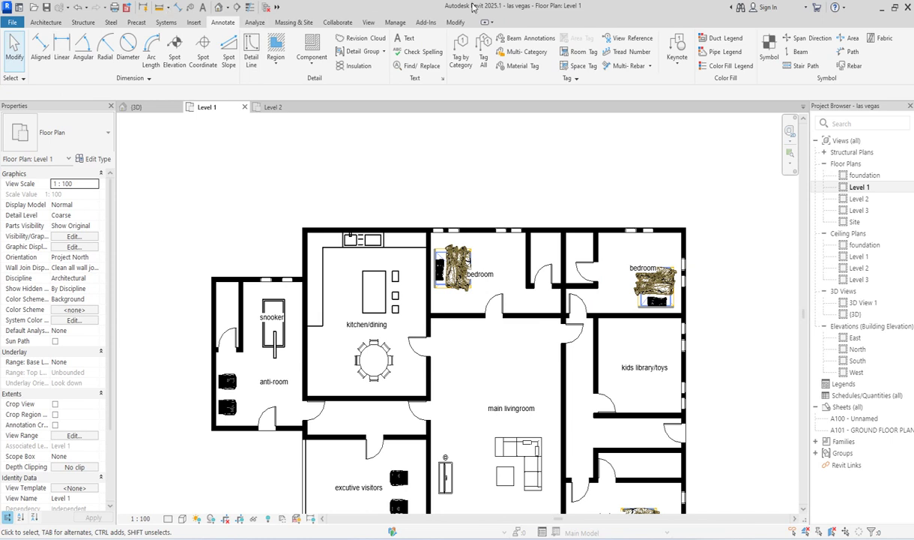
- Place a WC w Cistern (5) 540 x 360mm component against the outer wall of the upper-middle bedroom's toilet
left_click(45, 23)
left_click(116, 45)
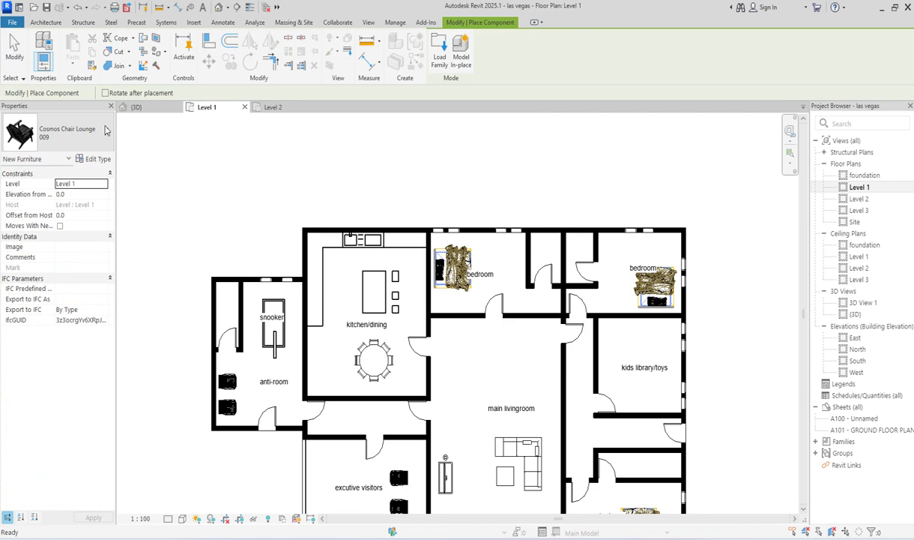
left_click(98, 150)
scroll(105, 300, "down", 15)
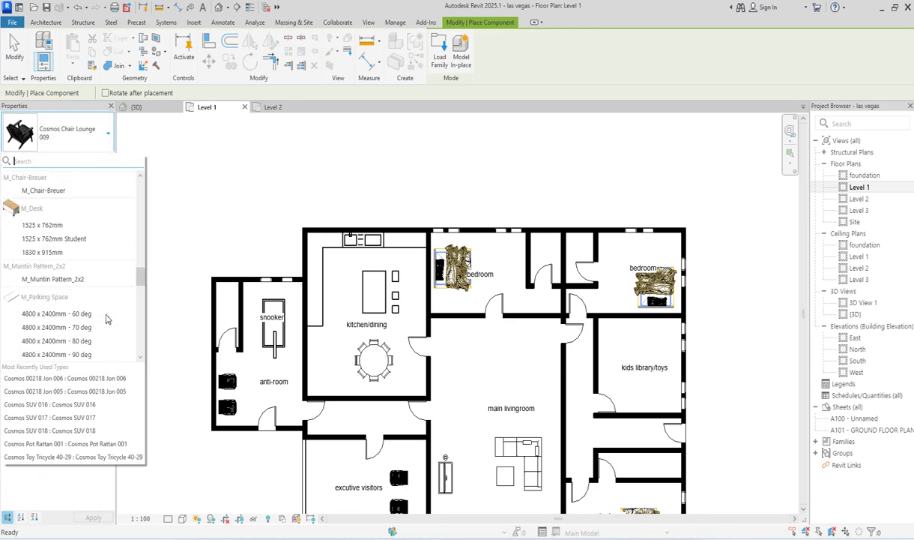
scroll(109, 319, "down", 5)
left_click(39, 348)
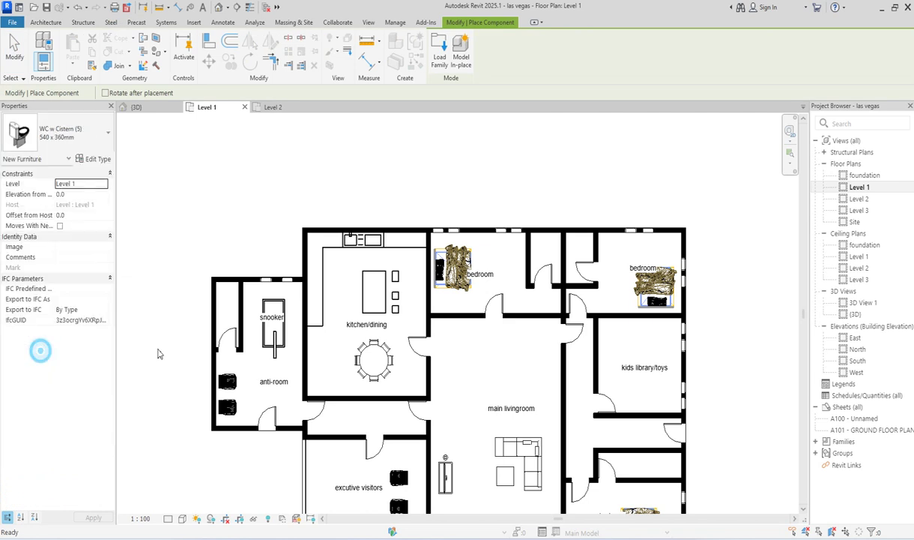
scroll(557, 239, "up", 3)
left_click(580, 232)
scroll(570, 253, "down", 3)
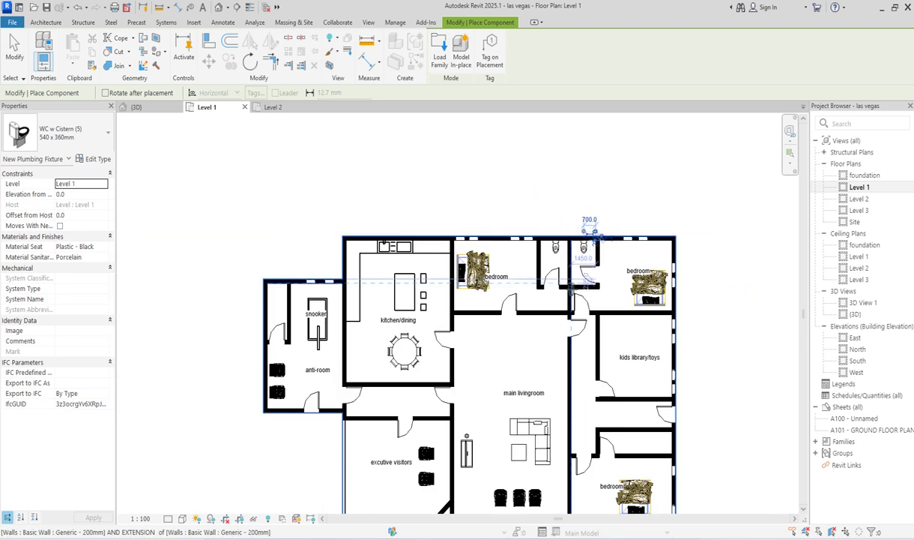
- Place the same WC in the toilets of the upper-right and lower-right bedrooms and finish placing components
left_click(592, 234)
scroll(599, 247, "down", 2)
scroll(656, 382, "up", 4)
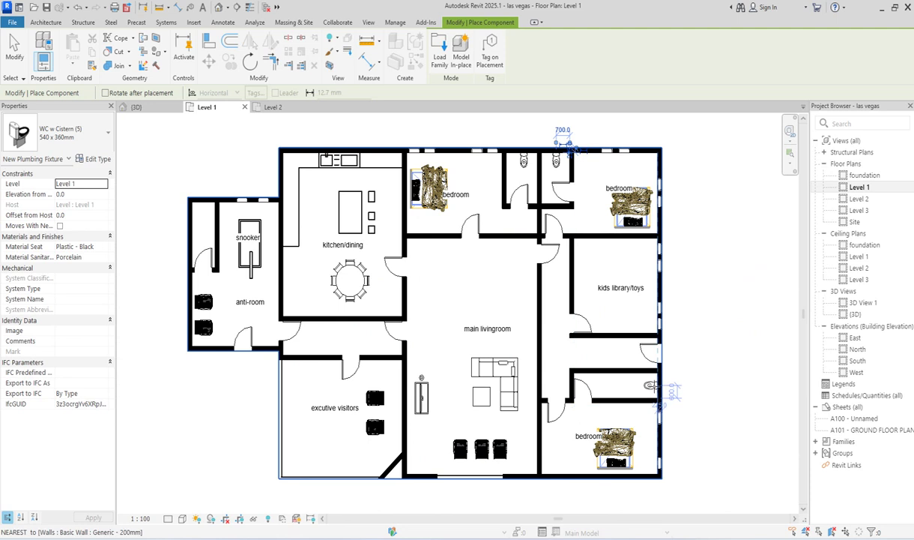
left_click(653, 386)
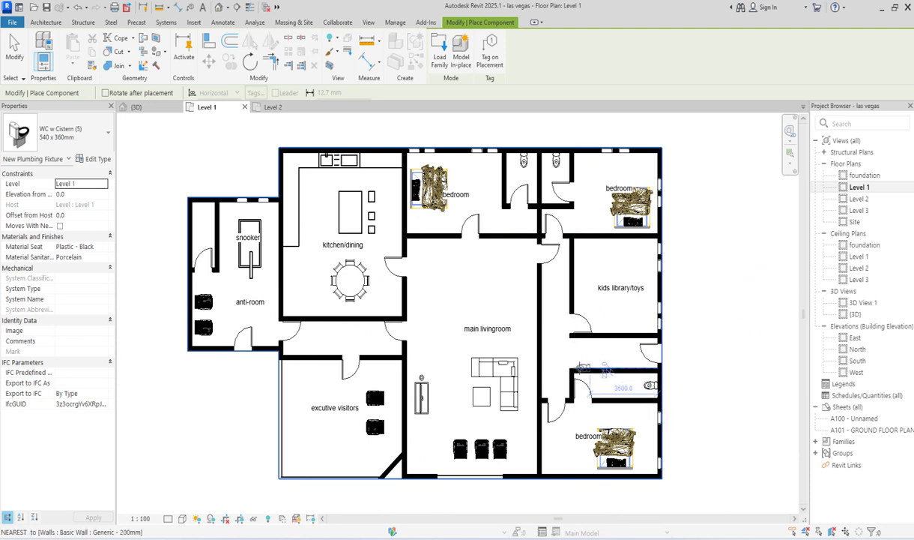
key("Escape")
key("Escape")
scroll(443, 302, "down", 2)
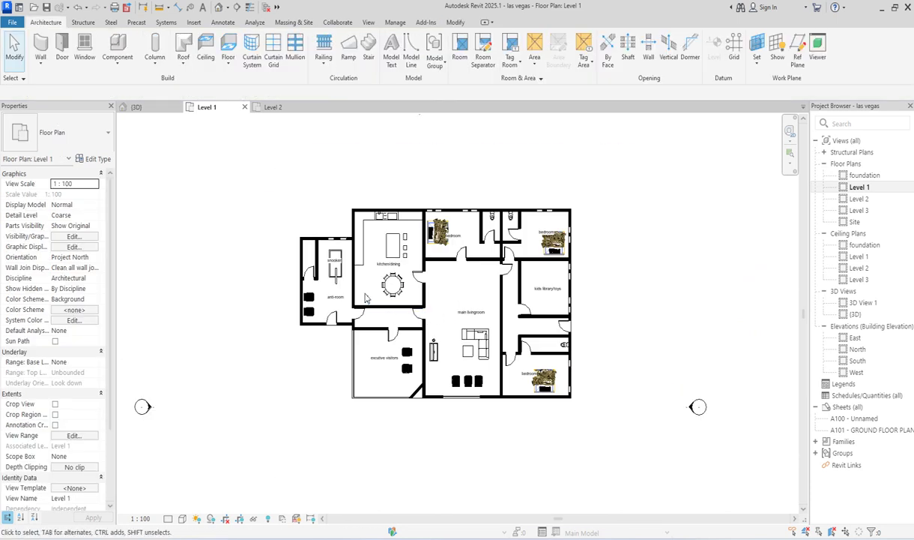
- Align the doors of the two upper toilets flush with their adjacent walls and flip the hand of the upper-right toilet's door
scroll(465, 311, "up", 2)
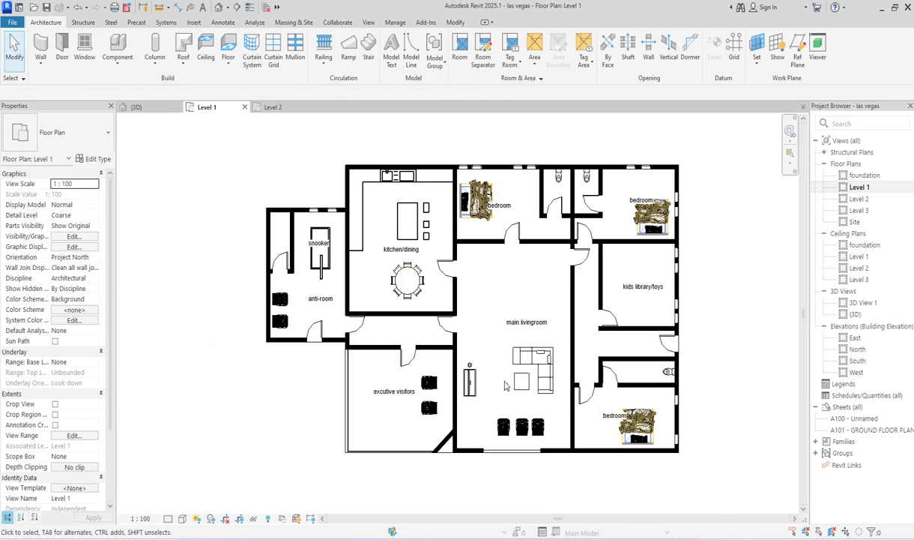
scroll(555, 221, "up", 2)
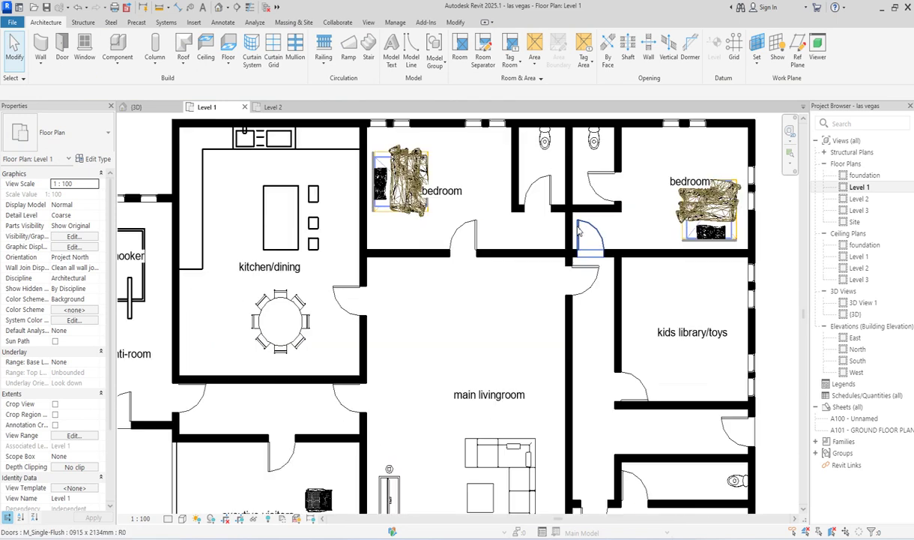
left_click(455, 22)
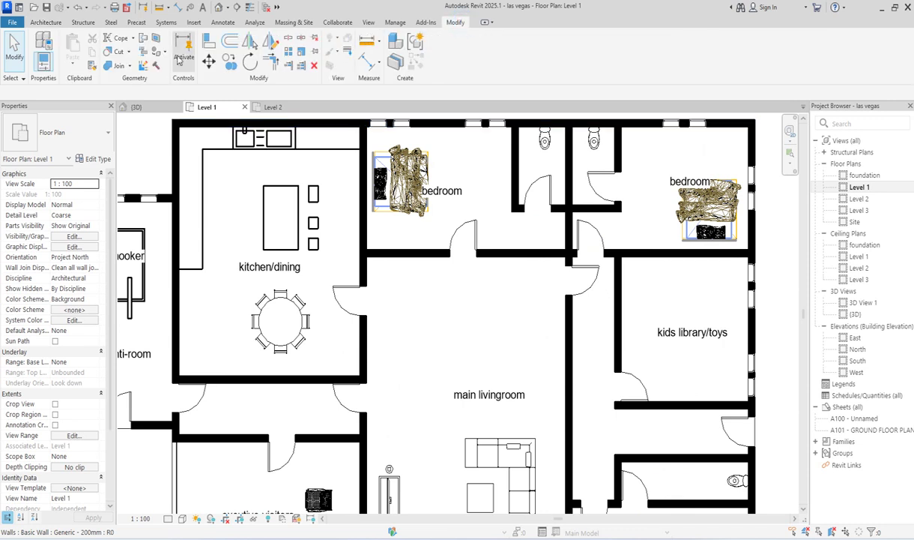
left_click(204, 41)
left_click(566, 186)
left_click(554, 201)
scroll(621, 197, "up", 2)
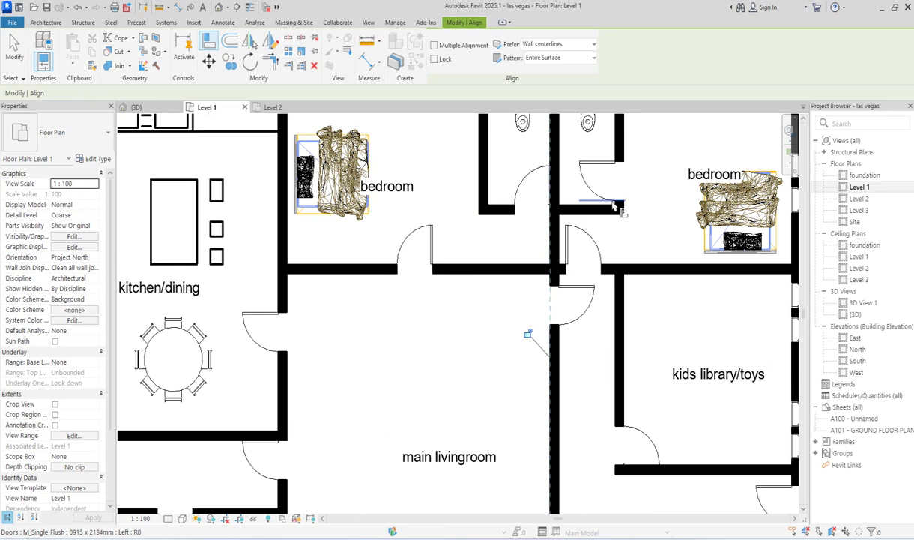
scroll(606, 202, "down", 3)
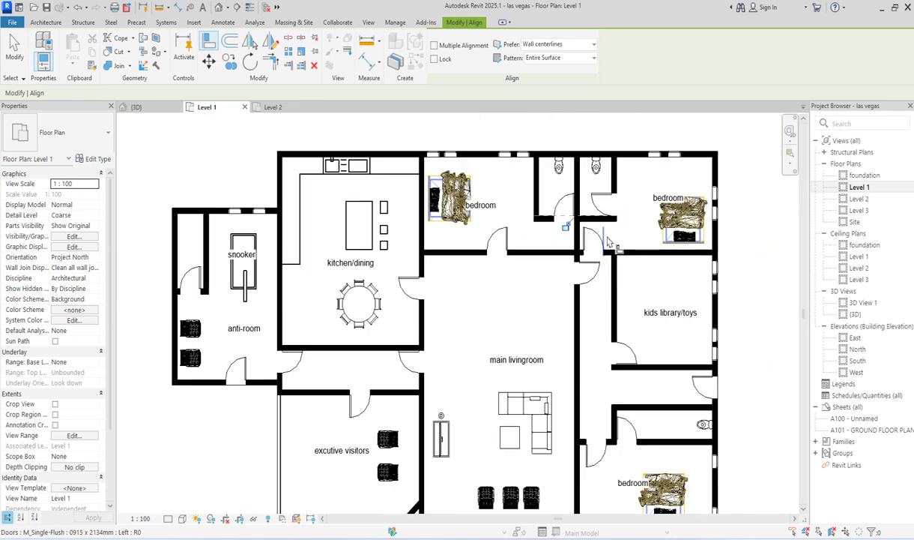
key("Escape")
left_click(602, 202)
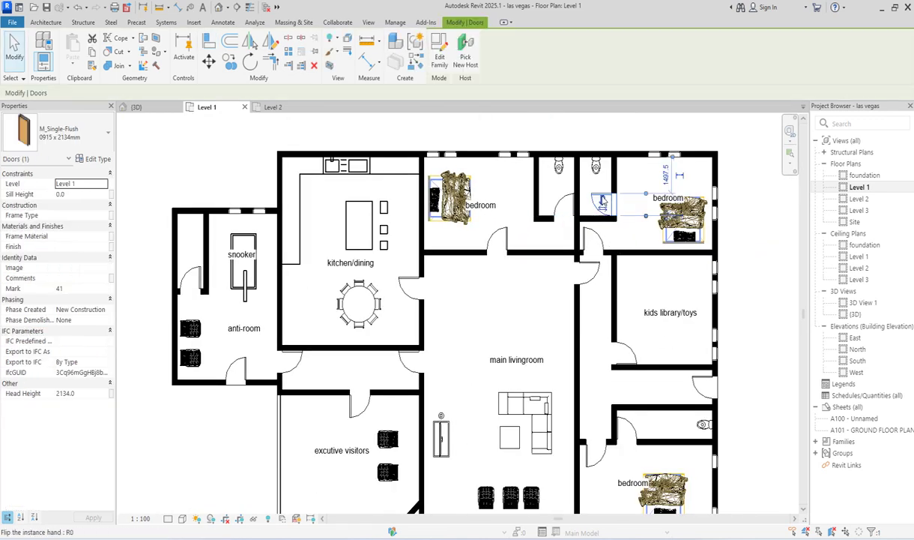
left_click(602, 200)
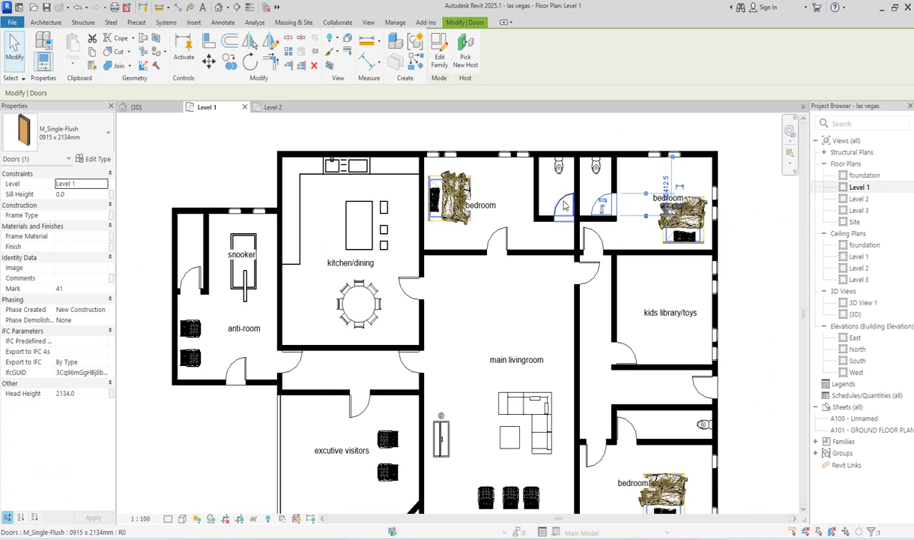
- Select all four toilet doors, including the anti-room one, and duplicate their type as "toilet door"
left_click(566, 206, "ctrl")
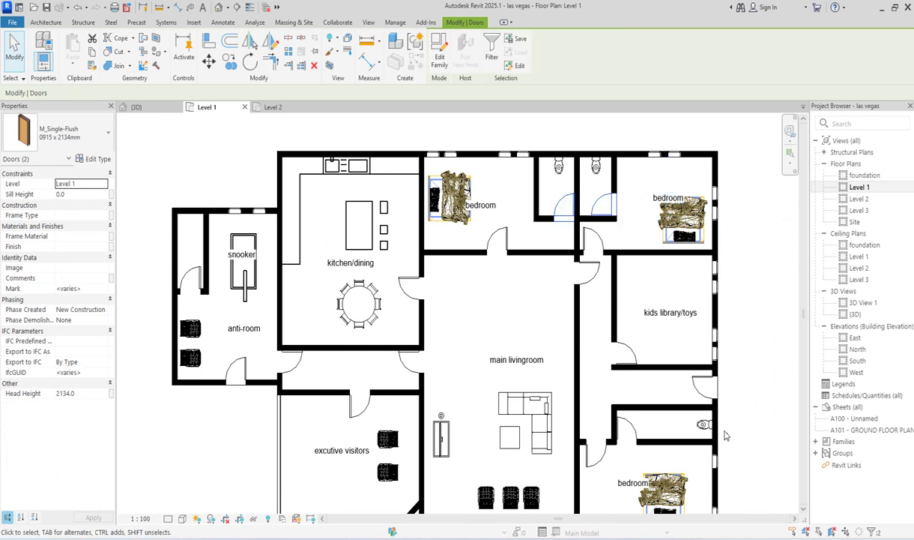
left_click(630, 428, "ctrl")
left_click(192, 273, "ctrl")
scroll(519, 285, "down", 2)
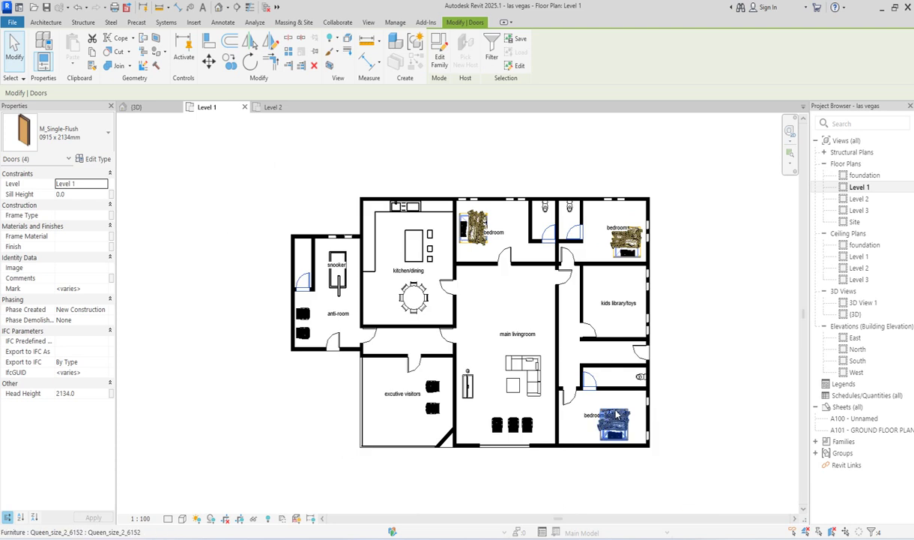
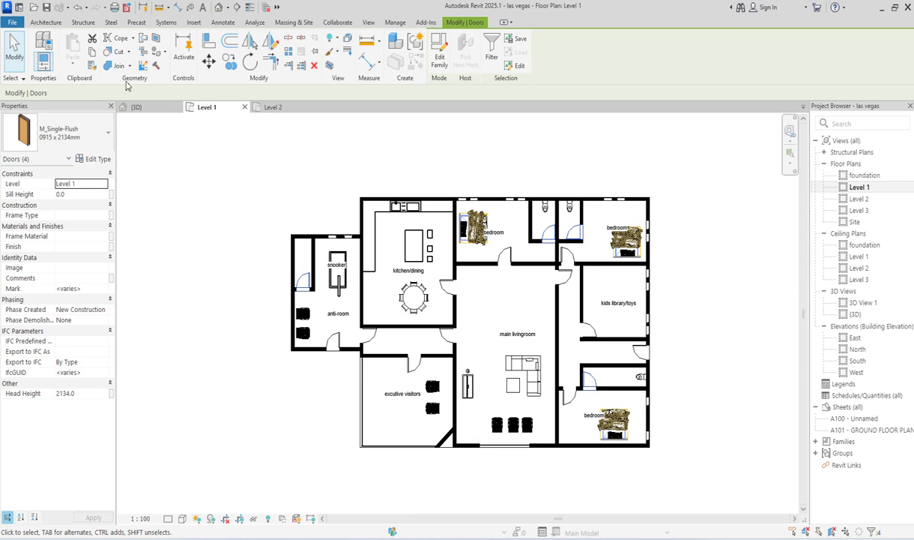
left_click(97, 160)
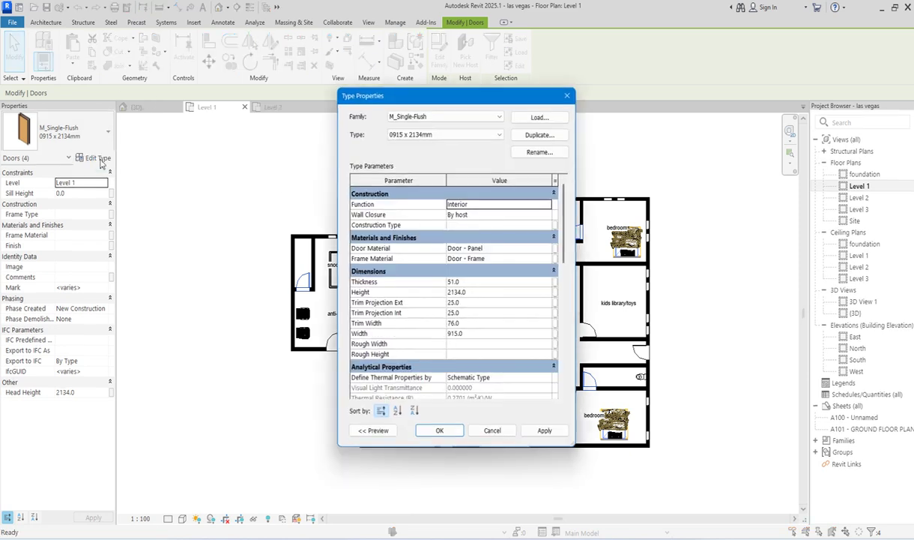
left_click(542, 134)
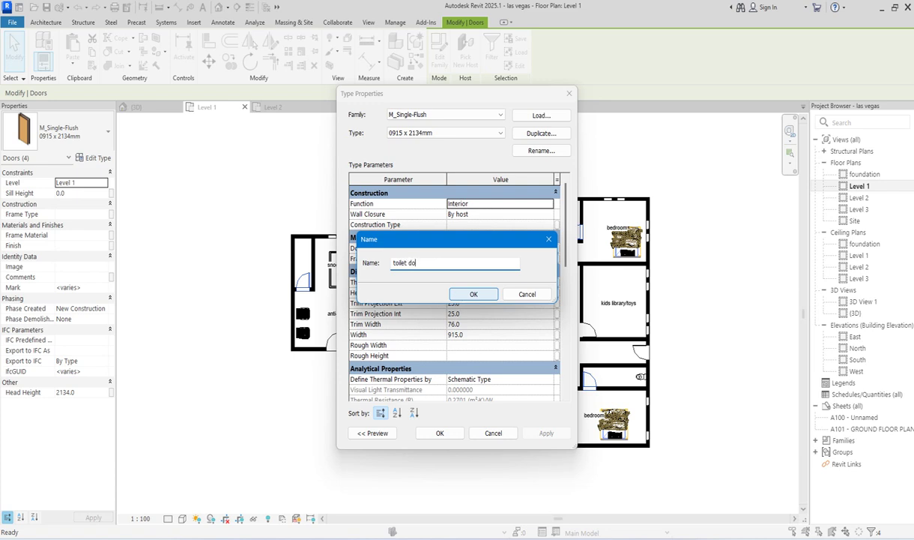
left_click(468, 295)
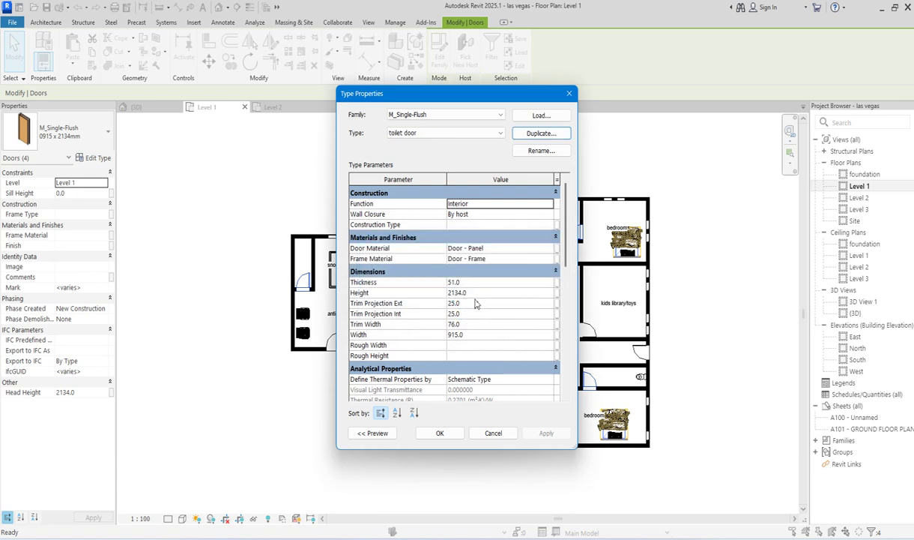
- Set the toilet door type's width to 750 mm, edit its height, and apply the new type to the selected doors
left_click(469, 335)
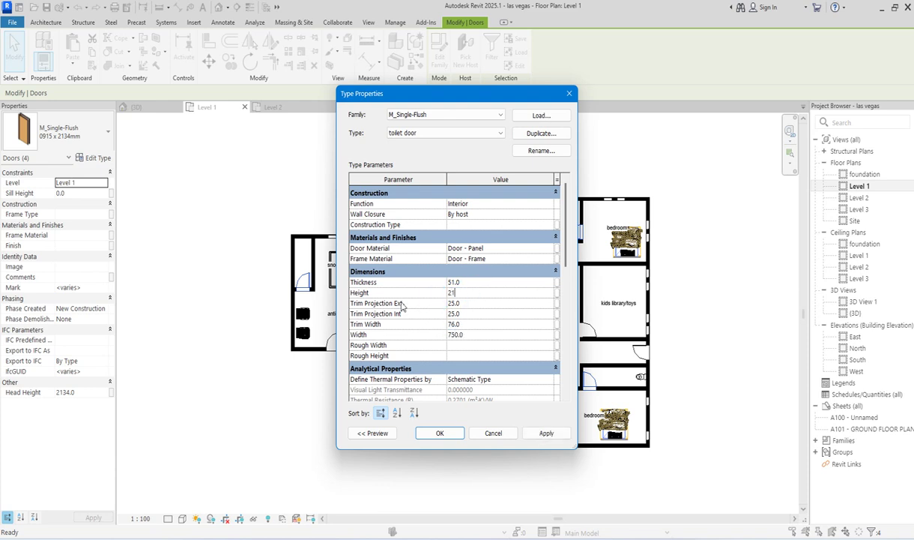
left_click(441, 433)
scroll(487, 314, "up", 2)
left_click(530, 288)
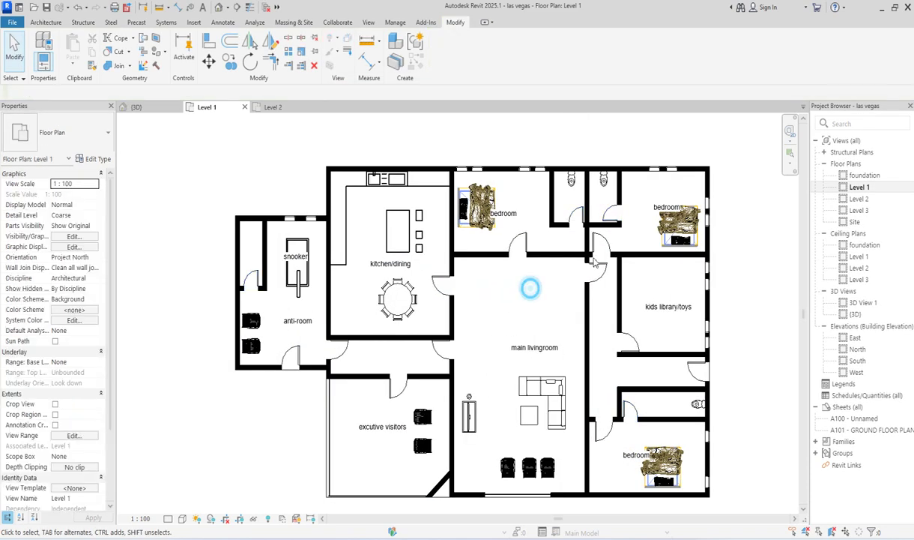
- Align the resized doors of the two upper toilets flush with their adjacent wall faces
scroll(621, 204, "up", 2)
left_click(209, 45)
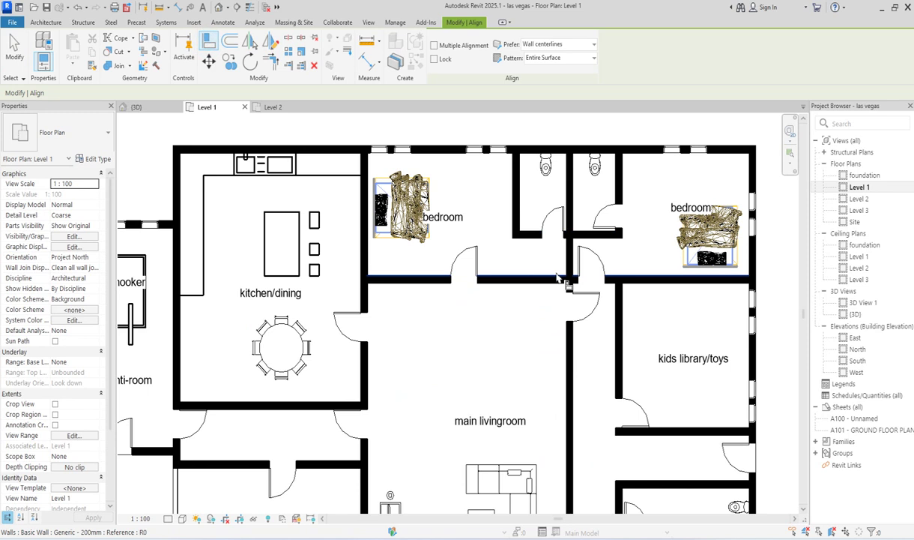
scroll(574, 232, "up", 1)
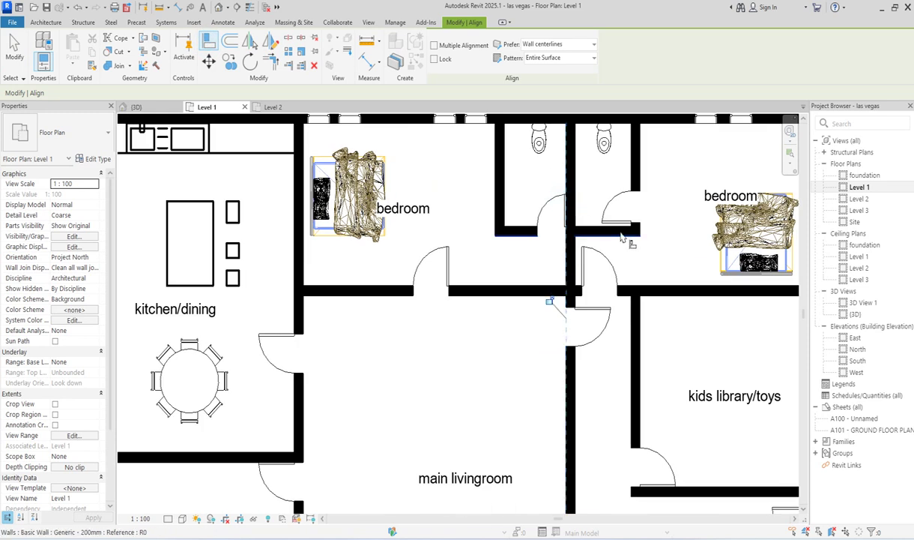
left_click(592, 229)
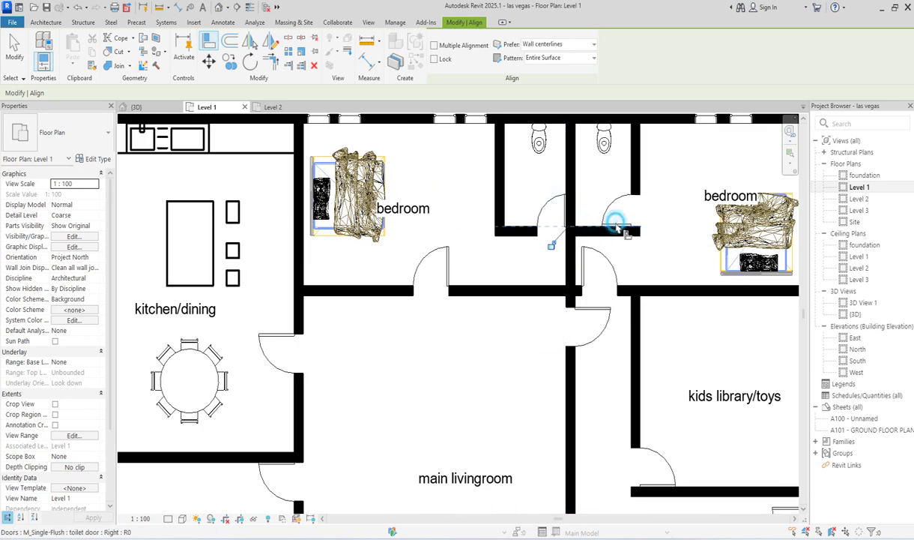
- Align the toilet door beside the anti-room with the face of the wall next to the snooker area
scroll(570, 232, "down", 4)
scroll(367, 290, "up", 4)
scroll(220, 291, "down", 1)
scroll(220, 291, "up", 2)
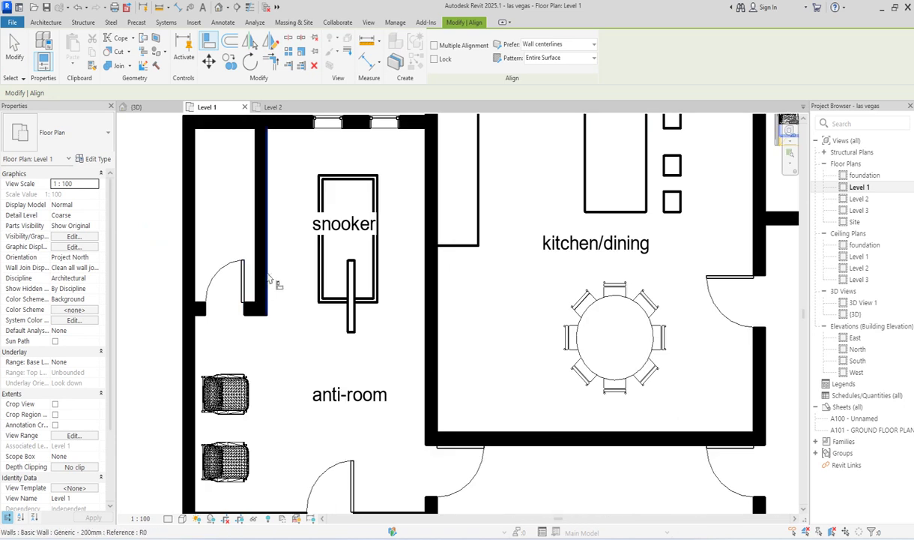
left_click(245, 289)
scroll(248, 291, "down", 3)
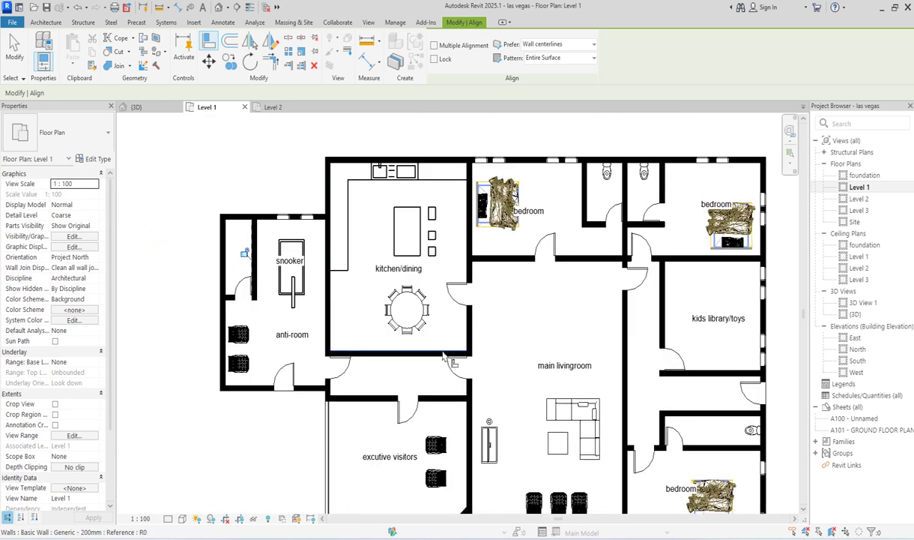
- Place an M_Shower Stall-2D fixture inside the toilet next to the lower bedroom, against its lower wall between the door and WC
scroll(517, 345, "down", 3)
scroll(603, 390, "up", 4)
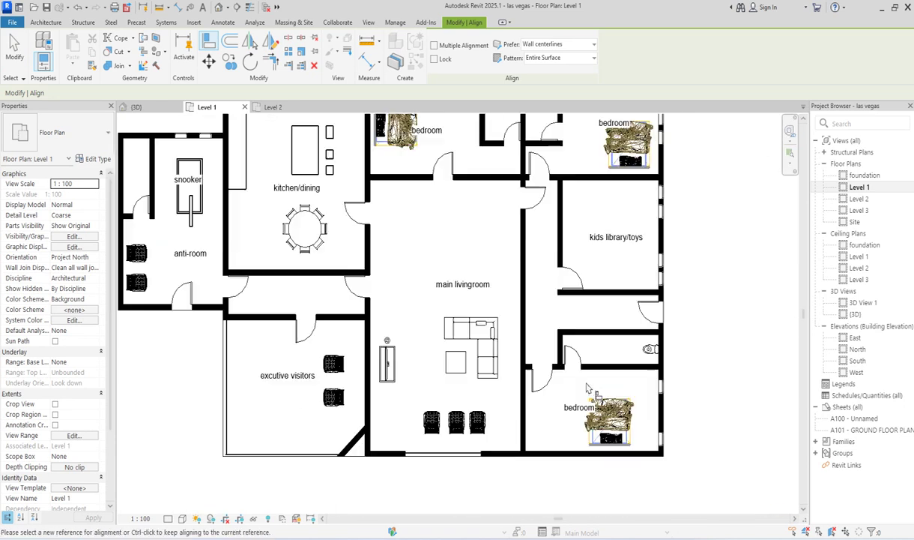
scroll(605, 385, "down", 1)
scroll(537, 327, "down", 2)
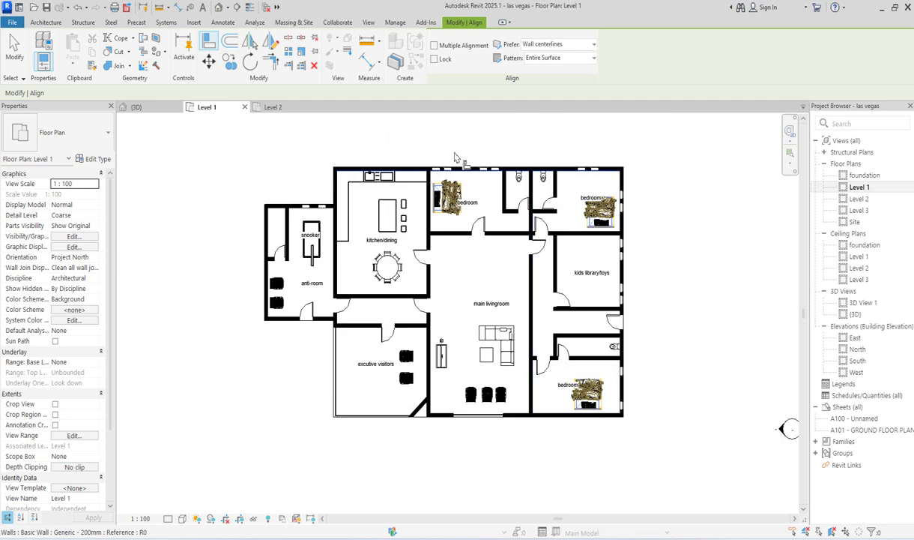
left_click(48, 22)
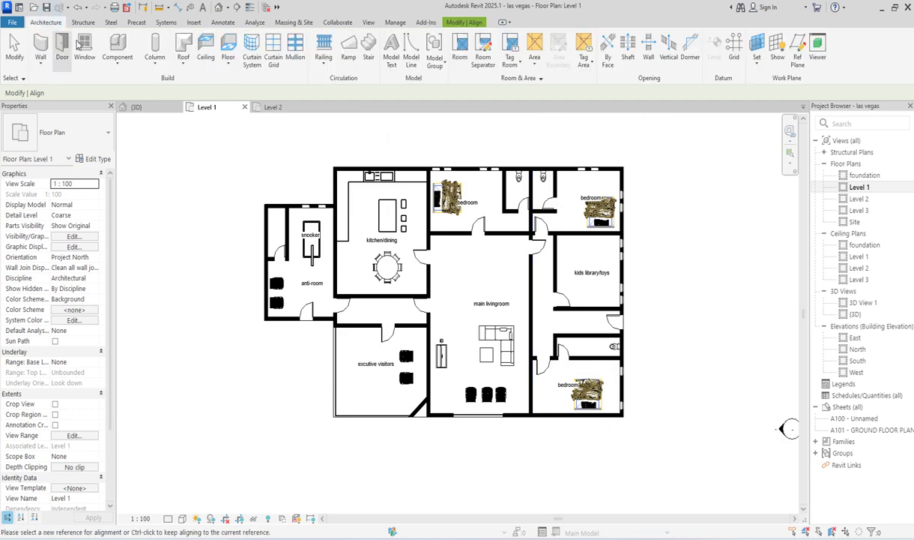
left_click(108, 46)
left_click(89, 136)
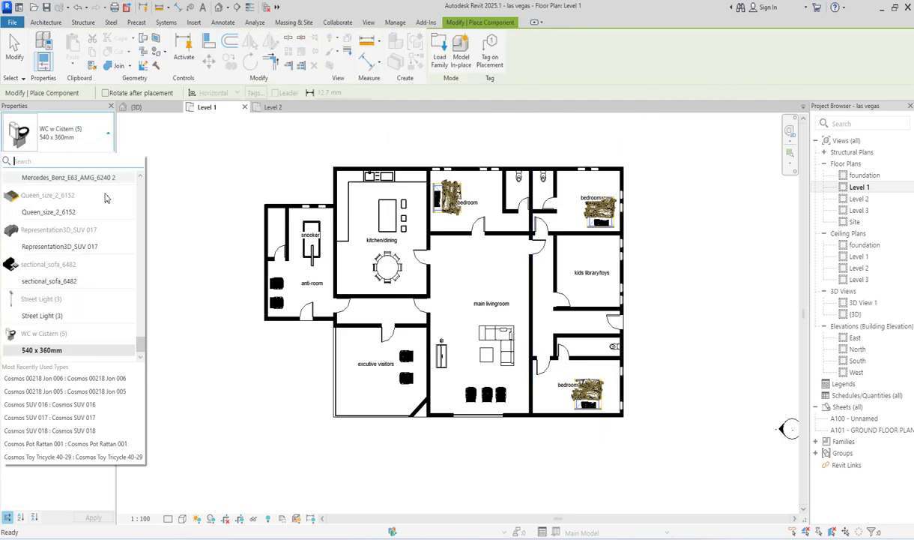
scroll(112, 311, "down", 4)
scroll(82, 270, "up", 1)
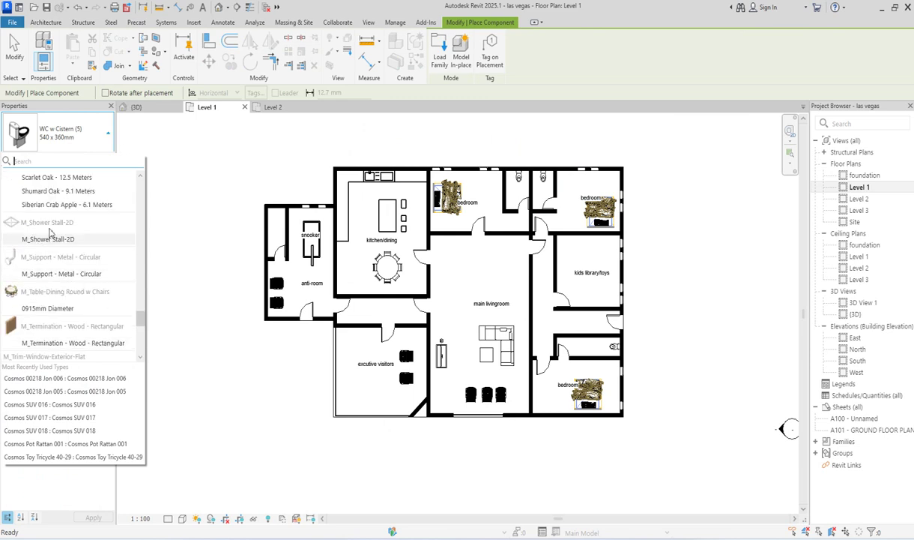
left_click(47, 238)
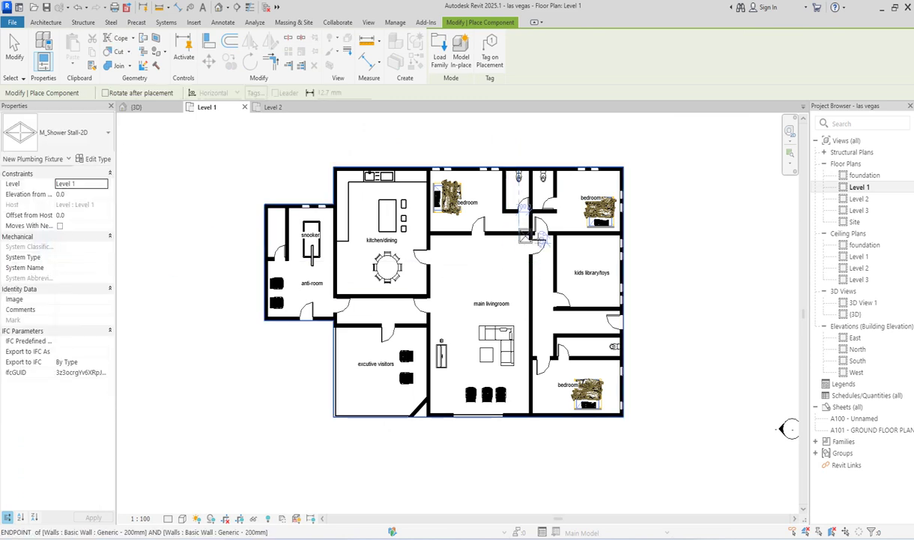
scroll(525, 239, "up", 2)
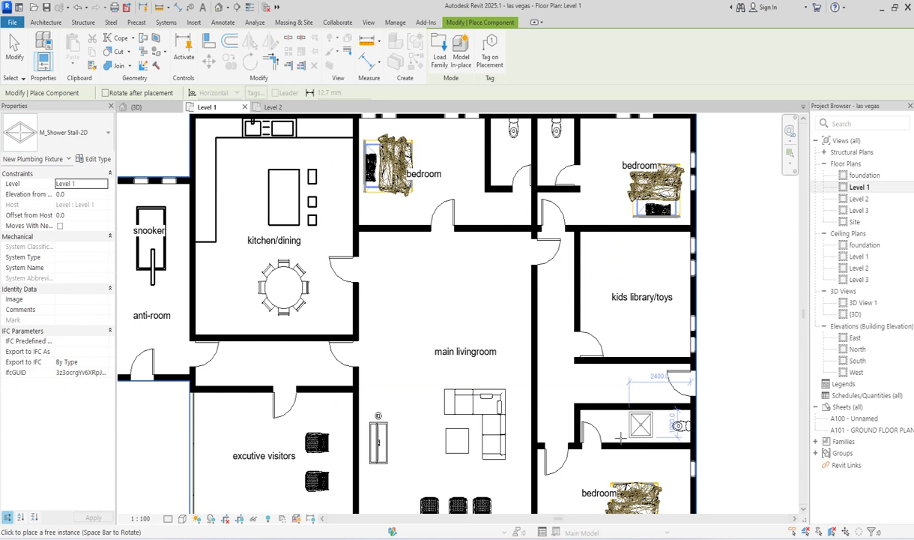
scroll(615, 442, "up", 2)
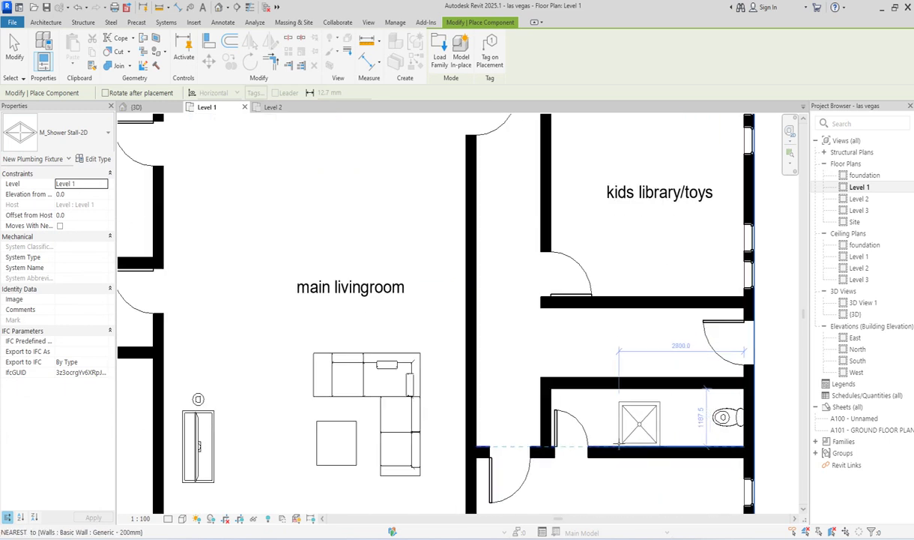
left_click(614, 444)
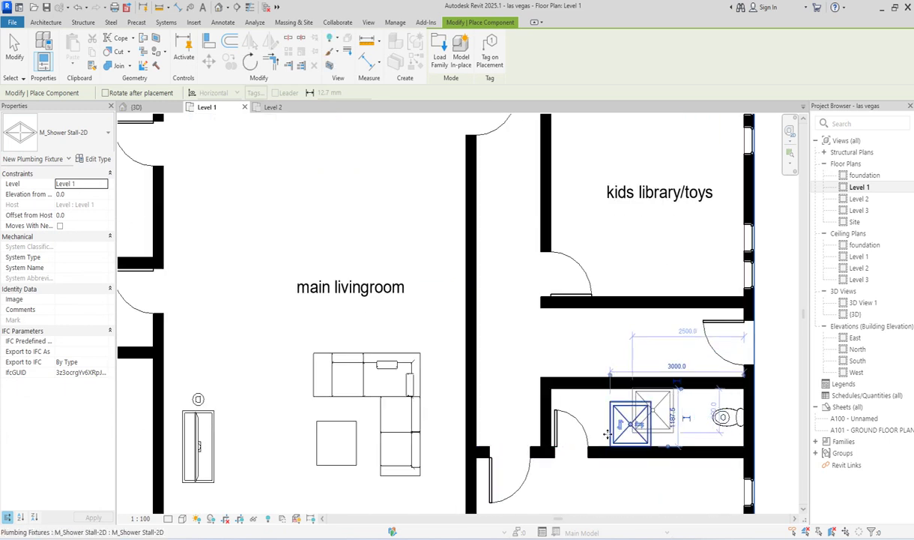
- Place a shower stall in each of the two upper toilets, in the corner beside the toilet door
scroll(613, 443, "down", 3)
scroll(632, 330, "down", 3)
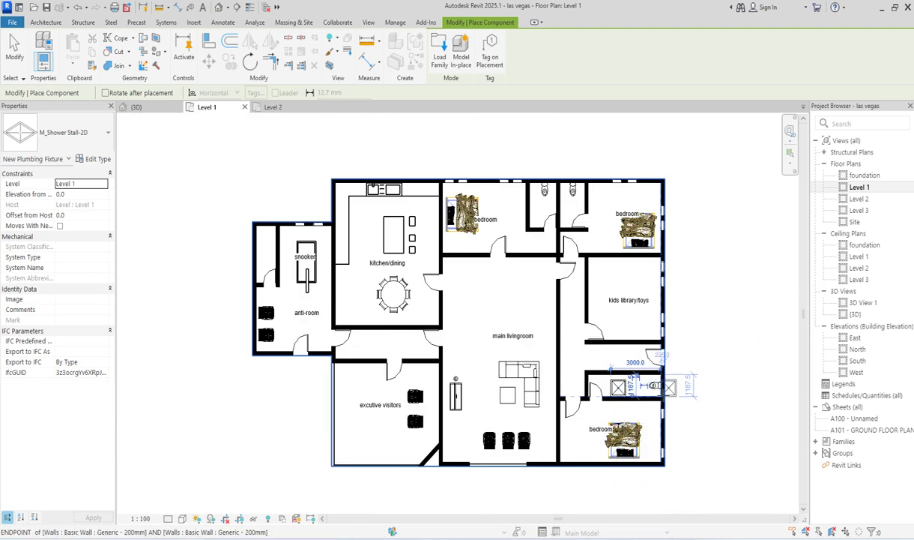
scroll(454, 314, "down", 1)
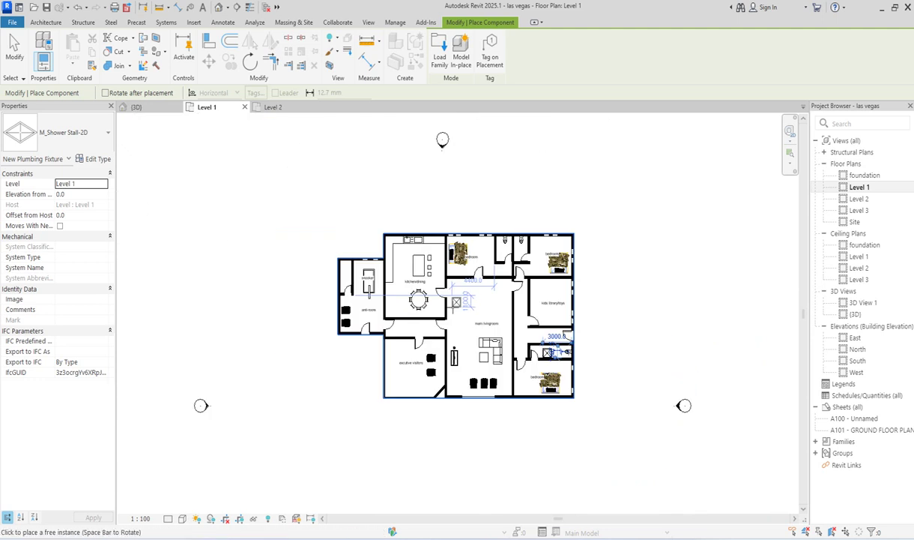
scroll(481, 278, "up", 4)
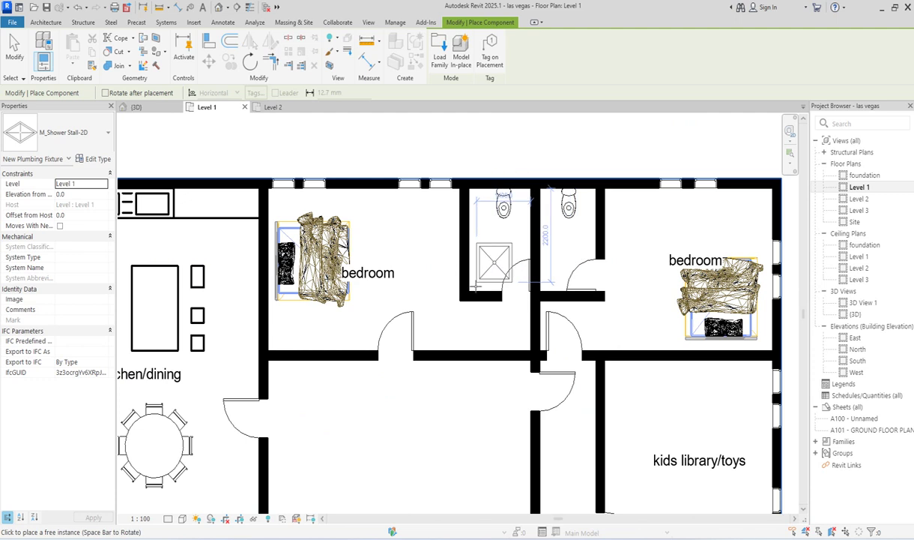
left_click(468, 285)
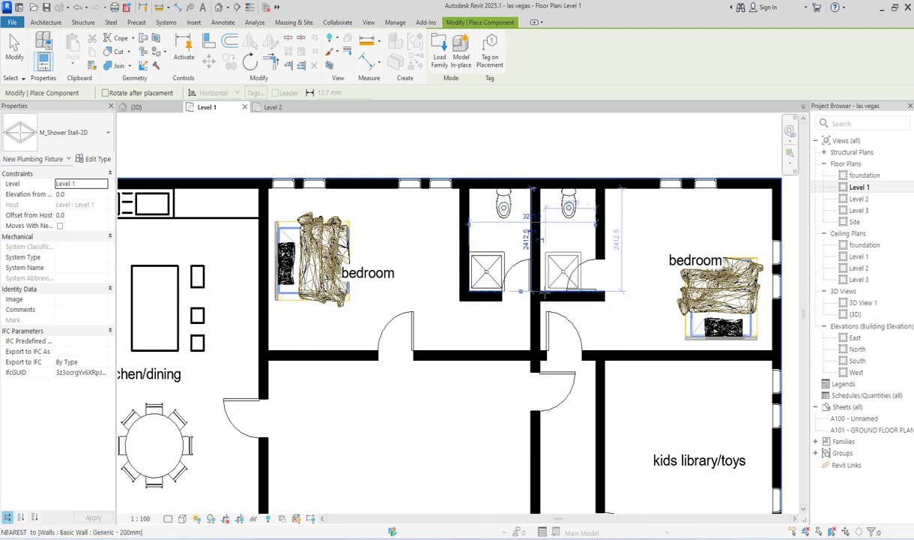
left_click(541, 288)
scroll(596, 258, "down", 3)
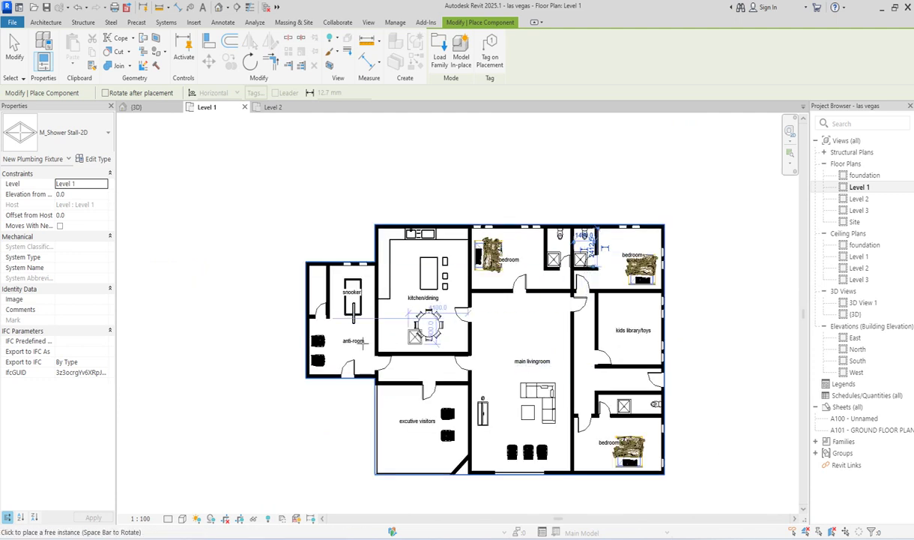
scroll(341, 300, "up", 4)
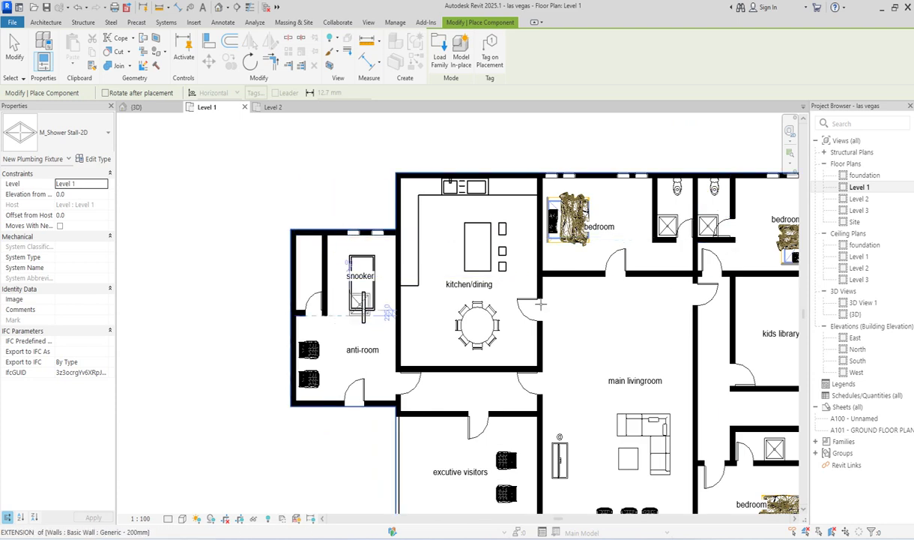
key("Escape")
key("Escape")
- Place another WC w Cistern (5), 540 x 360mm, against the upper wall of the toilet beside the snooker area
left_click(686, 197)
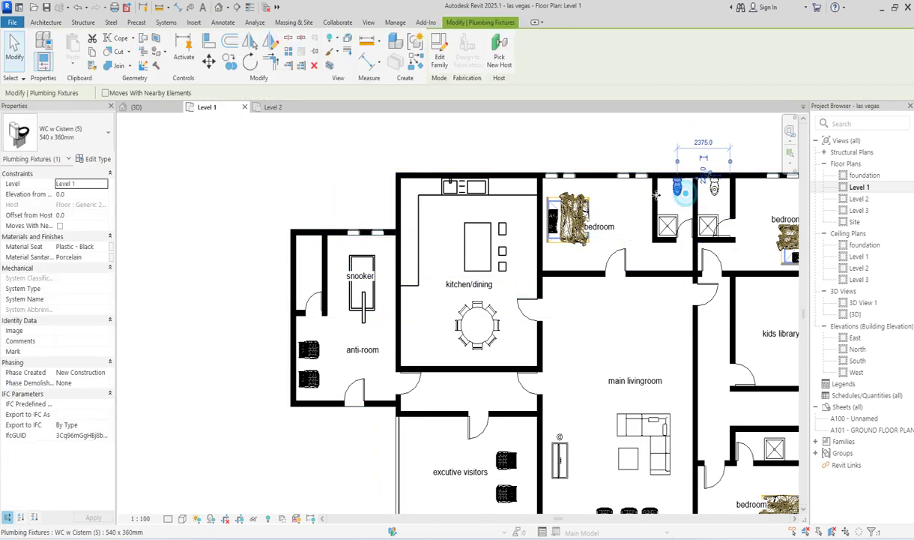
left_click(396, 61)
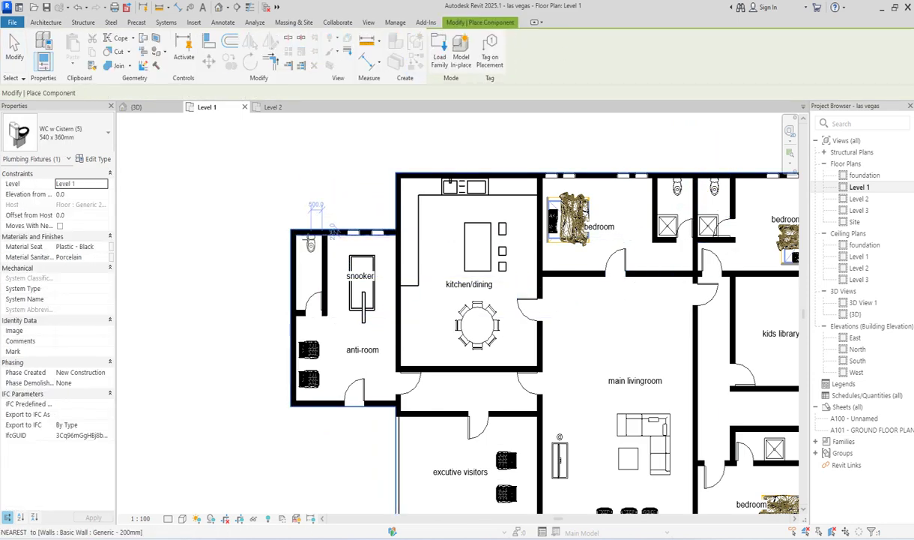
left_click(308, 239)
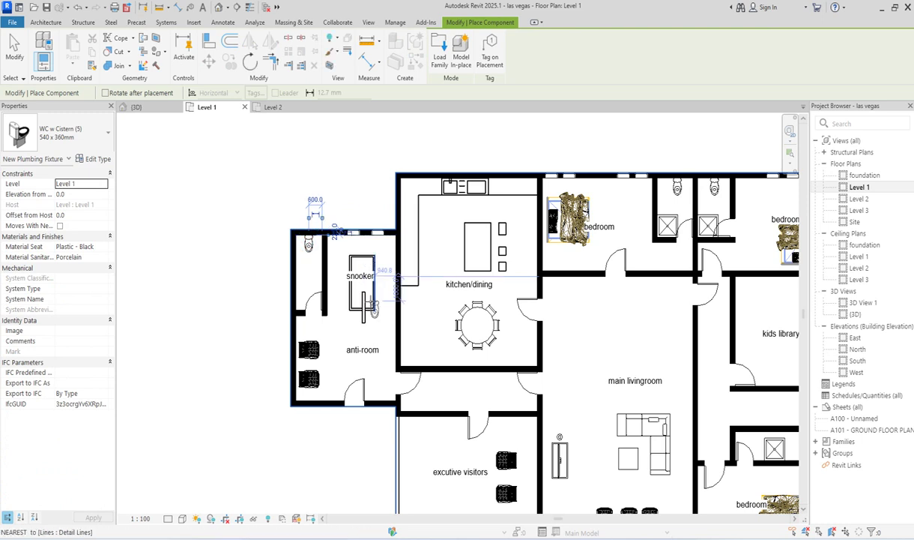
key("Escape")
key("Escape")
- Set the depth and width of the shower stall type to 800 mm
scroll(410, 318, "down", 5)
scroll(554, 255, "up", 3)
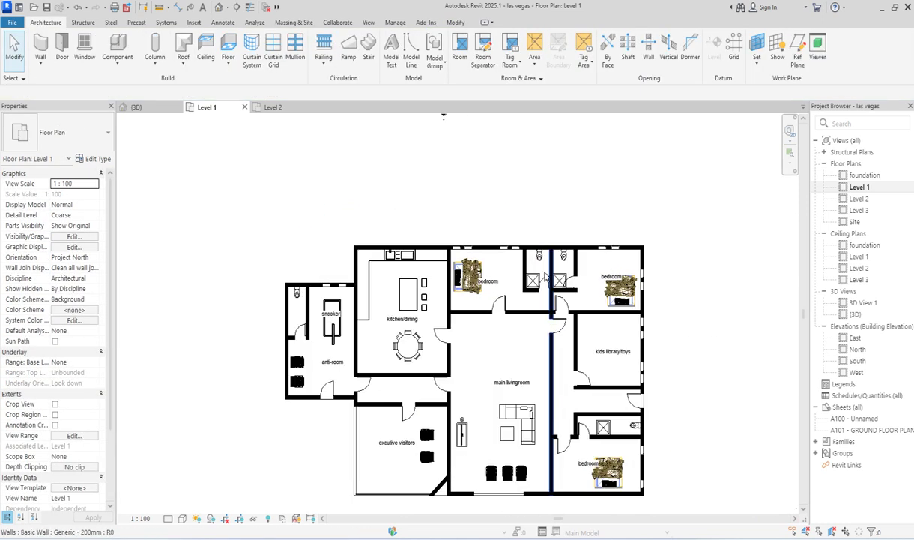
left_click(529, 282)
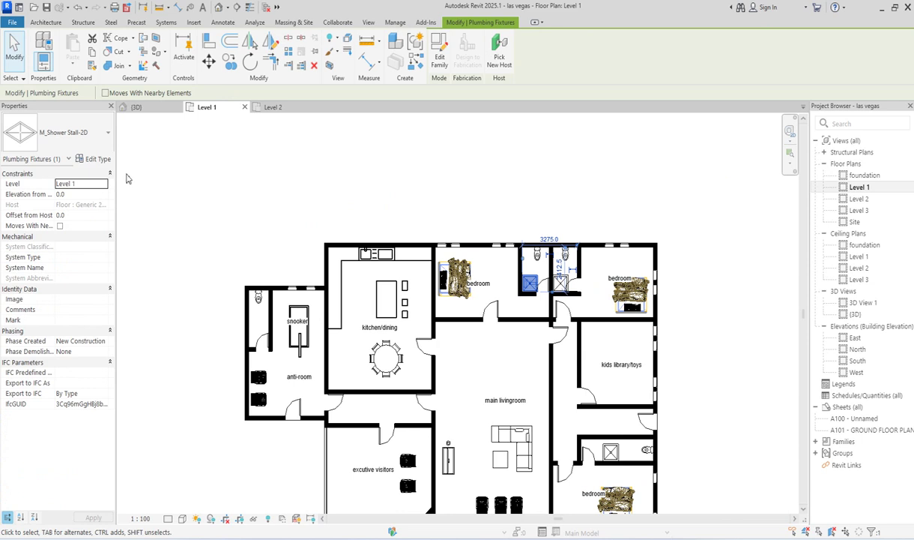
left_click(97, 159)
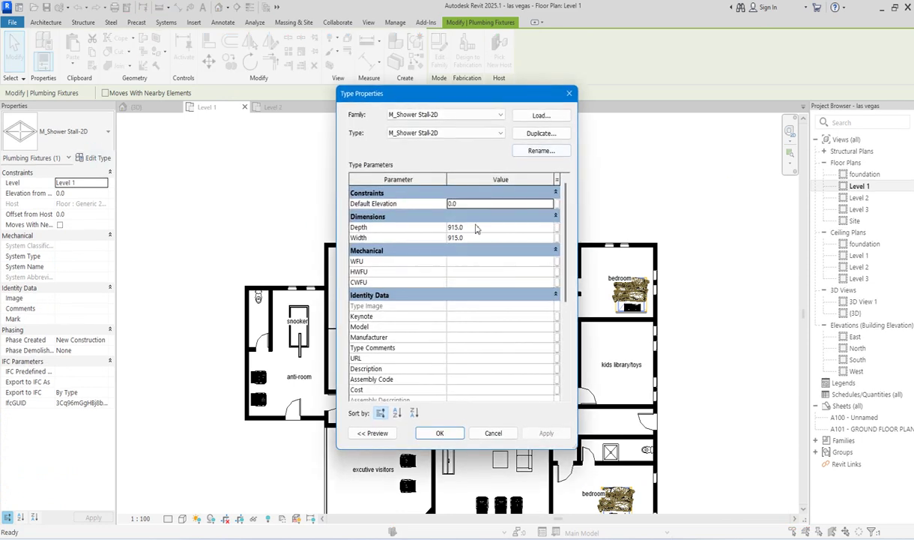
left_click(479, 229)
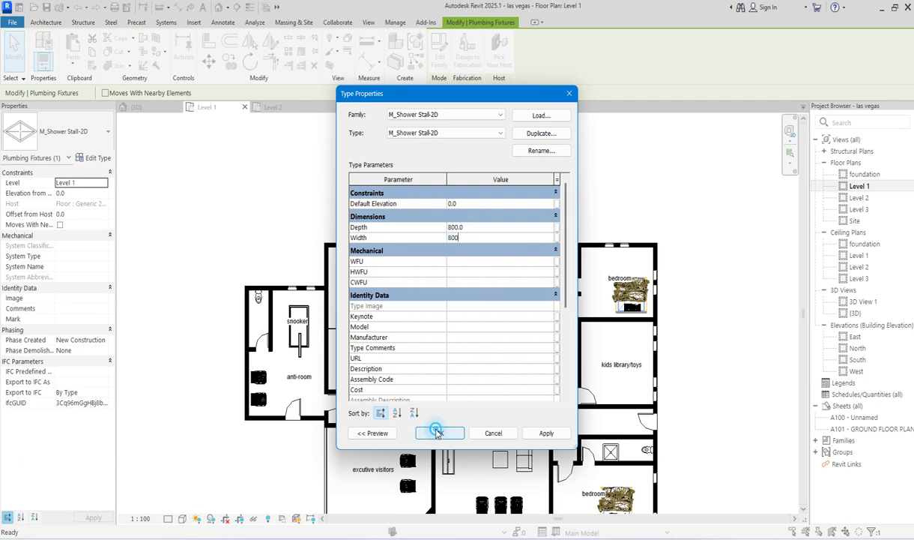
left_click(440, 433)
scroll(664, 302, "up", 5)
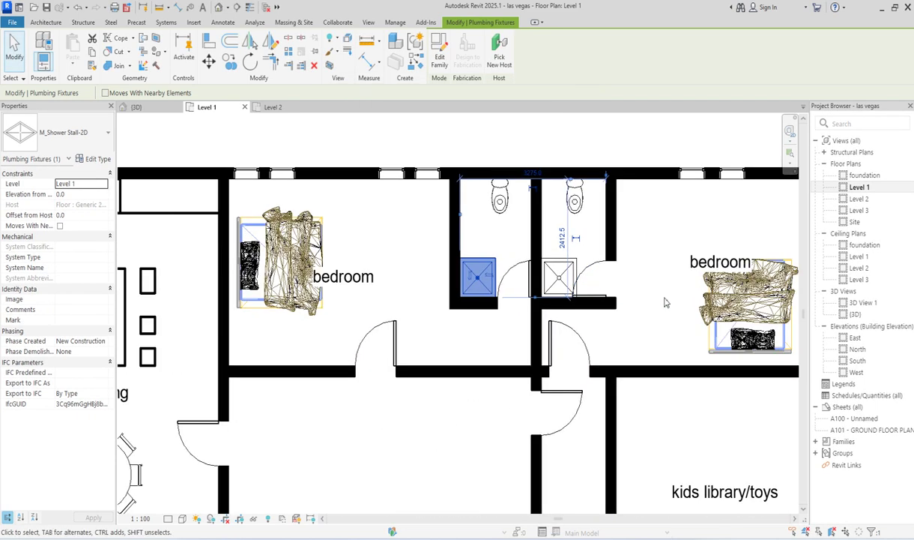
- Set the shower stall type's depth and width to 750 mm and clear the selection
left_click(96, 160)
left_click(473, 227)
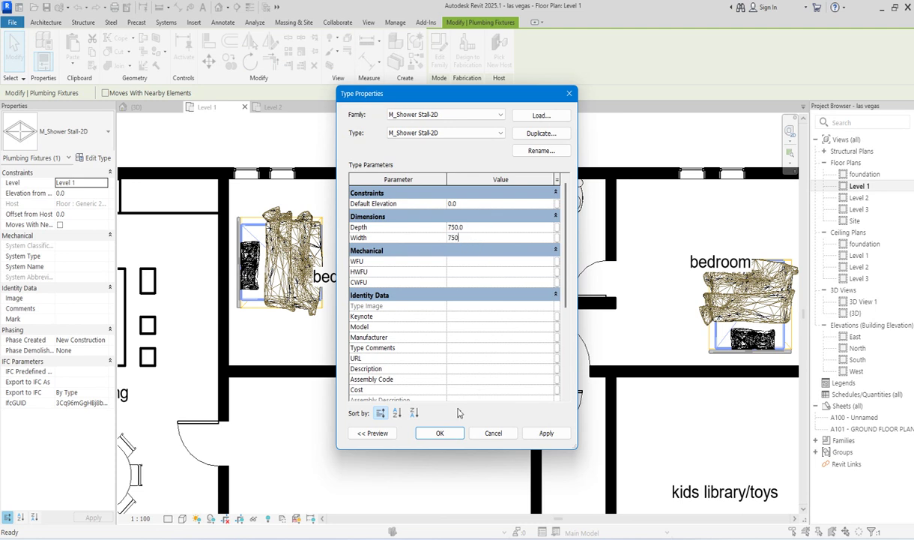
left_click(441, 434)
scroll(633, 283, "up", 2)
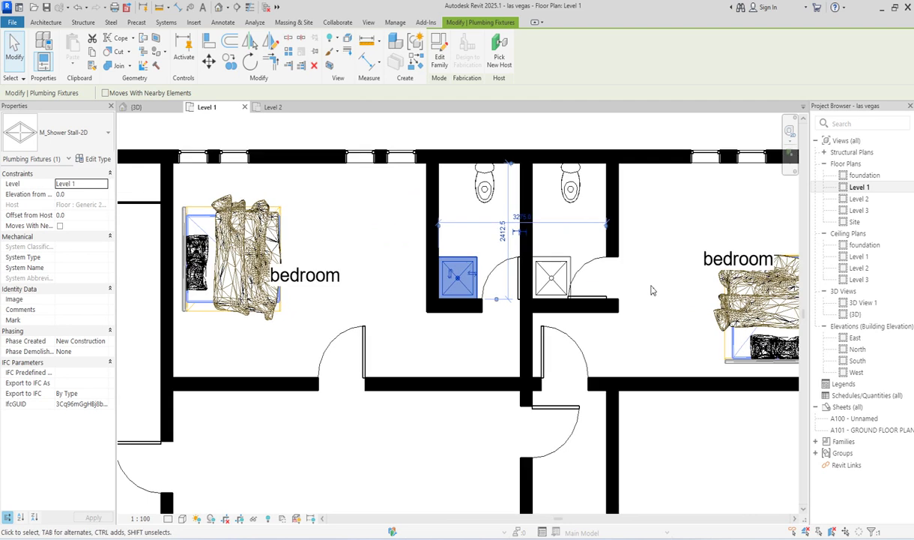
left_click(633, 285)
scroll(634, 285, "down", 3)
left_click(589, 275)
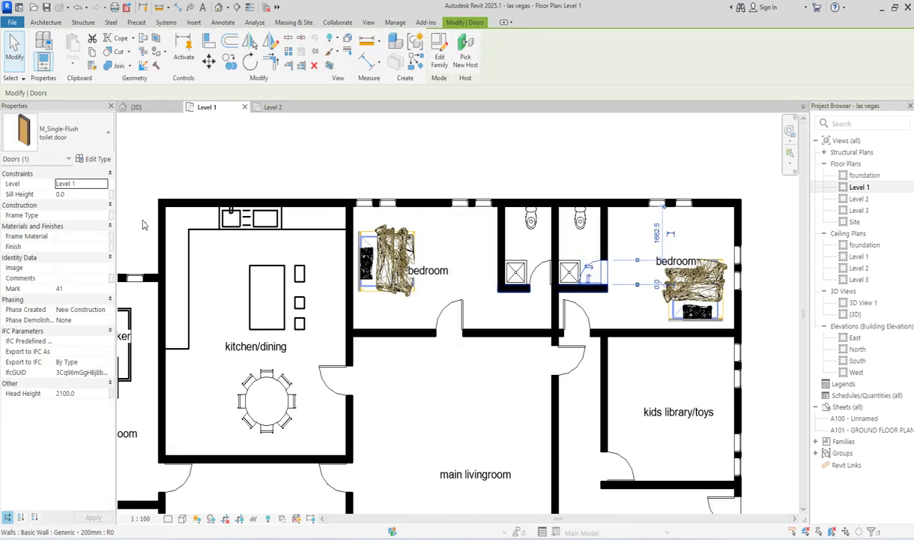
left_click(213, 157)
- Place a Basin - Small fixture in the upper toilet nearer the kitchen, against the wall shared with the neighbouring toilet
scroll(718, 416, "down", 4)
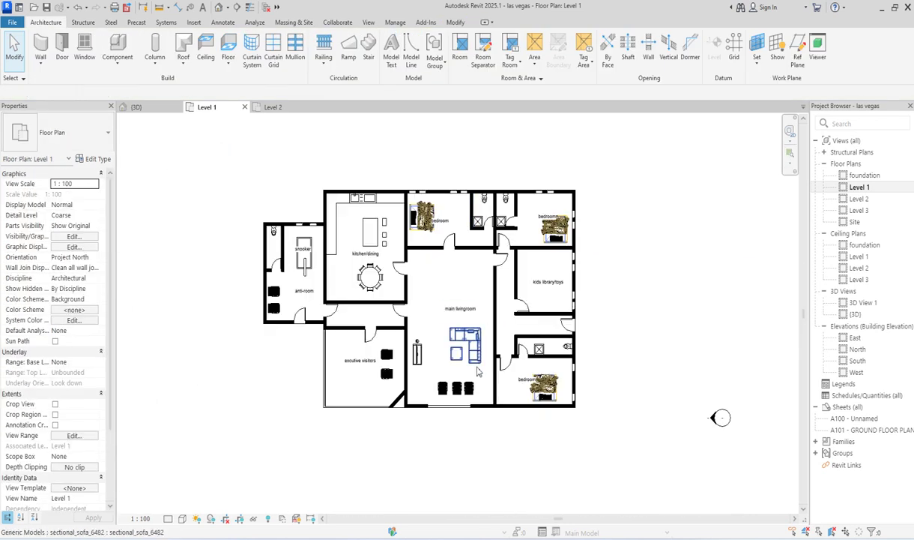
scroll(577, 328, "up", 2)
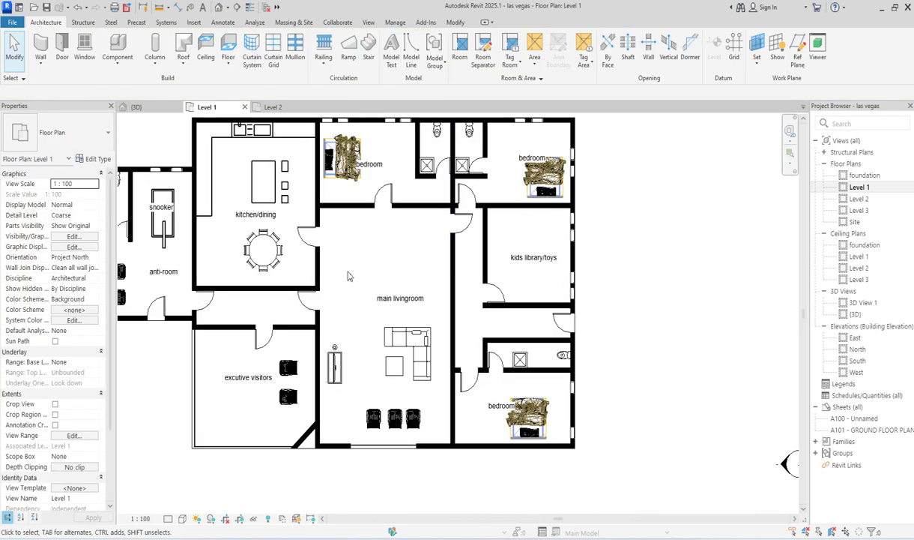
scroll(426, 339, "down", 3)
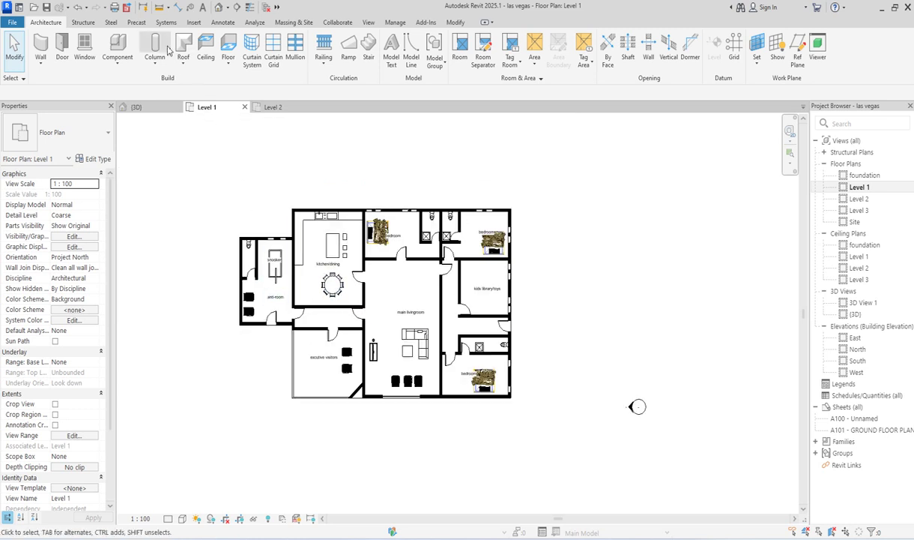
left_click(117, 47)
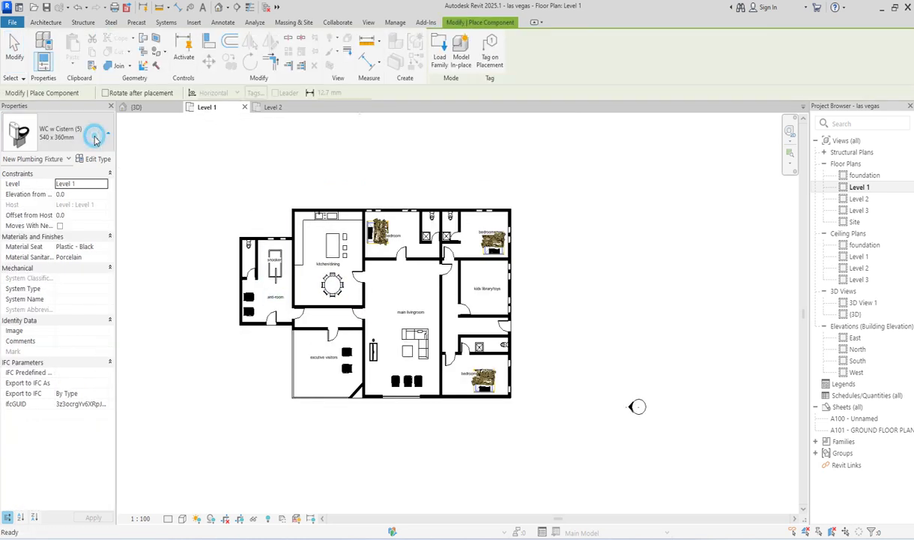
left_click(94, 132)
left_click_drag(142, 350, 151, 170)
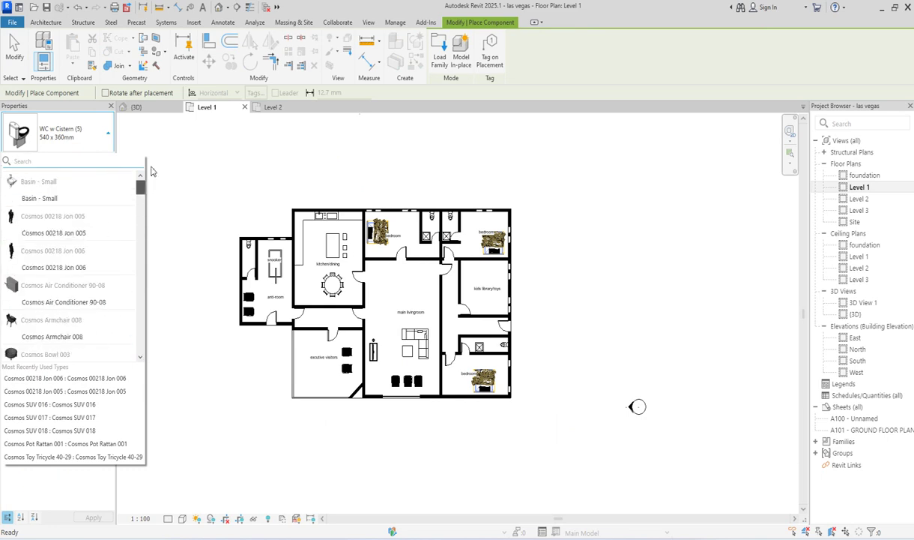
left_click(45, 199)
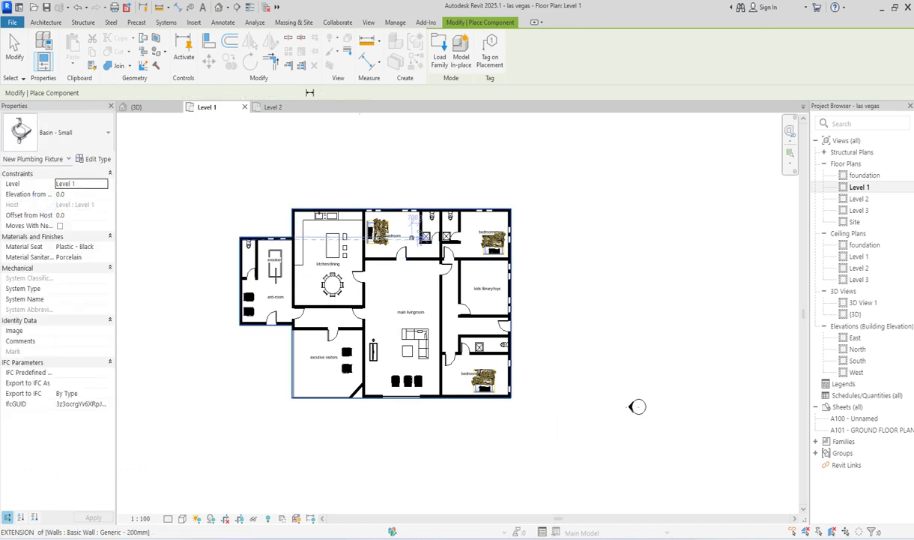
scroll(427, 233, "up", 2)
scroll(438, 227, "up", 2)
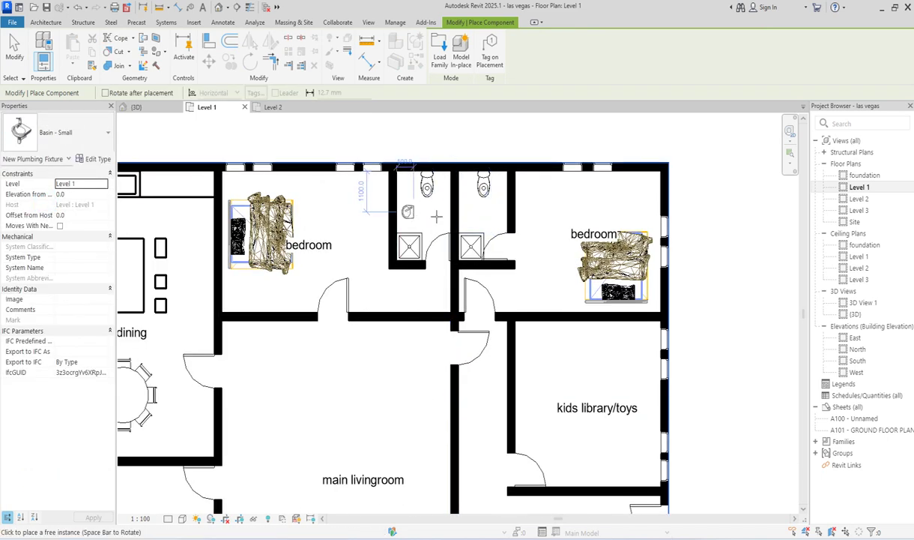
scroll(434, 216, "up", 1)
scroll(433, 216, "up", 1)
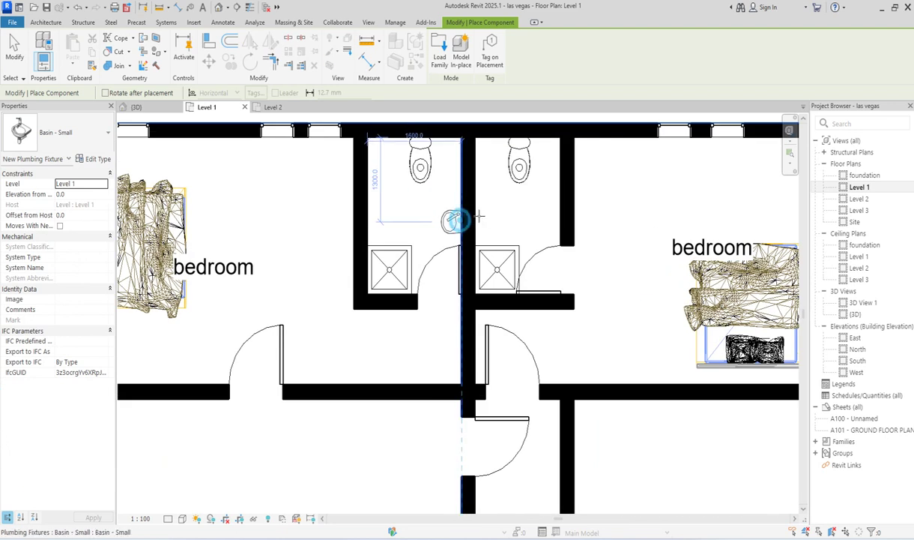
left_click(454, 217)
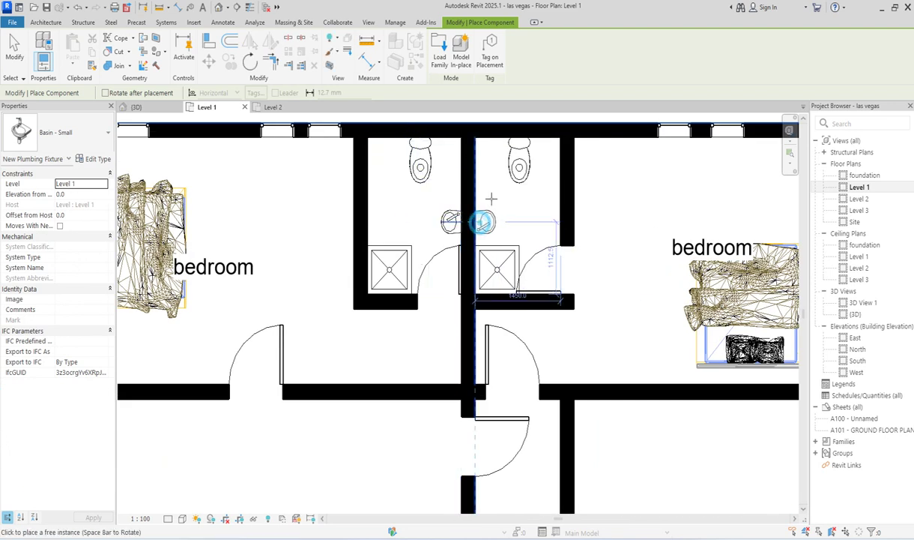
- Place a Basin - Small fixture in the lower bedroom's toilet, against its lower wall between the shower stall and the WC
scroll(495, 209, "down", 2)
scroll(515, 254, "down", 3)
scroll(577, 394, "up", 5)
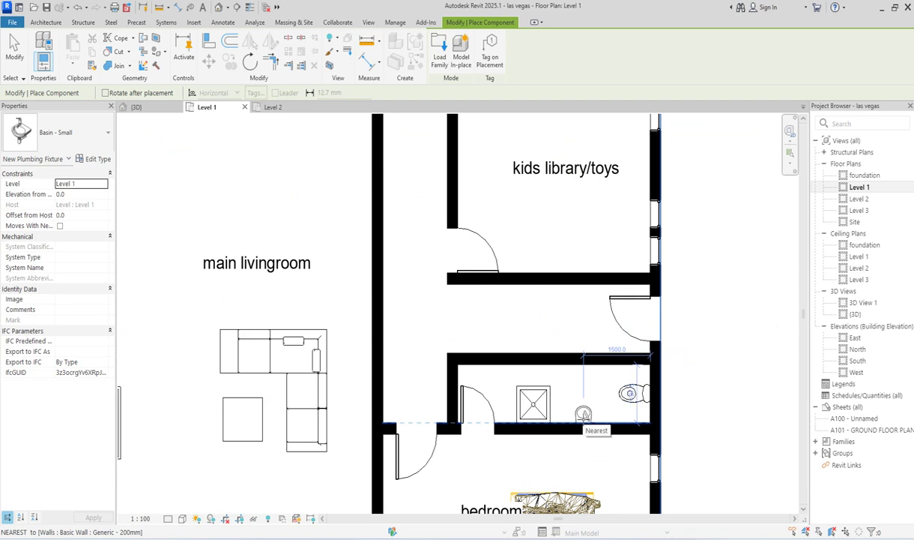
scroll(599, 366, "down", 2)
scroll(278, 294, "down", 2)
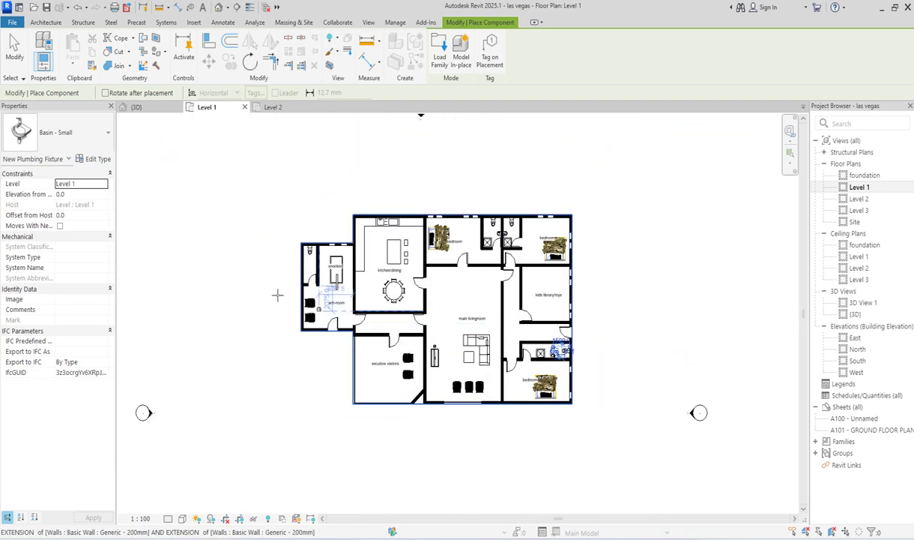
- Place a Basin - Small fixture in the toilet beside the snooker area, against the wall shared with the snooker room, and end placement
scroll(361, 272, "up", 3)
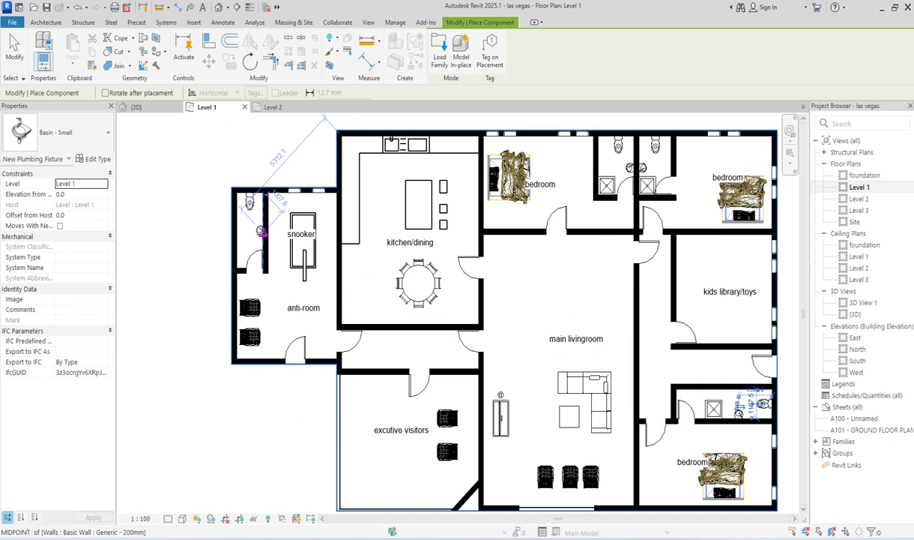
scroll(254, 231, "up", 2)
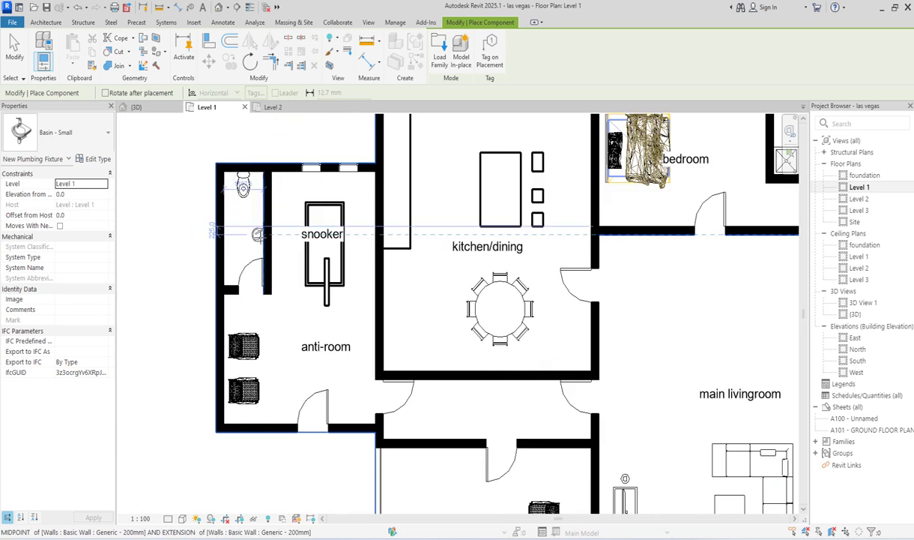
scroll(257, 234, "up", 2)
left_click(260, 225)
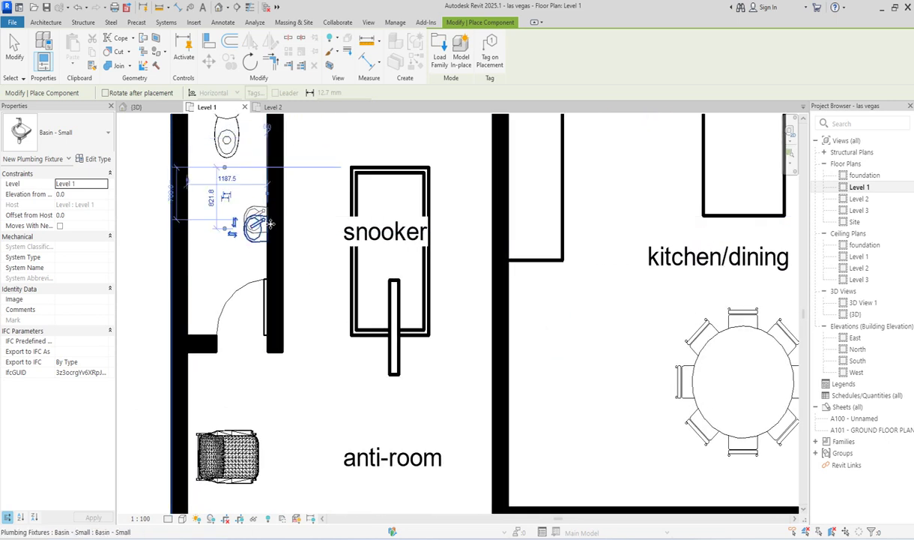
scroll(263, 221, "down", 3)
key("Escape")
scroll(389, 247, "down", 3)
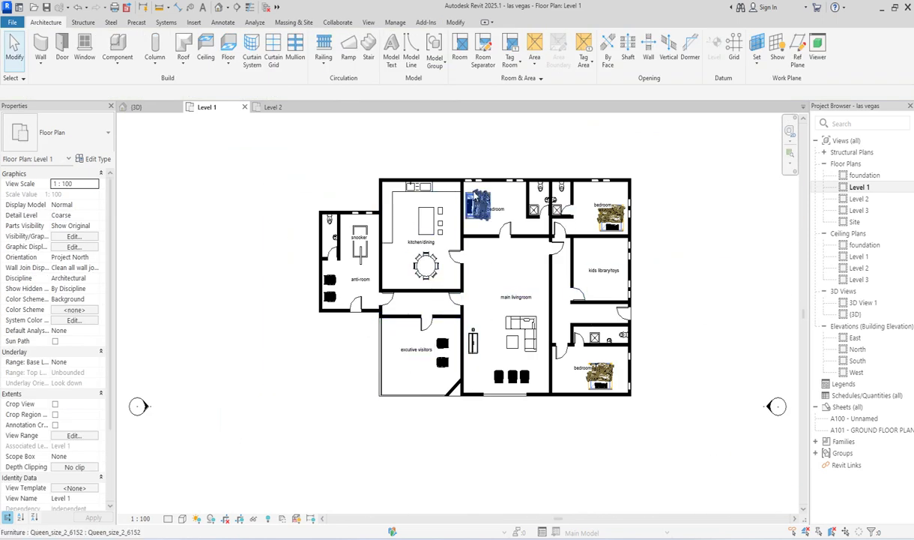
- Choose the M_Window-Double-Hung 750 x 1200mm window type for placement and set its type width and height to 1200 mm
left_click(85, 49)
left_click(97, 133)
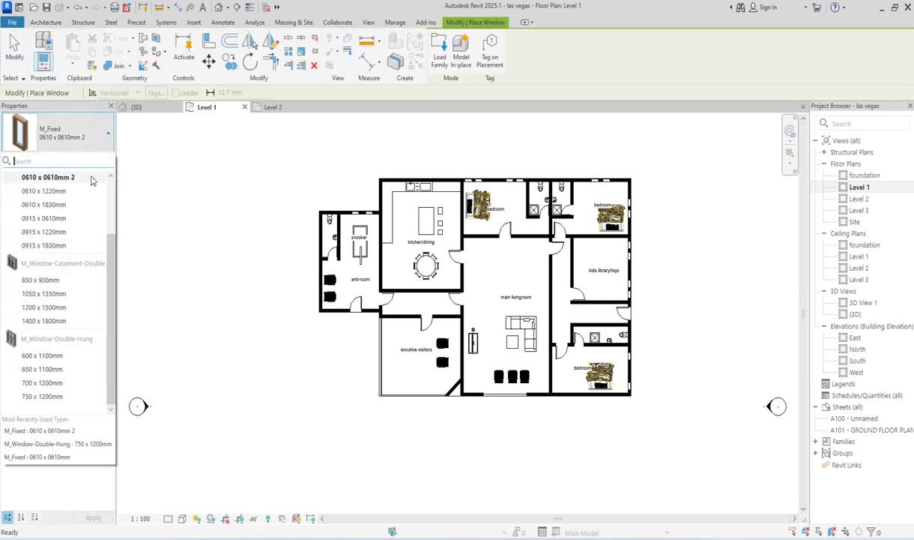
left_click(44, 399)
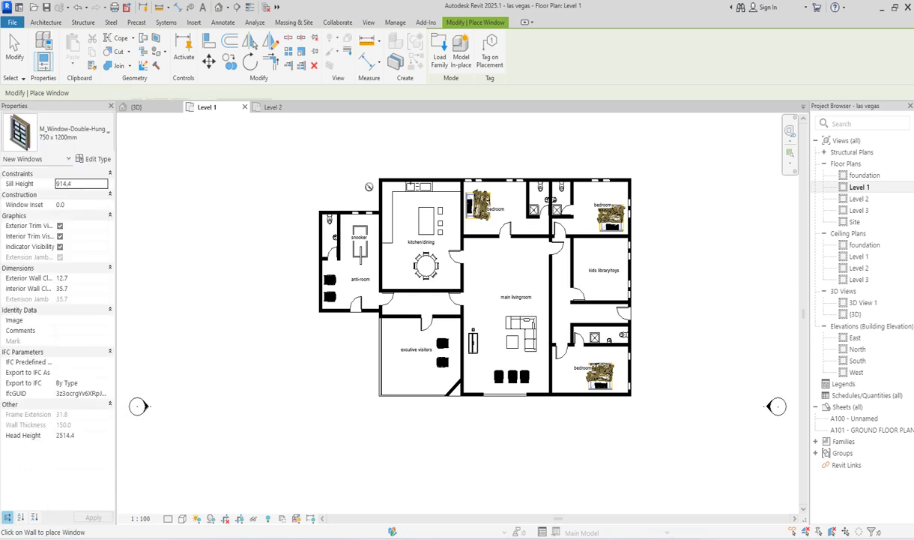
scroll(438, 179, "up", 3)
scroll(438, 180, "up", 3)
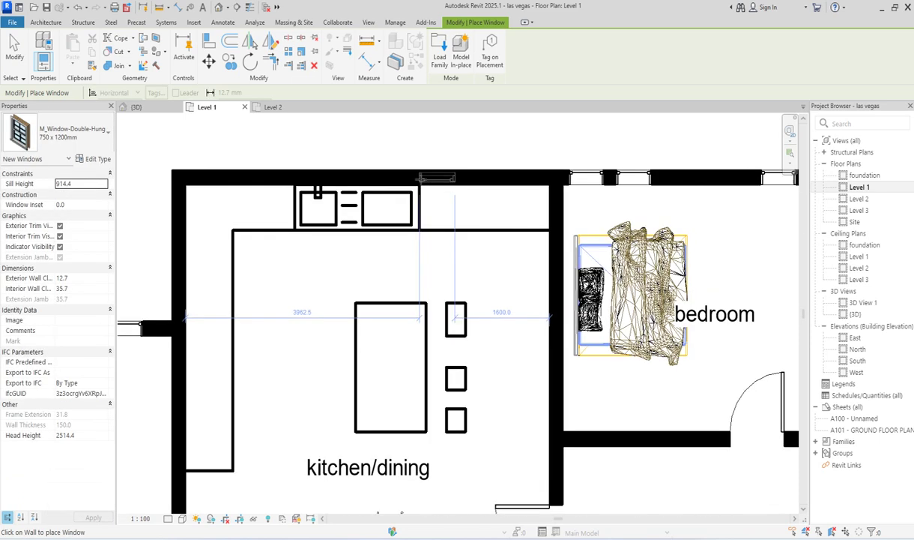
left_click(96, 160)
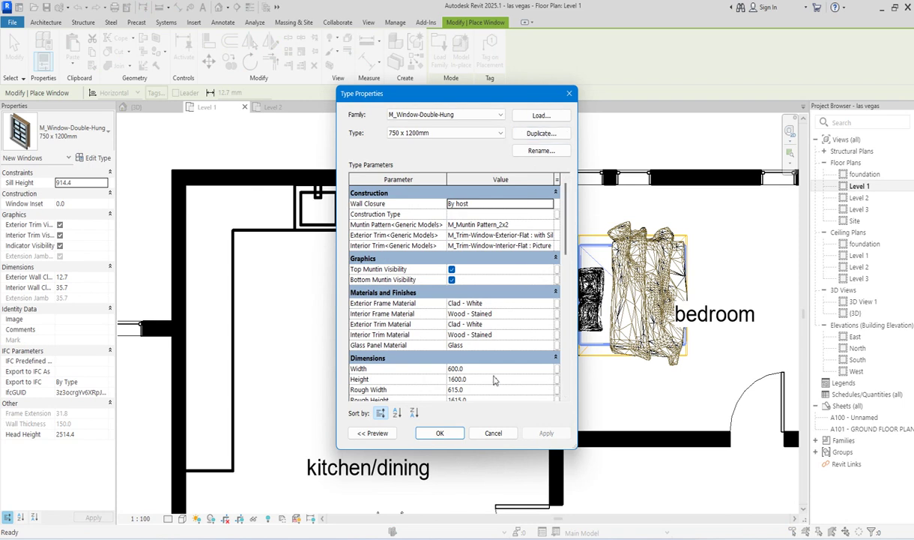
scroll(494, 381, "down", 3)
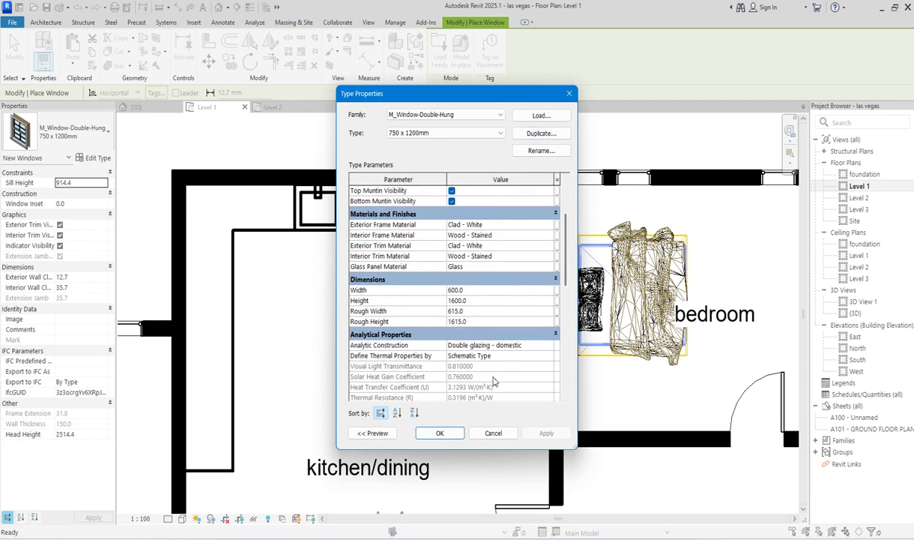
left_click(477, 300)
left_click(457, 432)
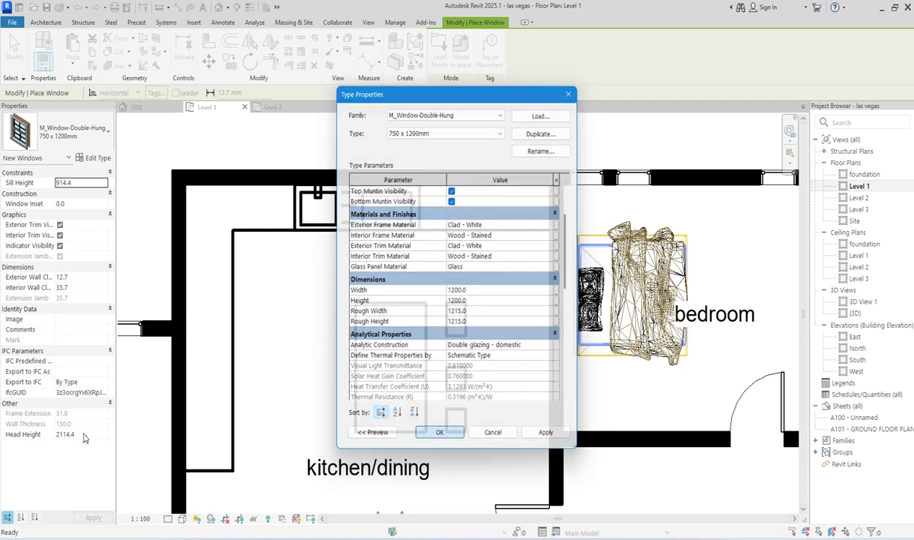
- Set the window's head height to 2100 mm, place it in the kitchen's upper wall above the sink, and end placement
left_click(84, 435)
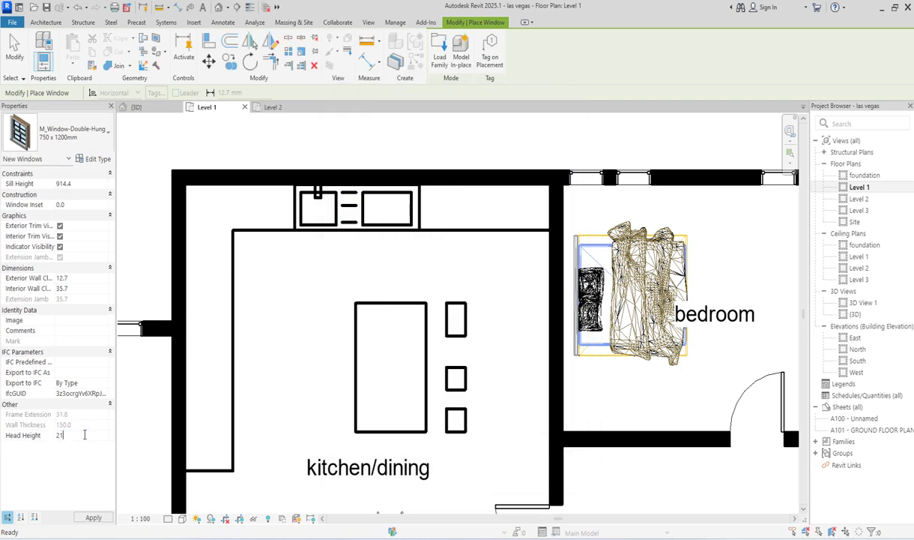
type("2100")
key("Return")
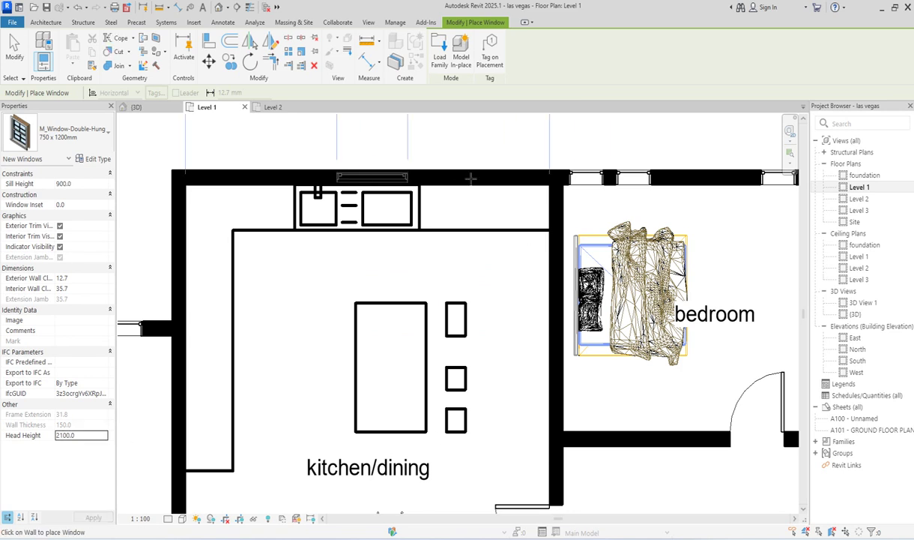
scroll(461, 191, "down", 4)
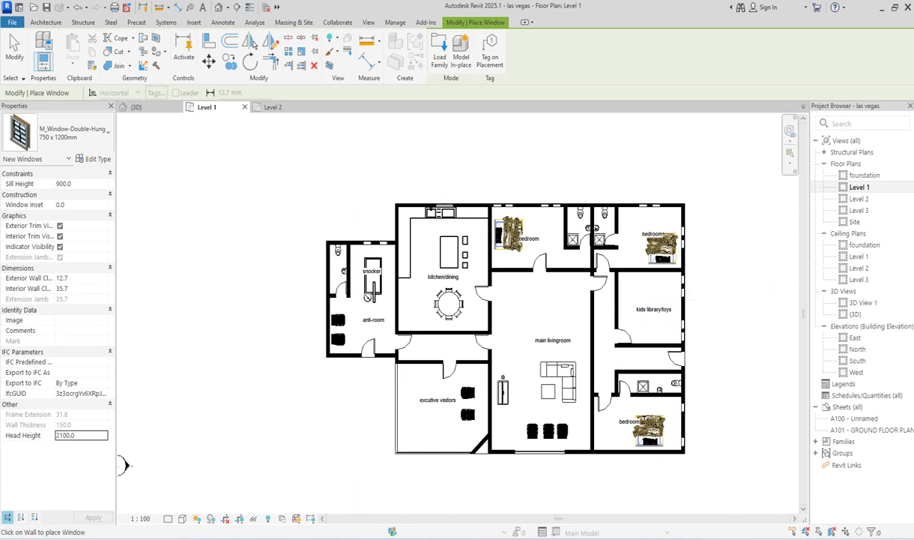
key("Escape")
key("Escape")
left_click(114, 42)
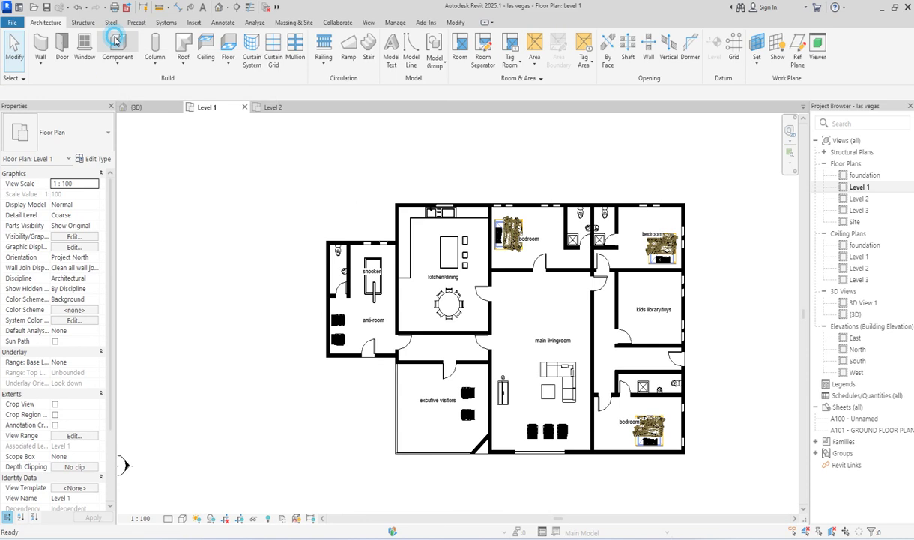
key("Escape")
key("Escape")
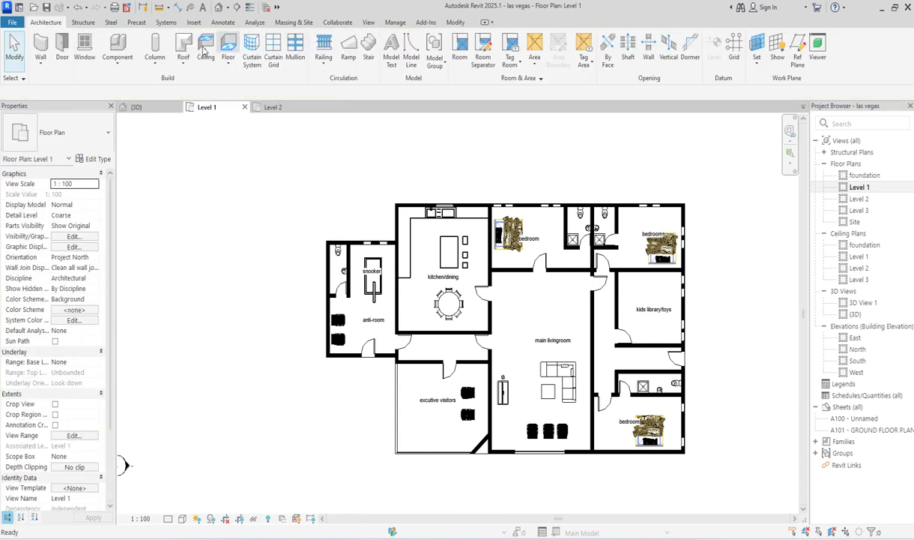
- Choose the M_Fixed 0406 x 0610mm window type for placement and set its type width and height to 600 mm
left_click(89, 44)
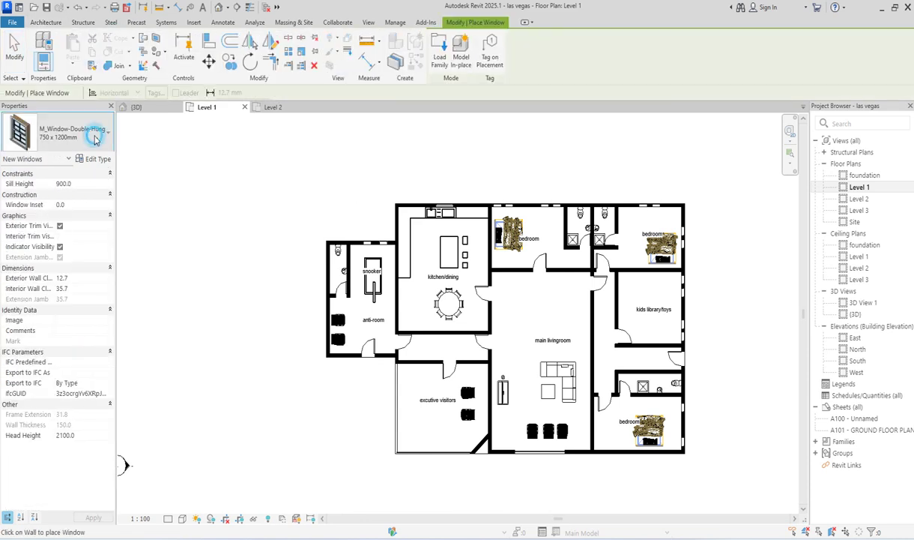
left_click(88, 132)
scroll(74, 292, "up", 3)
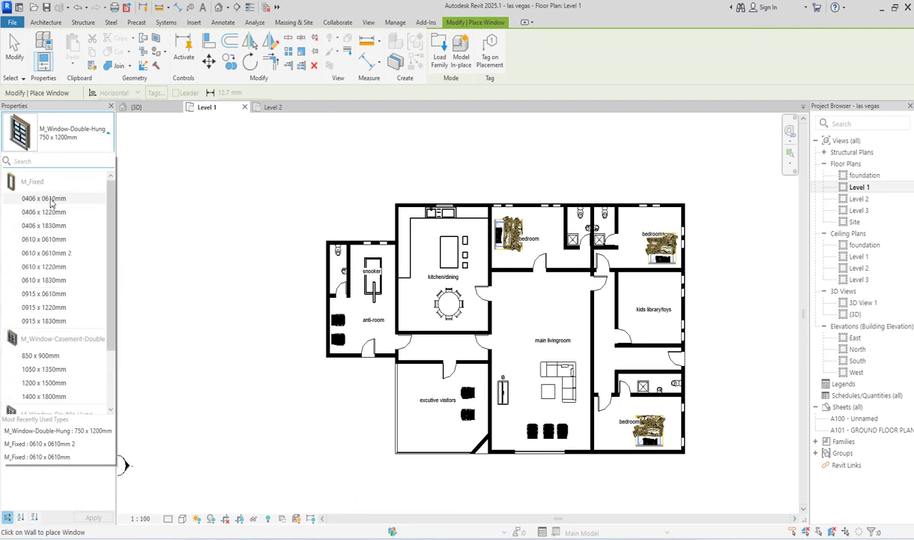
left_click(44, 198)
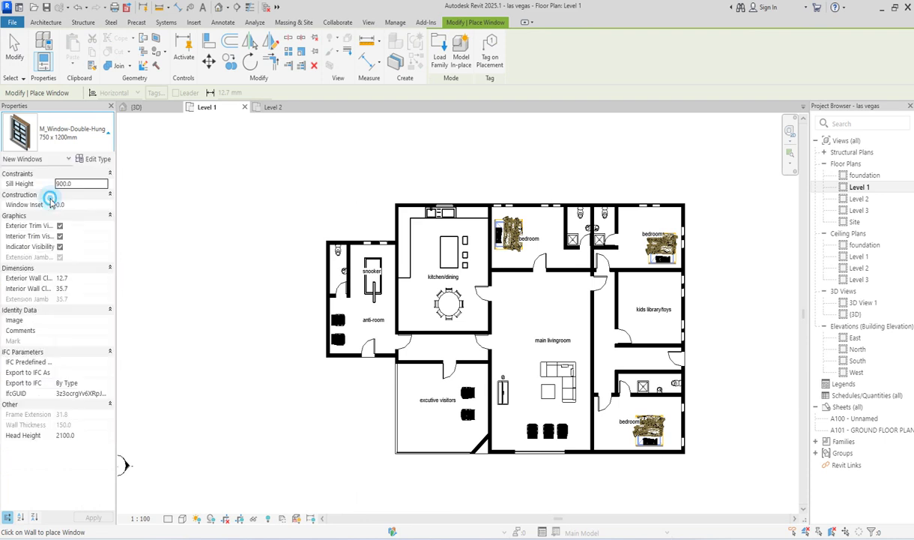
left_click(97, 160)
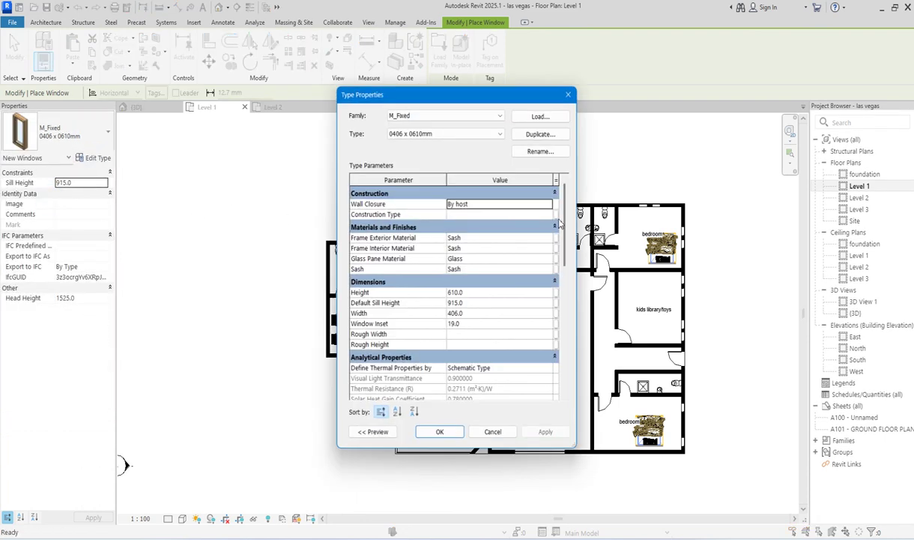
left_click(472, 316)
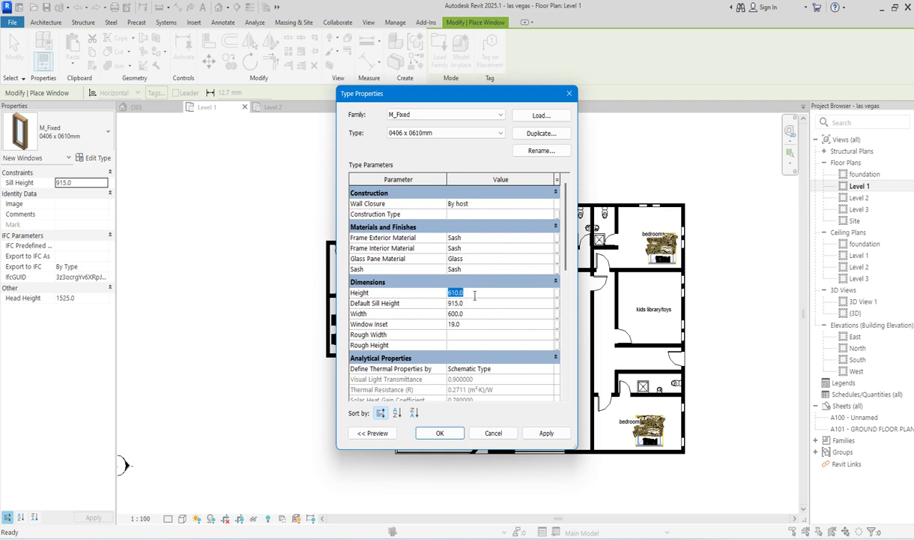
left_click(440, 433)
- Set the fixed window's head height to 2100 mm and place it behind the WC in the toilet beside the snooker area
left_click(83, 299)
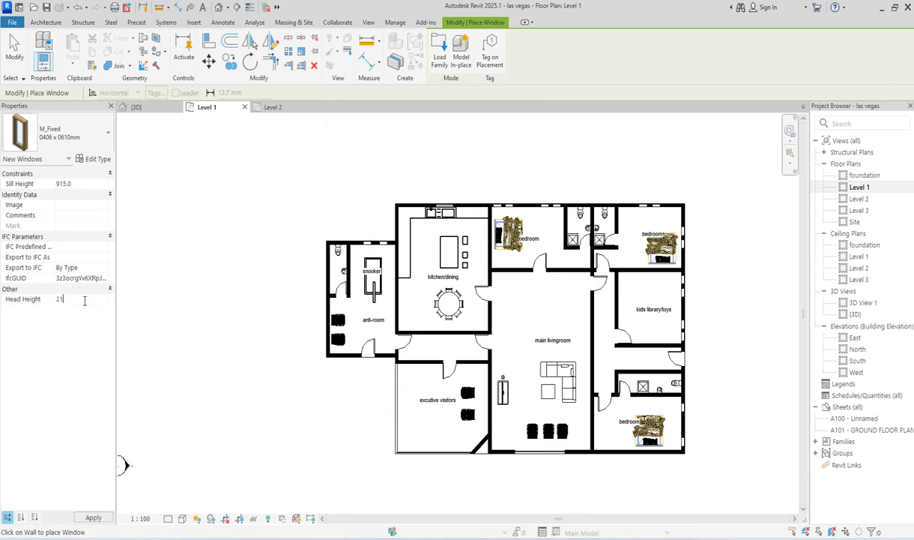
type("2100")
key("Return")
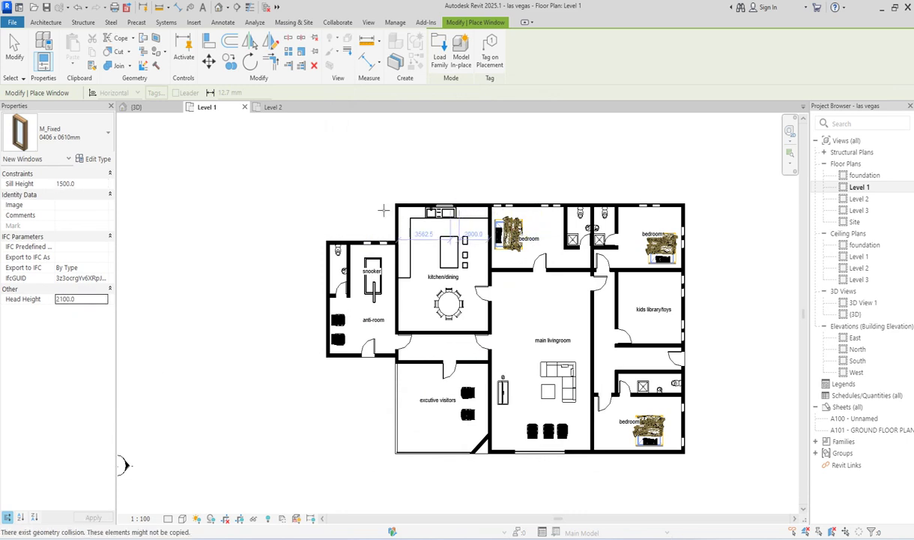
scroll(346, 241, "up", 5)
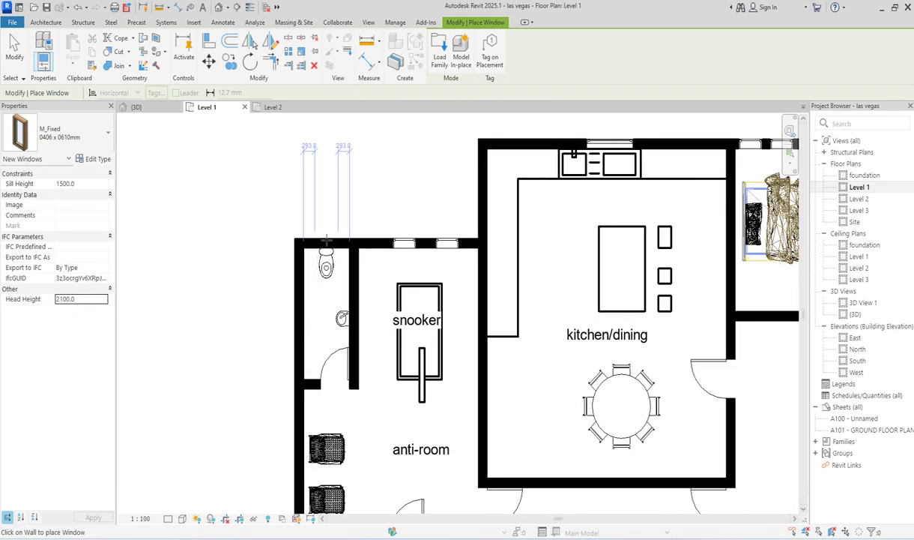
scroll(330, 228, "down", 5)
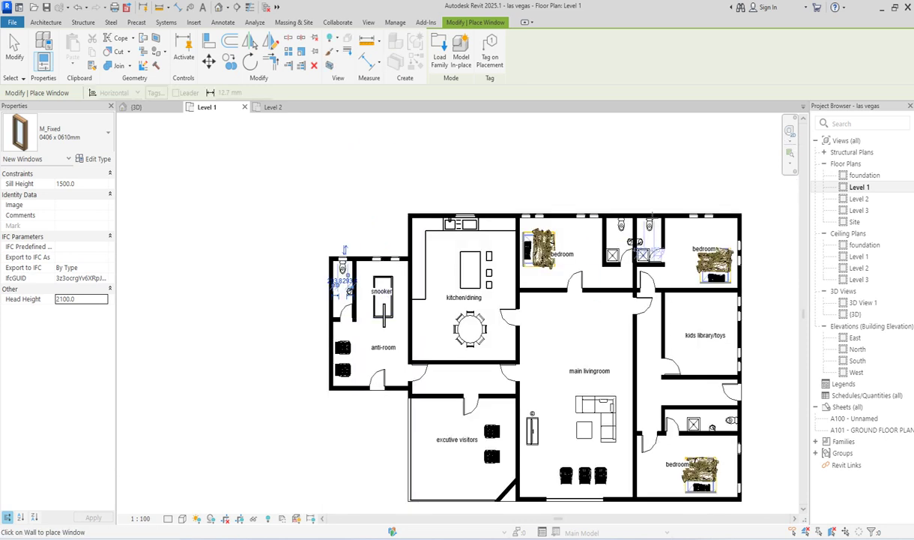
- Place an M_Fixed window centred behind the WC in the outer wall of each of the two adjoining upper toilets
scroll(650, 215, "up", 4)
left_click(649, 215)
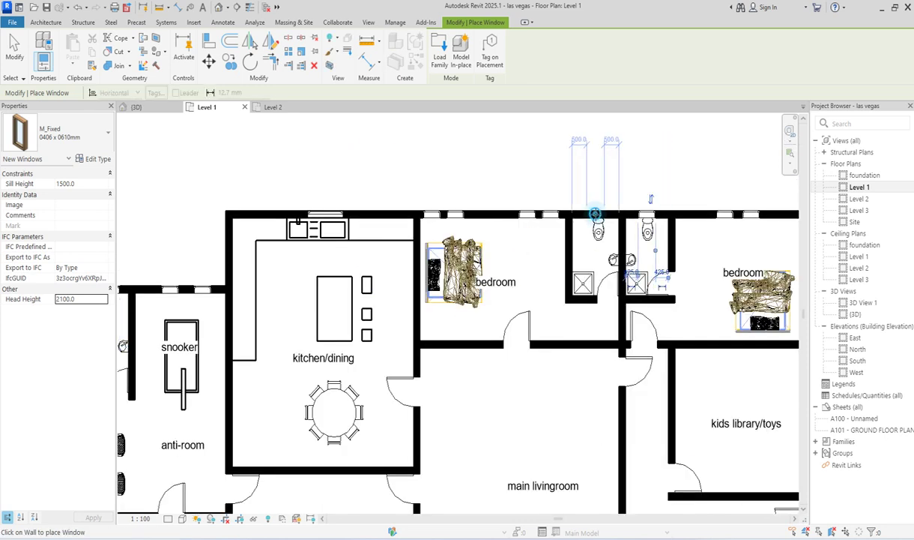
left_click(594, 216)
scroll(594, 215, "down", 4)
scroll(687, 342, "up", 4)
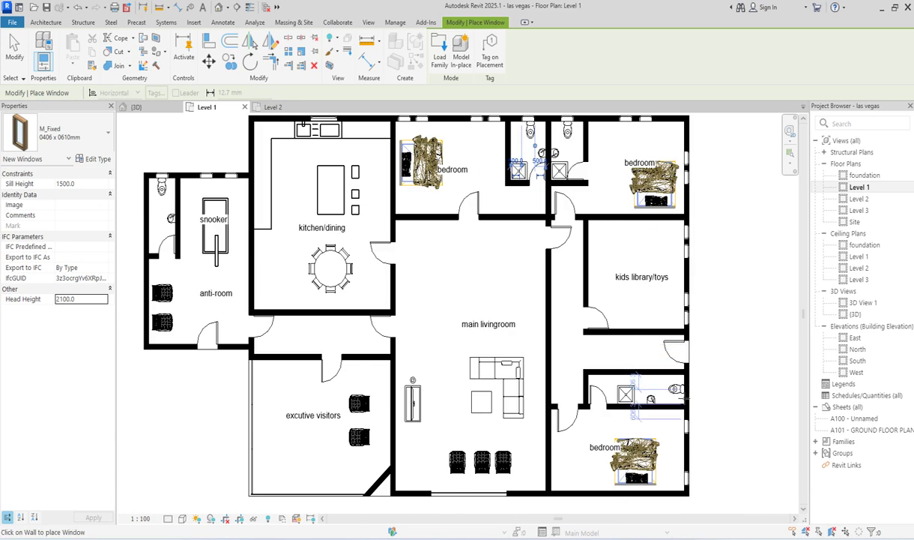
- Place an M_Fixed window centred behind the WC in the outer wall of the lower bedroom's toilet
scroll(688, 389, "up", 3)
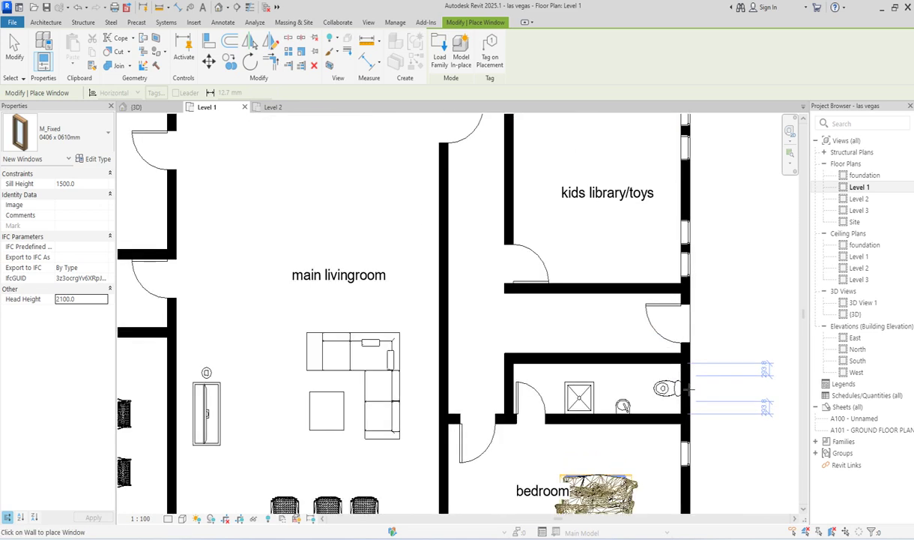
left_click(688, 389)
scroll(715, 397, "down", 2)
scroll(630, 322, "down", 2)
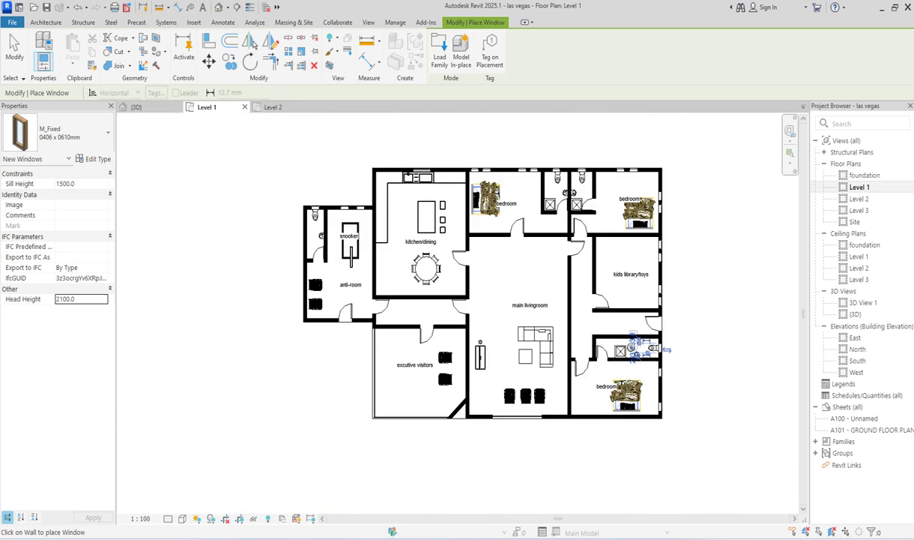
- Look over the rooms of the Level 1 plan to check the windows placed along the outer walls
scroll(619, 436, "up", 2)
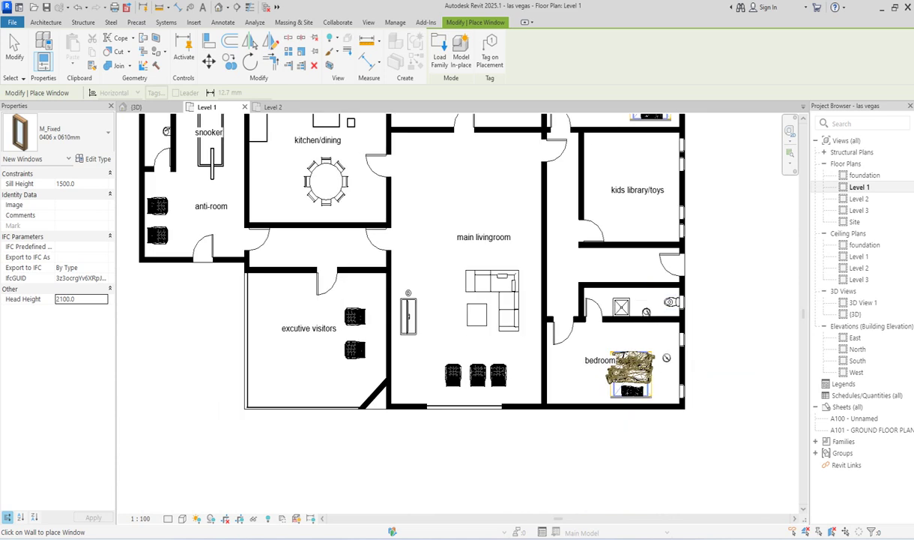
scroll(247, 388, "down", 2)
scroll(225, 415, "up", 4)
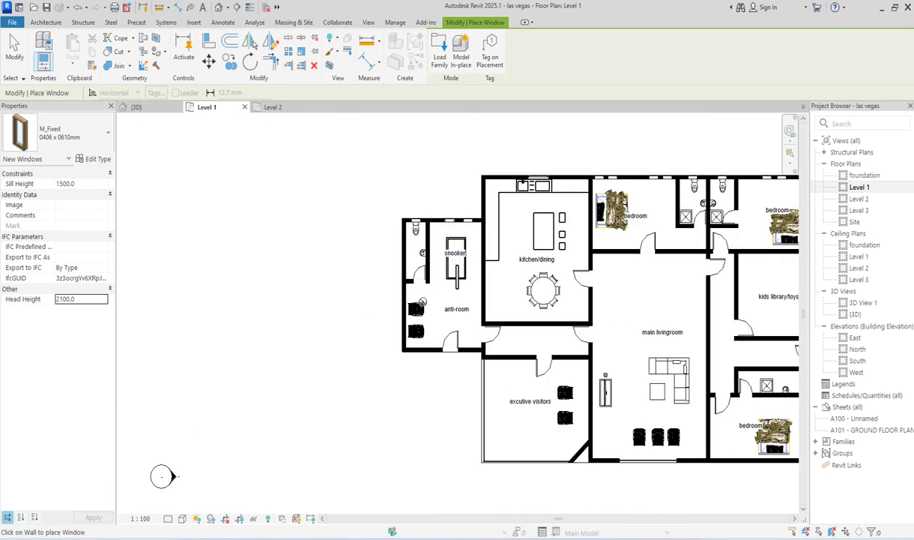
scroll(426, 309, "up", 1)
scroll(256, 404, "down", 2)
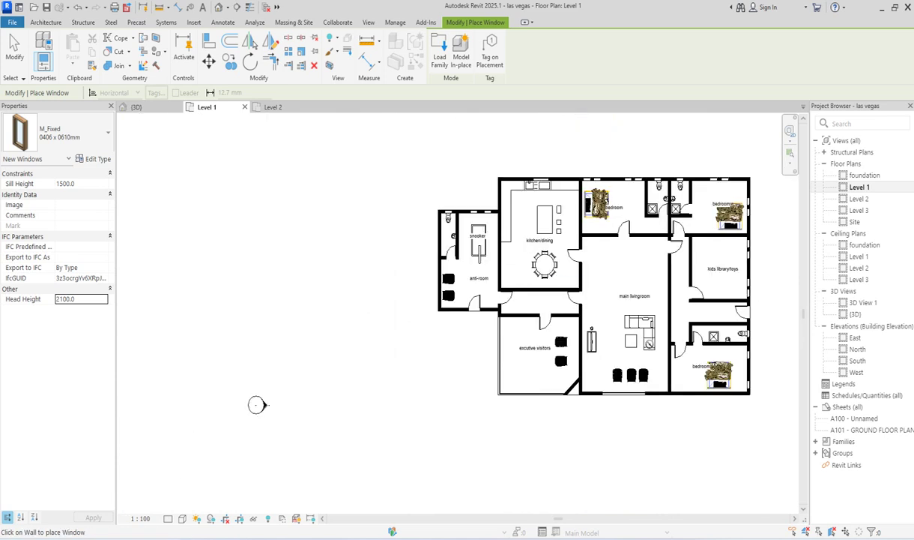
scroll(664, 299, "up", 2)
scroll(599, 242, "down", 2)
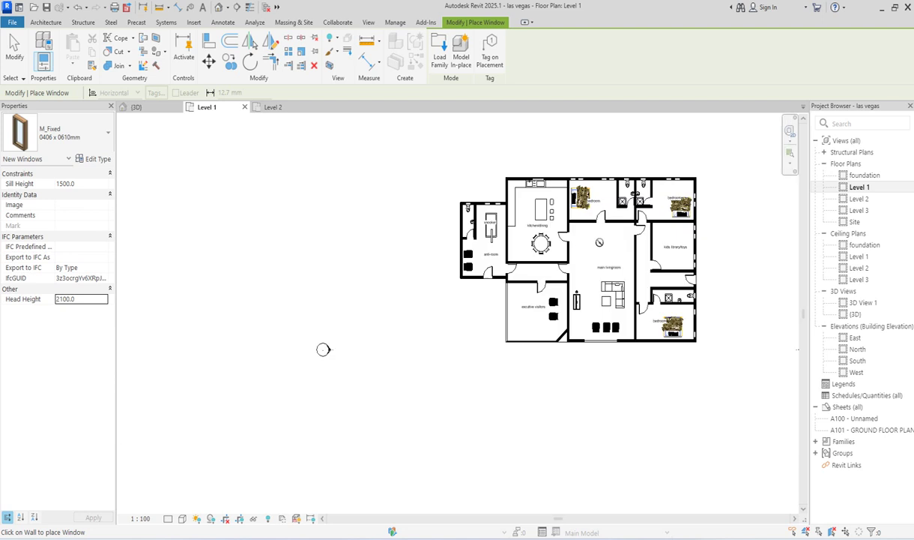
- Move the upper corner bedroom's text label clear of the bed, into the open floor above it
scroll(720, 204, "up", 1)
key("Escape")
left_click(642, 196)
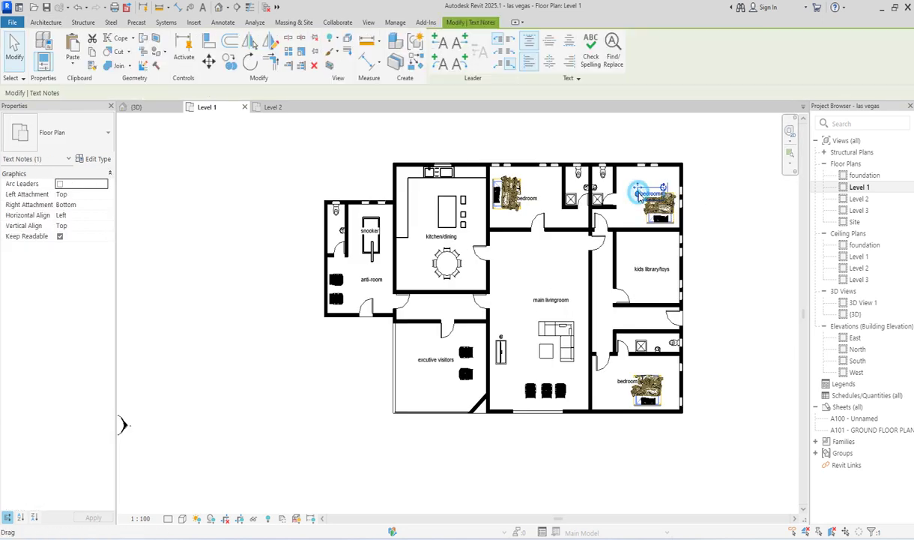
left_click_drag(642, 196, 638, 178)
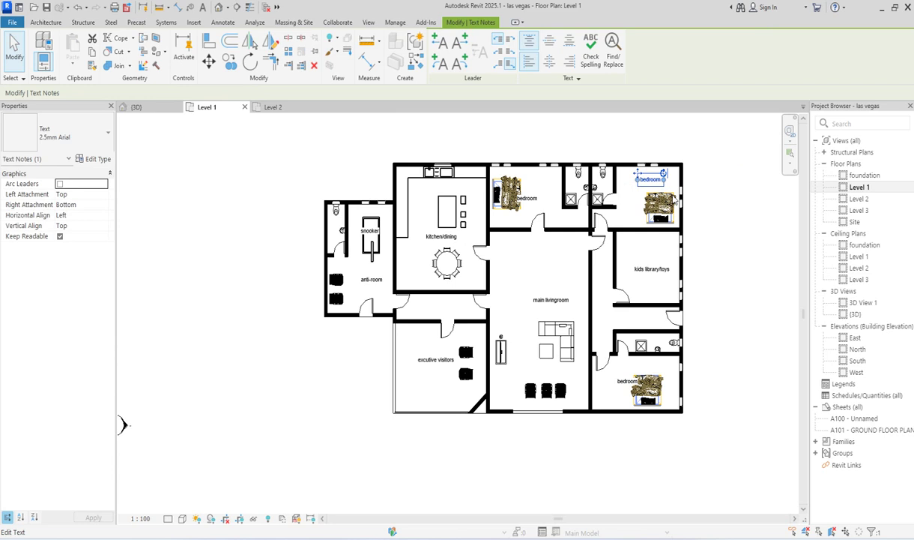
left_click(725, 200)
- Place an M_Desk of type 1525 x 762mm Student near the upper wall of the kids library/toys room
scroll(645, 365, "up", 2)
scroll(645, 365, "down", 3)
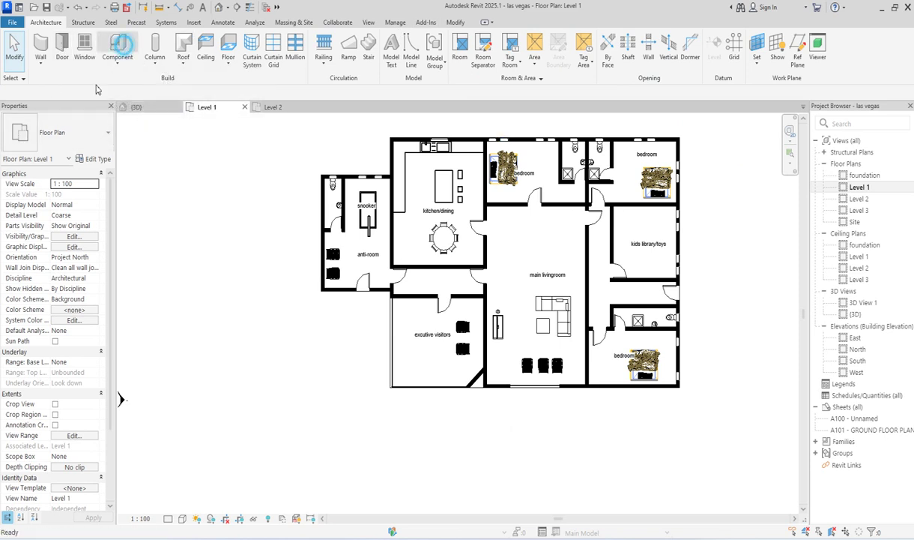
left_click(117, 46)
left_click(84, 141)
scroll(104, 308, "down", 15)
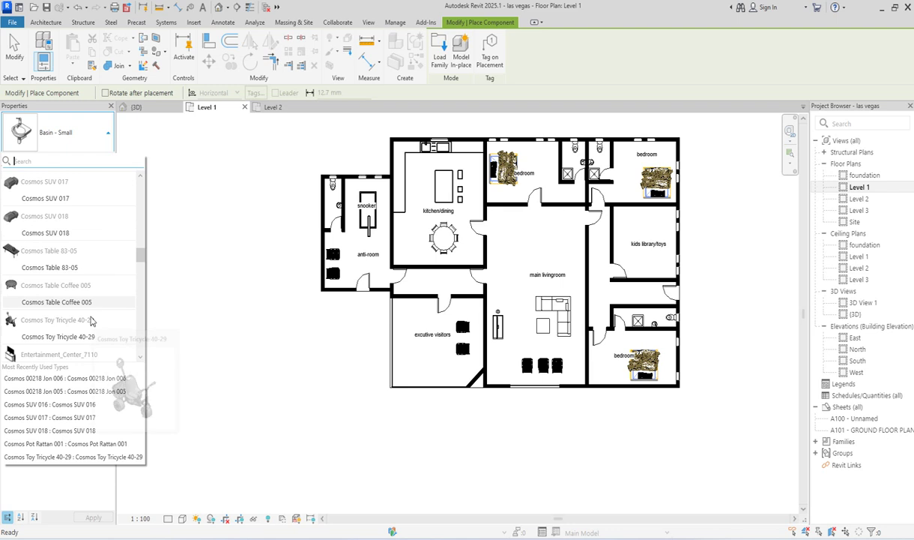
scroll(90, 319, "down", 10)
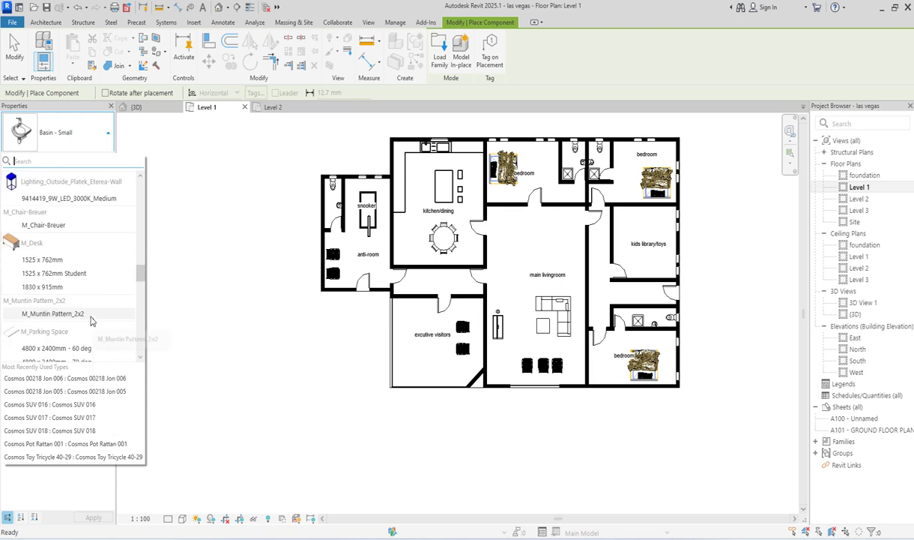
left_click(53, 272)
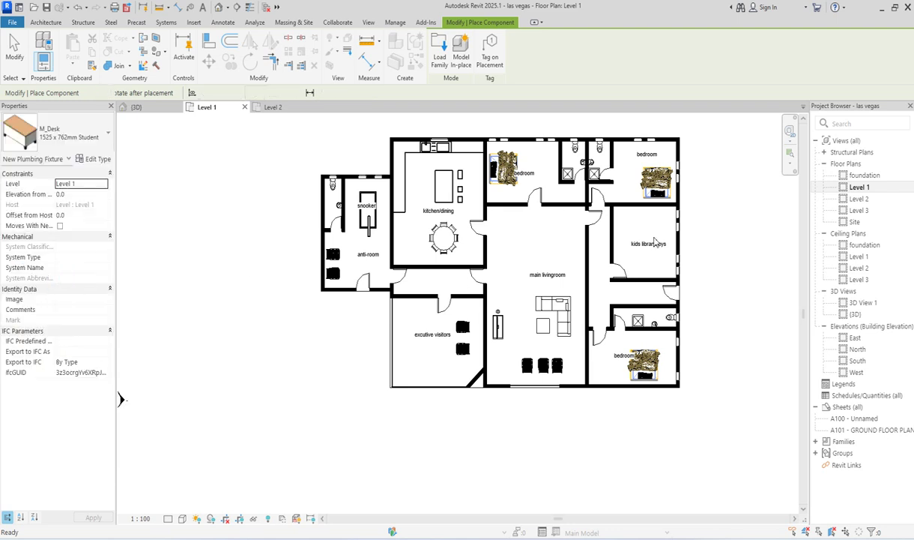
scroll(654, 241, "up", 4)
scroll(629, 199, "up", 3)
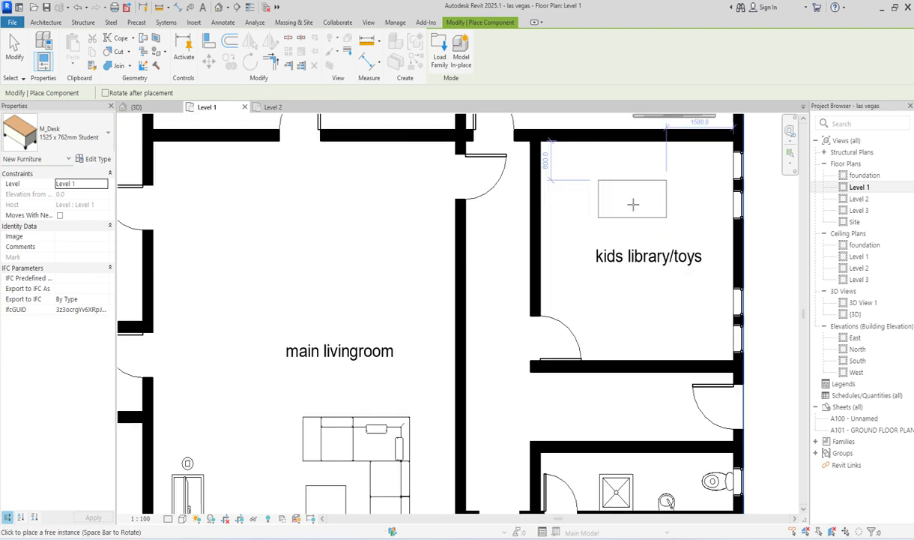
left_click(638, 206)
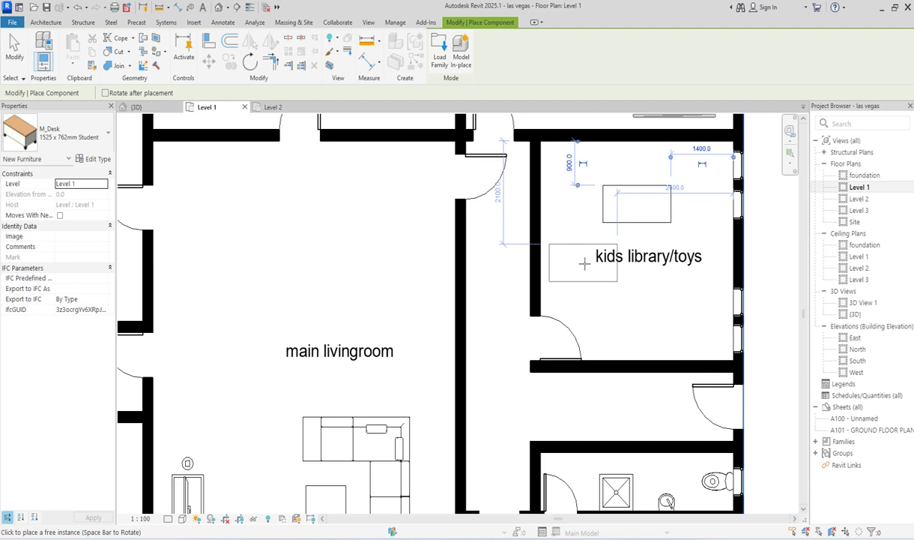
- Place a second student desk, rotated 90 degrees, near the outer window wall of the kids library/toys room
key("space")
left_click(700, 279)
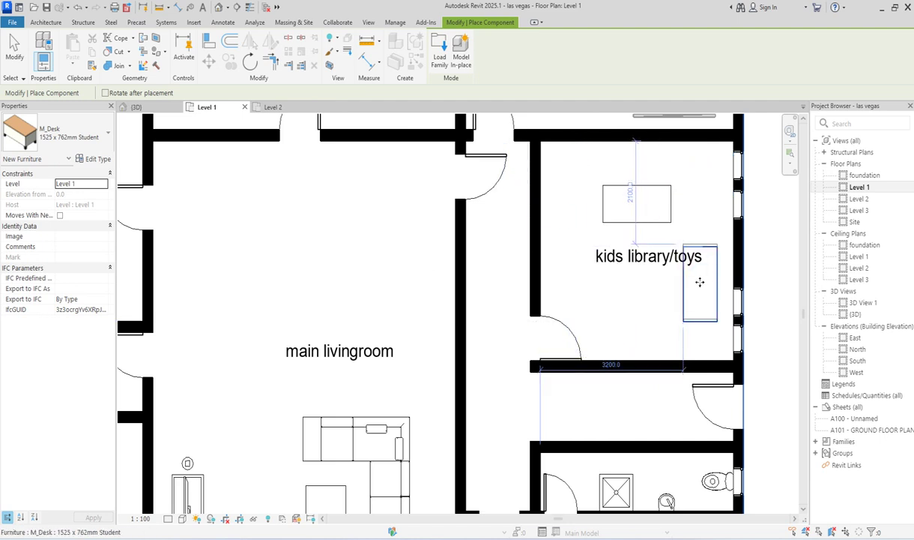
key("Escape")
key("Escape")
- Nudge both desks in the kids library/toys room, shifting the rotated one away from the outer wall to leave seating space
left_click(686, 303)
left_click_drag(694, 302, 686, 304)
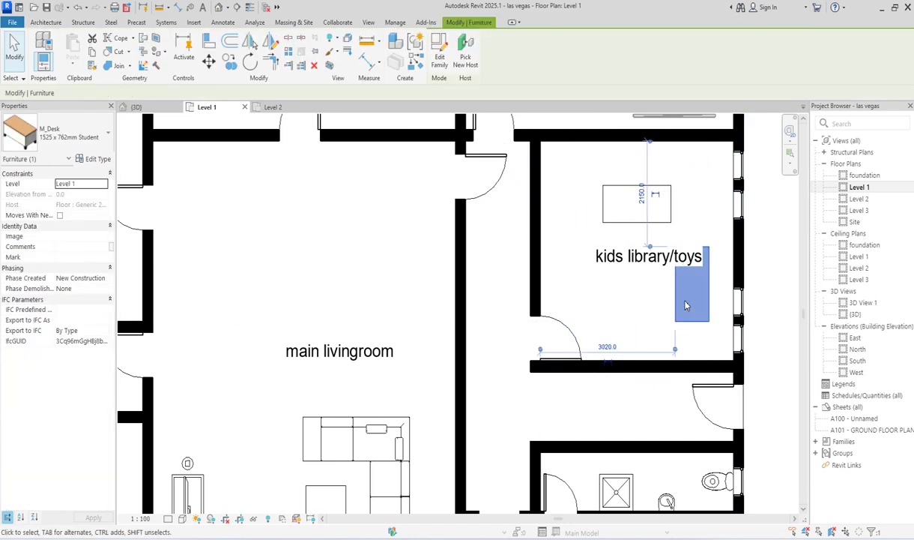
left_click(655, 221)
left_click_drag(655, 221, 647, 216)
left_click_drag(673, 306, 667, 305)
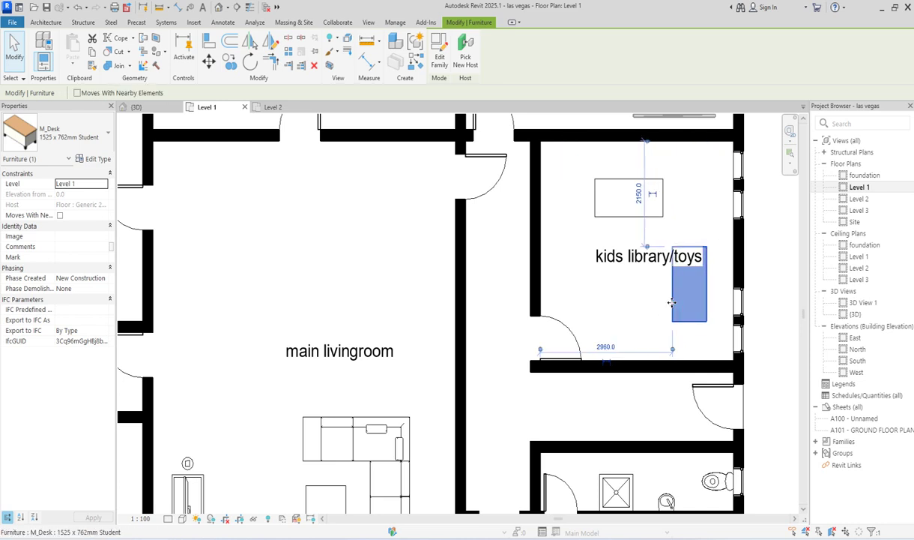
left_click(617, 212)
left_click_drag(619, 223, 619, 226)
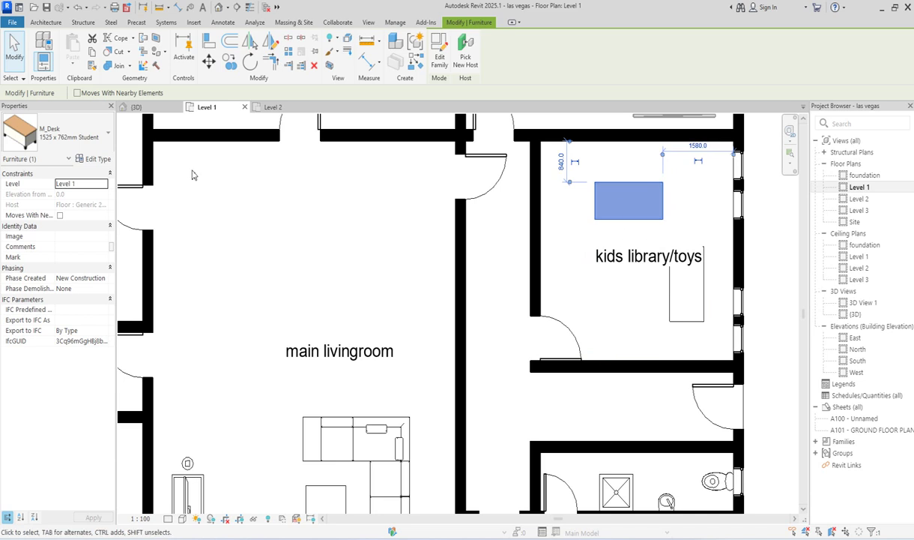
- Place a Cosmos Fern Leather 4D Arms Executive chair behind each kids library desk, rotating the second to face its desk
left_click(49, 23)
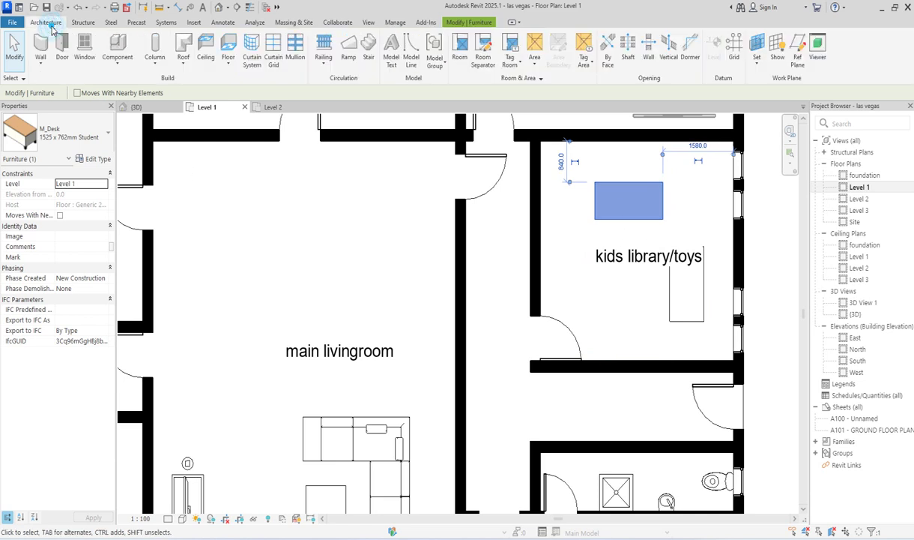
left_click(109, 45)
left_click(89, 129)
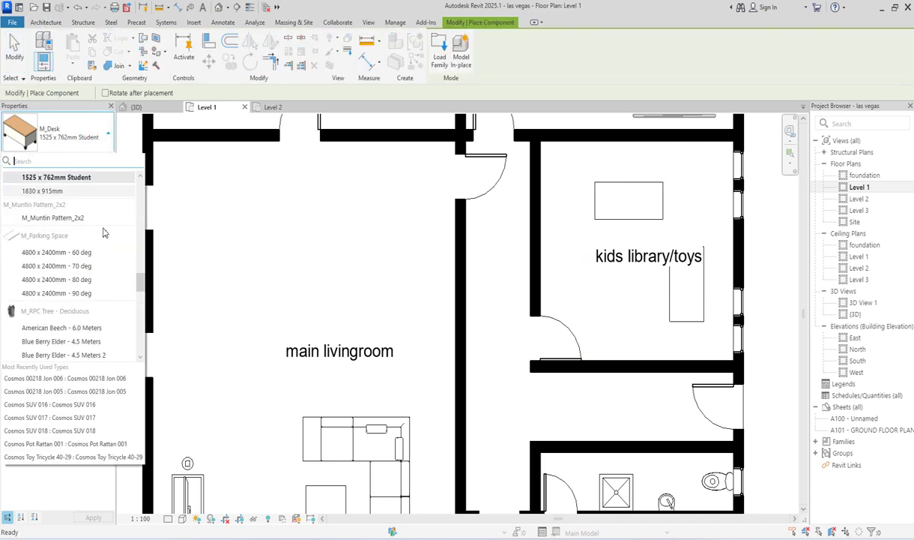
left_click_drag(140, 282, 141, 206)
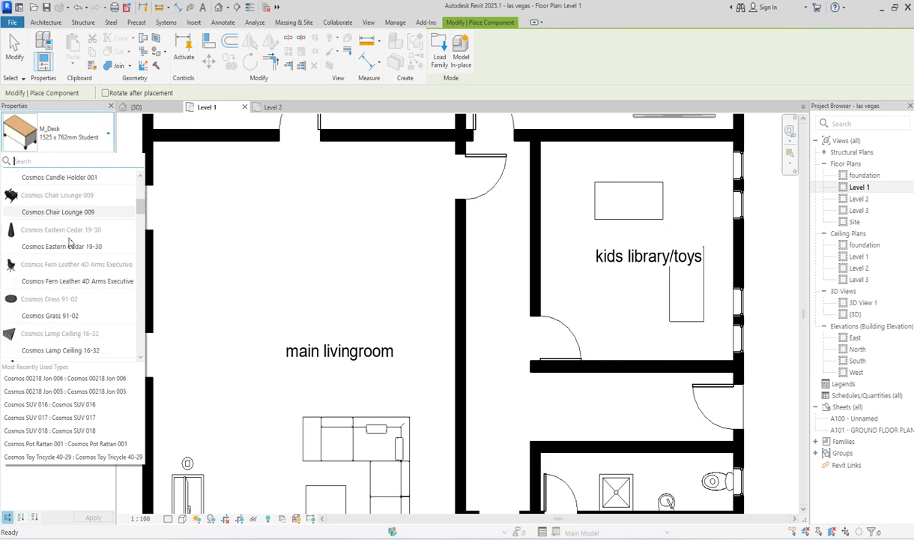
left_click(73, 282)
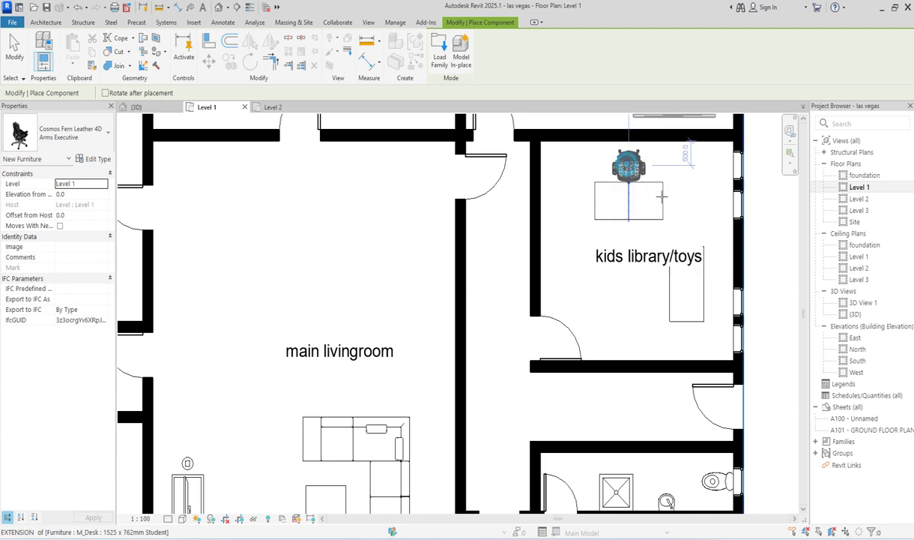
left_click(662, 196)
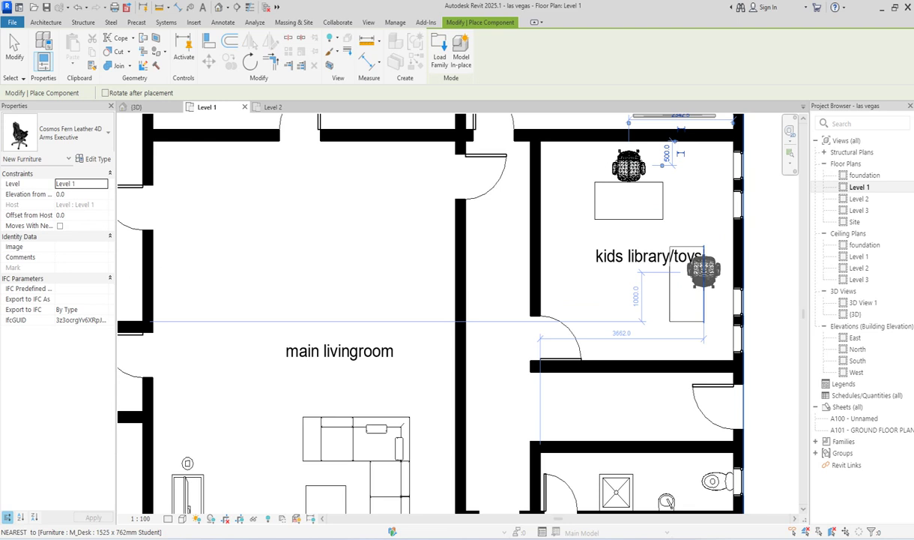
left_click(716, 283)
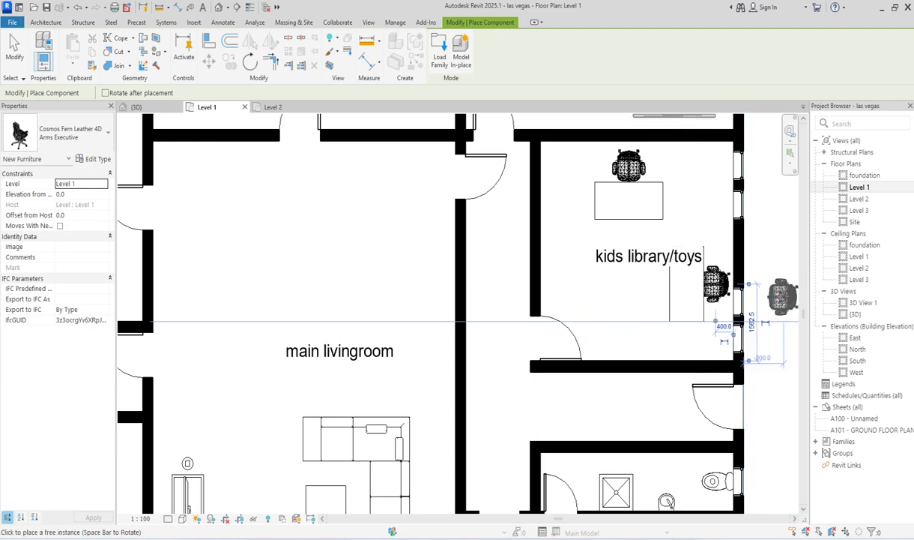
key("Escape")
key("Escape")
- Shift the rotated desk slightly away from its chair and move the kids library/toys label up between the two desks
left_click(692, 318)
left_click_drag(694, 321, 688, 321)
left_click(597, 259)
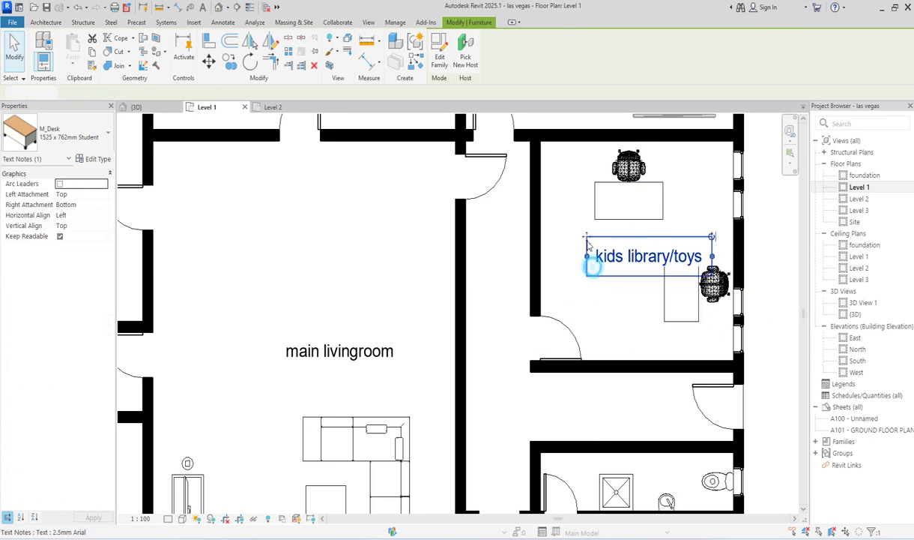
left_click_drag(584, 238, 567, 219)
left_click(602, 299)
- Look over the whole Level 1 plan to check the furniture and windows in every room
scroll(603, 293, "down", 5)
scroll(604, 293, "up", 4)
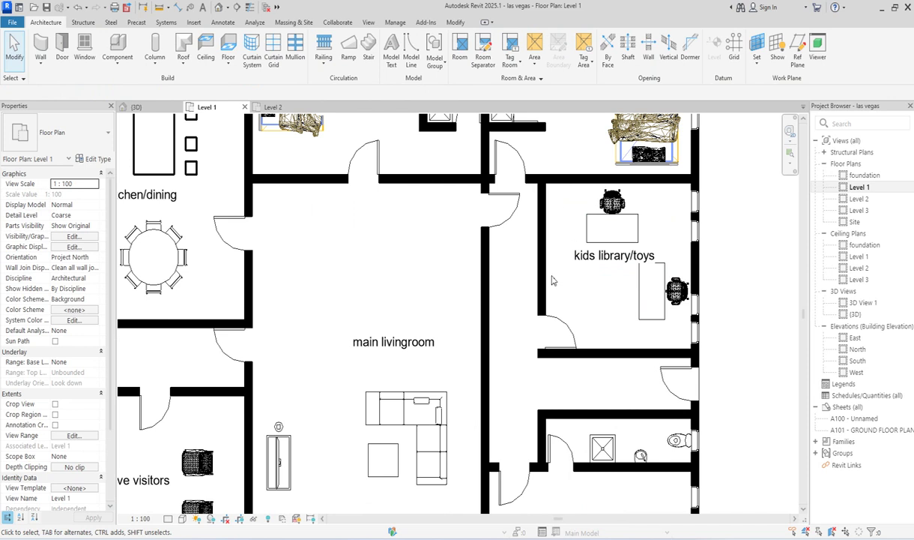
scroll(656, 315, "down", 3)
scroll(656, 314, "up", 1)
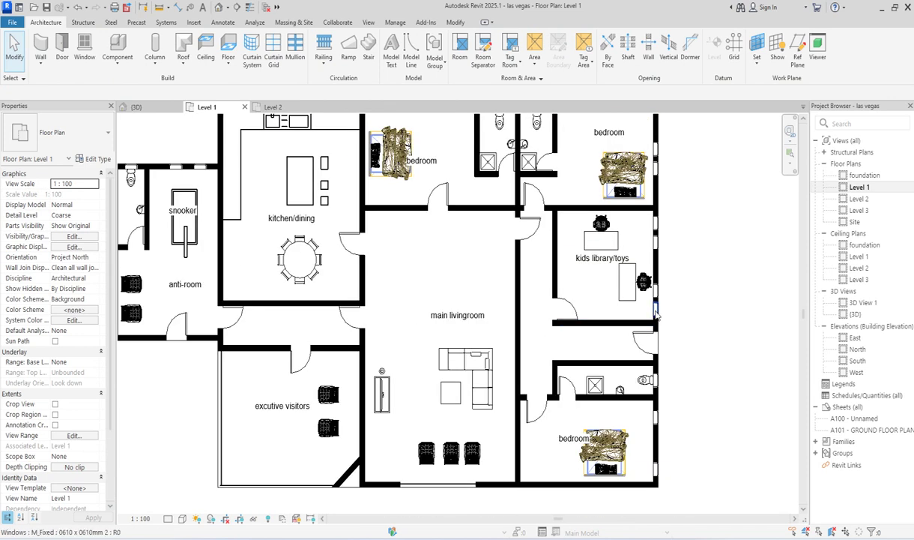
scroll(488, 253, "down", 3)
scroll(486, 310, "up", 3)
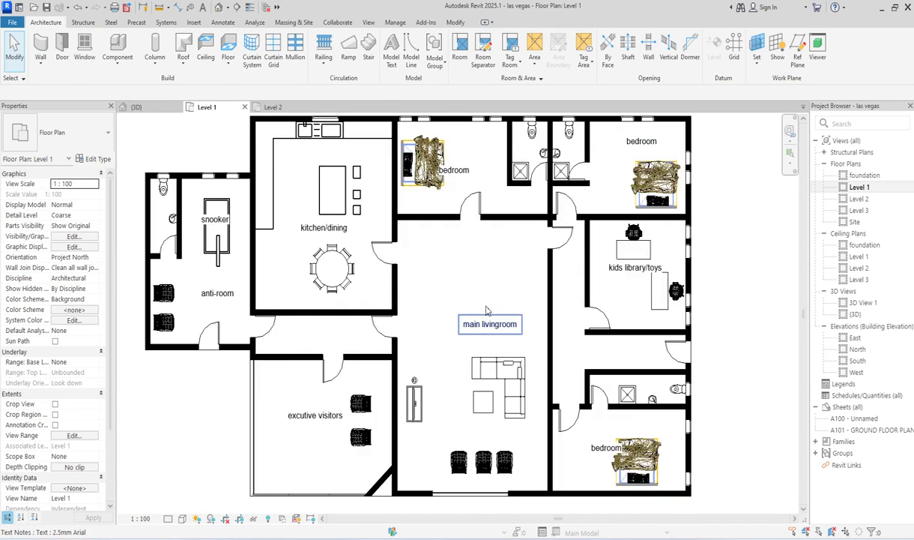
scroll(425, 249, "down", 2)
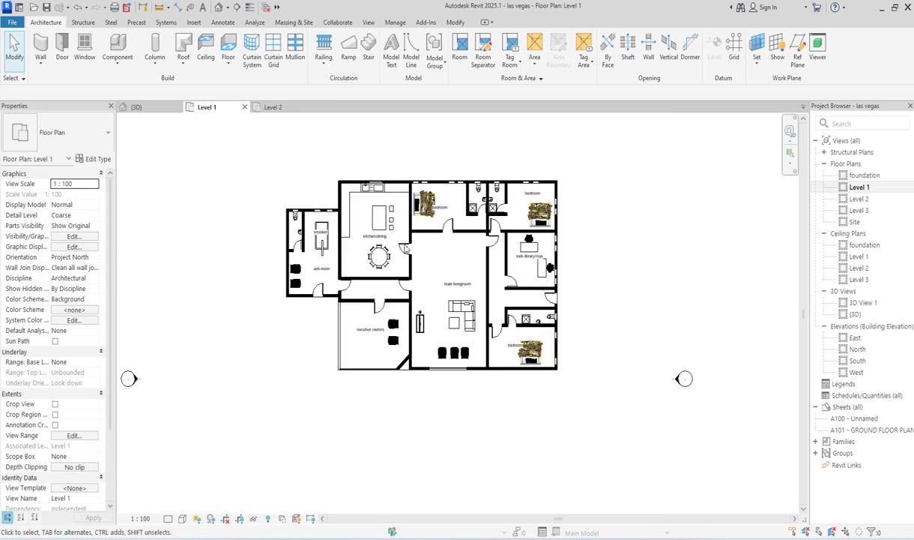
scroll(438, 210, "up", 2)
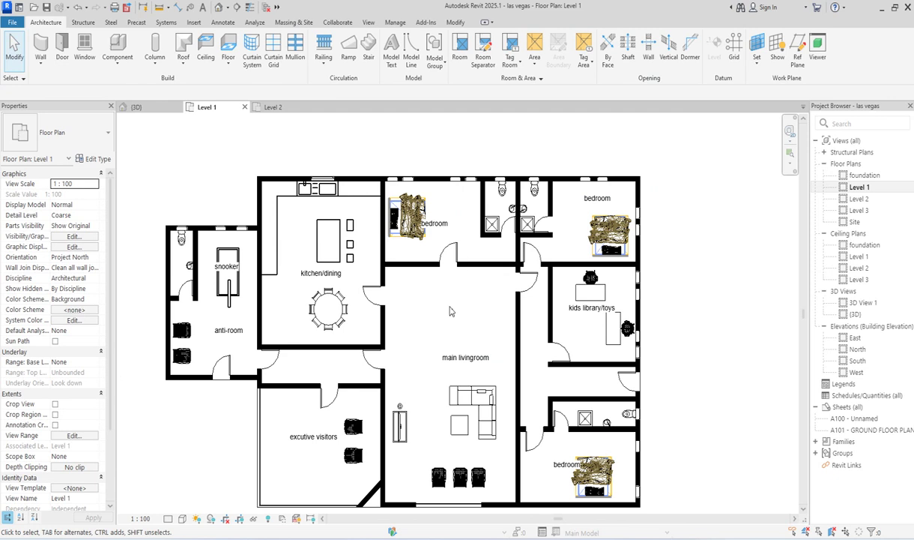
- Open the Level 2 floor plan and delete all linear dimensions visible in the view
double_click(865, 202)
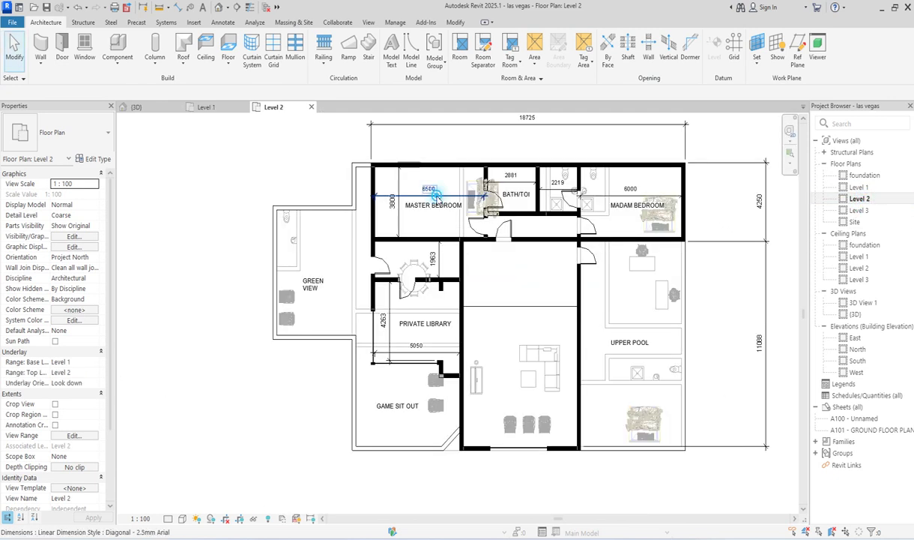
left_click(436, 196)
right_click(436, 198)
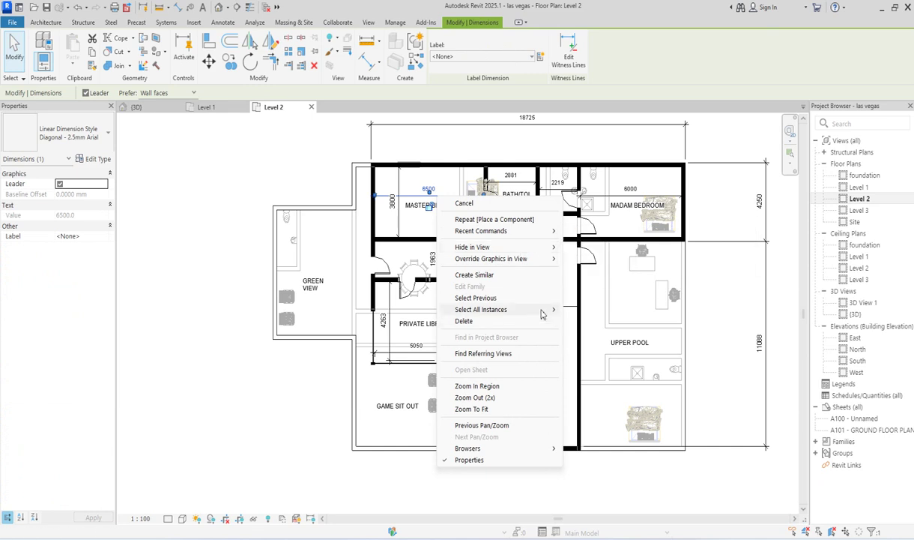
mouse_move(544, 310)
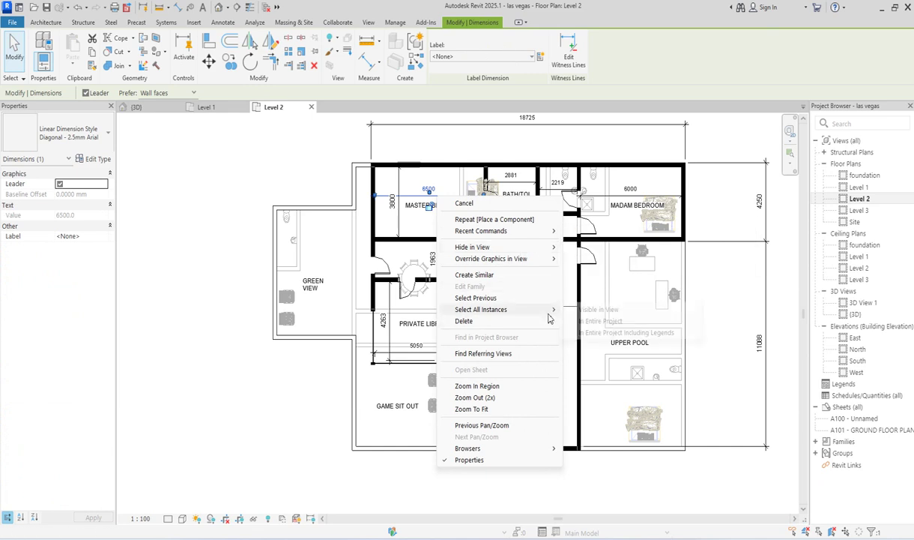
left_click(600, 310)
key("Delete")
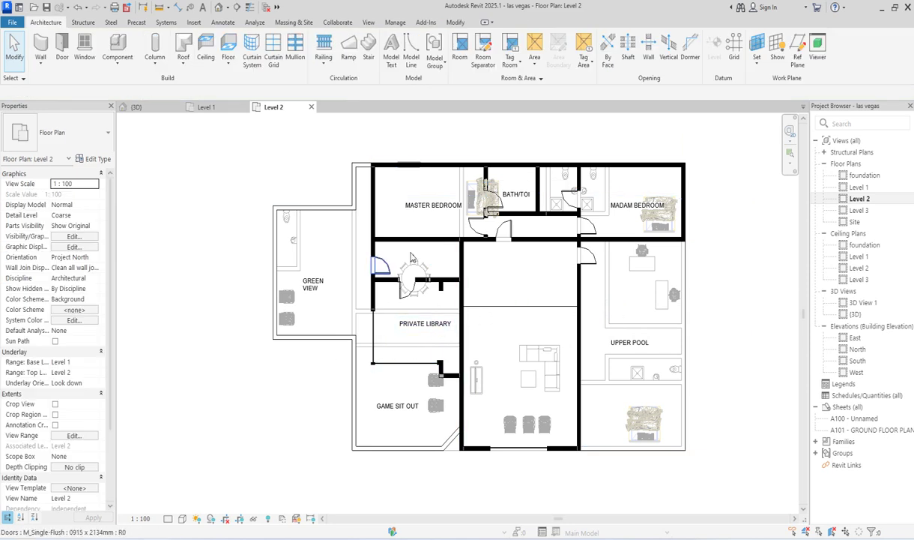
- Place a Queen_size_2_6152 bed in the master bedroom and another in the madam bedroom on Level 2
left_click(117, 45)
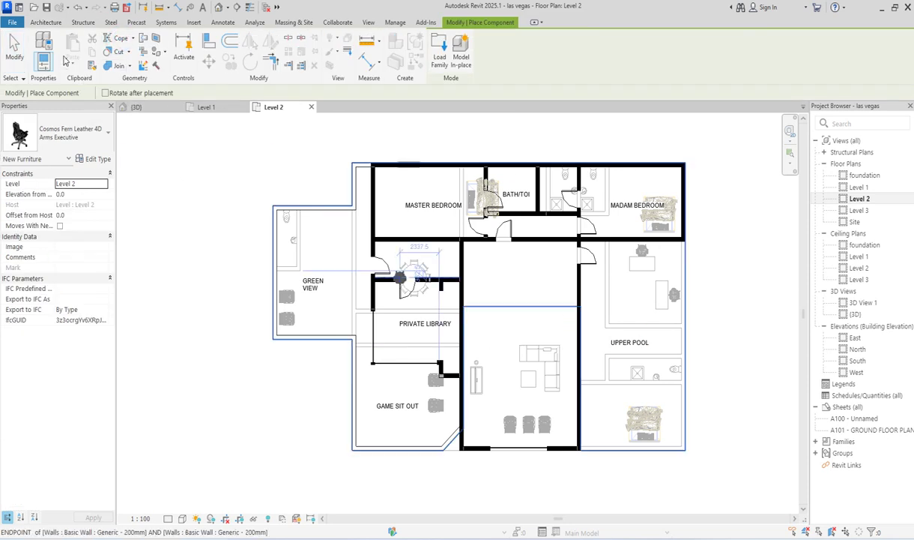
left_click(108, 132)
scroll(109, 282, "down", 15)
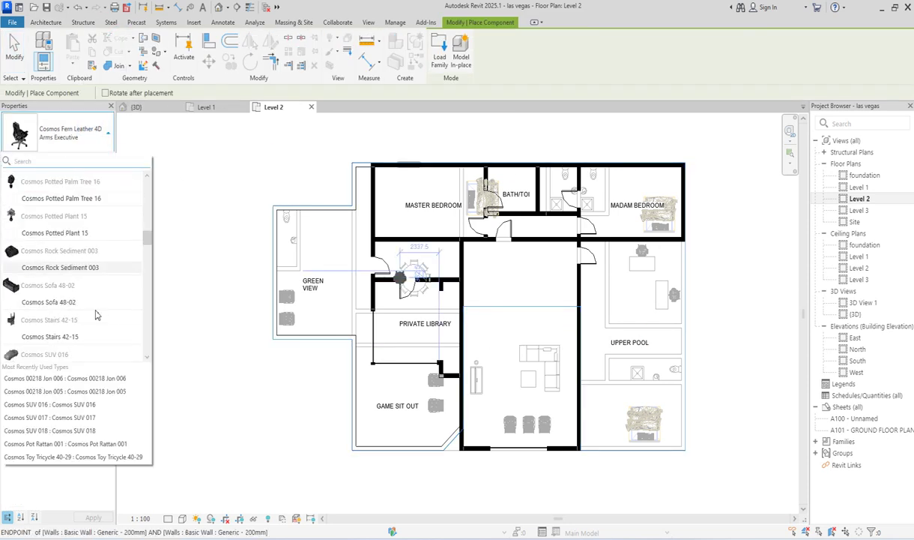
scroll(75, 305, "down", 3)
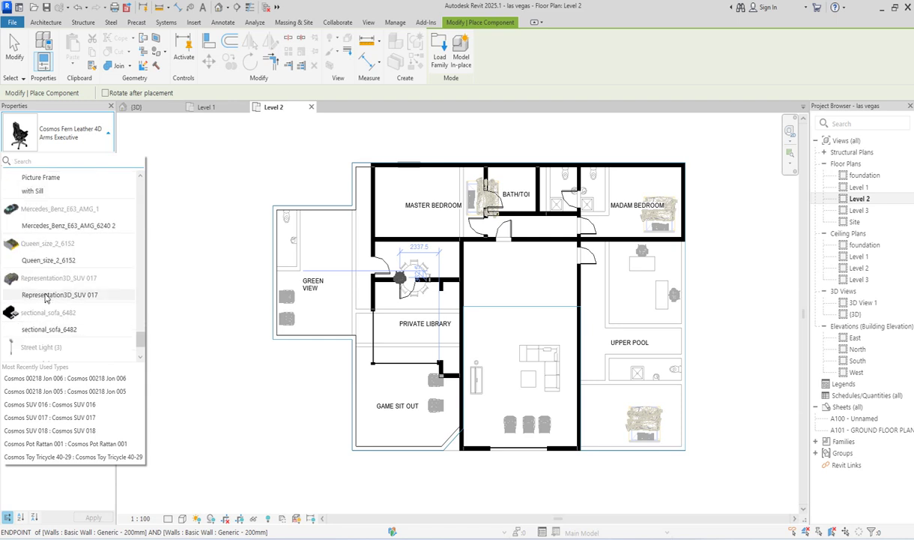
left_click(46, 260)
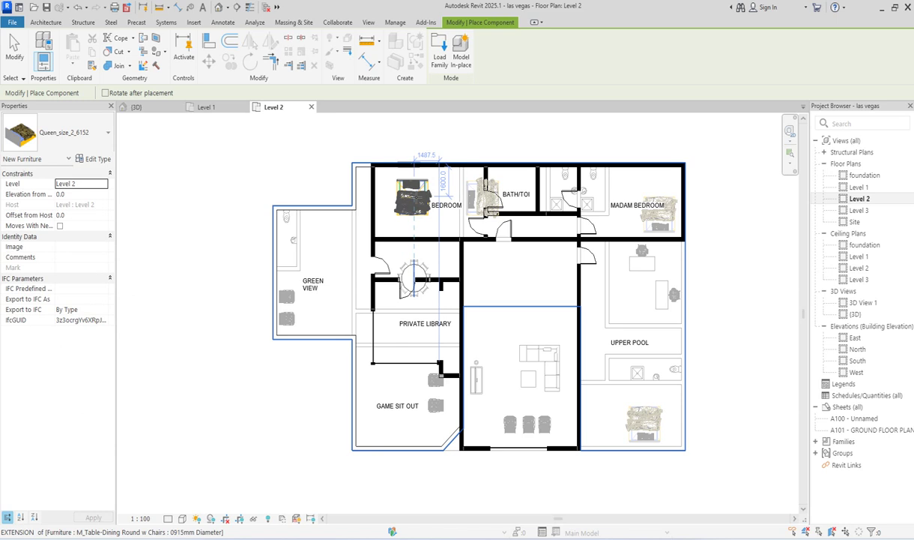
left_click(414, 196)
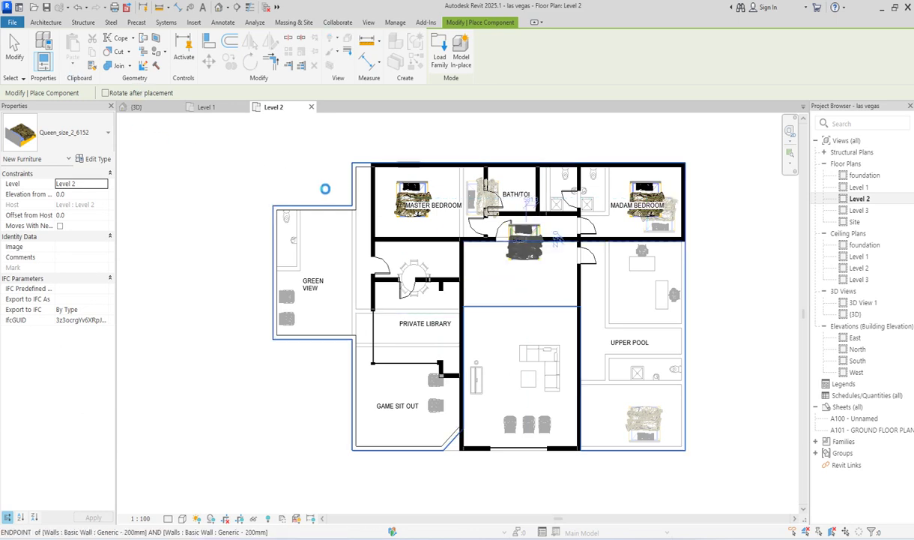
key("Escape")
key("Escape")
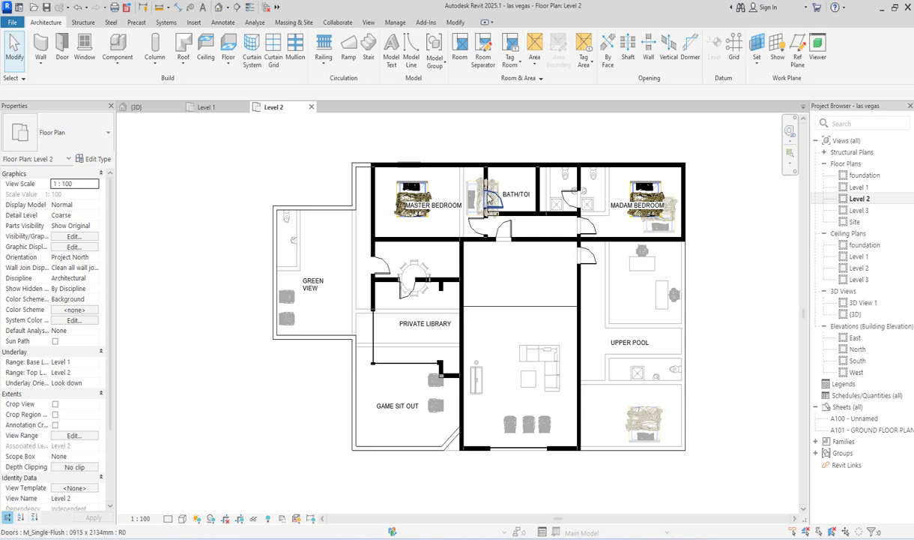
- Place four M_Fixed 0610 x 0610mm 2 windows with a 2100 head height in the master bedroom, two each in its north and west walls
left_click(84, 60)
left_click(89, 138)
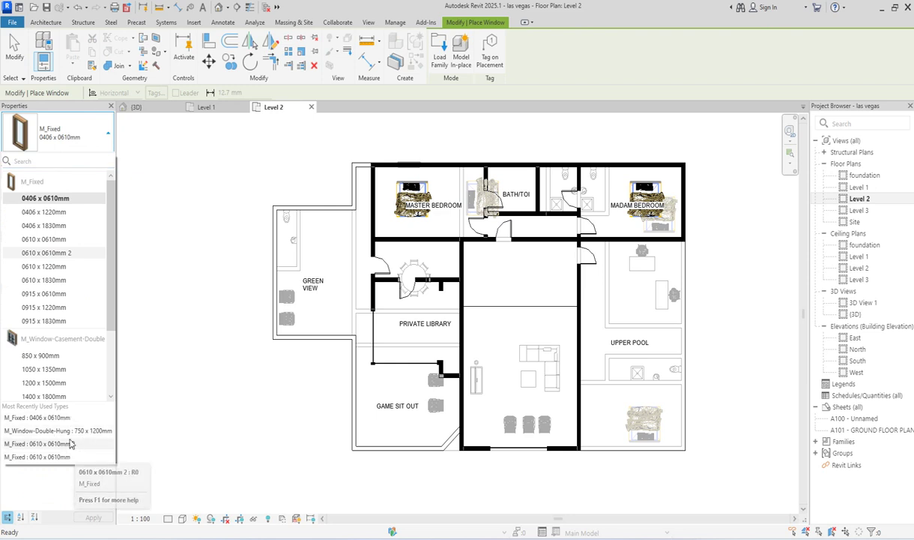
left_click(62, 445)
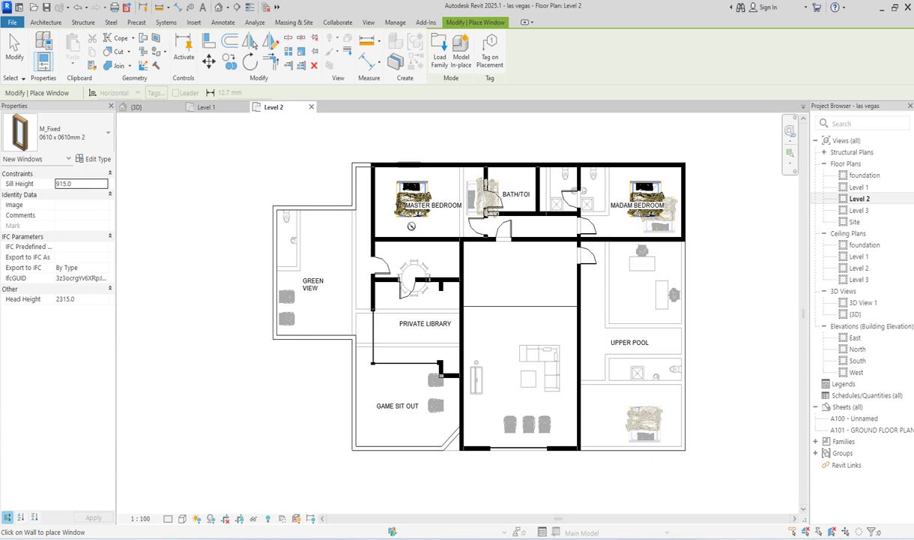
left_click(82, 298)
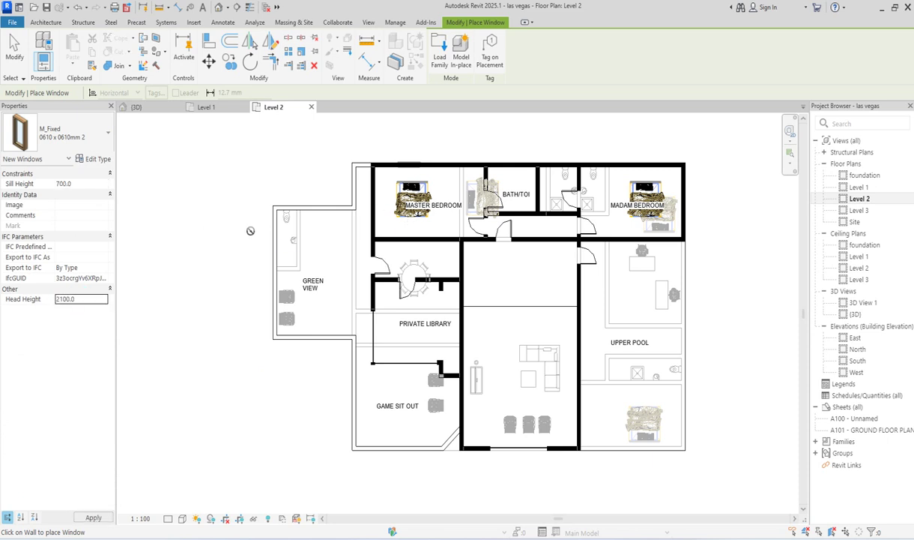
scroll(406, 165, "up", 3)
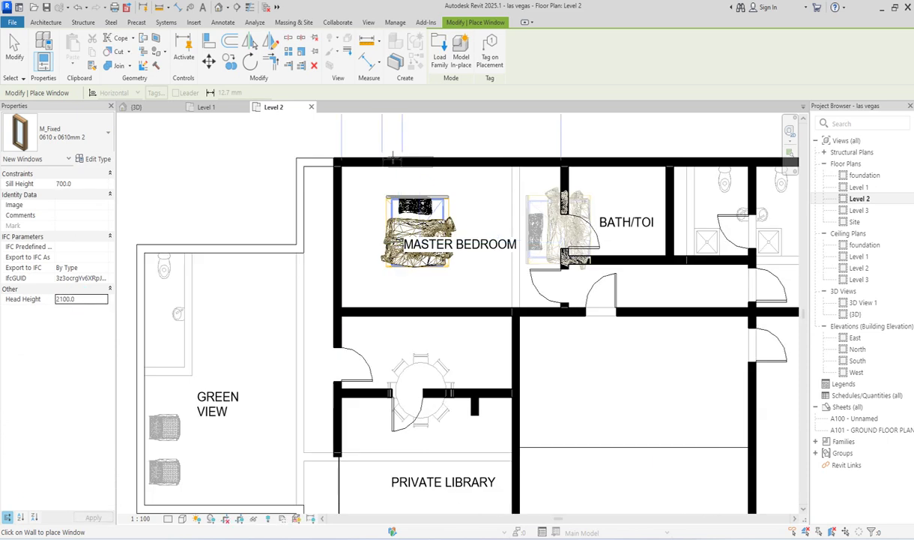
left_click(392, 157)
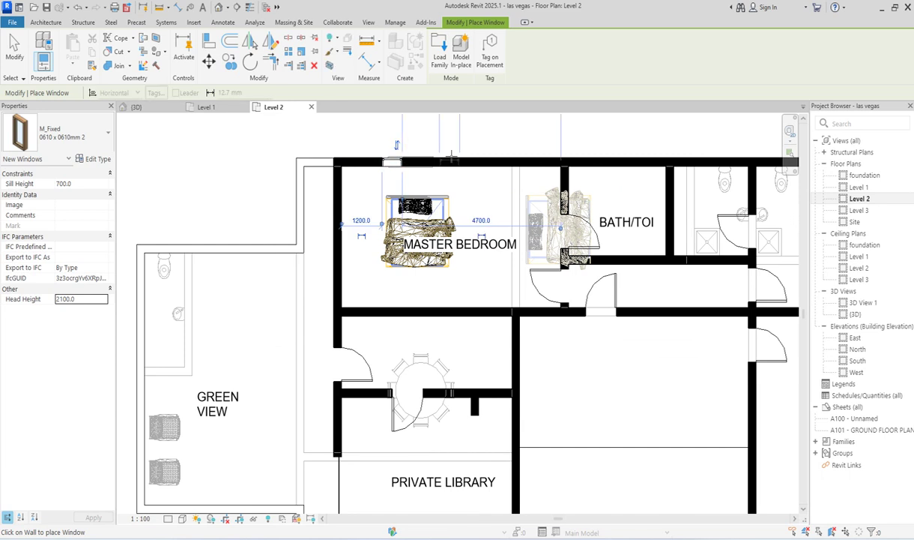
left_click(450, 156)
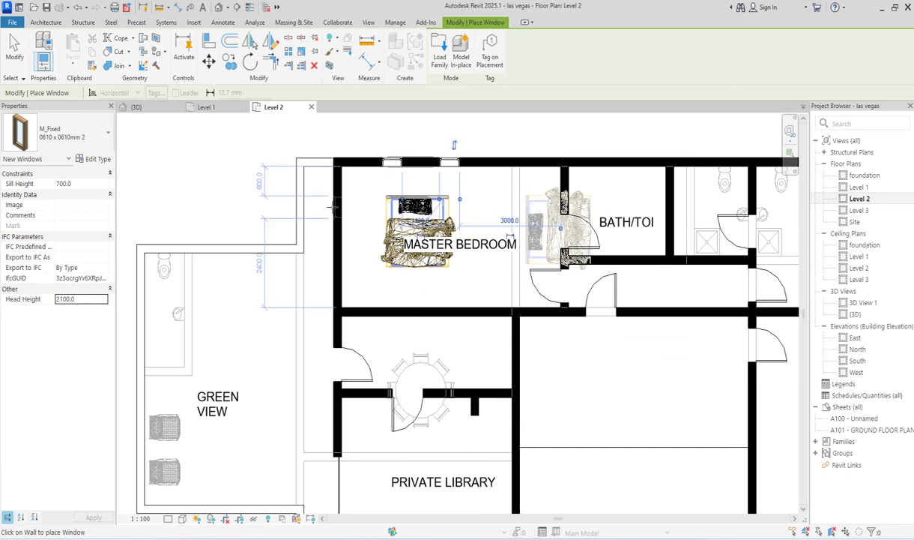
left_click(333, 203)
left_click(330, 237)
scroll(295, 288, "down", 2)
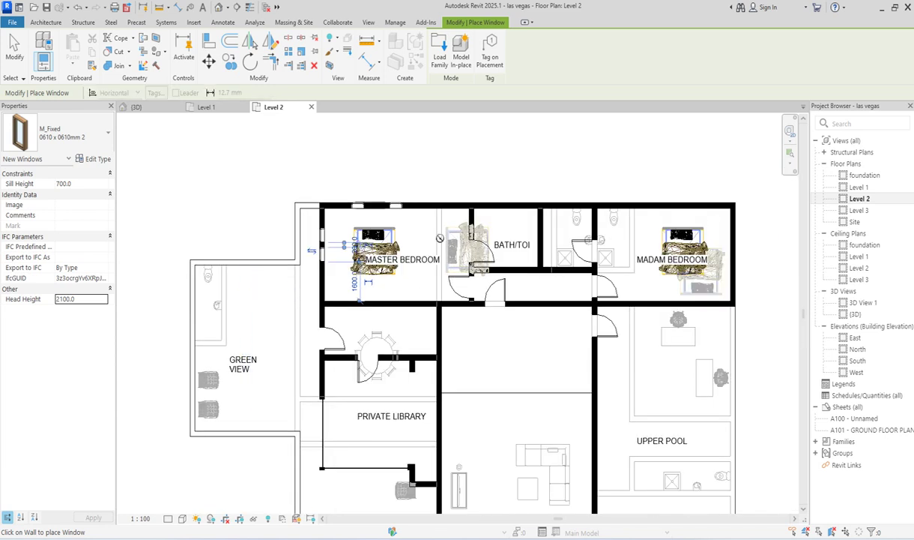
- Place two windows of the same type in the madam bedroom's north wall and one in its east wall
left_click(658, 204)
left_click(683, 204)
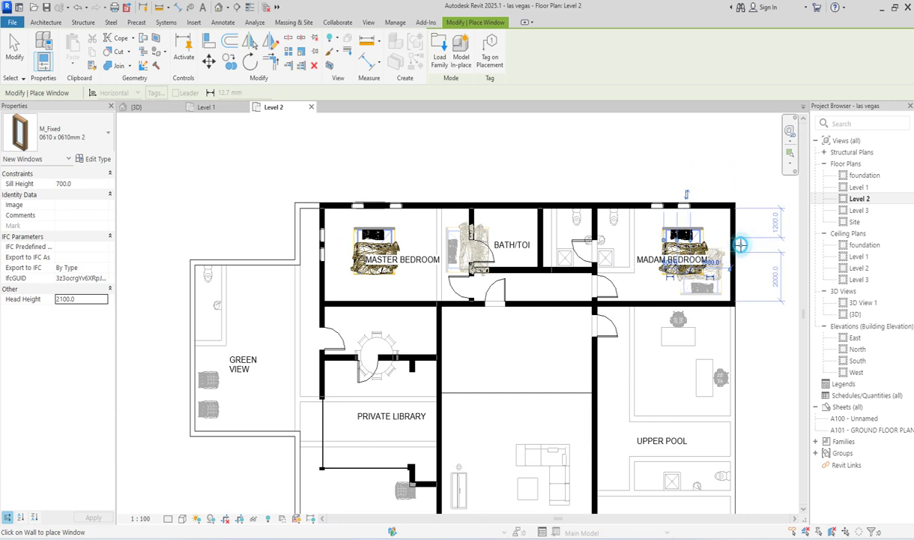
left_click(741, 245)
- Place two windows in the wall between the game sit out and the central hall, below the private library
scroll(675, 266, "down", 3)
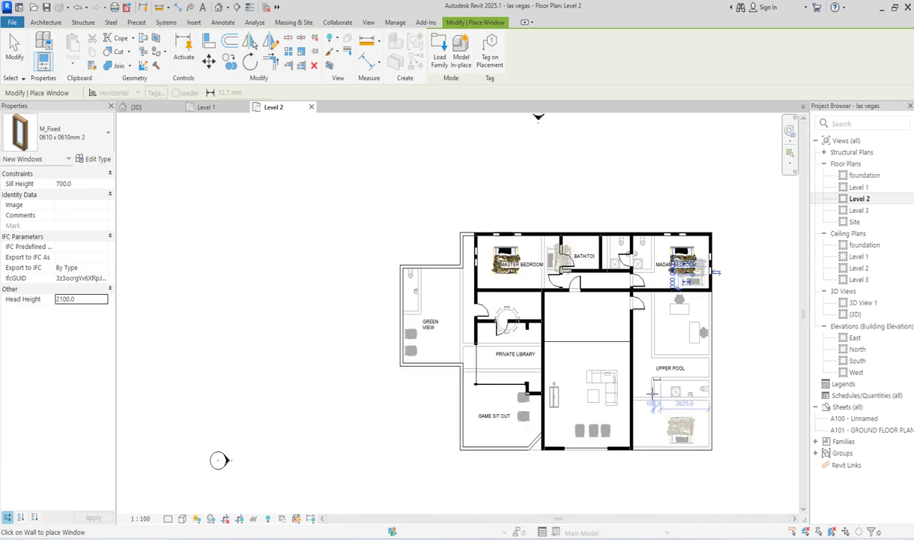
scroll(550, 383, "up", 3)
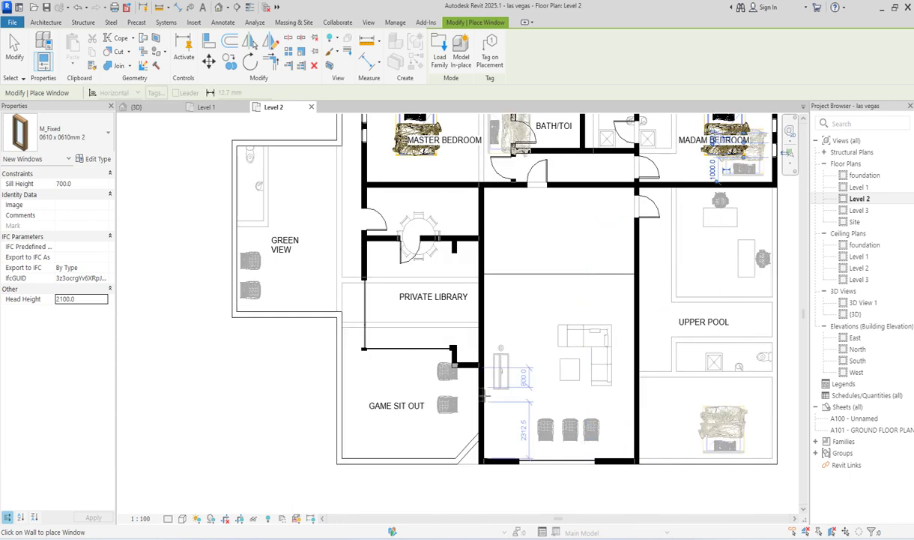
scroll(486, 397, "up", 2)
scroll(483, 378, "up", 2)
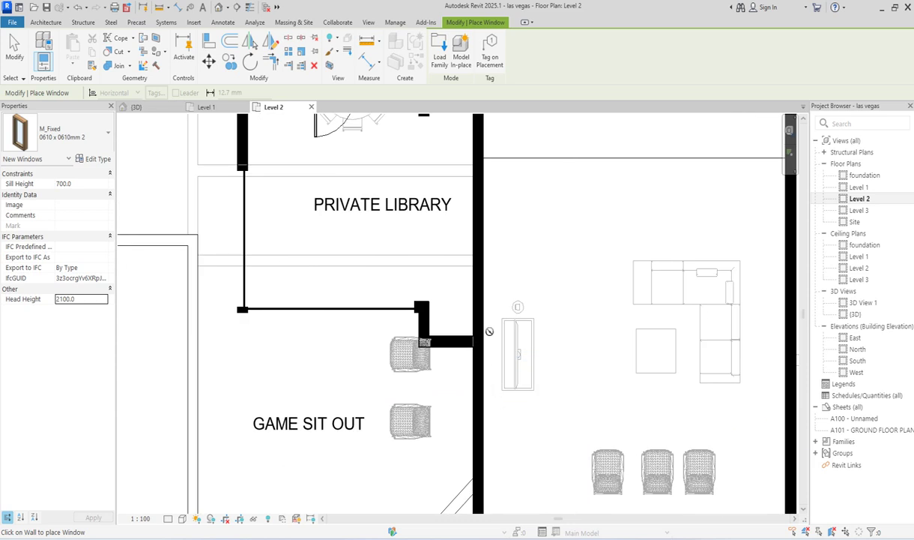
scroll(489, 331, "down", 3)
scroll(488, 365, "up", 2)
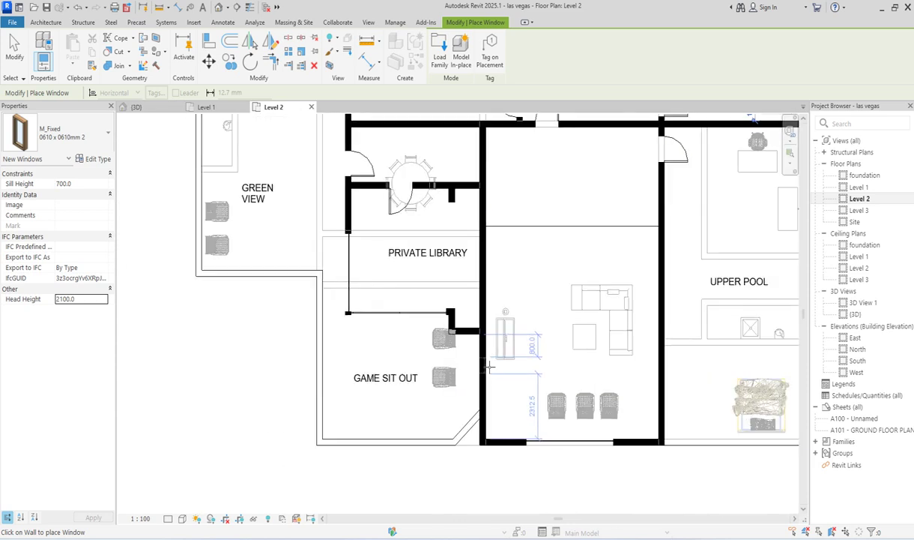
scroll(489, 362, "up", 2)
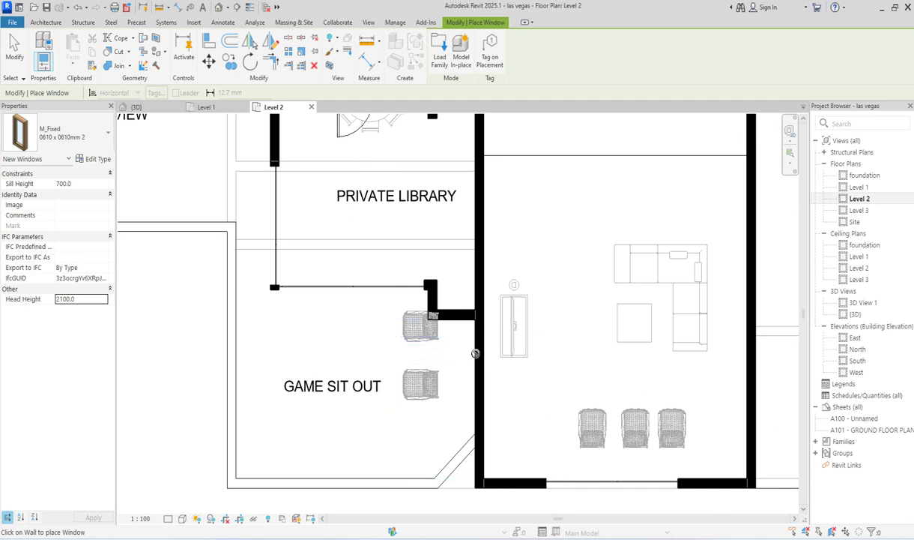
left_click(475, 354)
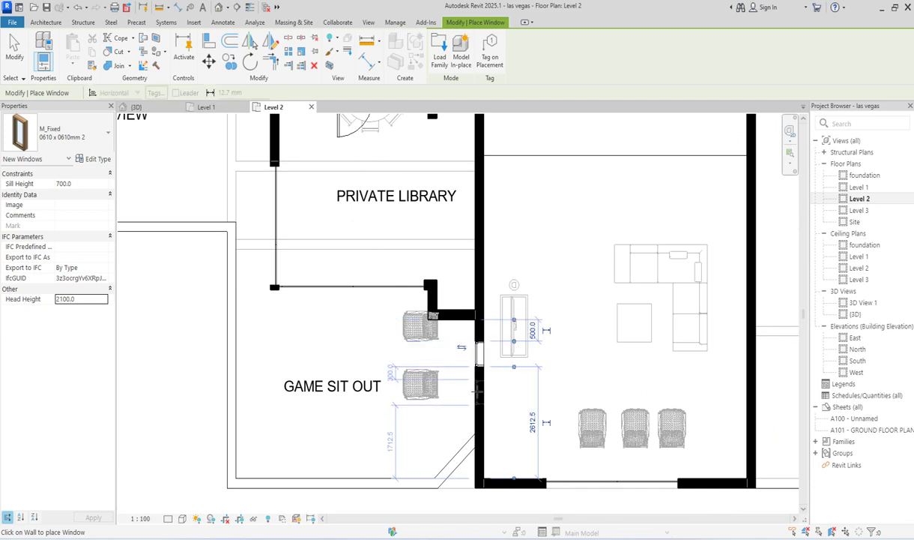
- Place four windows along the wall between the central hall and the upper pool, and end window placement
scroll(474, 390, "down", 4)
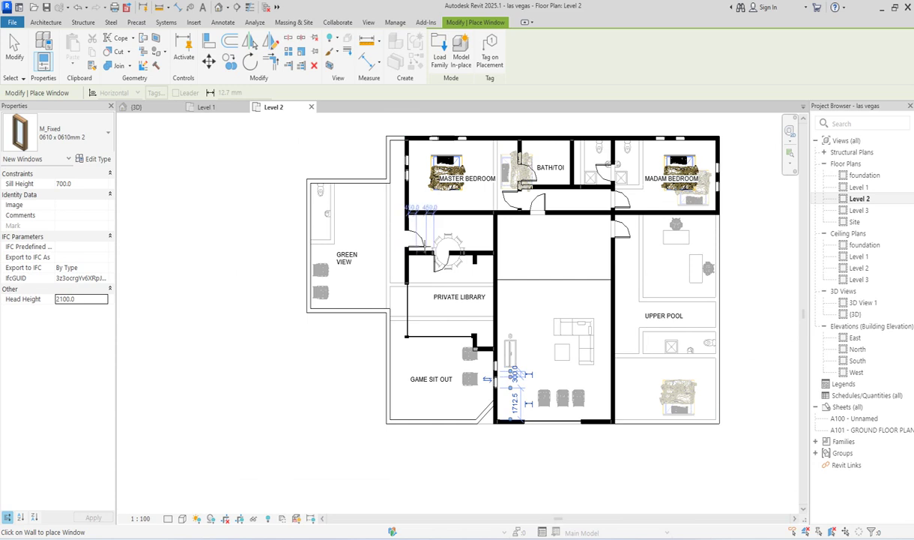
scroll(626, 374, "up", 2)
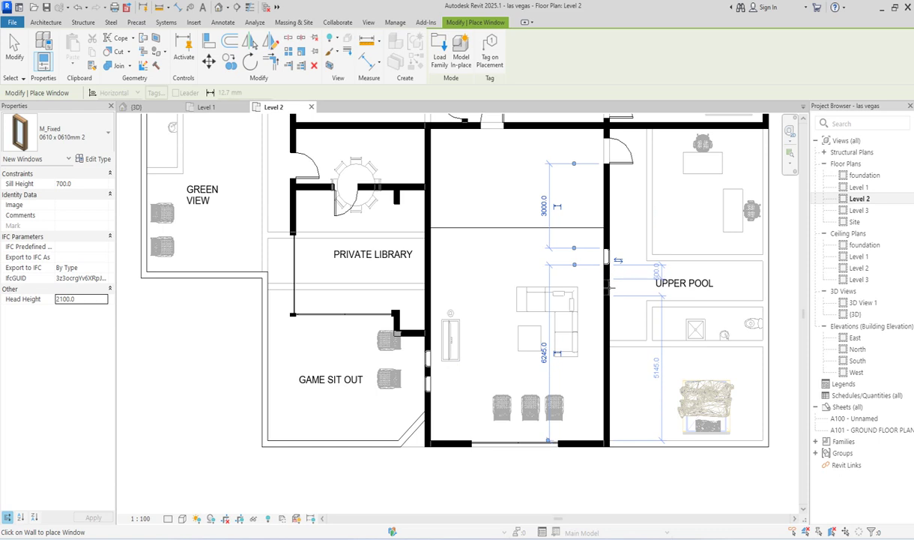
left_click(609, 286)
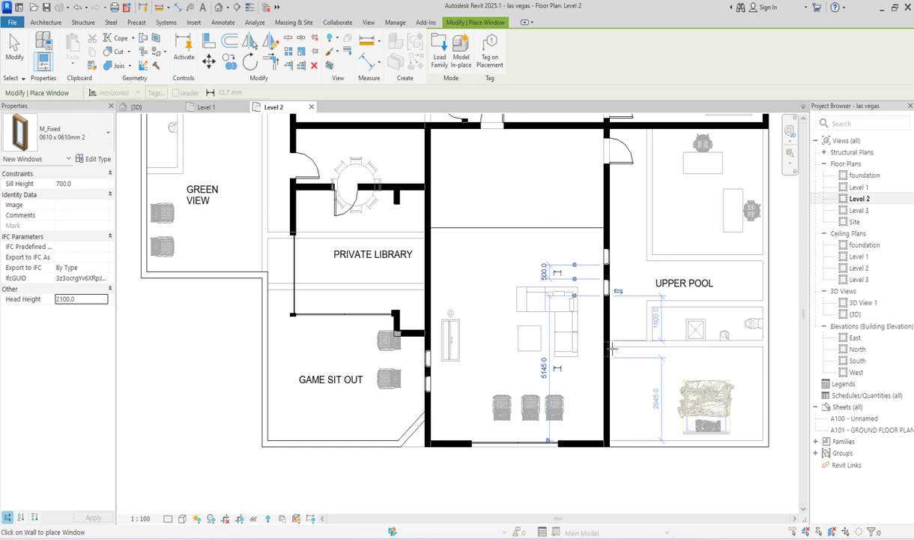
scroll(609, 410, "down", 3)
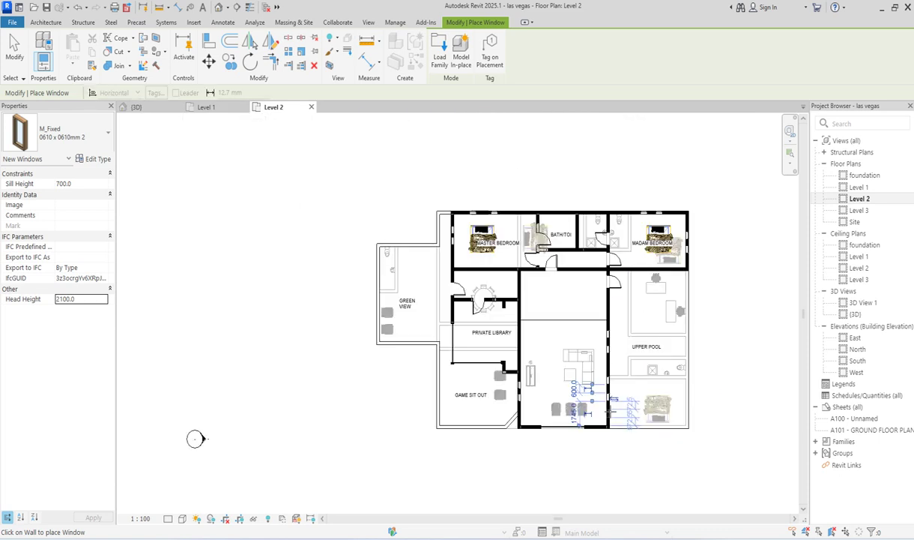
scroll(557, 317, "up", 1)
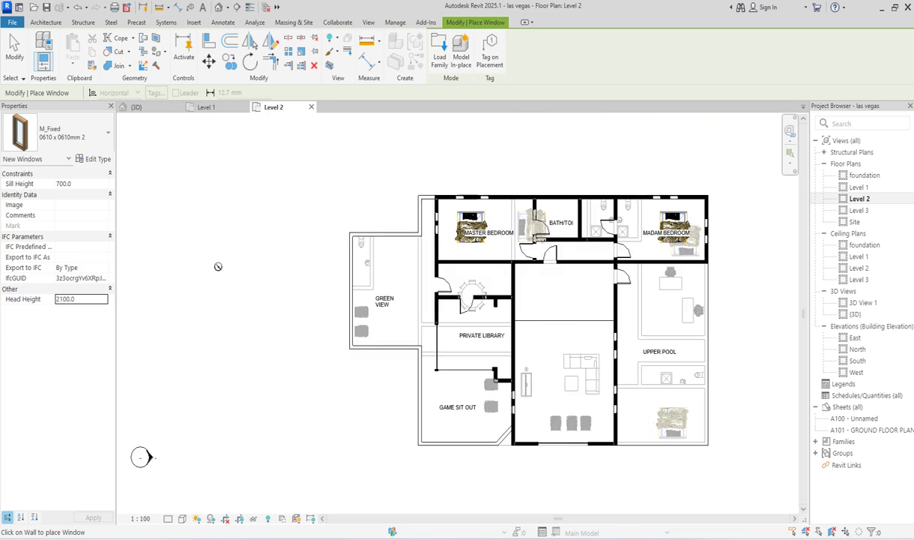
key("Escape")
key("Escape")
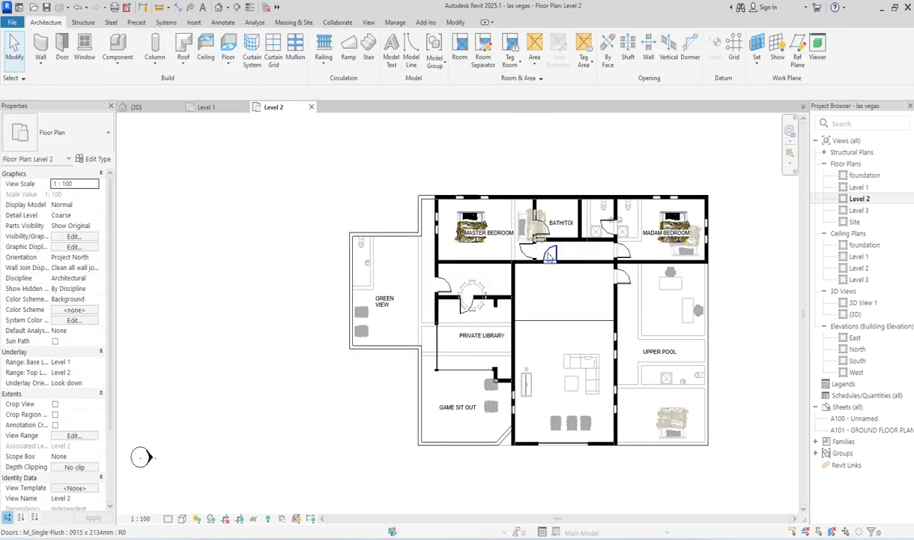
- Place a WC w Cistern (5) 540 x 360mm against the north wall of BATH/TOI and another in the adjacent bathroom
left_click(113, 60)
left_click(82, 134)
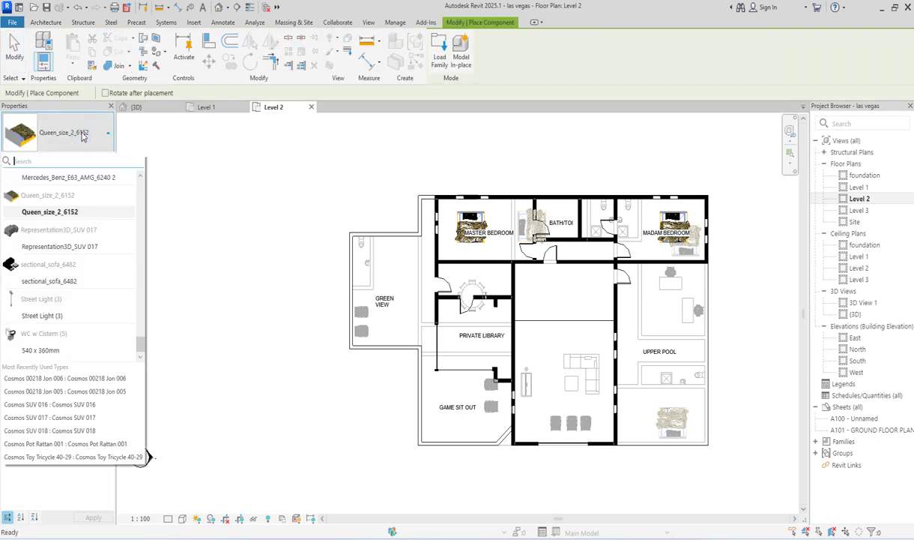
left_click(41, 349)
scroll(573, 197, "up", 5)
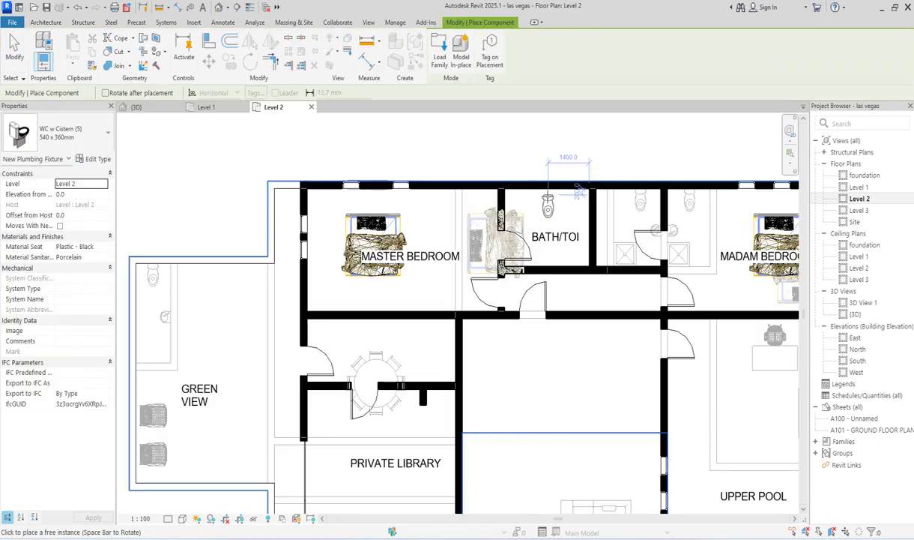
left_click(571, 187)
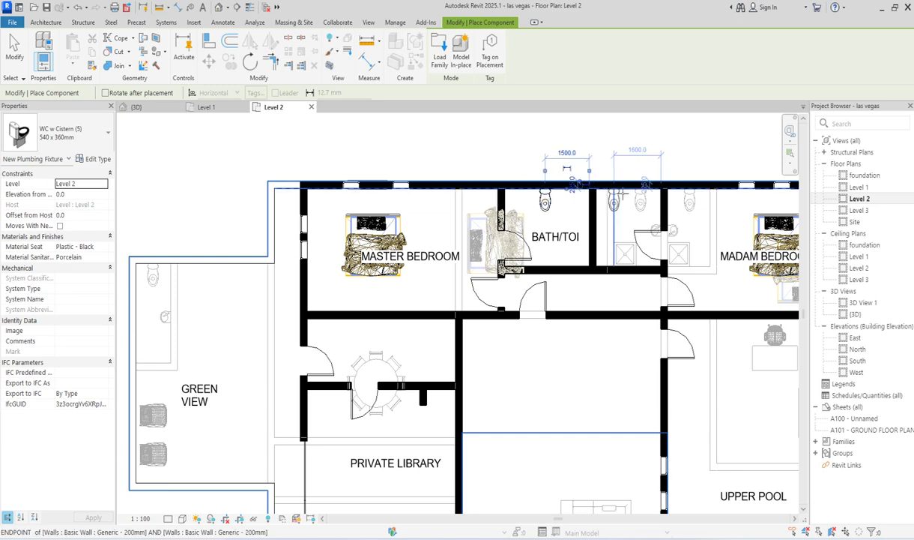
left_click(653, 182)
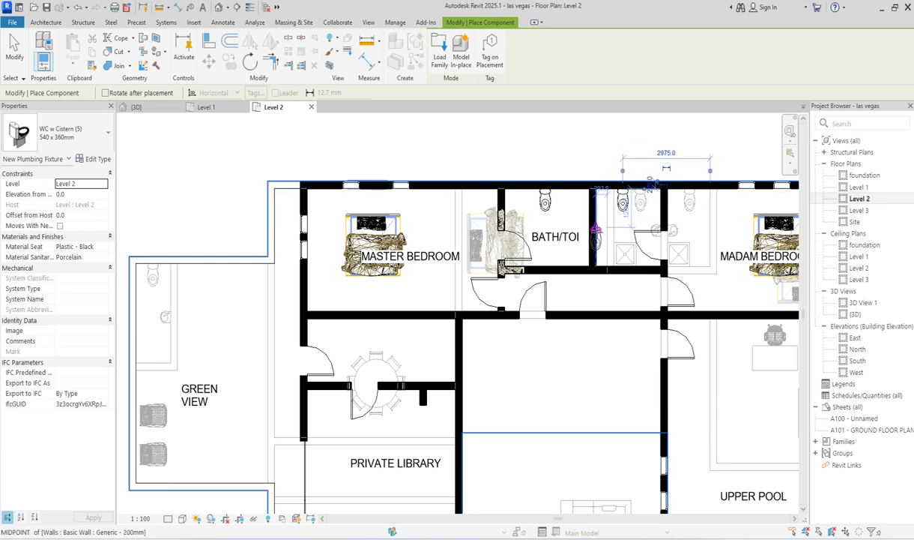
- Place an M_Shower Stall-2D in the lower corner of BATH/TOI and another in the adjacent bathroom beside the shared wall
left_click(38, 23)
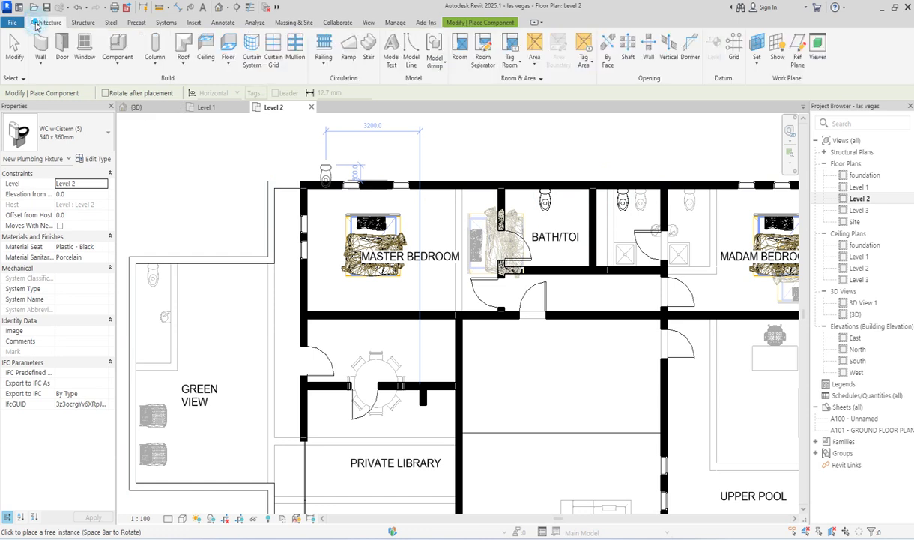
left_click(95, 135)
scroll(106, 265, "down", 10)
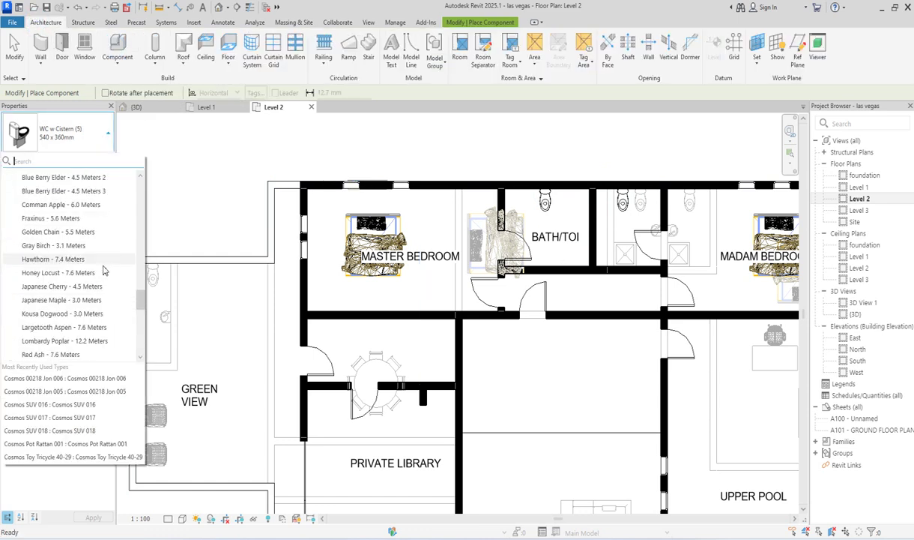
left_click(47, 280)
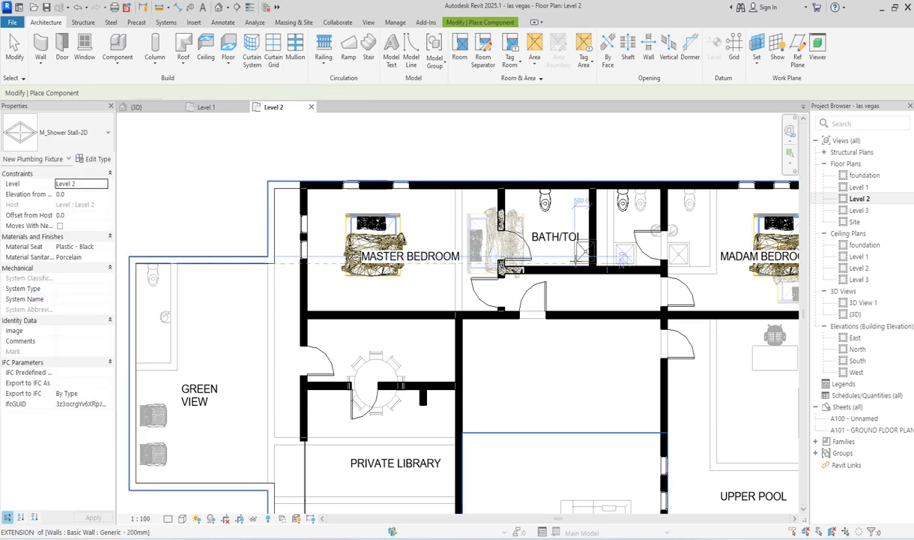
scroll(555, 263, "up", 3)
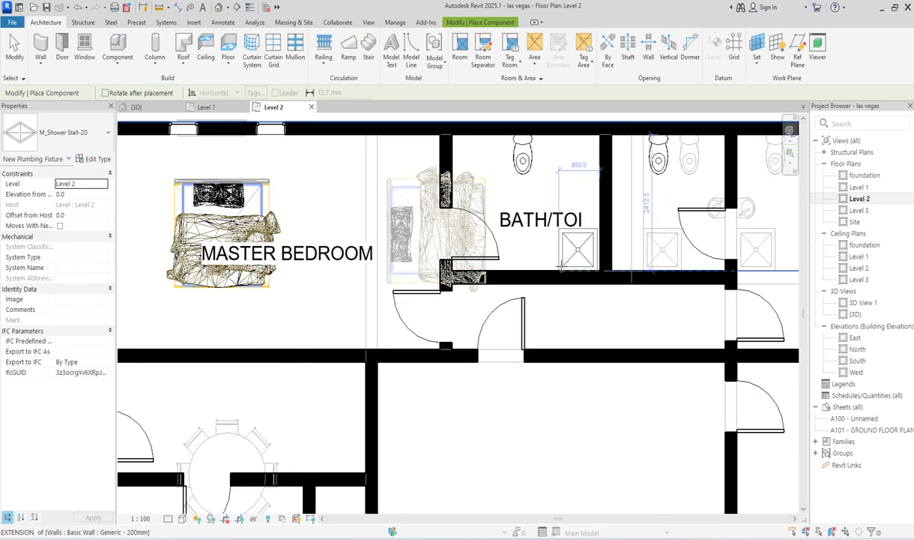
left_click(561, 266)
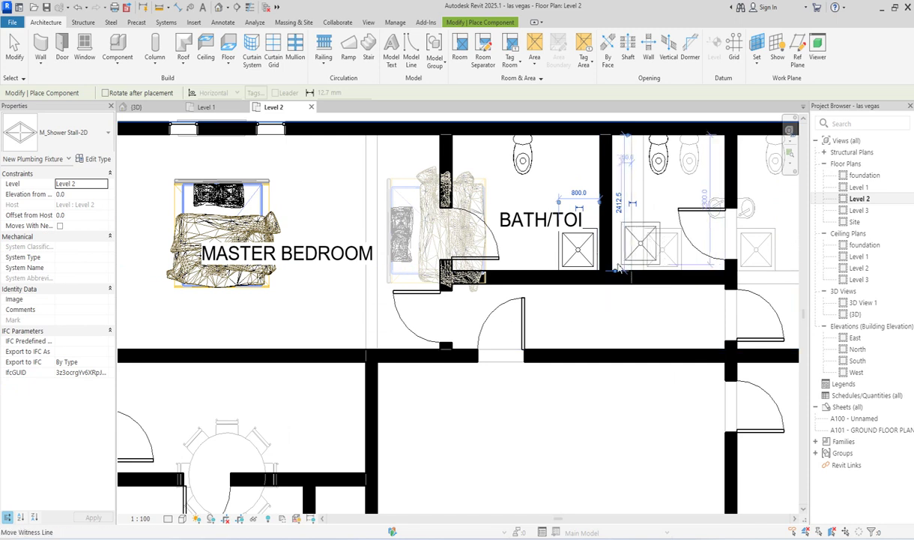
left_click(614, 264)
key("Escape")
key("Escape")
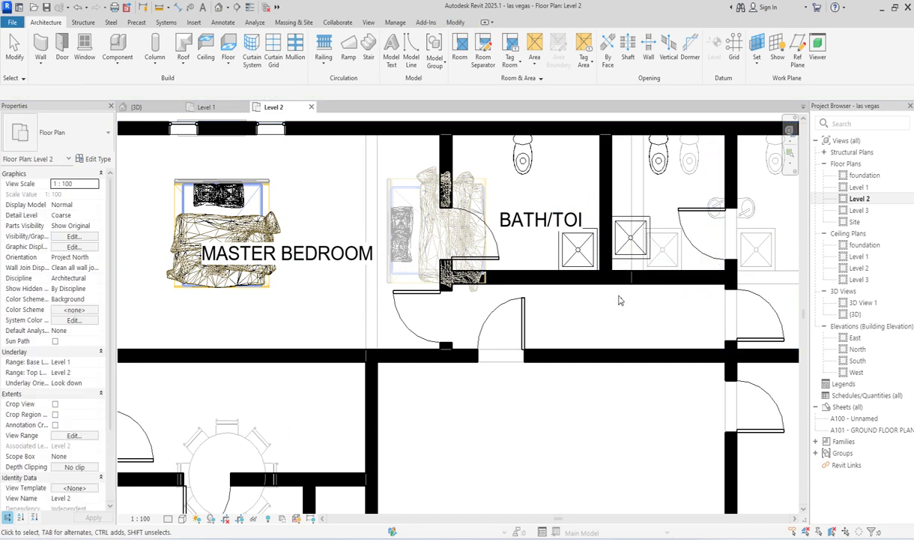
- Nudge the adjacent bathroom's shower stall down closer to the south wall
left_click(619, 266)
key("Down")
key("Down")
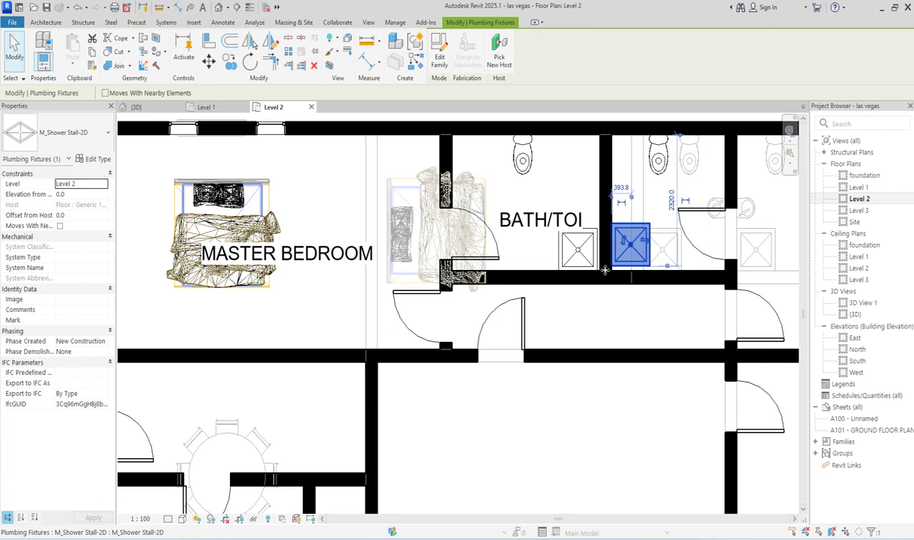
- Move the BATH/TOI label up clear of the shower stall and the MASTER BEDROOM label below its bed
left_click(574, 182)
left_click(531, 218)
left_click_drag(490, 198, 469, 171)
left_click(300, 253)
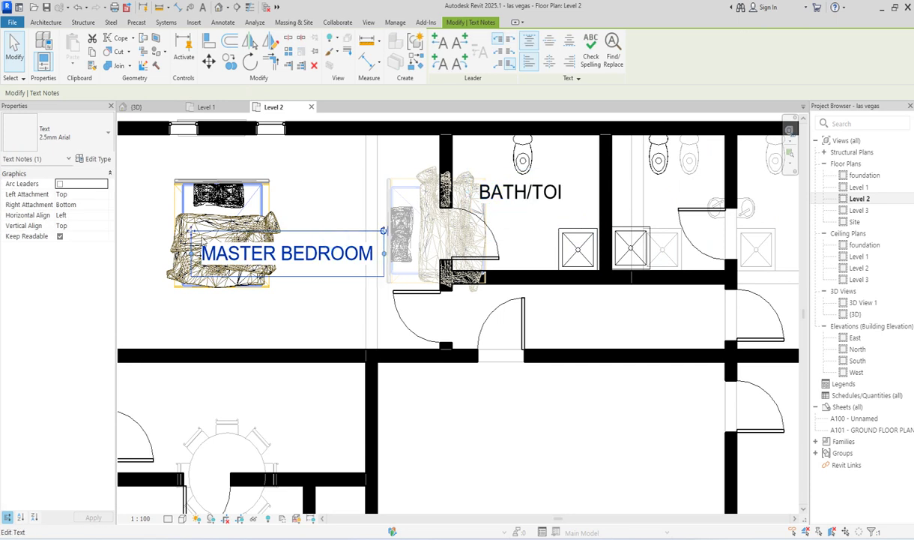
left_click_drag(190, 231, 146, 293)
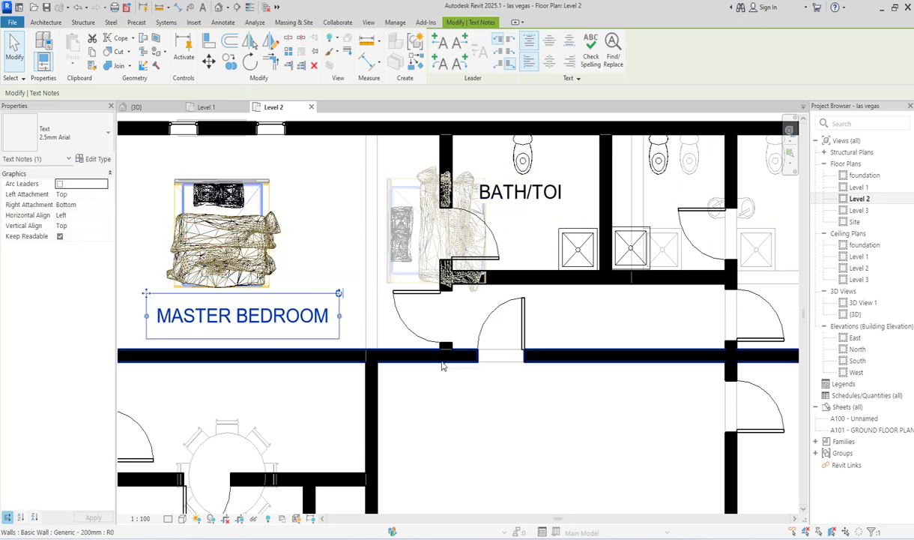
scroll(480, 388, "down", 3)
left_click(515, 421)
- Set the underlay base level of the Level 2 floor plan to None
scroll(544, 267, "down", 3)
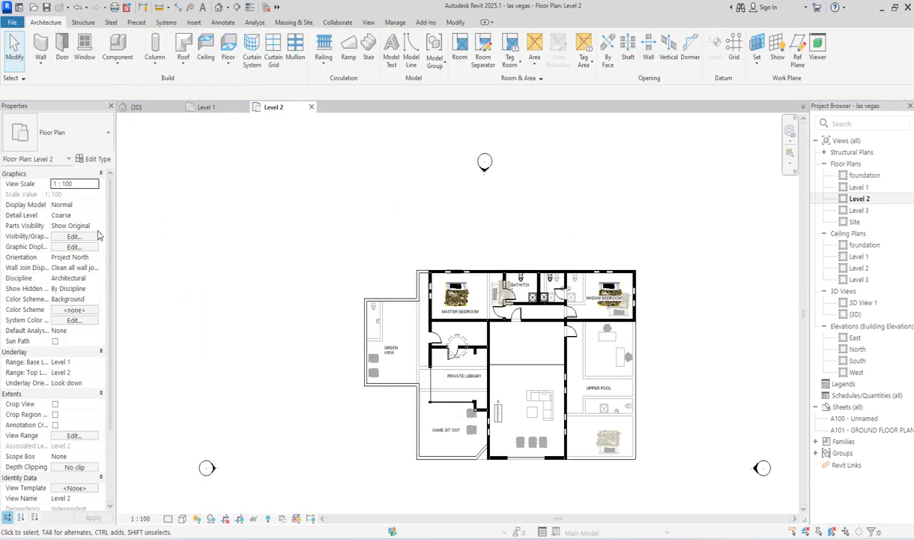
left_click(95, 362)
left_click(76, 373)
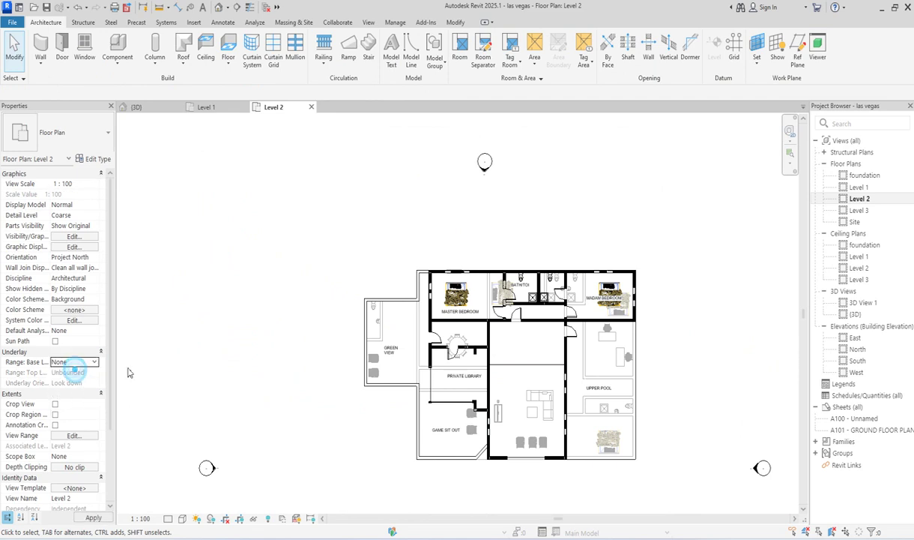
scroll(600, 413, "up", 1)
scroll(601, 414, "up", 2)
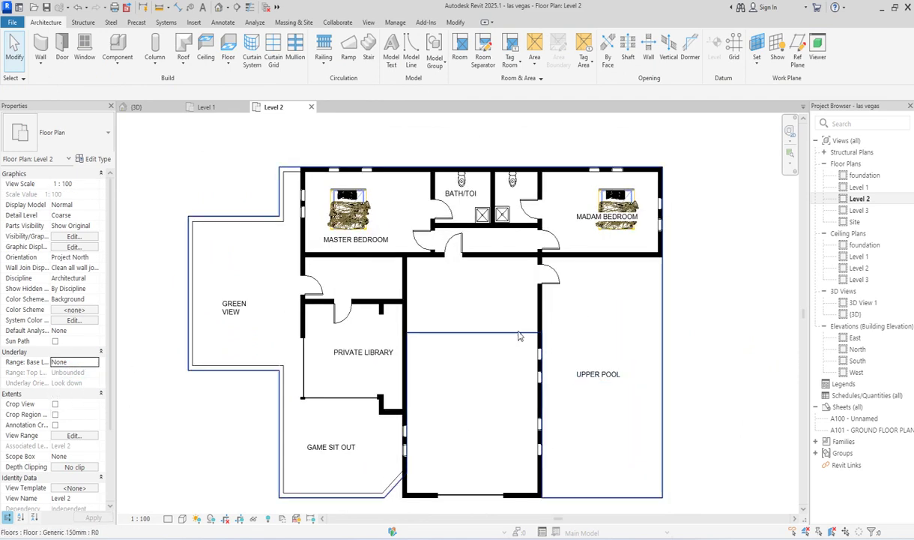
scroll(474, 347, "down", 2)
scroll(419, 365, "up", 1)
scroll(419, 364, "up", 1)
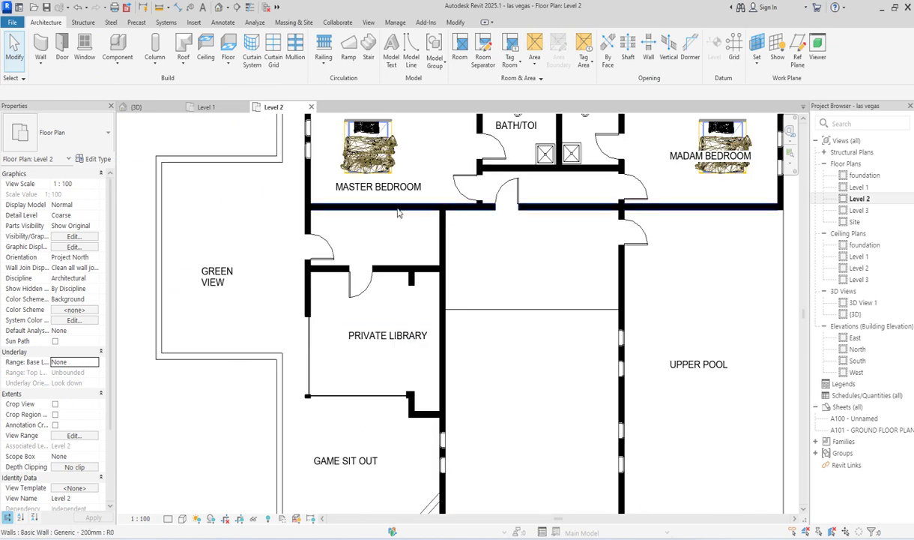
left_click(322, 247)
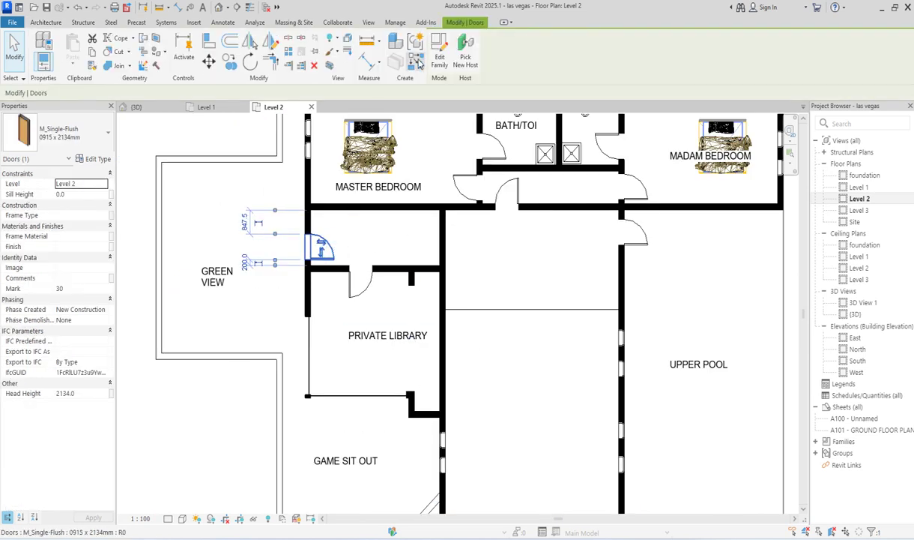
left_click(418, 64)
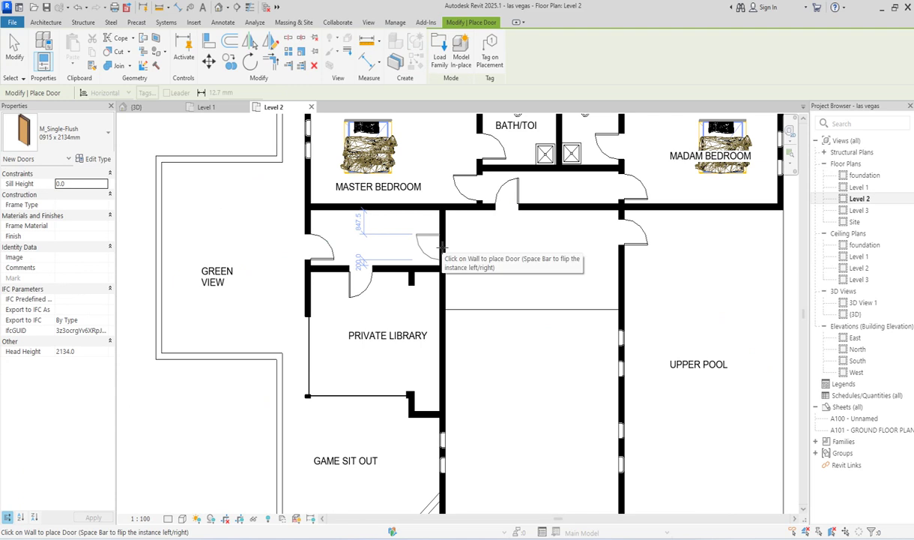
key("Escape")
key("Escape")
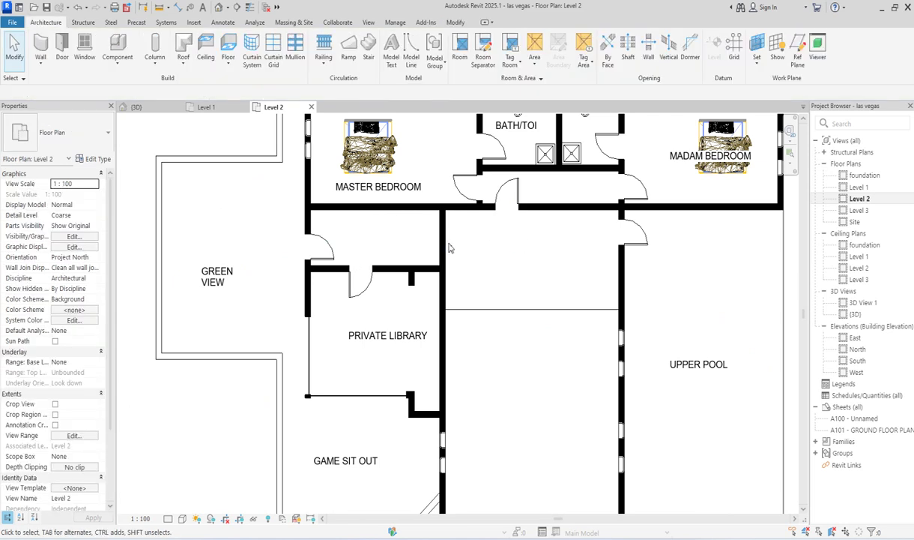
- Shorten the wall along the east side of PRIVATE LIBRARY so it ends at the library's north wall, opening the corridor to the hall
left_click(443, 218)
left_click_drag(443, 216, 441, 266)
left_click(545, 247)
scroll(300, 255, "down", 4)
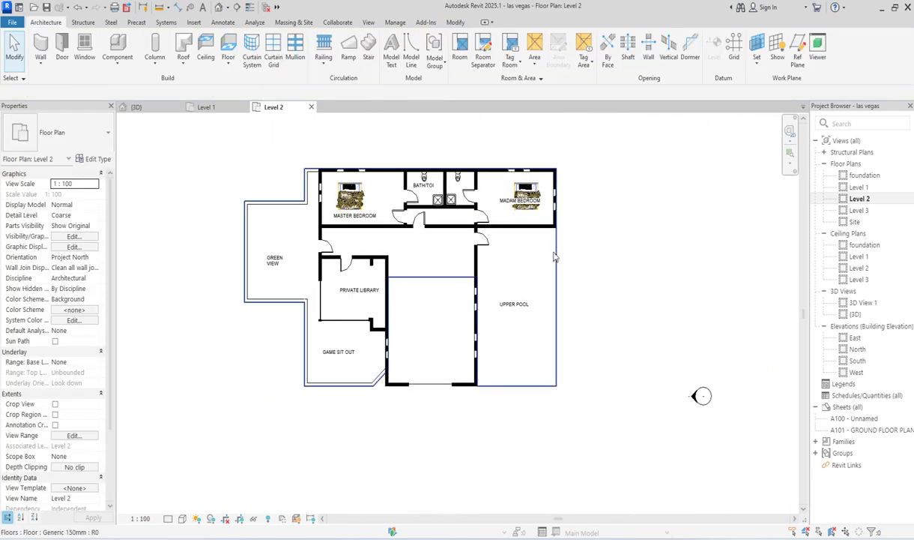
- Draw wide detail lines in PRIVATE LIBRARY from the north wall stub about 500 mm east, south, then back west to the south wall corner
scroll(390, 240, "up", 3)
scroll(367, 260, "up", 4)
scroll(370, 211, "down", 4)
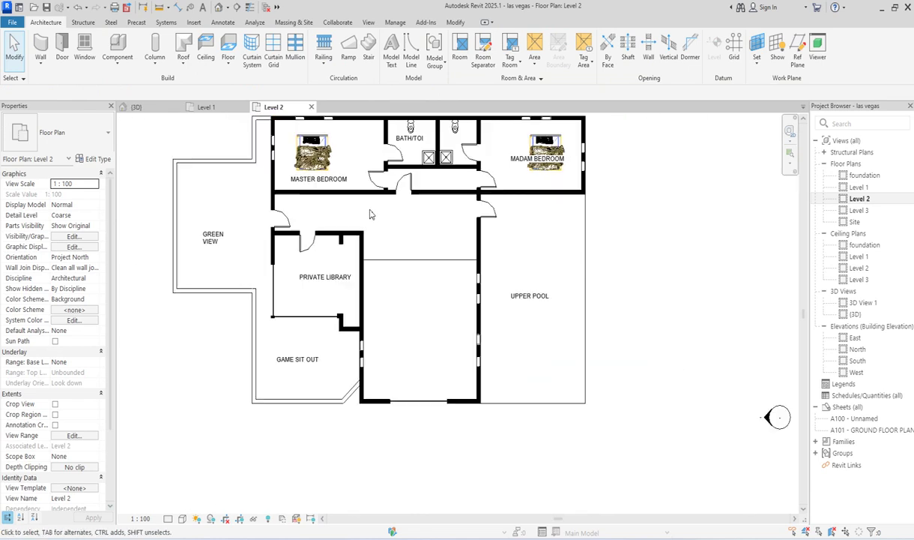
scroll(346, 253, "up", 2)
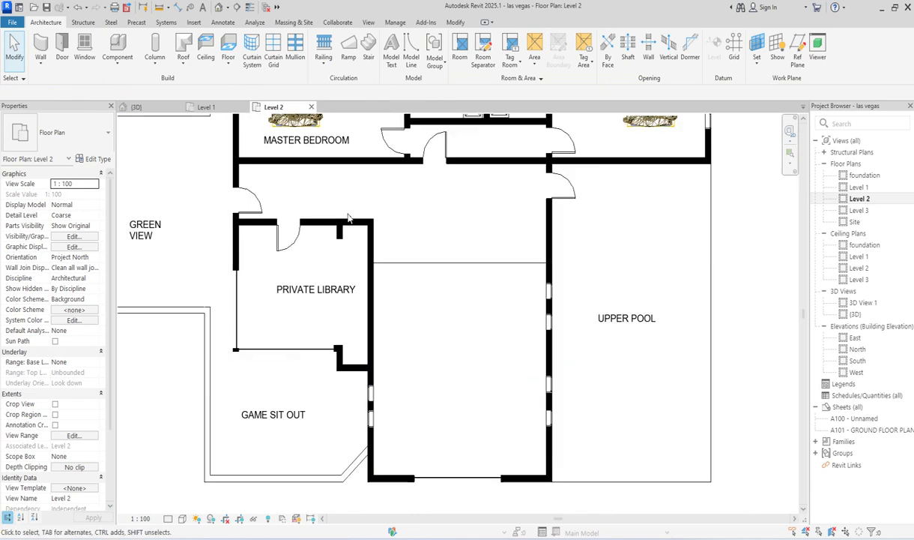
left_click(227, 24)
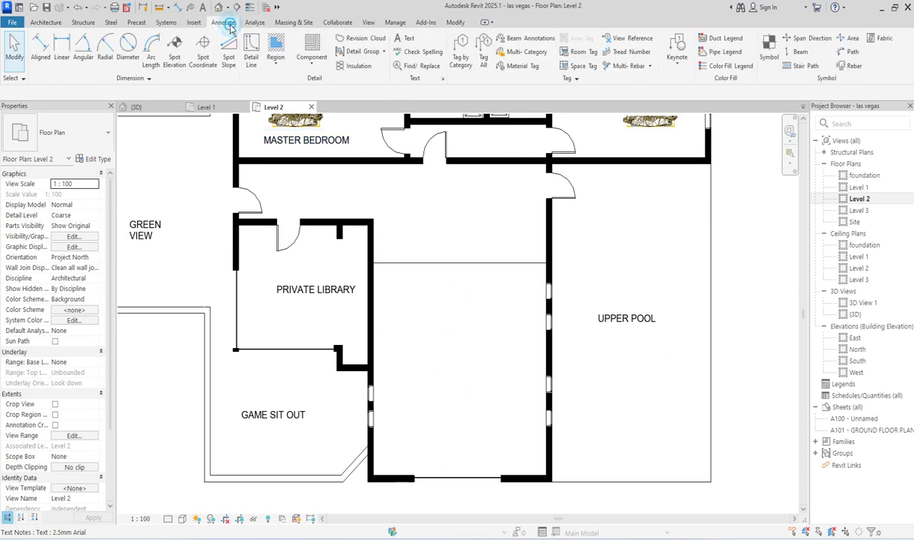
left_click(252, 56)
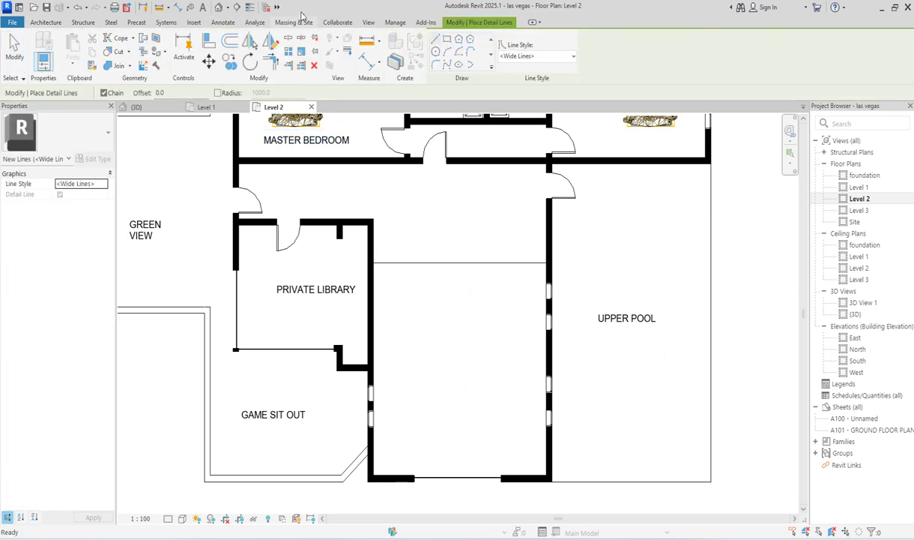
scroll(300, 235, "up", 3)
left_click(342, 231)
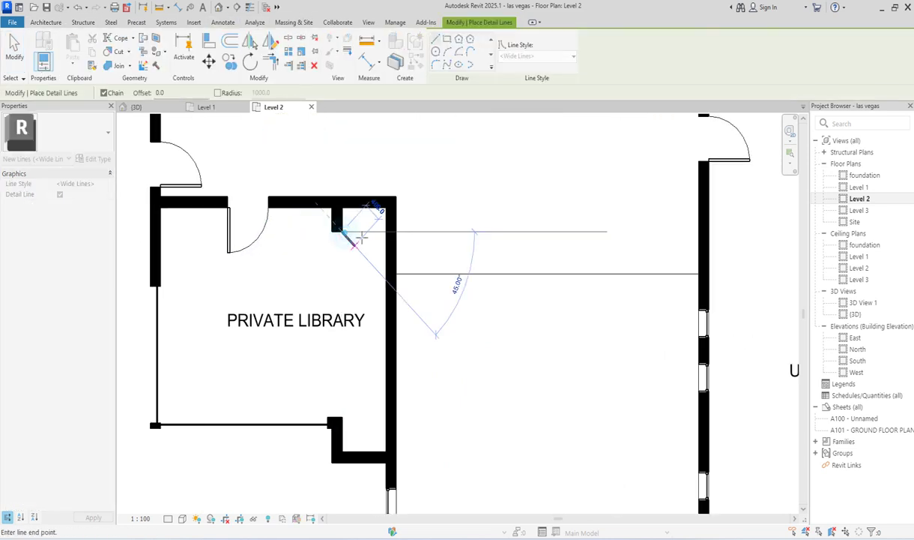
left_click(364, 232)
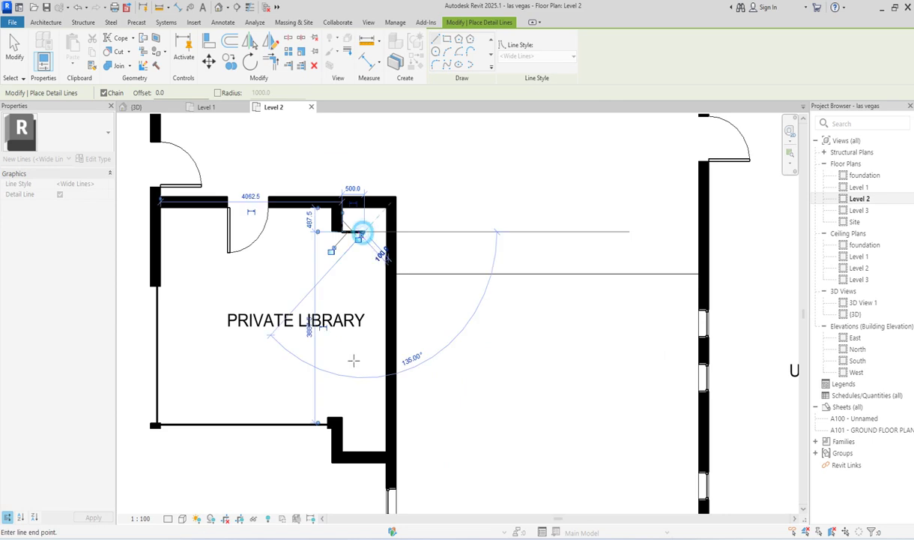
left_click(365, 417)
left_click(341, 418)
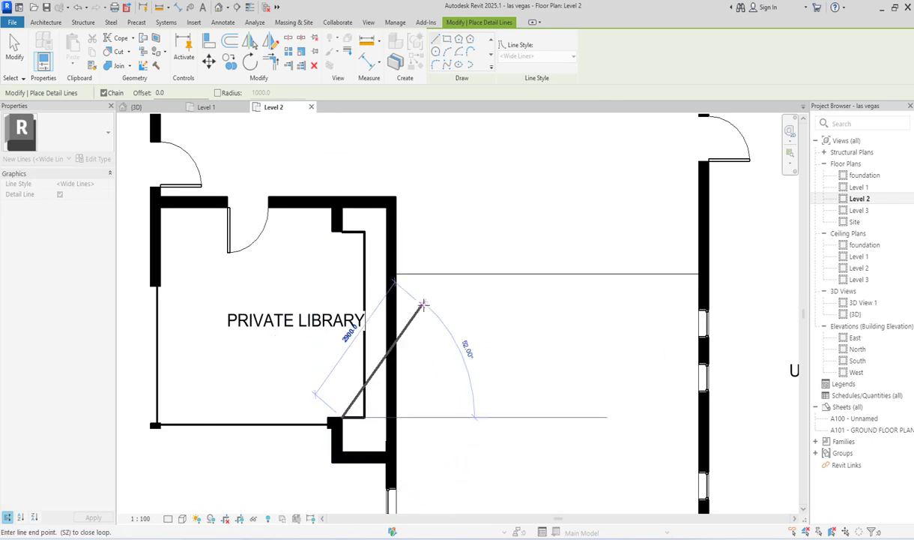
key("Escape")
key("Escape")
- Move the PRIVATE LIBRARY label slightly southwest, clear of the new detail line
left_click(314, 333)
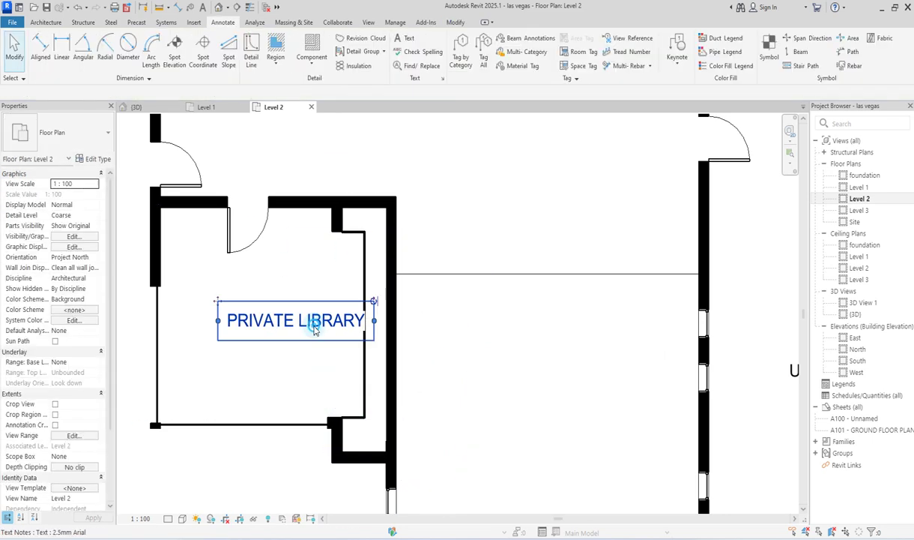
left_click_drag(214, 302, 197, 309)
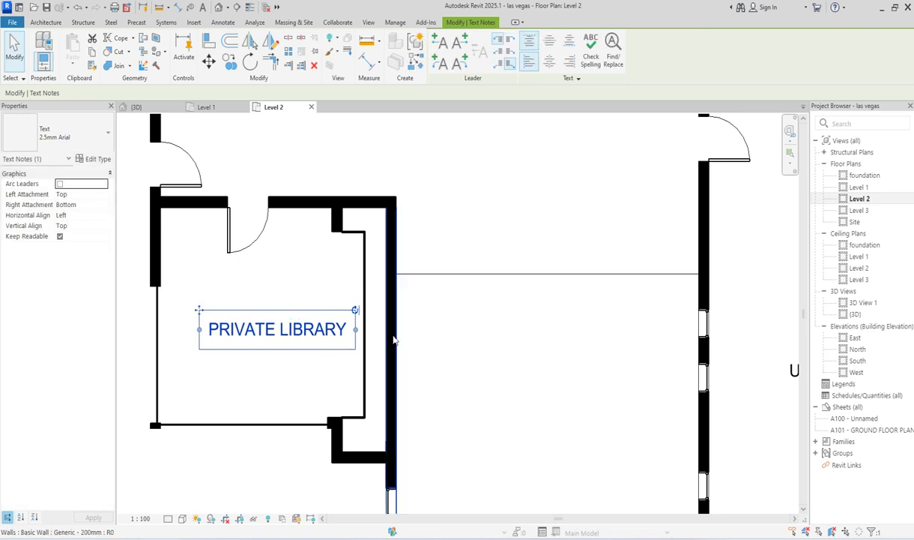
left_click(472, 321)
- Flip the hinge side of the door between the MADAM BEDROOM and its bathroom
scroll(474, 327, "down", 5)
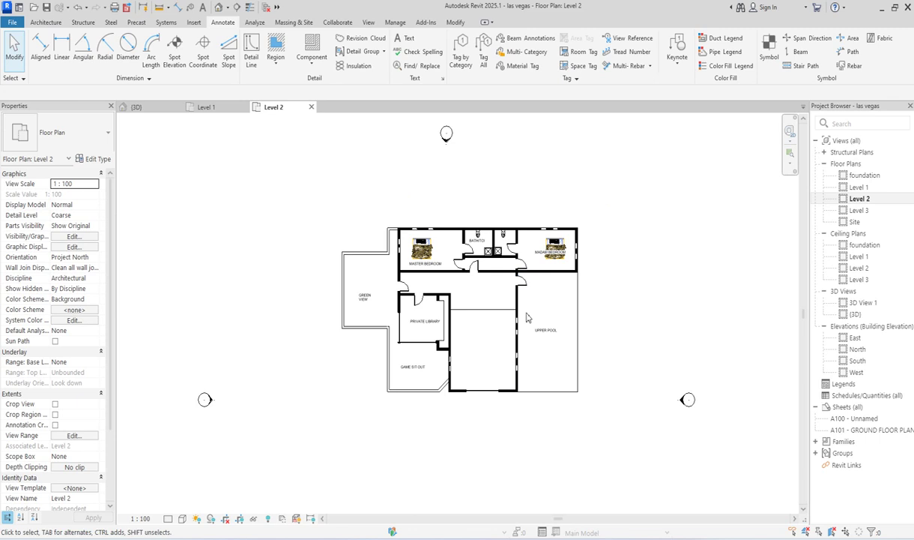
scroll(485, 308, "up", 2)
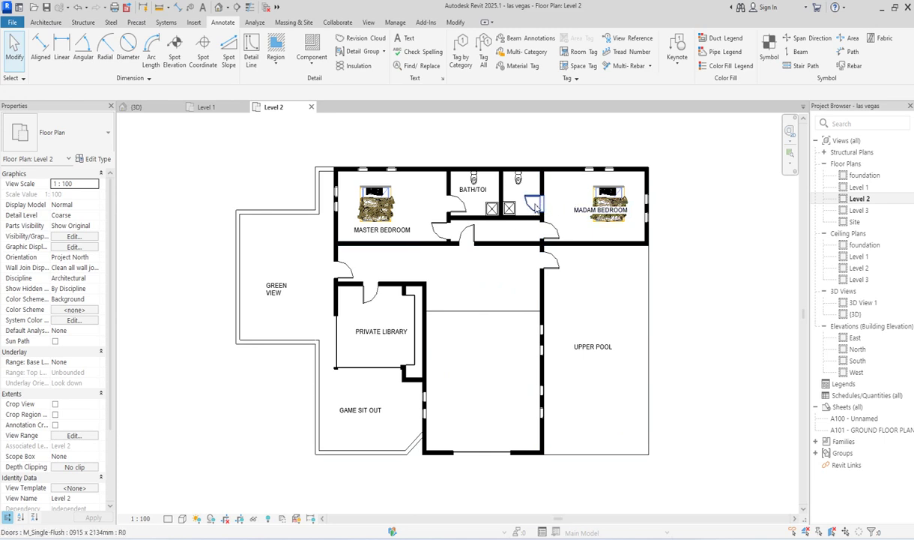
scroll(520, 184, "up", 2)
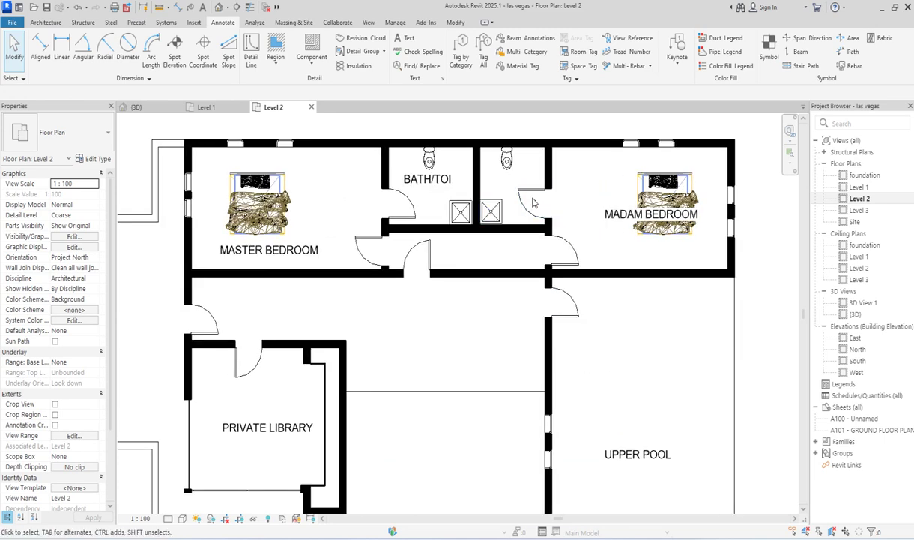
left_click(534, 204)
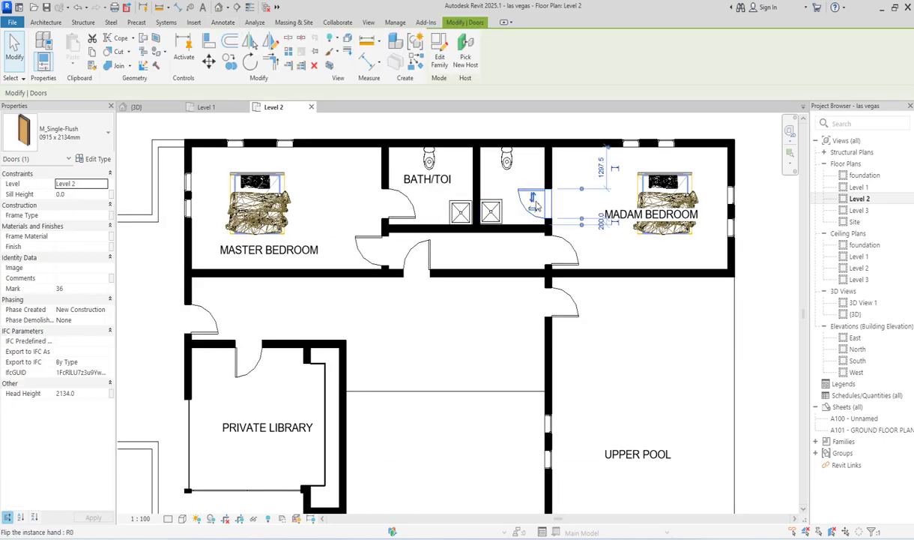
left_click(604, 243)
scroll(593, 254, "down", 1)
scroll(592, 253, "down", 1)
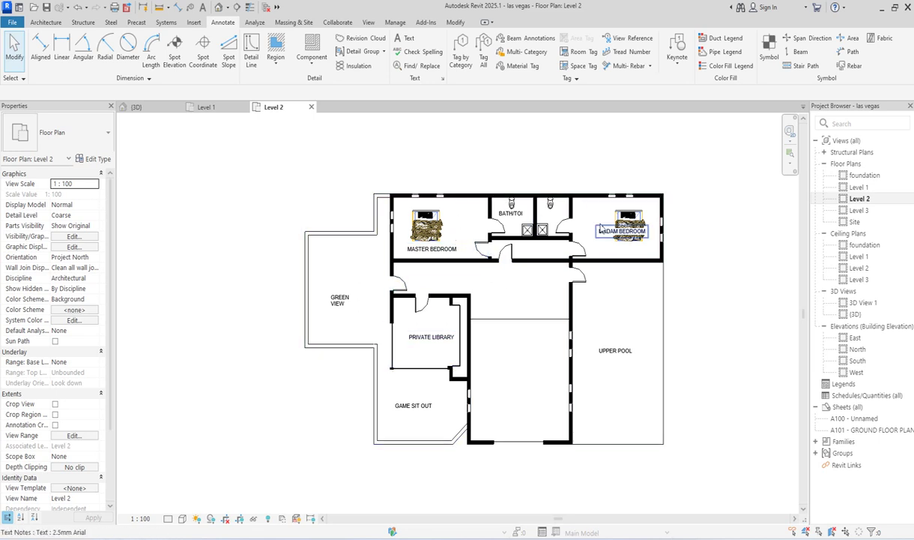
scroll(600, 225, "up", 1)
left_click(47, 22)
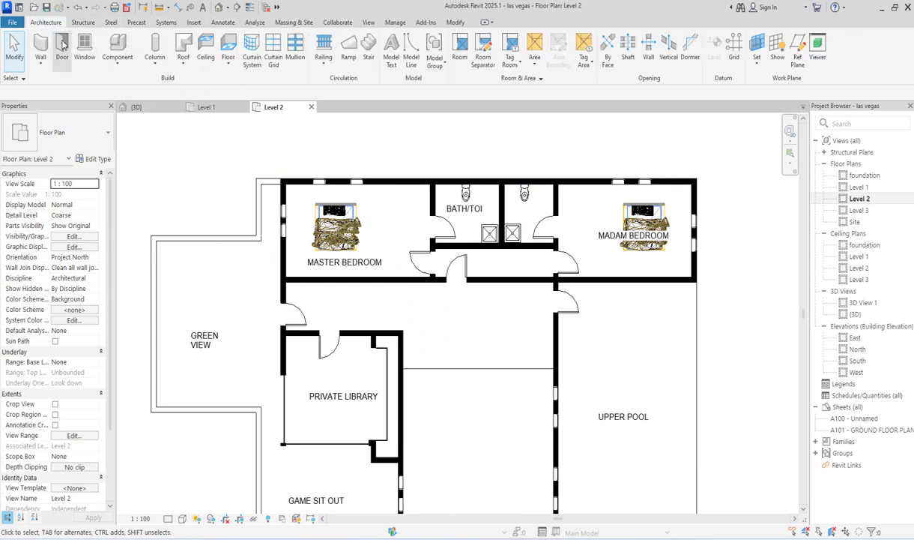
left_click(63, 45)
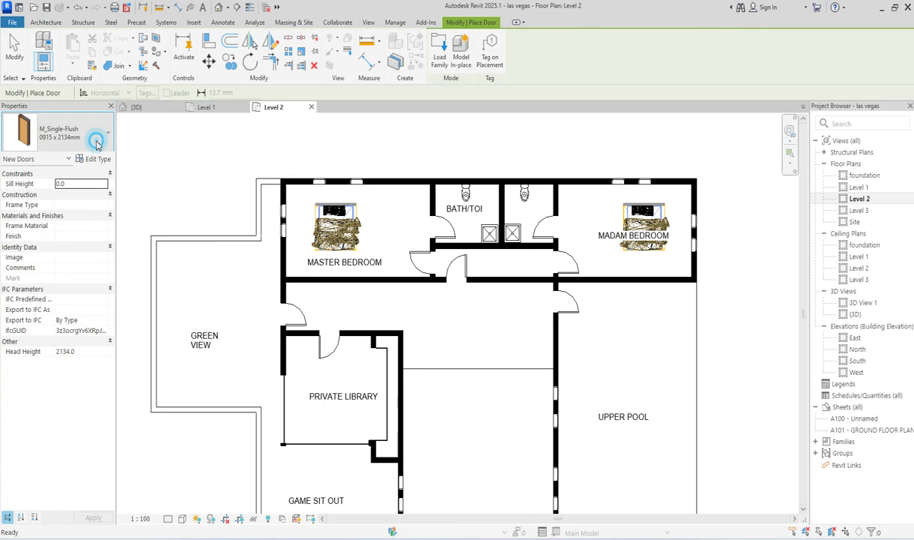
left_click(97, 144)
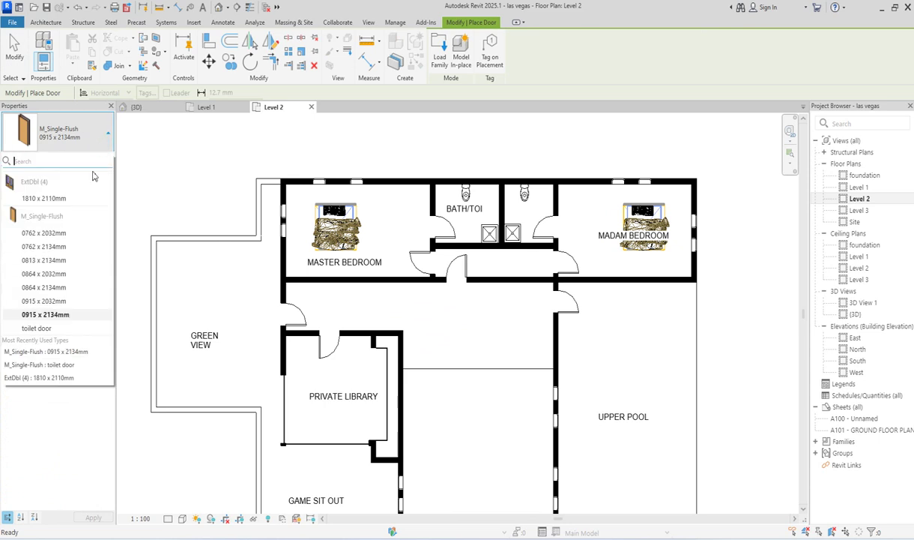
left_click(62, 366)
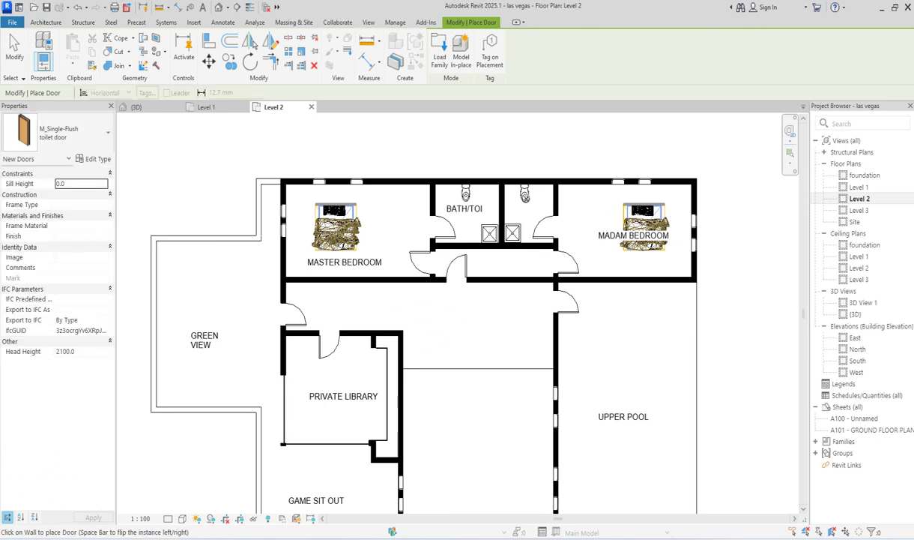
scroll(490, 181, "up", 3)
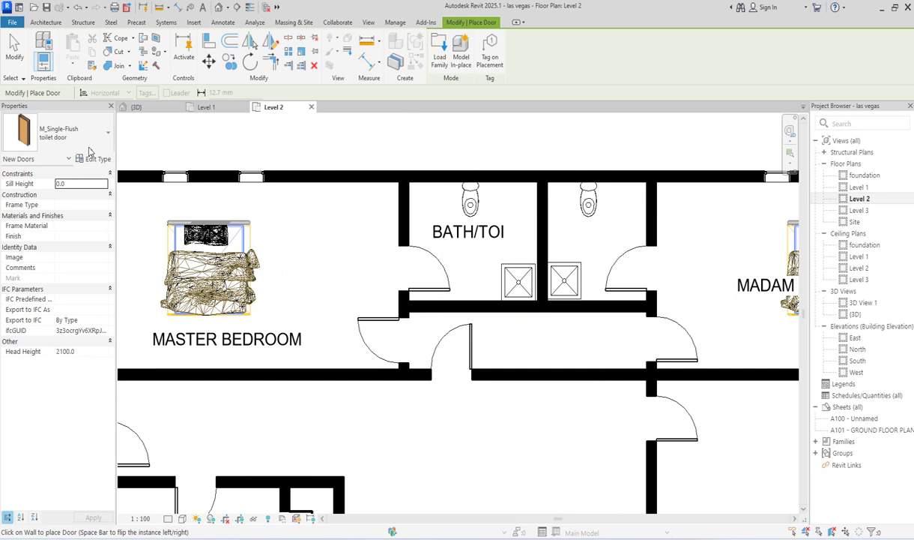
- Place an M_Fixed 0406 x 0610mm window in the north wall of BATH/TOI and another in the adjacent bathroom, behind the toilets
left_click(51, 24)
left_click(81, 41)
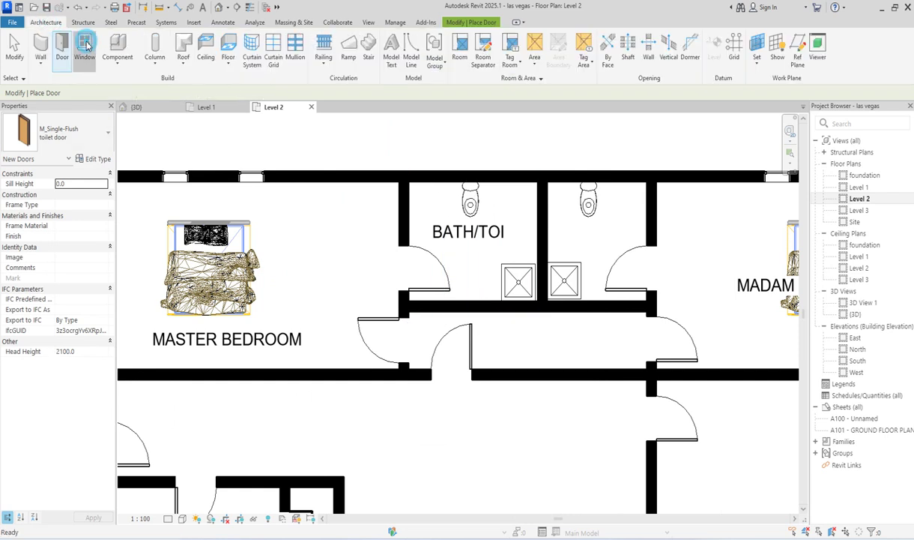
left_click(96, 135)
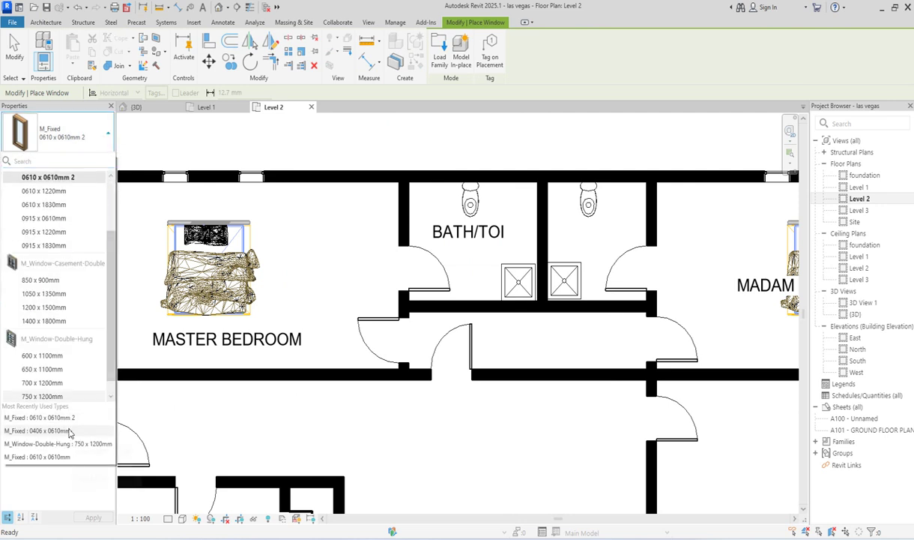
left_click(70, 434)
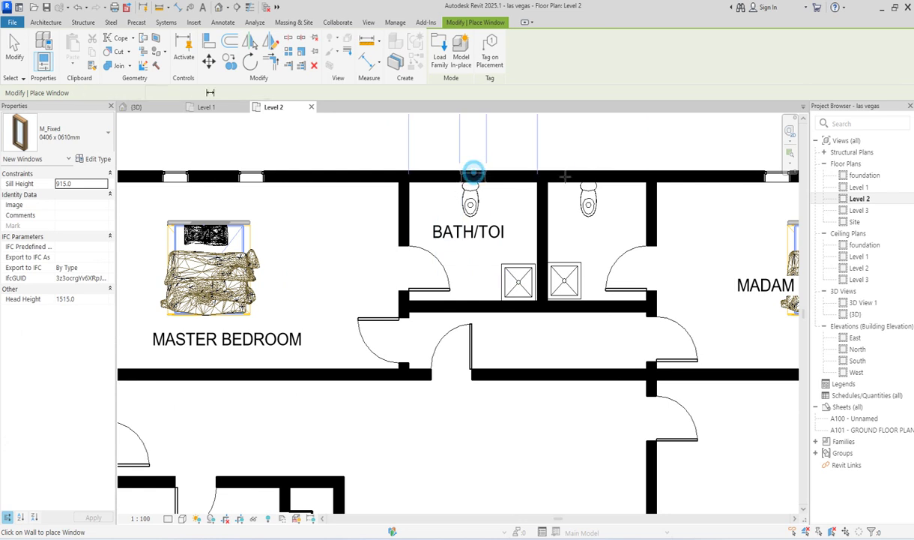
left_click(473, 173)
left_click(593, 176)
scroll(593, 180, "down", 5)
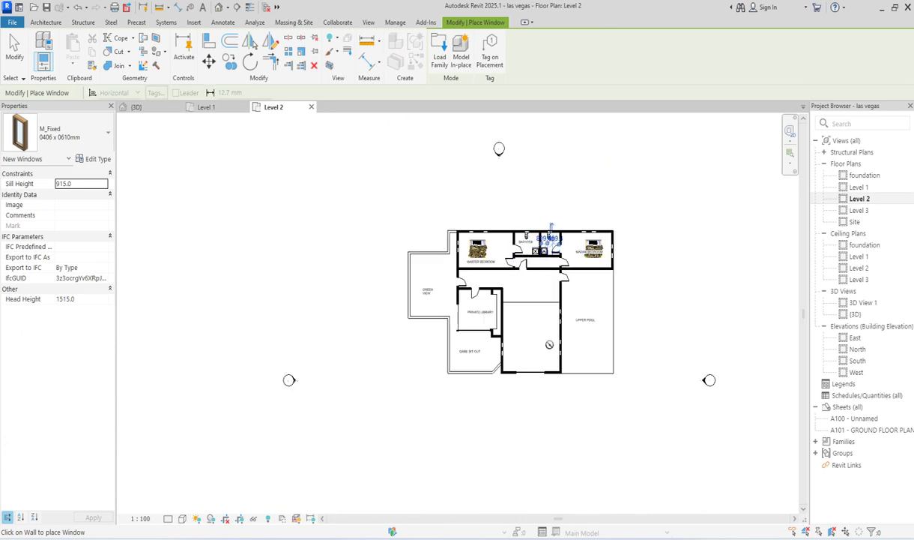
scroll(548, 361, "up", 2)
scroll(565, 143, "down", 3)
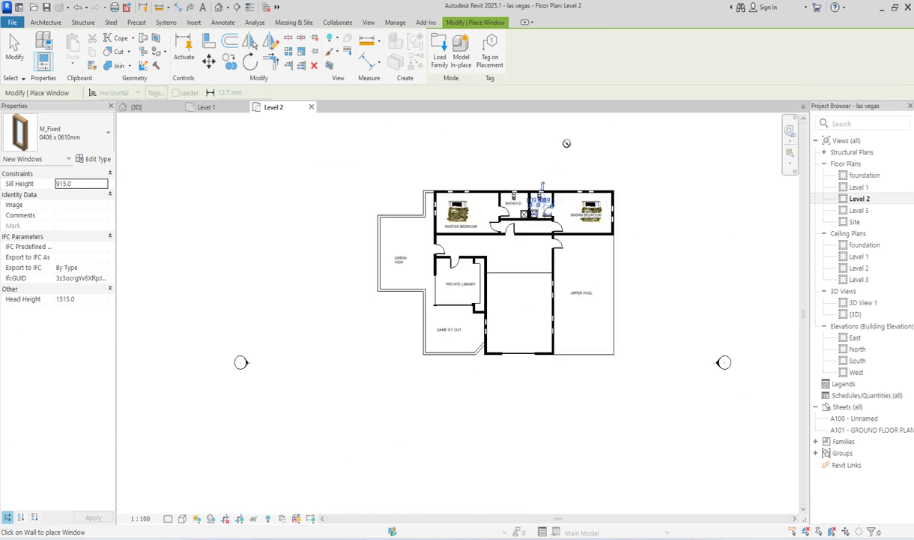
scroll(571, 195, "up", 4)
scroll(518, 334, "down", 2)
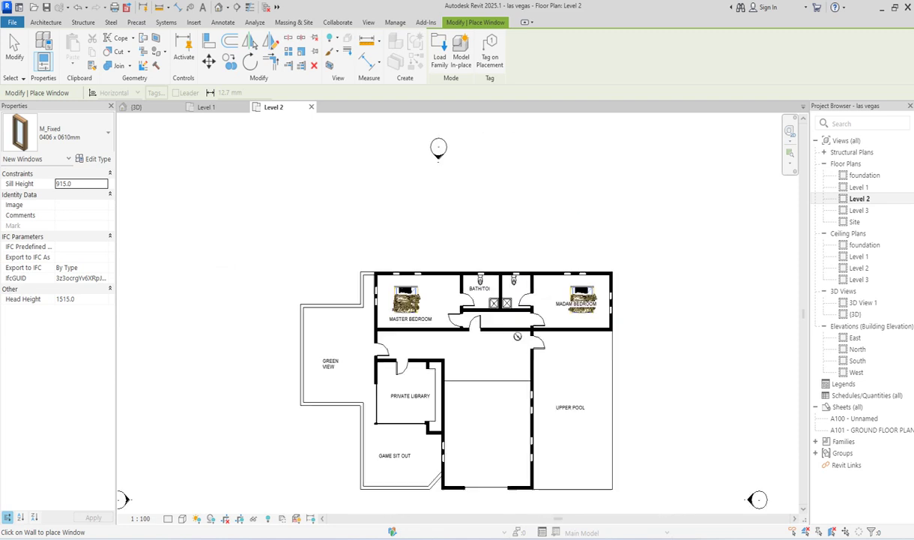
scroll(457, 405, "up", 3)
key("Escape")
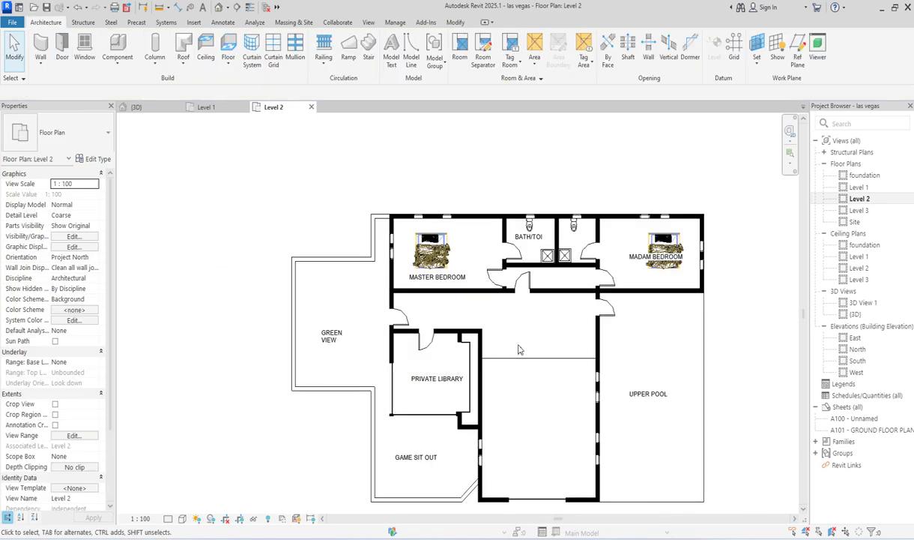
- Draw a wide diagonal detail line from the northeast to the southwest inner corner of the open area between PRIVATE LIBRARY and UPPER POOL
scroll(517, 352, "up", 2)
scroll(534, 382, "down", 3)
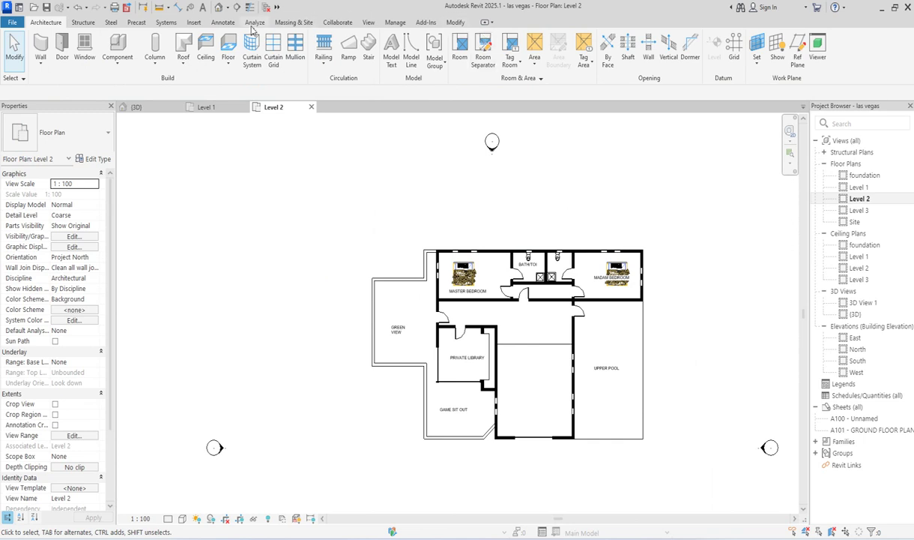
left_click(225, 22)
left_click(235, 50)
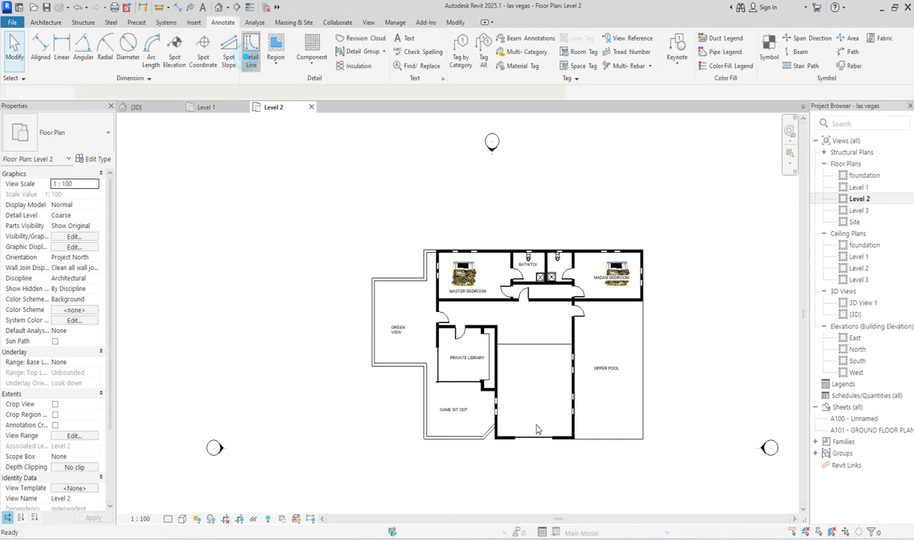
scroll(571, 354, "up", 4)
scroll(577, 332, "up", 2)
left_click(577, 333)
scroll(577, 332, "down", 4)
scroll(446, 423, "up", 3)
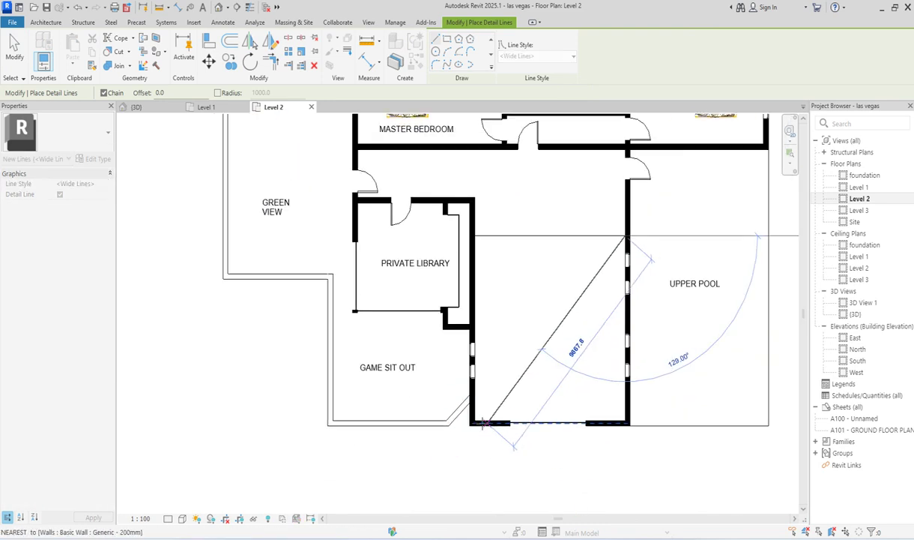
left_click(475, 418)
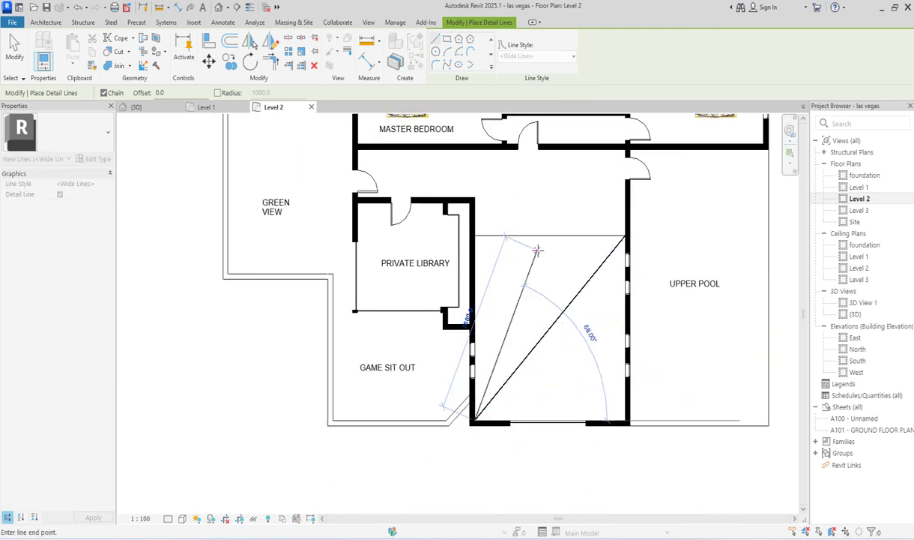
- Continue the detail line north to the area's northwest corner, then diagonally to its southeast inner corner, completing the cross
left_click(475, 236)
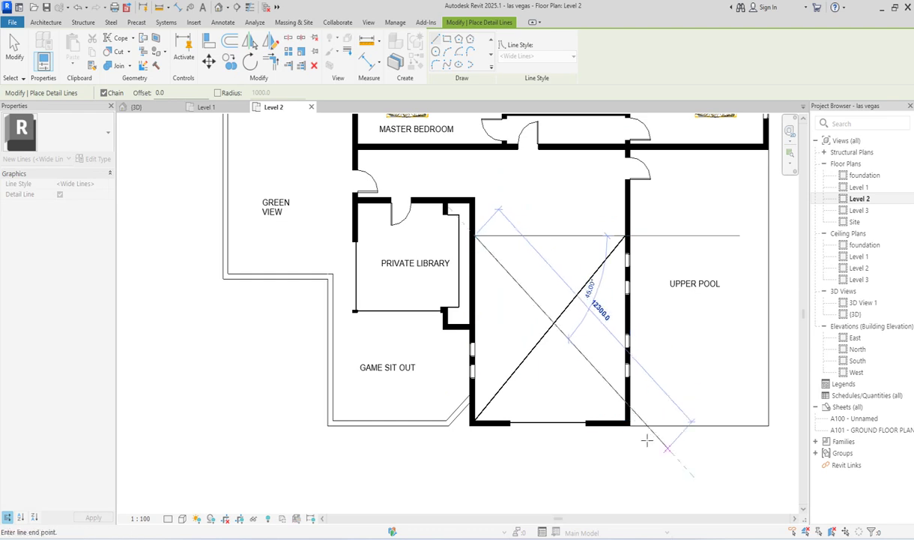
left_click(625, 421)
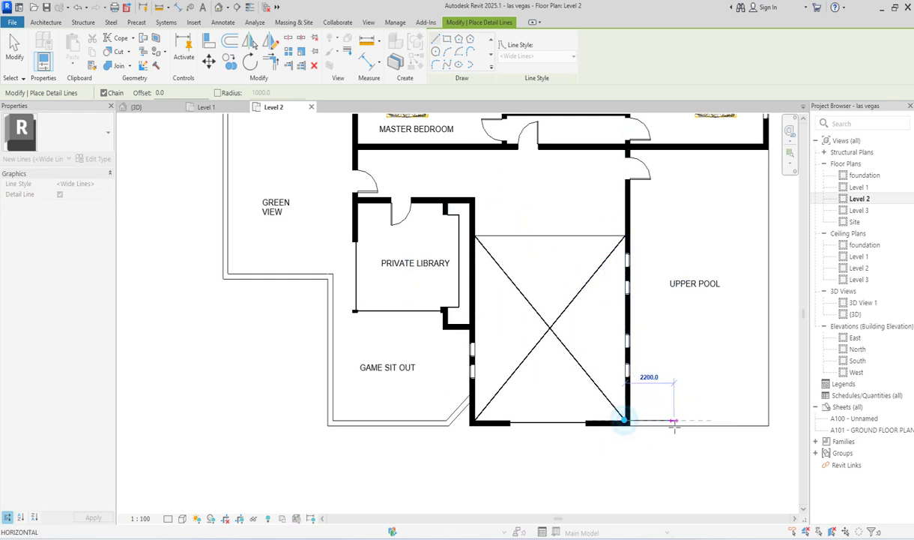
scroll(571, 347, "up", 3)
key("Escape")
key("Escape")
scroll(533, 338, "down", 2)
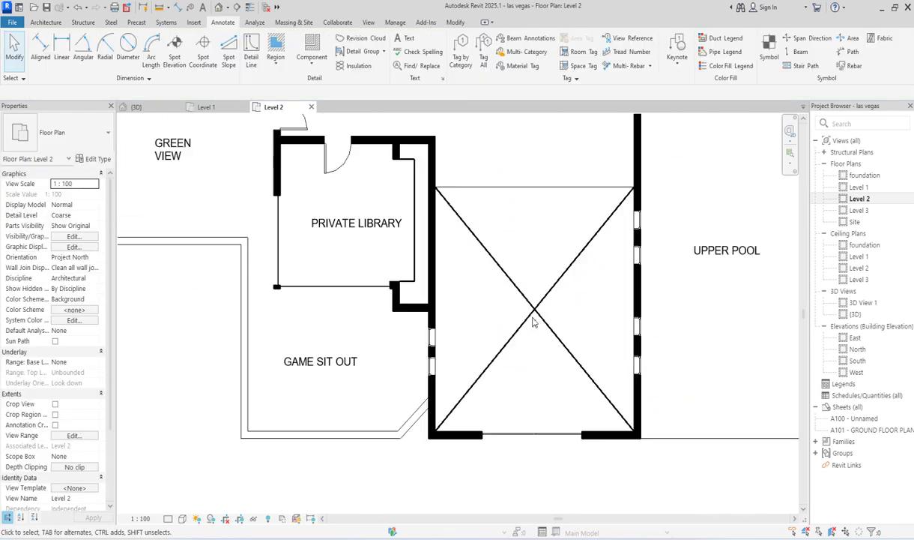
- Copy the UPPER POOL label onto the crossing of the two diagonal detail lines
left_click(699, 259)
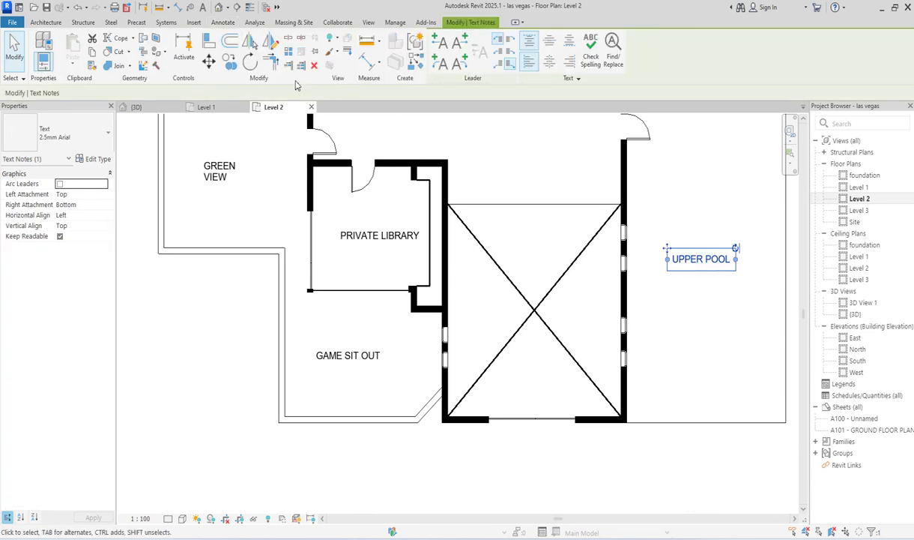
left_click(229, 63)
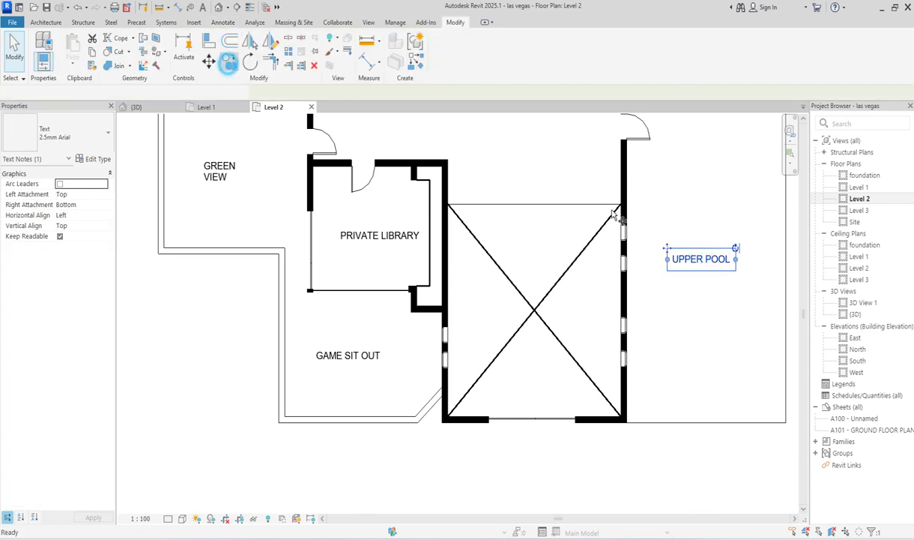
left_click(707, 255)
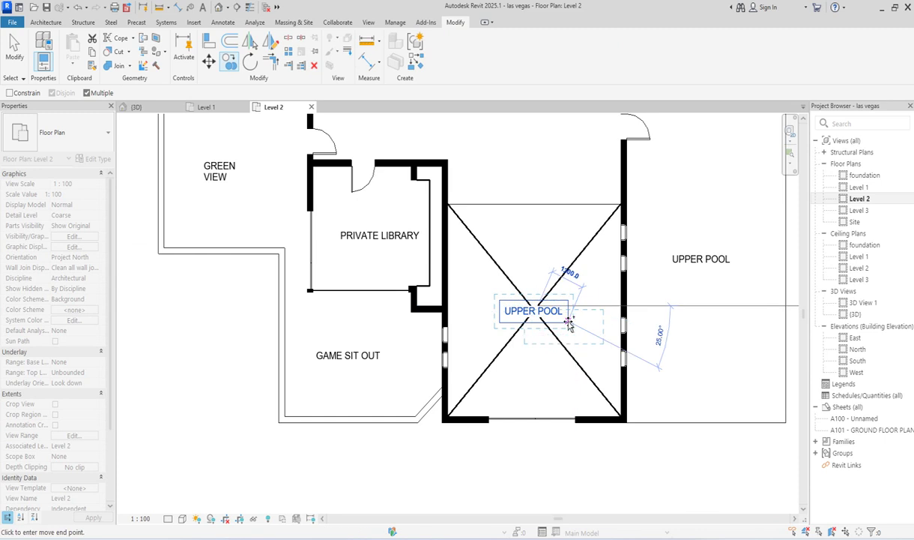
scroll(573, 322, "up", 1)
key("Escape")
- Change the text of the copied label on the crossed diagonals to VOID
scroll(507, 321, "up", 2)
left_click(493, 300)
double_click(493, 300)
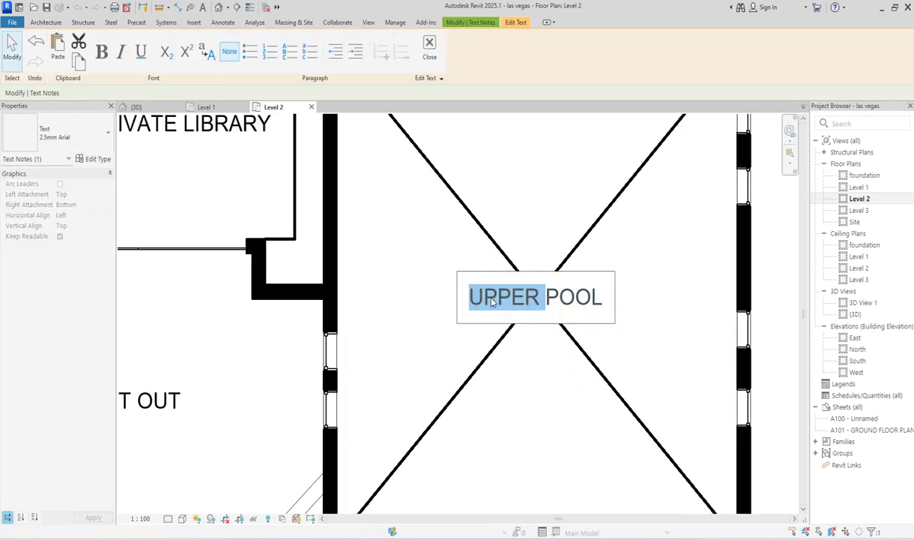
triple_click(493, 300)
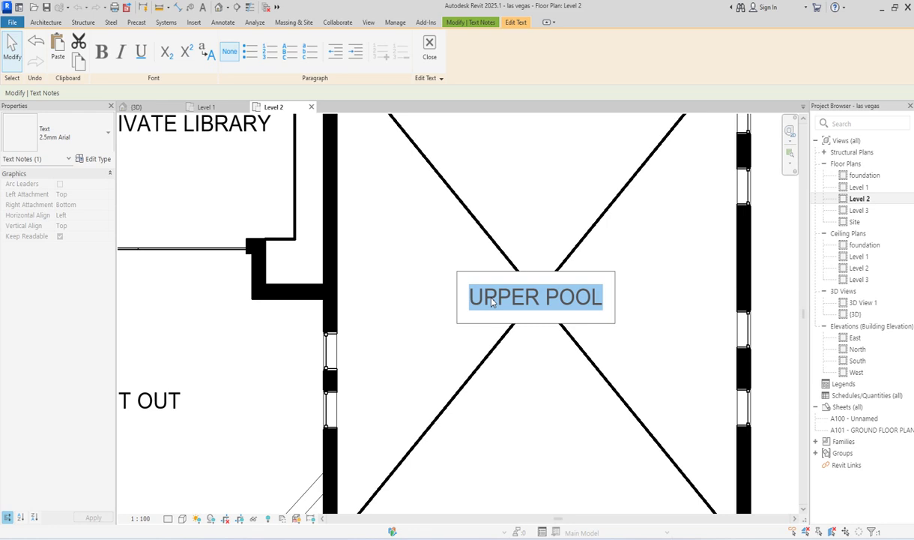
type("V")
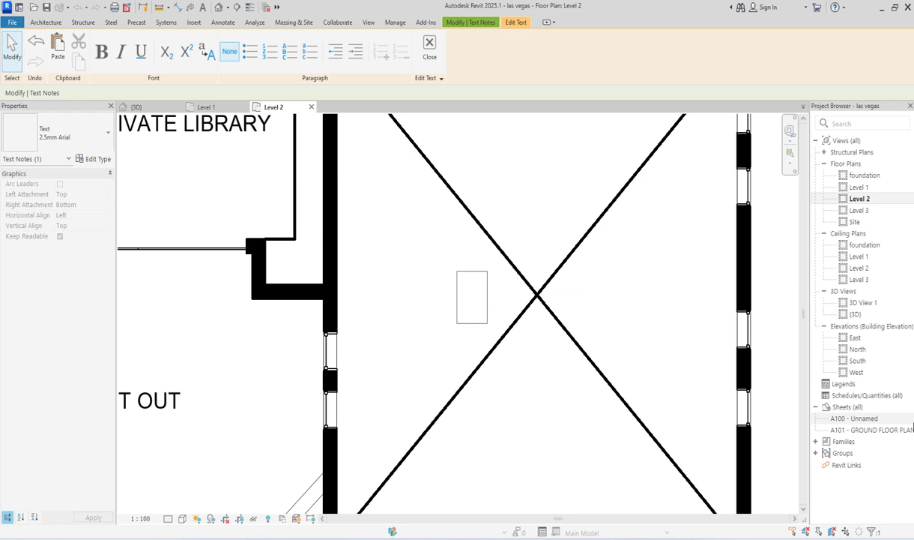
type("O")
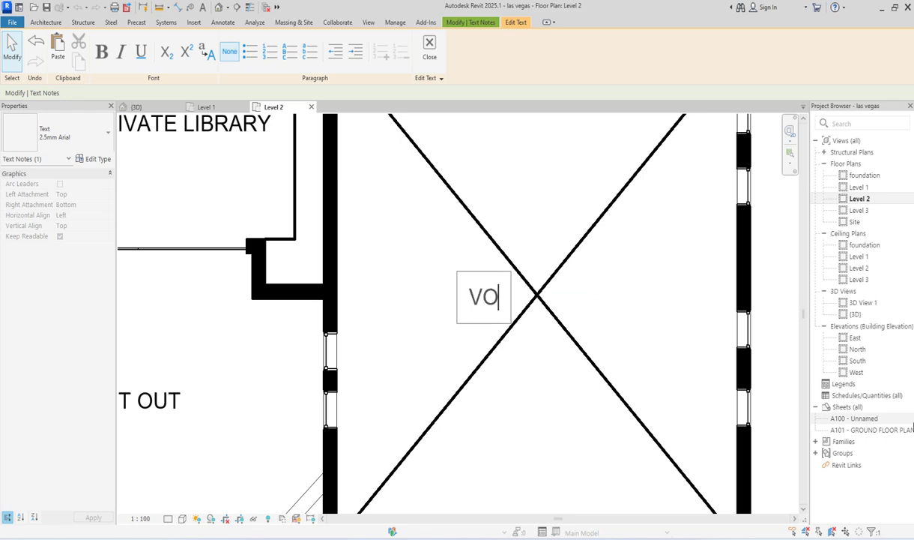
type("ID")
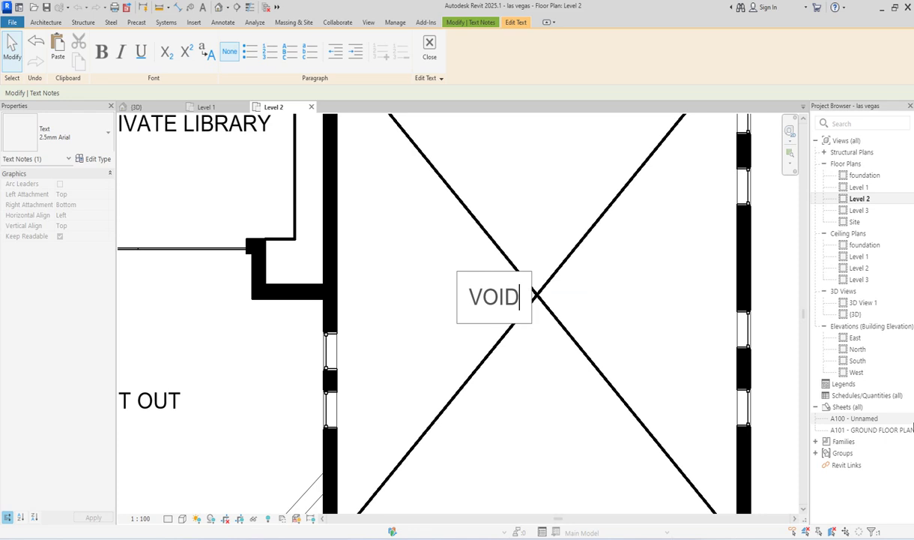
left_click(457, 210)
- Move the VOID label slightly east to centre it on the crossing of the diagonals
left_click_drag(457, 269, 498, 268)
key("Escape")
scroll(516, 342, "down", 6)
scroll(569, 302, "up", 6)
scroll(367, 363, "down", 4)
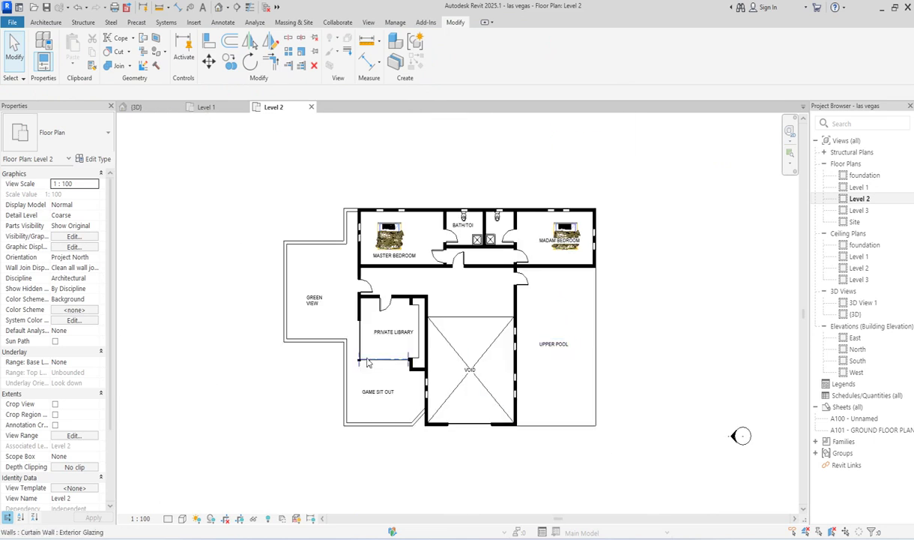
- Set the text font of the room labels' 2.5mm Arial type to TechnicLite
left_click(393, 332)
left_click(99, 159)
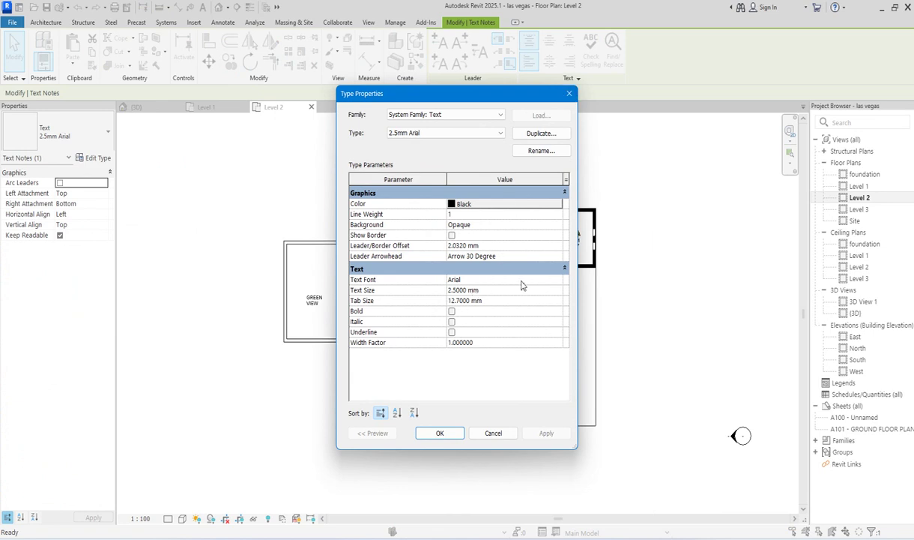
left_click(559, 280)
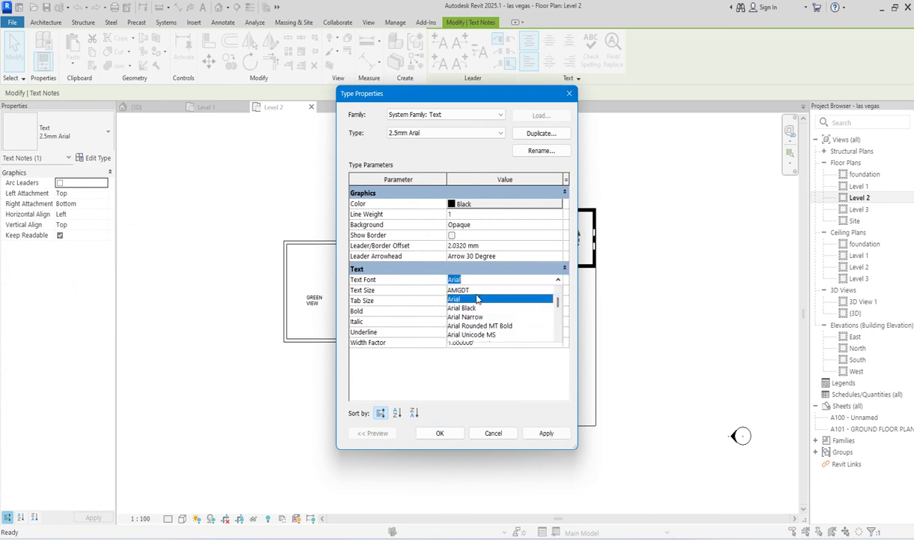
type("Technic")
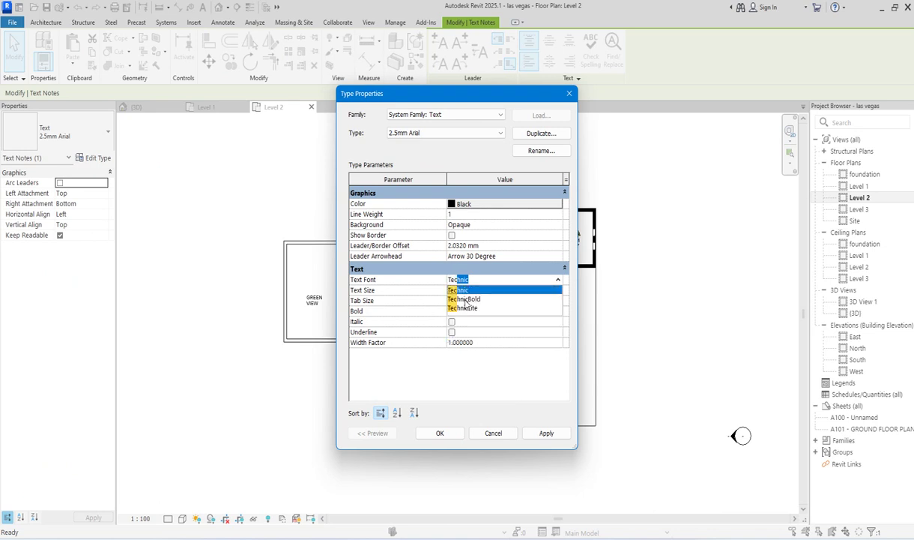
left_click(474, 308)
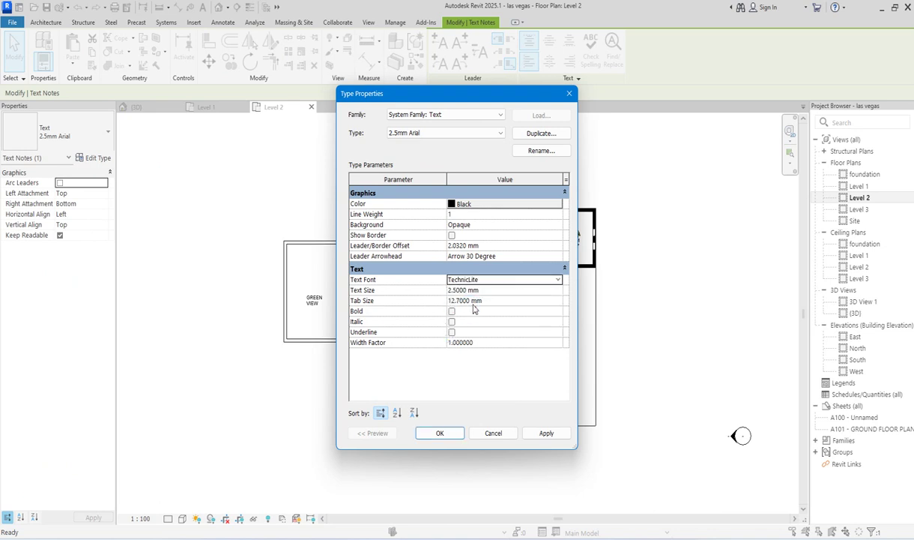
left_click(440, 433)
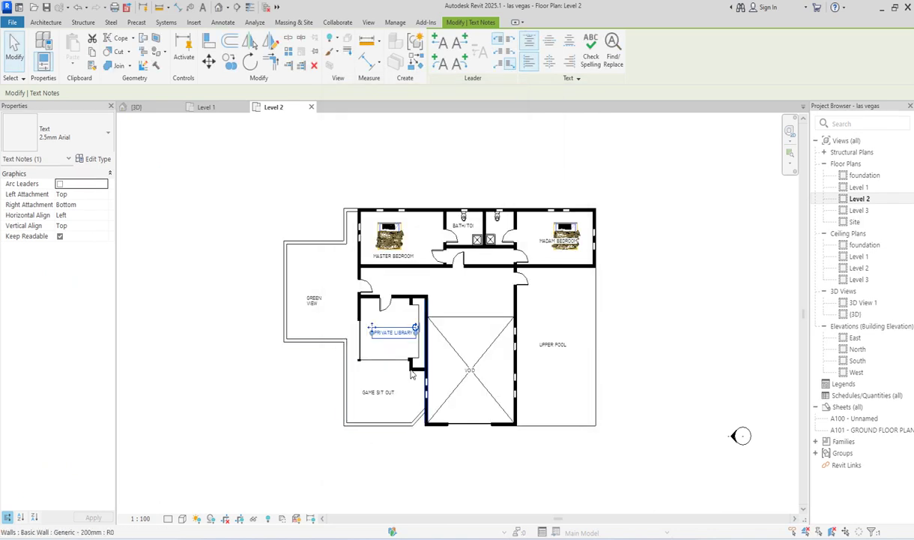
- Examine the room labels' font and the layout on the Level 2 and Level 1 floor plans, ending on Level 2
scroll(492, 206, "up", 5)
left_click(313, 251)
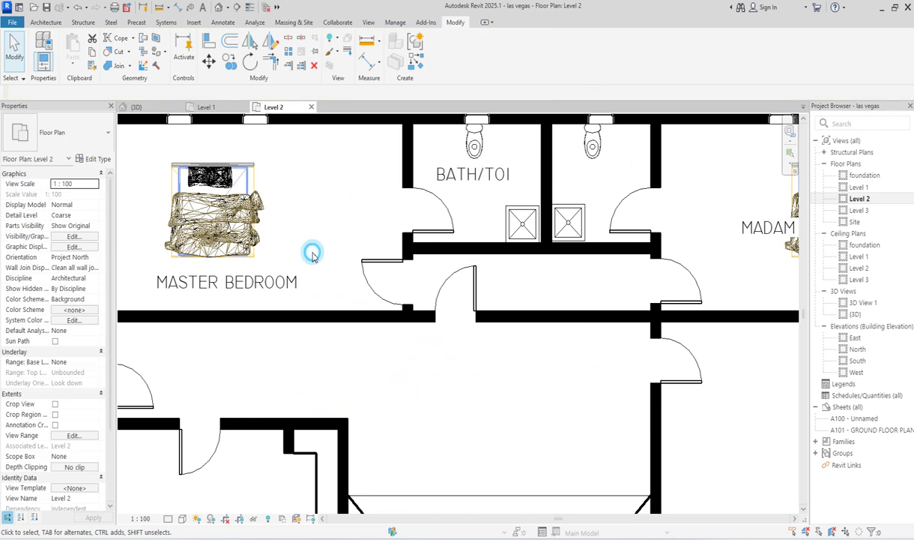
scroll(314, 284, "down", 4)
scroll(450, 420, "down", 2)
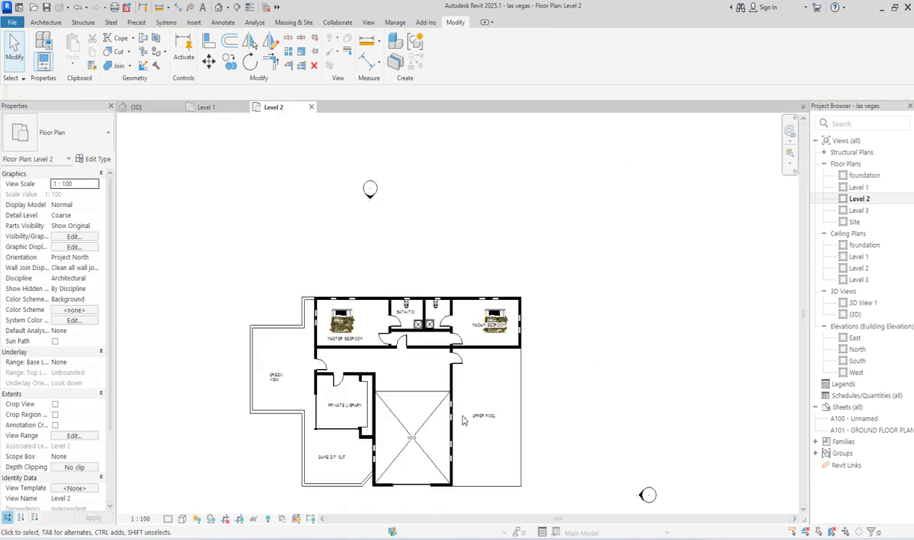
scroll(494, 375, "up", 3)
scroll(491, 225, "up", 3)
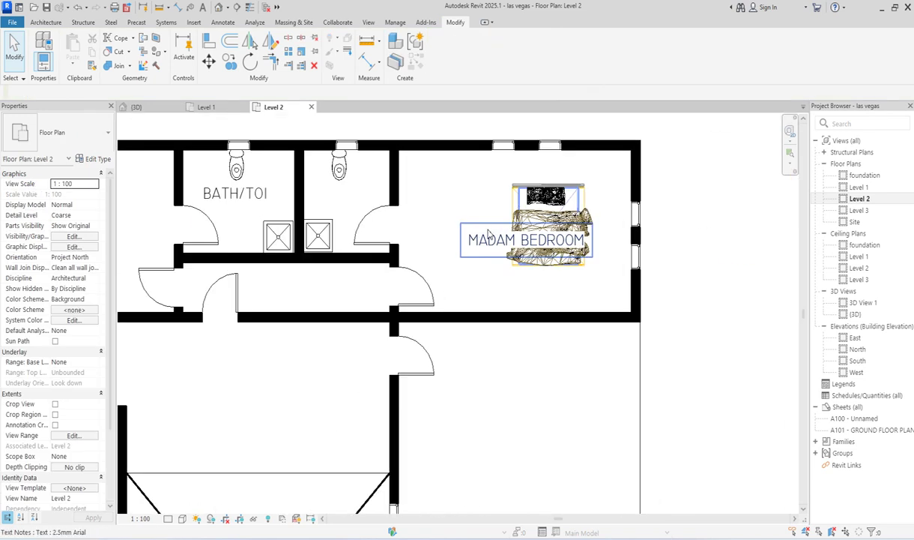
double_click(859, 187)
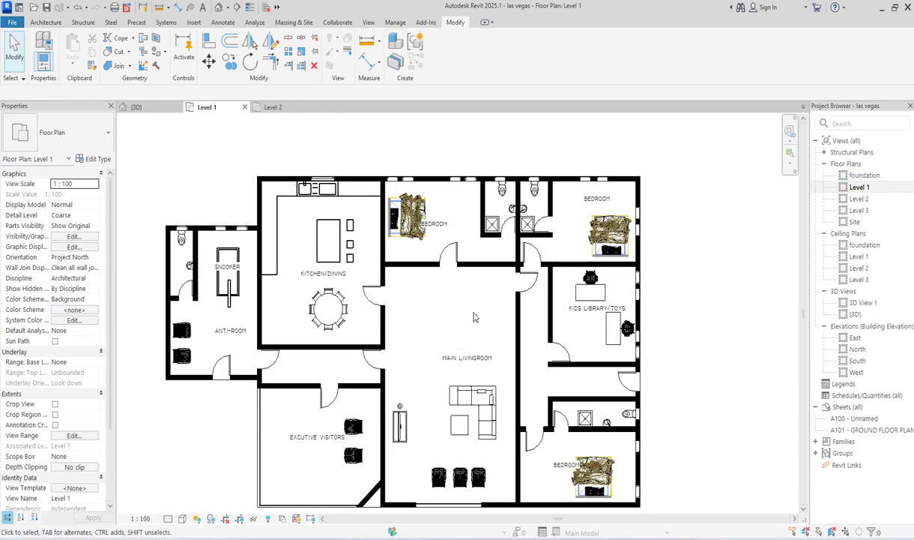
scroll(420, 464, "down", 1)
middle_click_drag(420, 465, 440, 349)
scroll(449, 329, "down", 3)
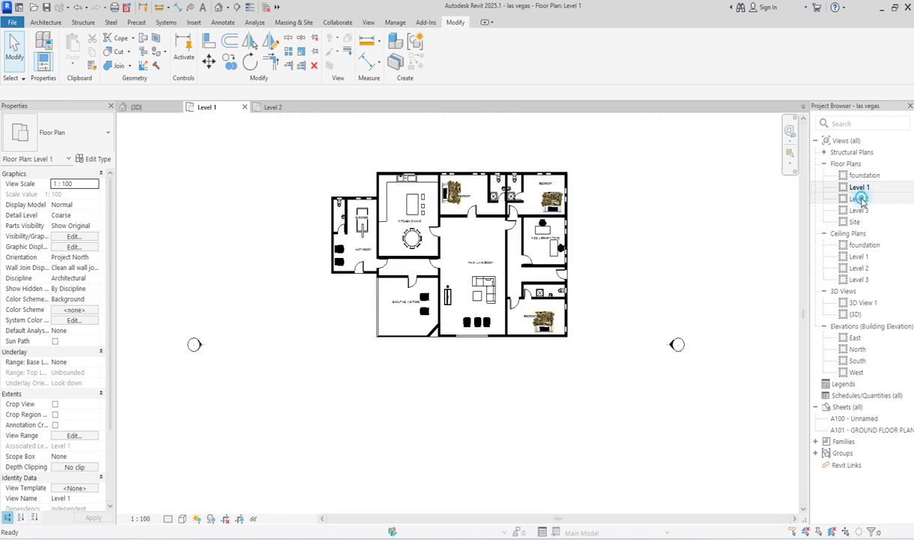
double_click(860, 199)
scroll(354, 318, "down", 3)
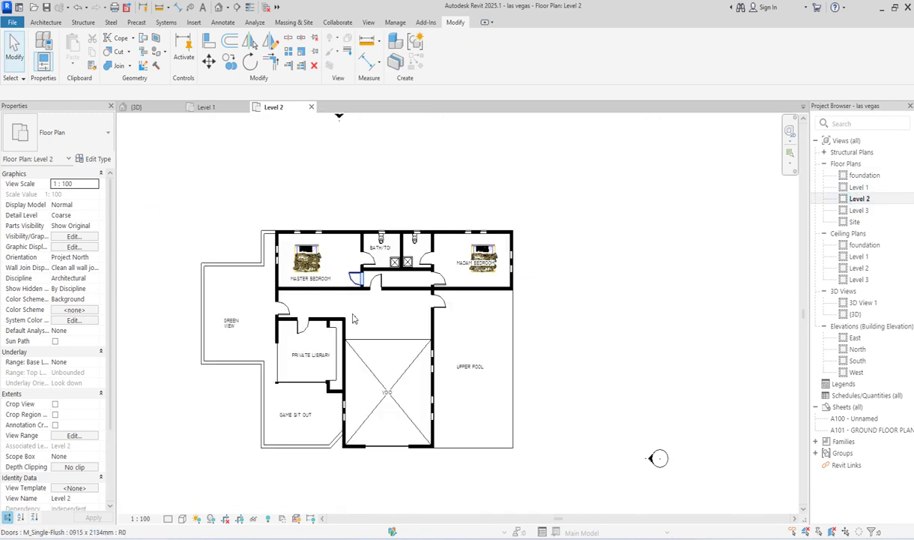
scroll(322, 379, "up", 2)
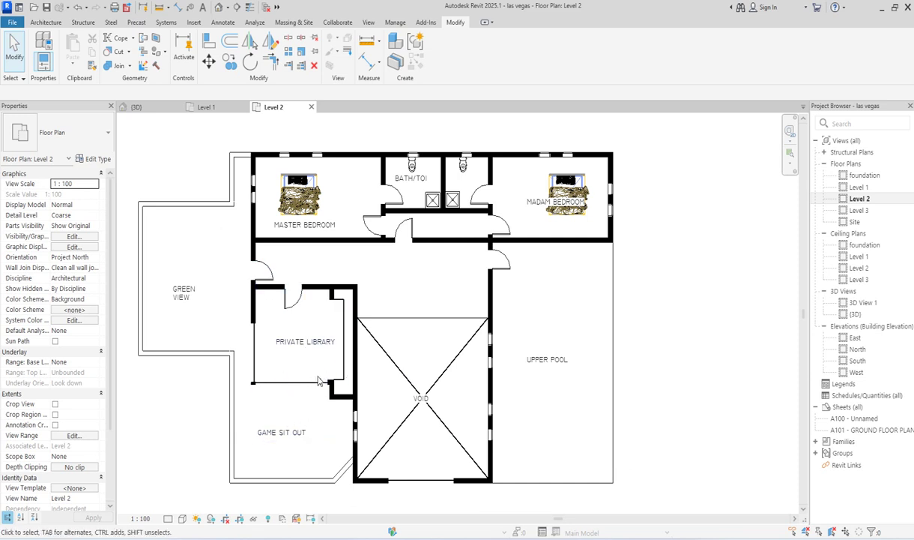
- Place an M_Desk of type 1830 x 915mm in Level 2's Private Library, rotated so its long side runs north-south
left_click(45, 22)
left_click(117, 45)
left_click(82, 135)
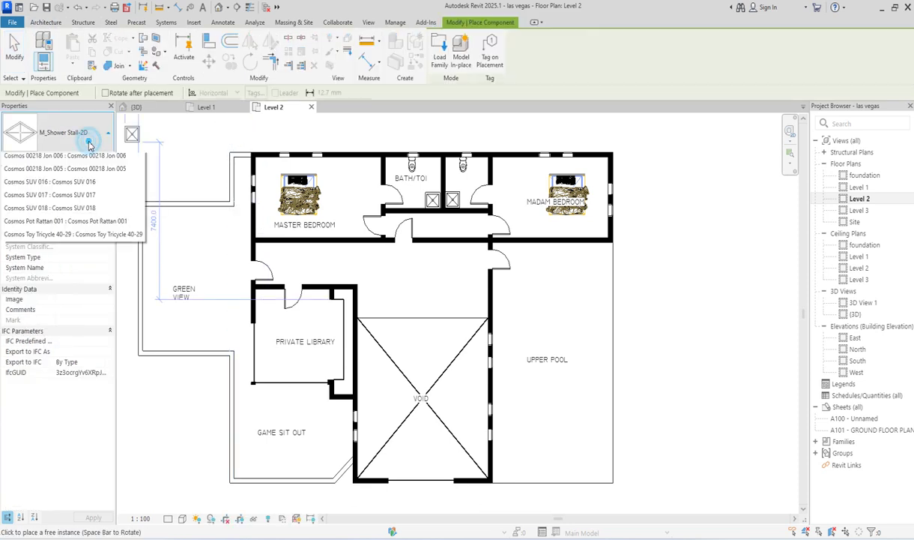
scroll(68, 279, "down", 3)
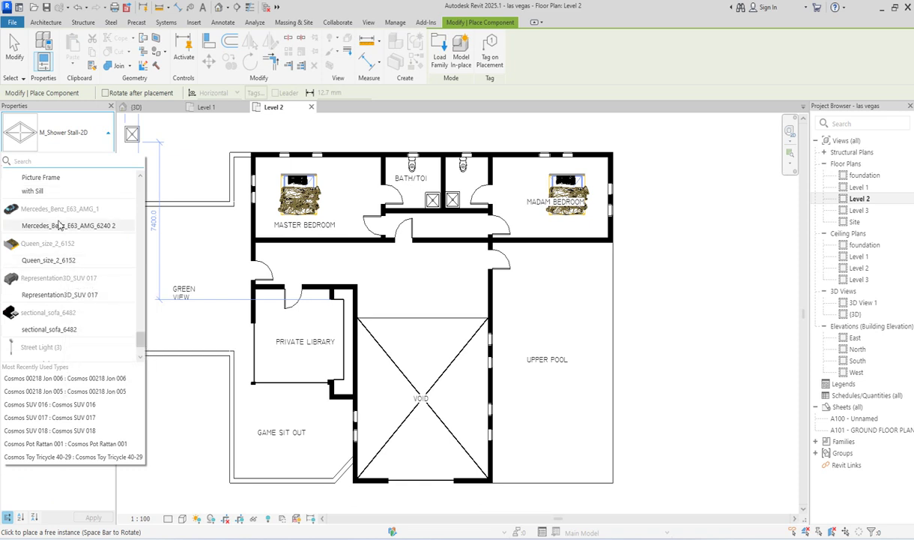
scroll(57, 232, "up", 10)
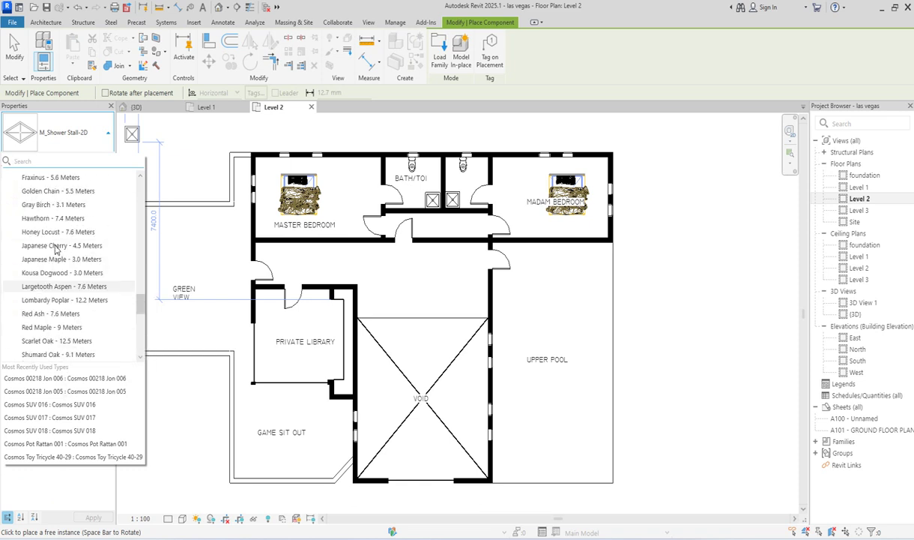
scroll(56, 250, "up", 6)
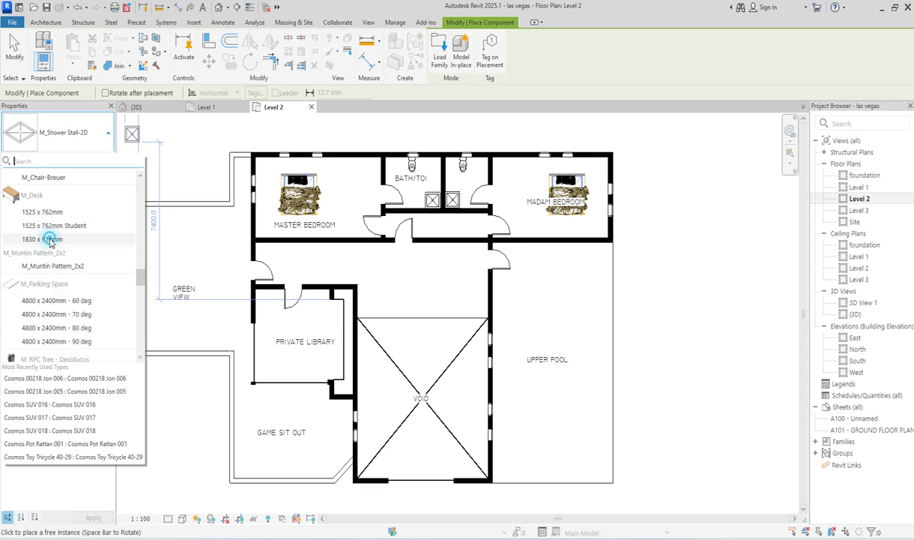
left_click(45, 238)
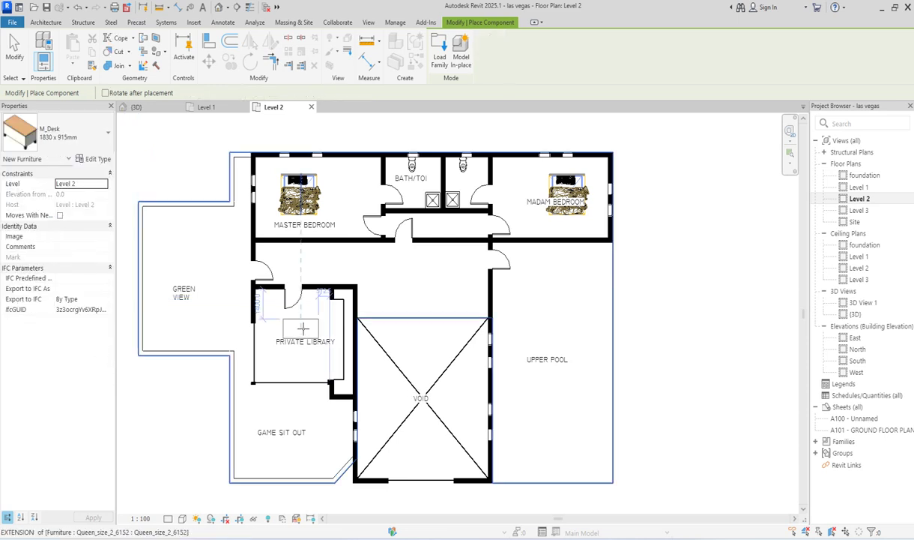
scroll(303, 328, "up", 3)
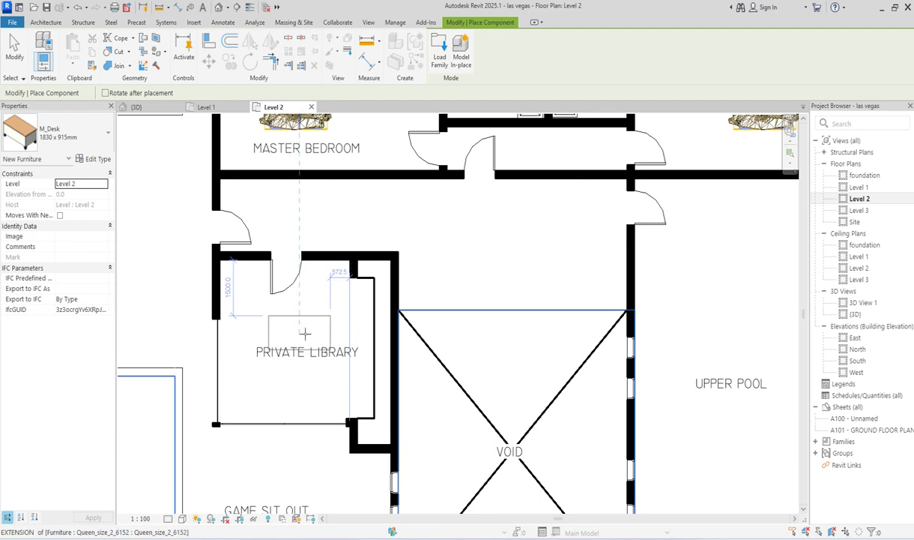
key("space")
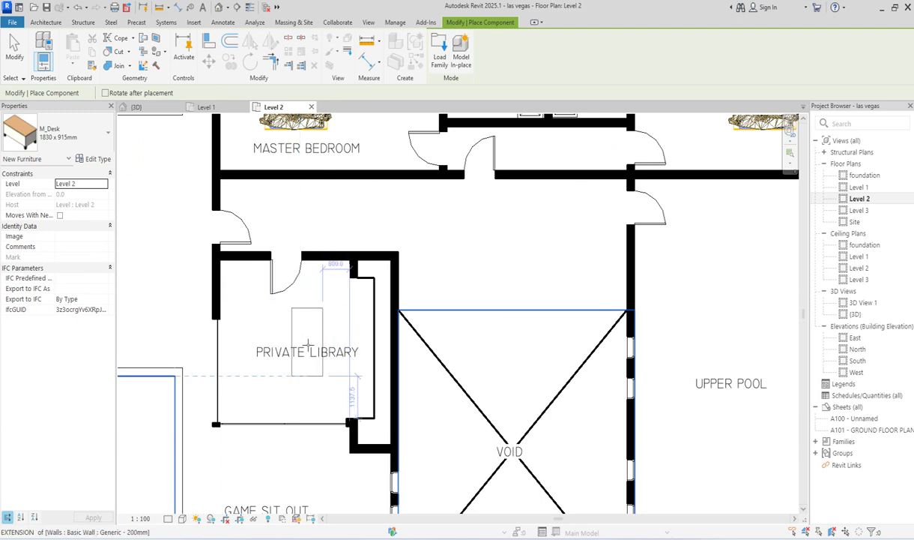
left_click(311, 343)
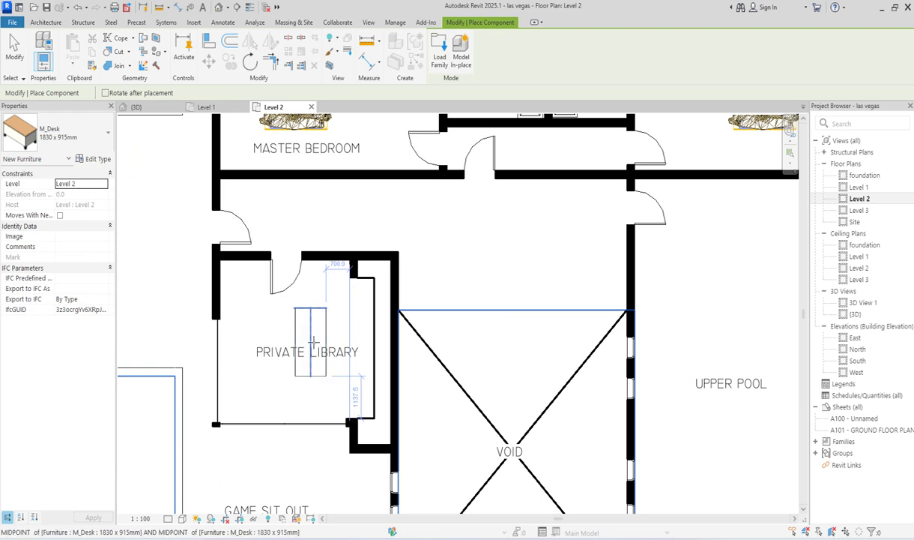
key("Escape")
key("Escape")
left_click(106, 47)
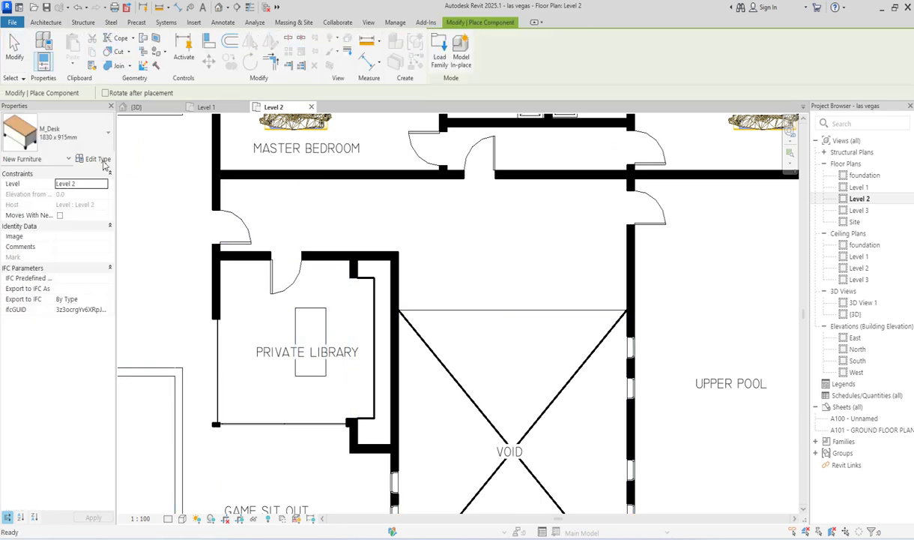
left_click(75, 133)
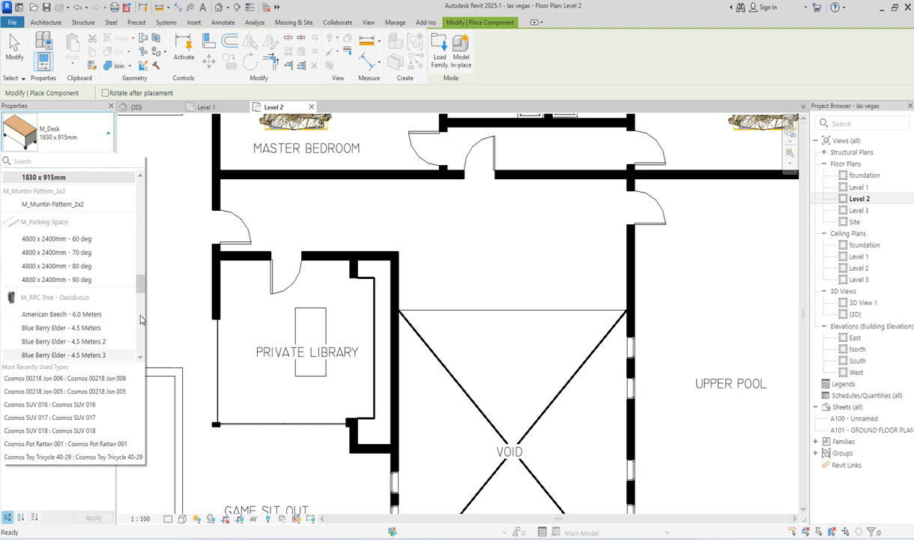
left_click_drag(142, 294, 148, 241)
scroll(95, 276, "up", 10)
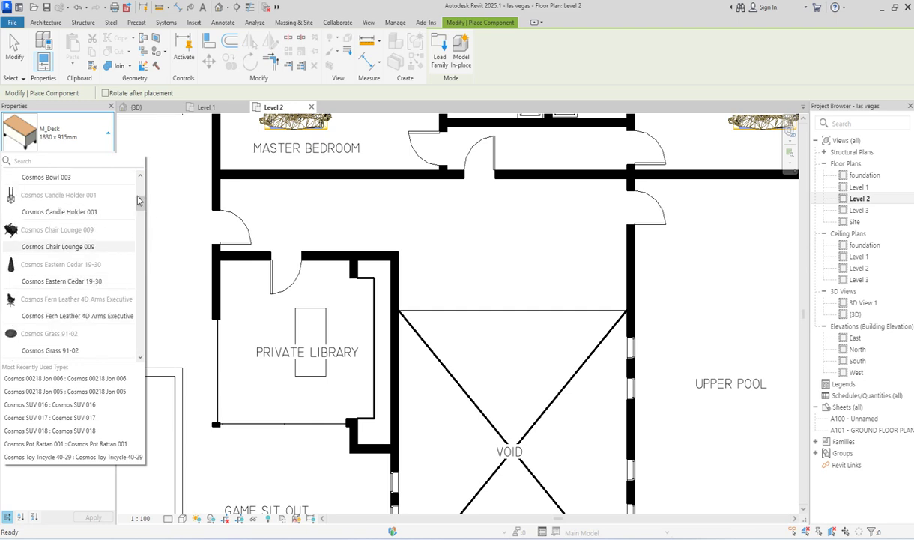
left_click_drag(139, 206, 139, 279)
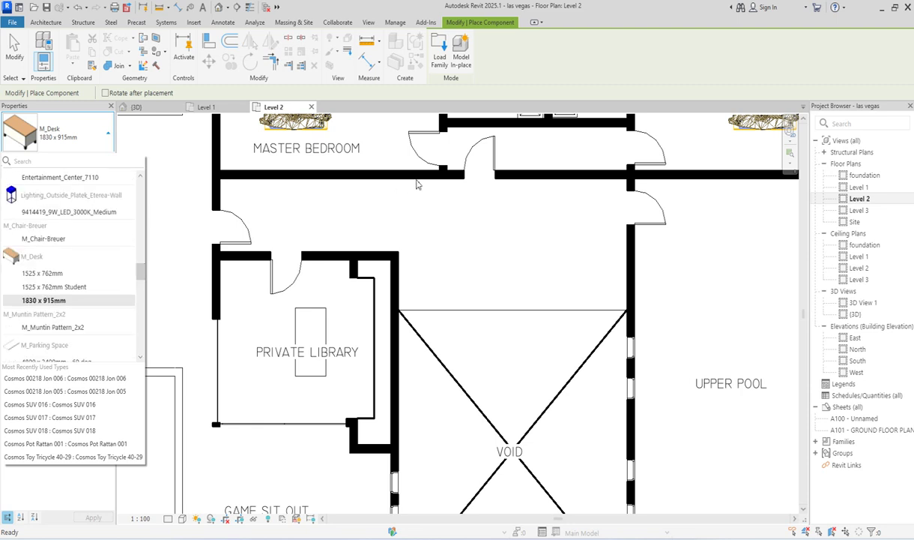
- Reuse the Cosmos Fern Leather 4D Arms Executive chair from Level 1's Kids Library and place one west of the desk in Level 2's Private Library
double_click(859, 187)
scroll(531, 229, "up", 4)
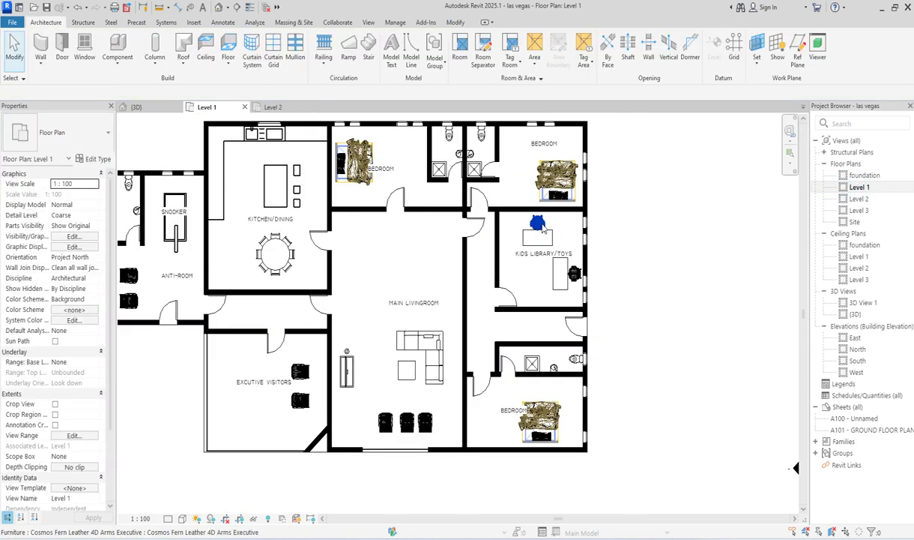
left_click(537, 227)
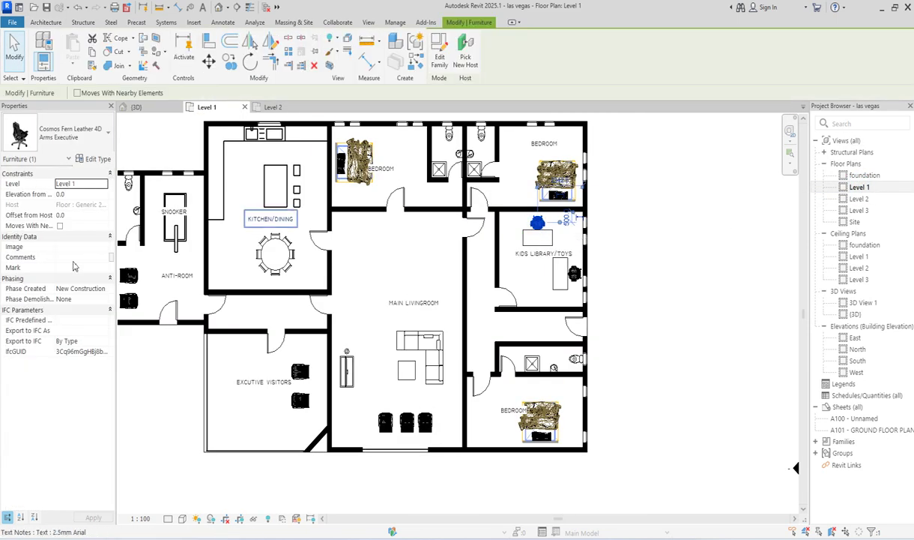
left_click(417, 63)
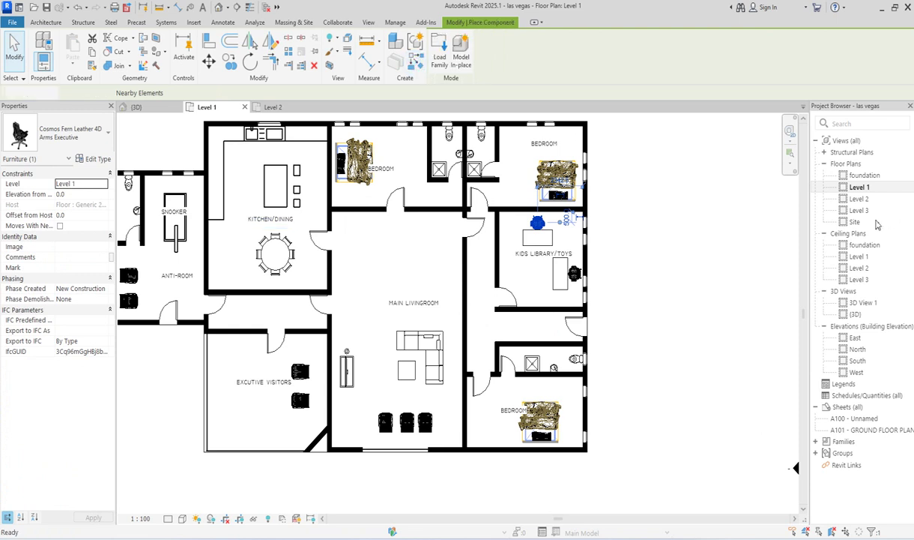
double_click(859, 199)
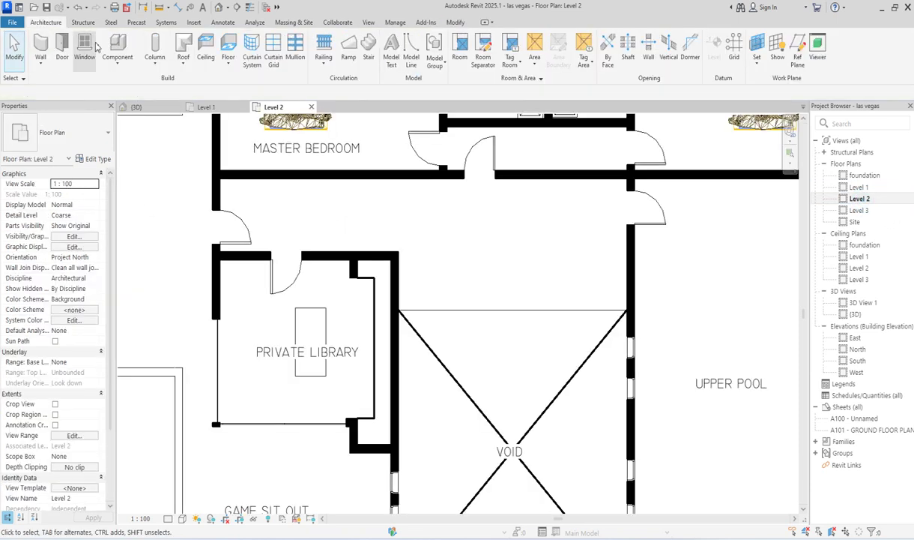
left_click(117, 50)
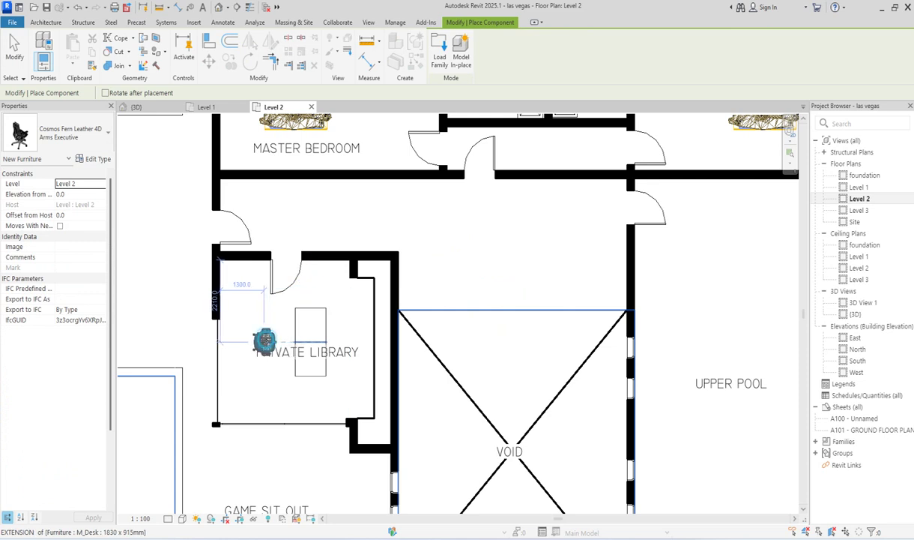
left_click(264, 342)
key("Escape")
key("Escape")
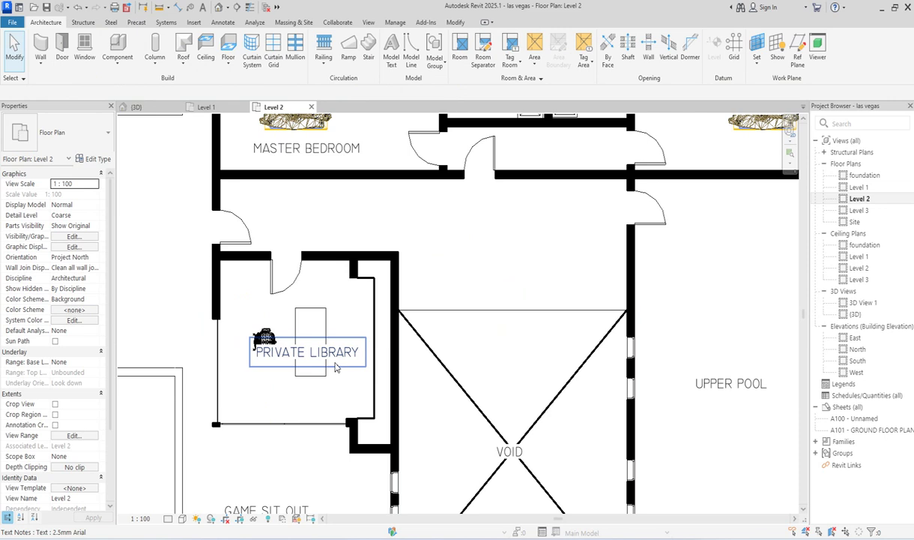
- Move the PRIVATE LIBRARY label south so it sits clear below the desk and chair
left_click(346, 365)
left_click_drag(245, 338, 242, 382, "ctrl")
left_click(463, 246)
scroll(324, 364, "down", 2)
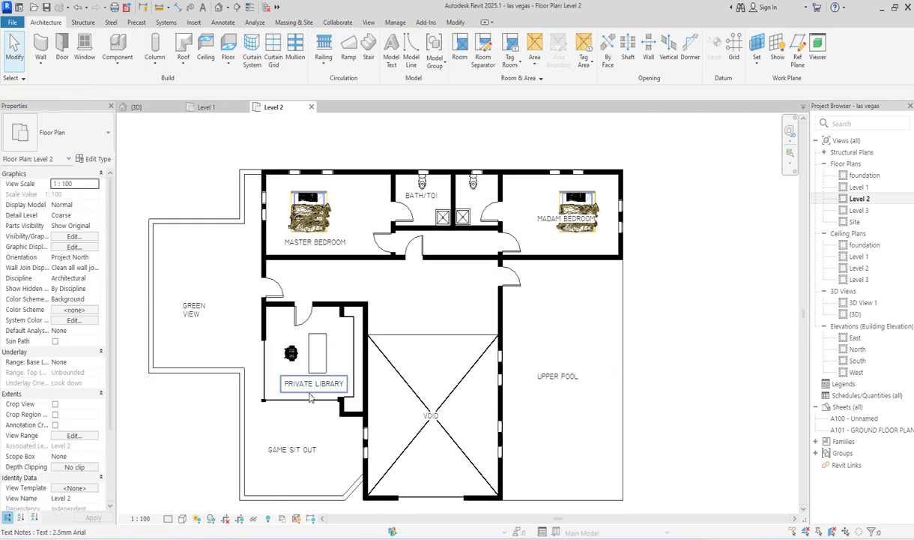
- Align the upper edge of the door leading to the Upper Pool with the south face of the bedroom wall
scroll(355, 399, "up", 1)
scroll(325, 363, "down", 2)
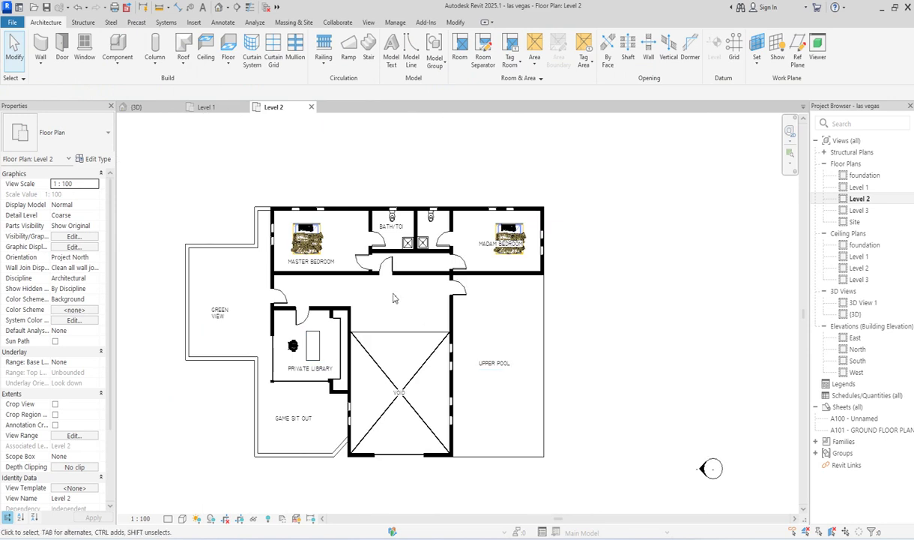
scroll(379, 314, "up", 1)
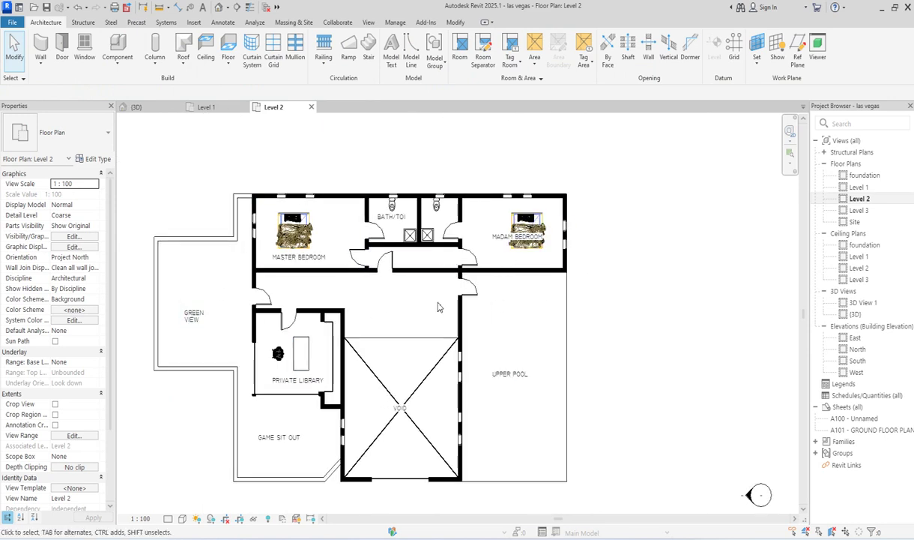
left_click(461, 286)
scroll(463, 288, "up", 3)
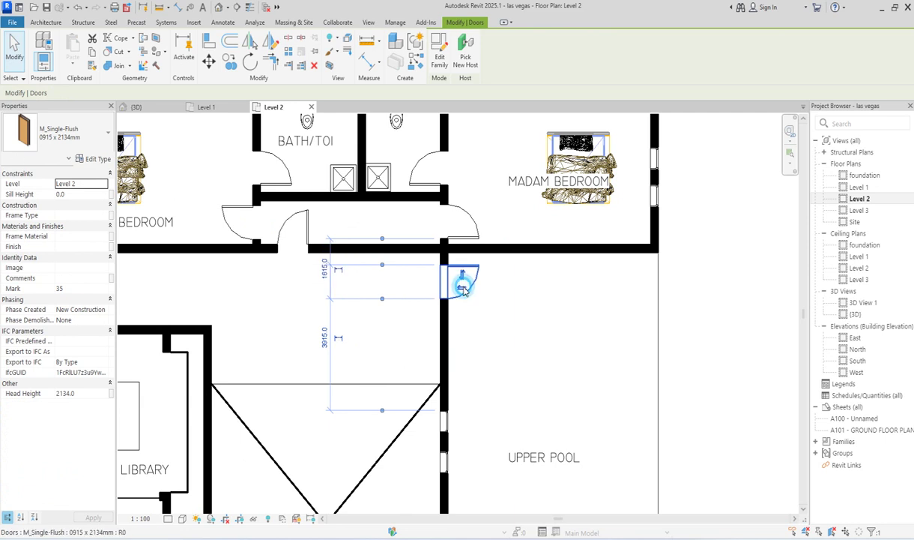
left_click(209, 41)
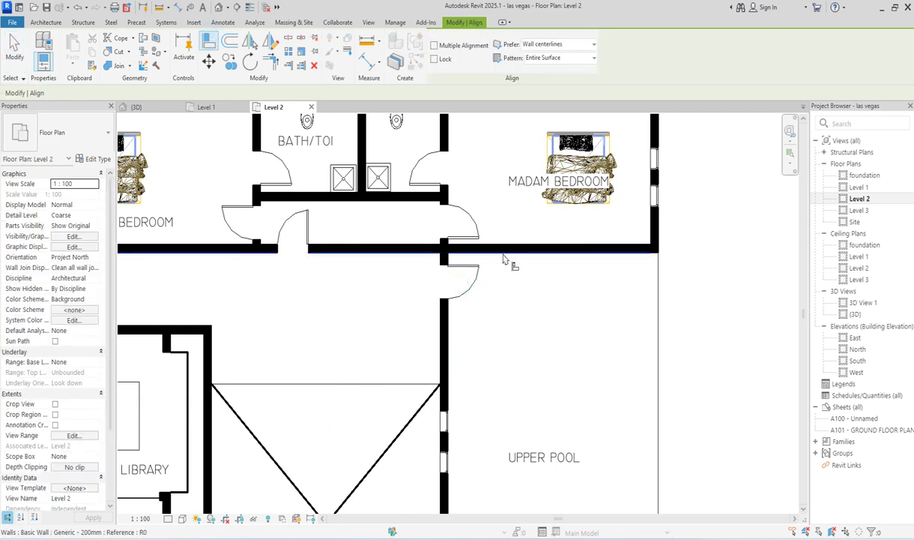
left_click(460, 253)
scroll(517, 319, "down", 2)
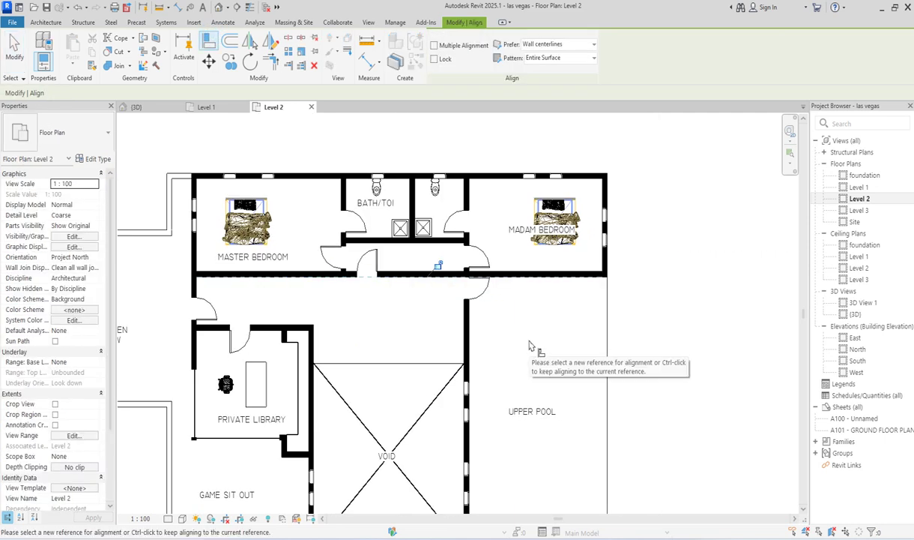
scroll(524, 338, "down", 4)
right_click(553, 227)
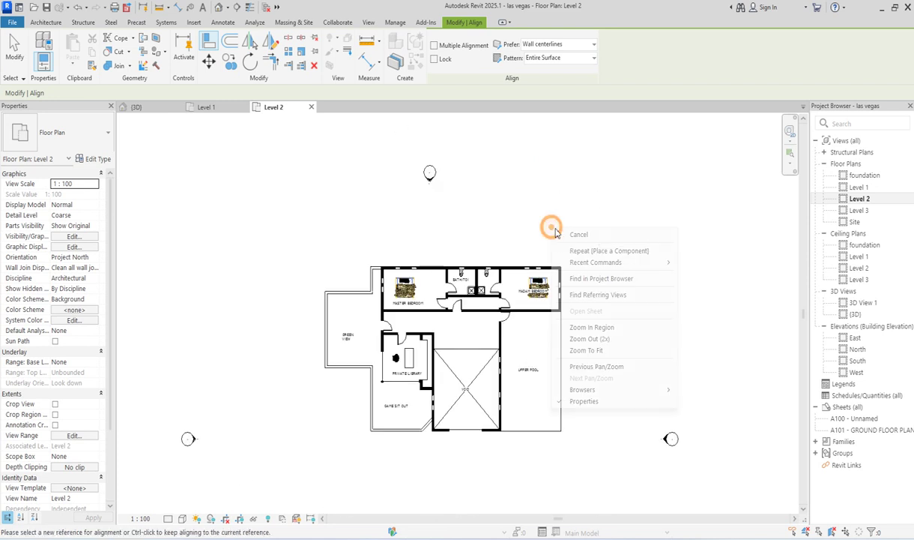
left_click(588, 234)
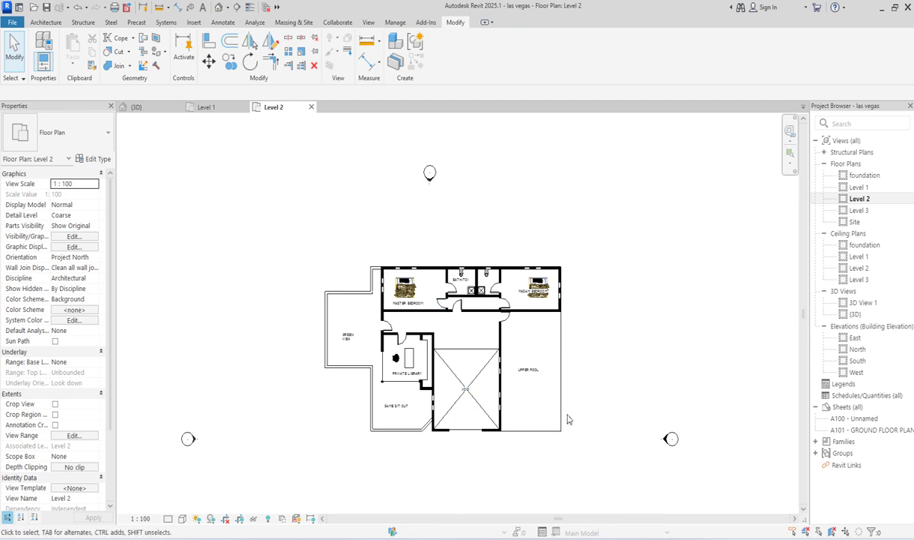
scroll(558, 322, "up", 3)
scroll(345, 278, "down", 3)
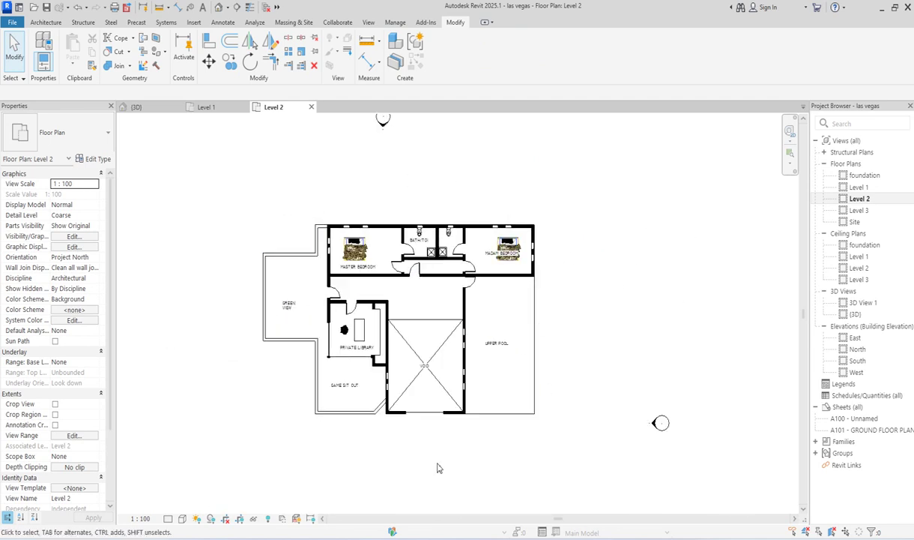